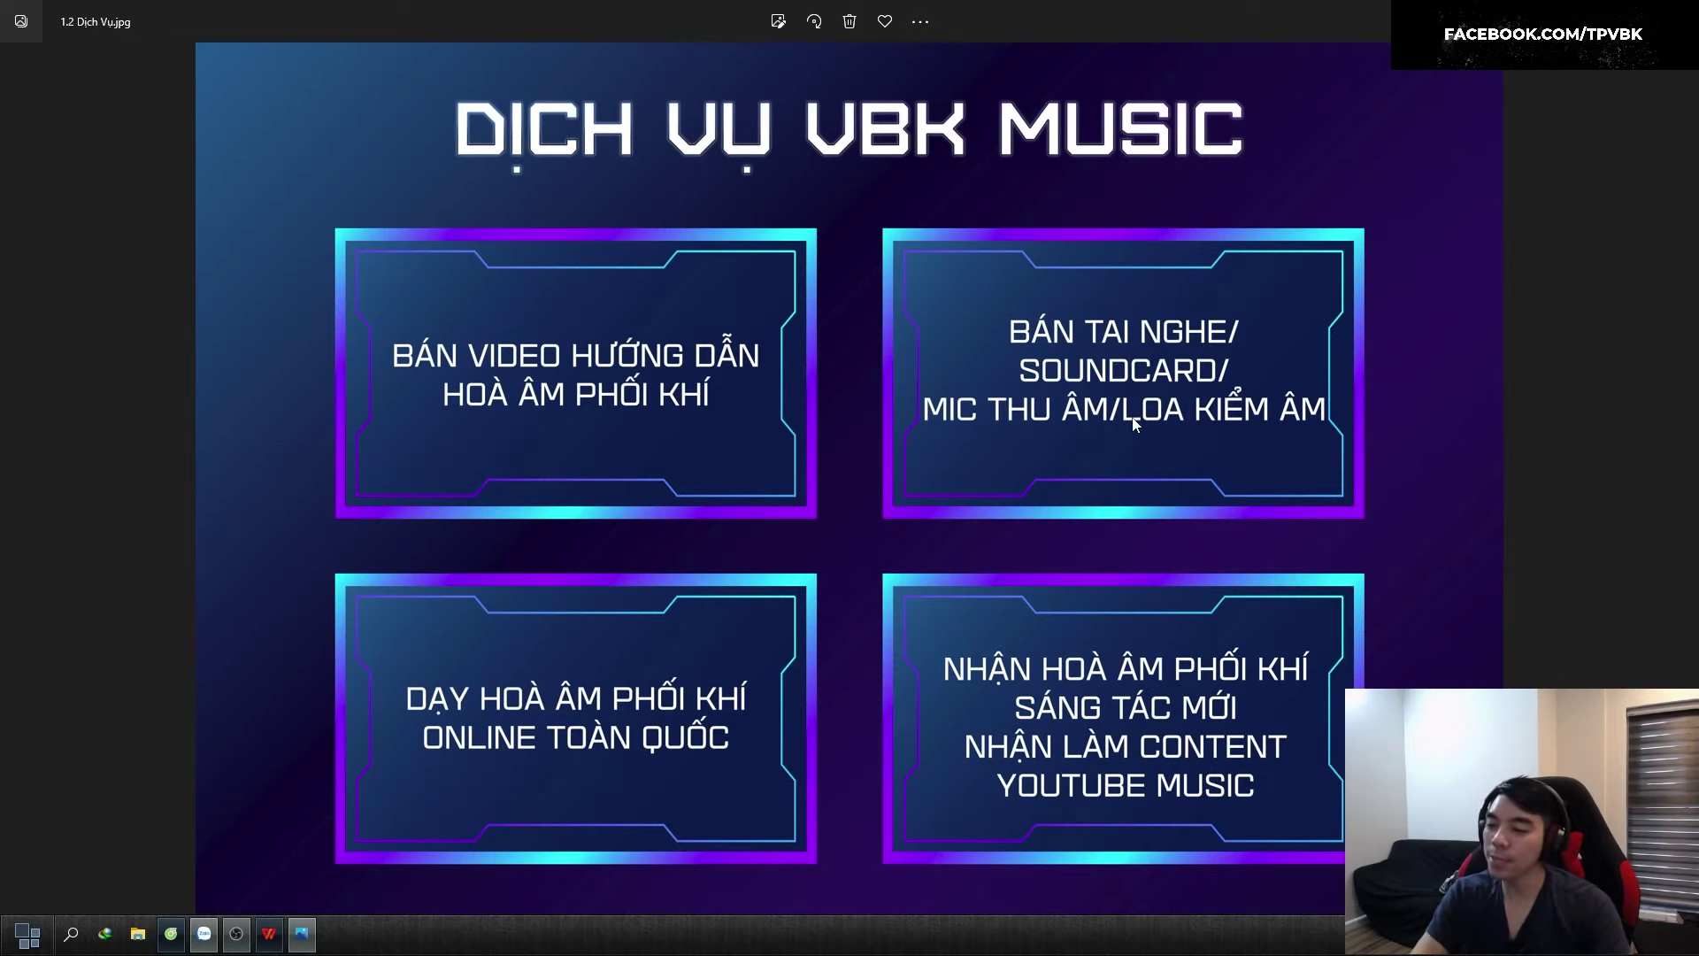
Browse forward through the VBK Music service, platform, DVD course and class images to the direct class schedule
key("Right")
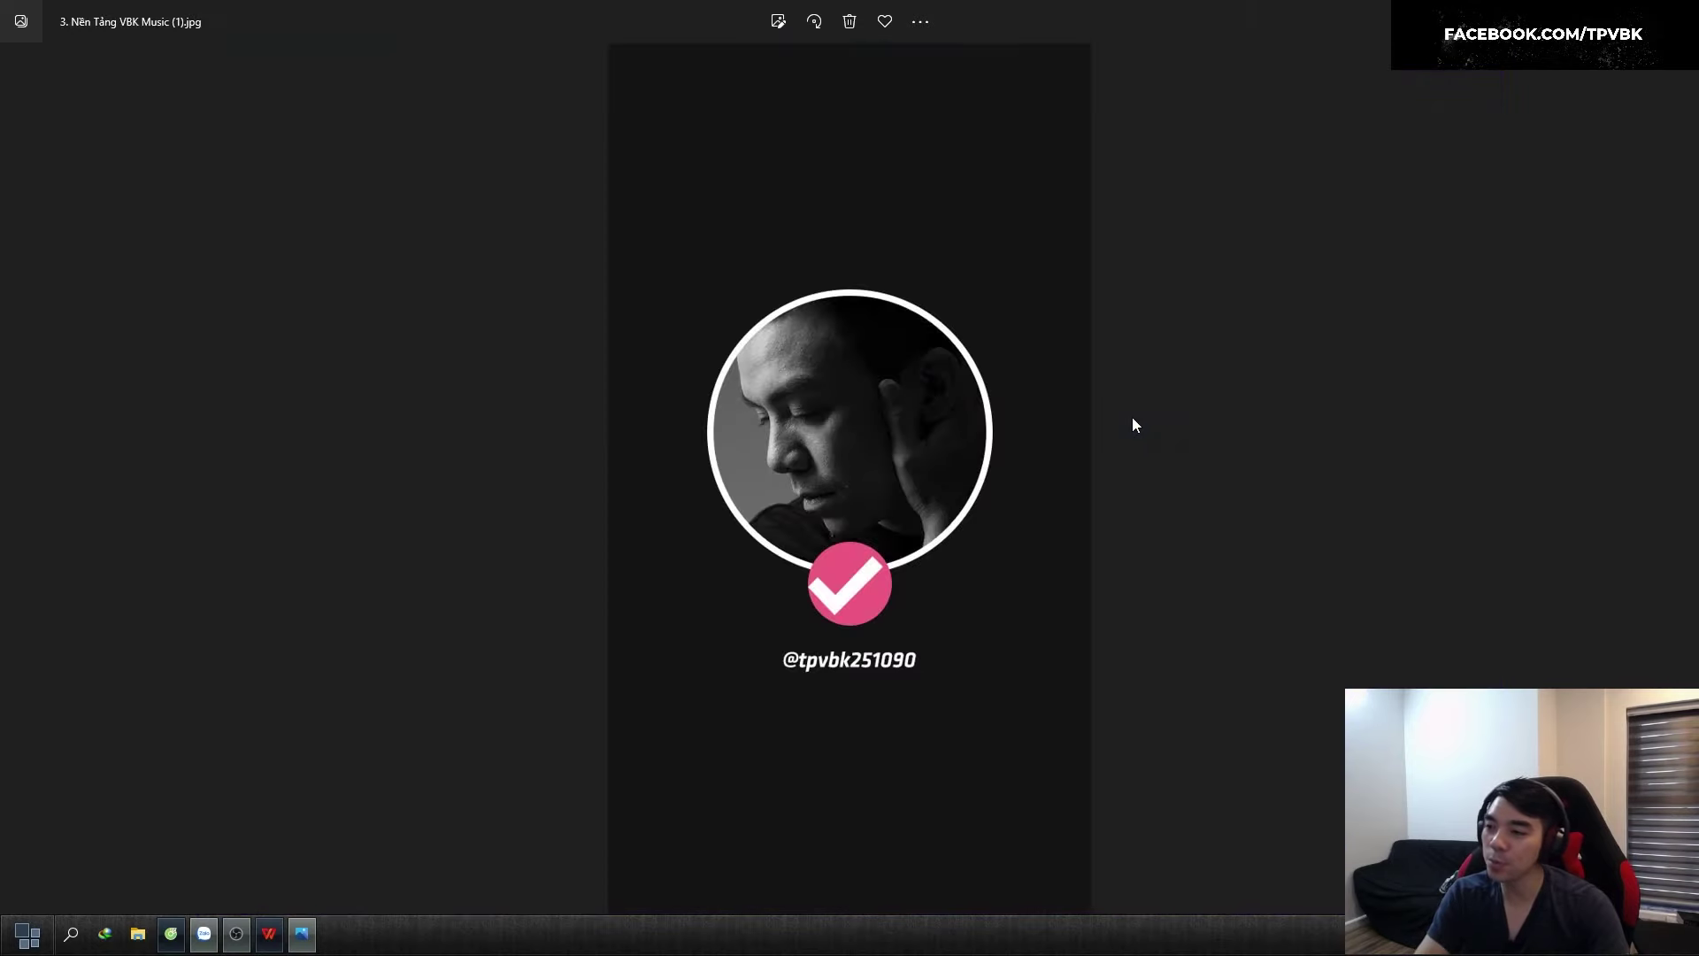
key("Right")
key("Right")
key("Right")
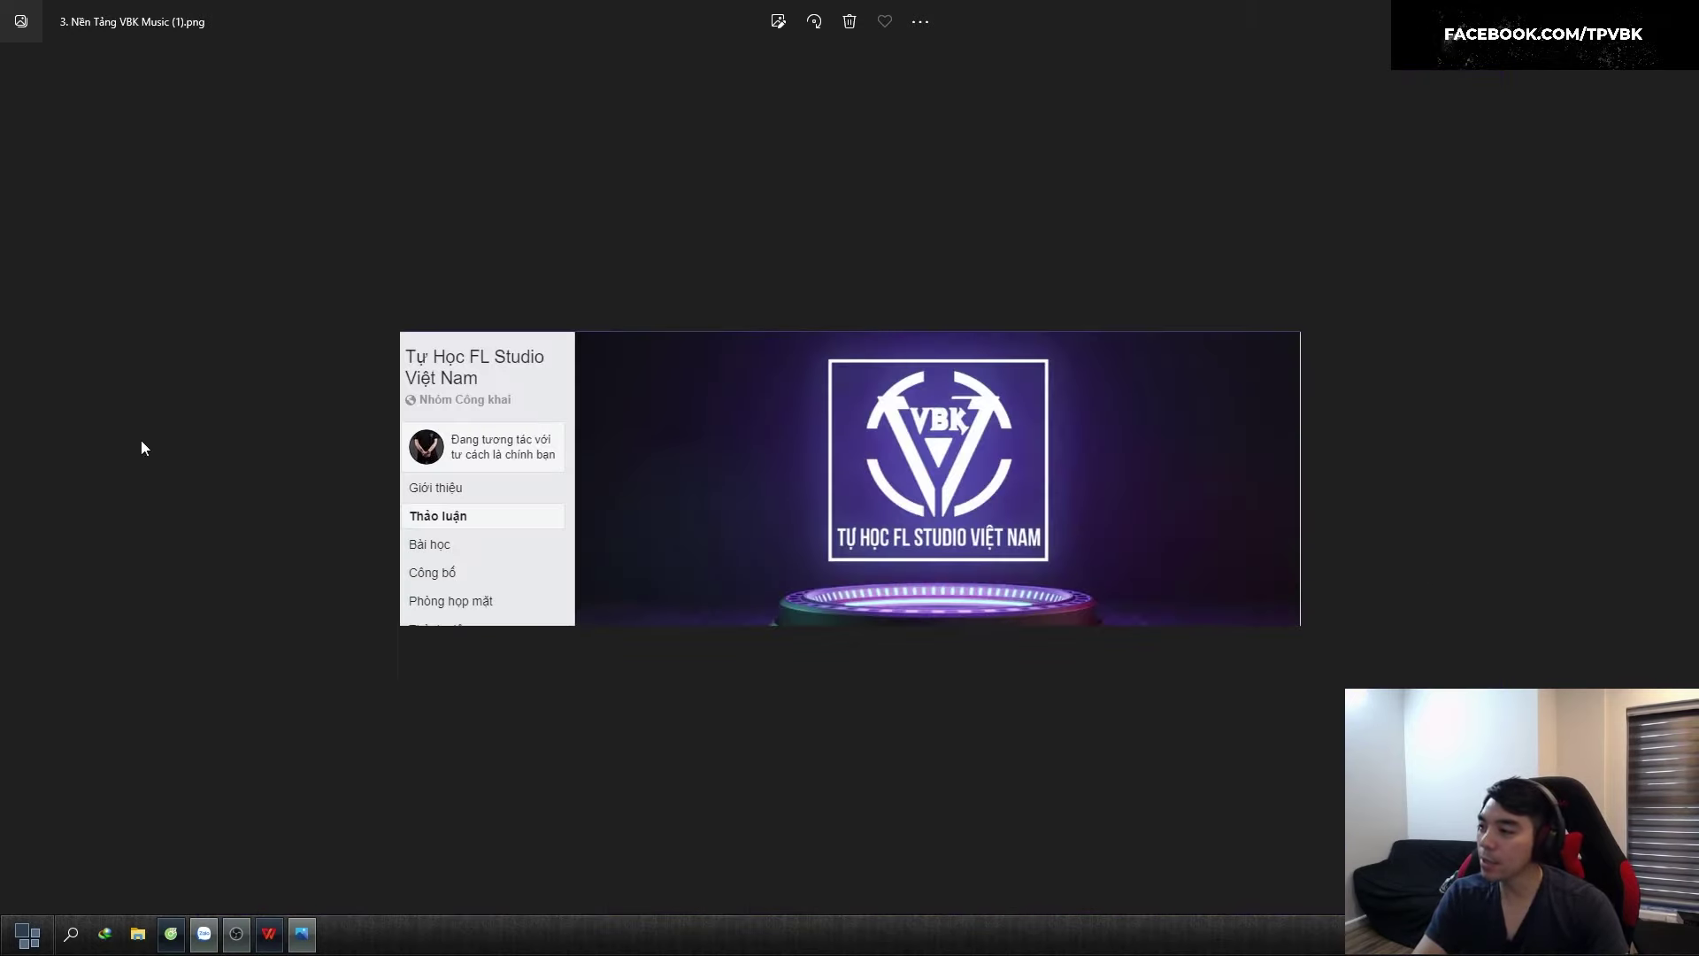
key("Right")
key("Right")
key("Right")
key("Right")
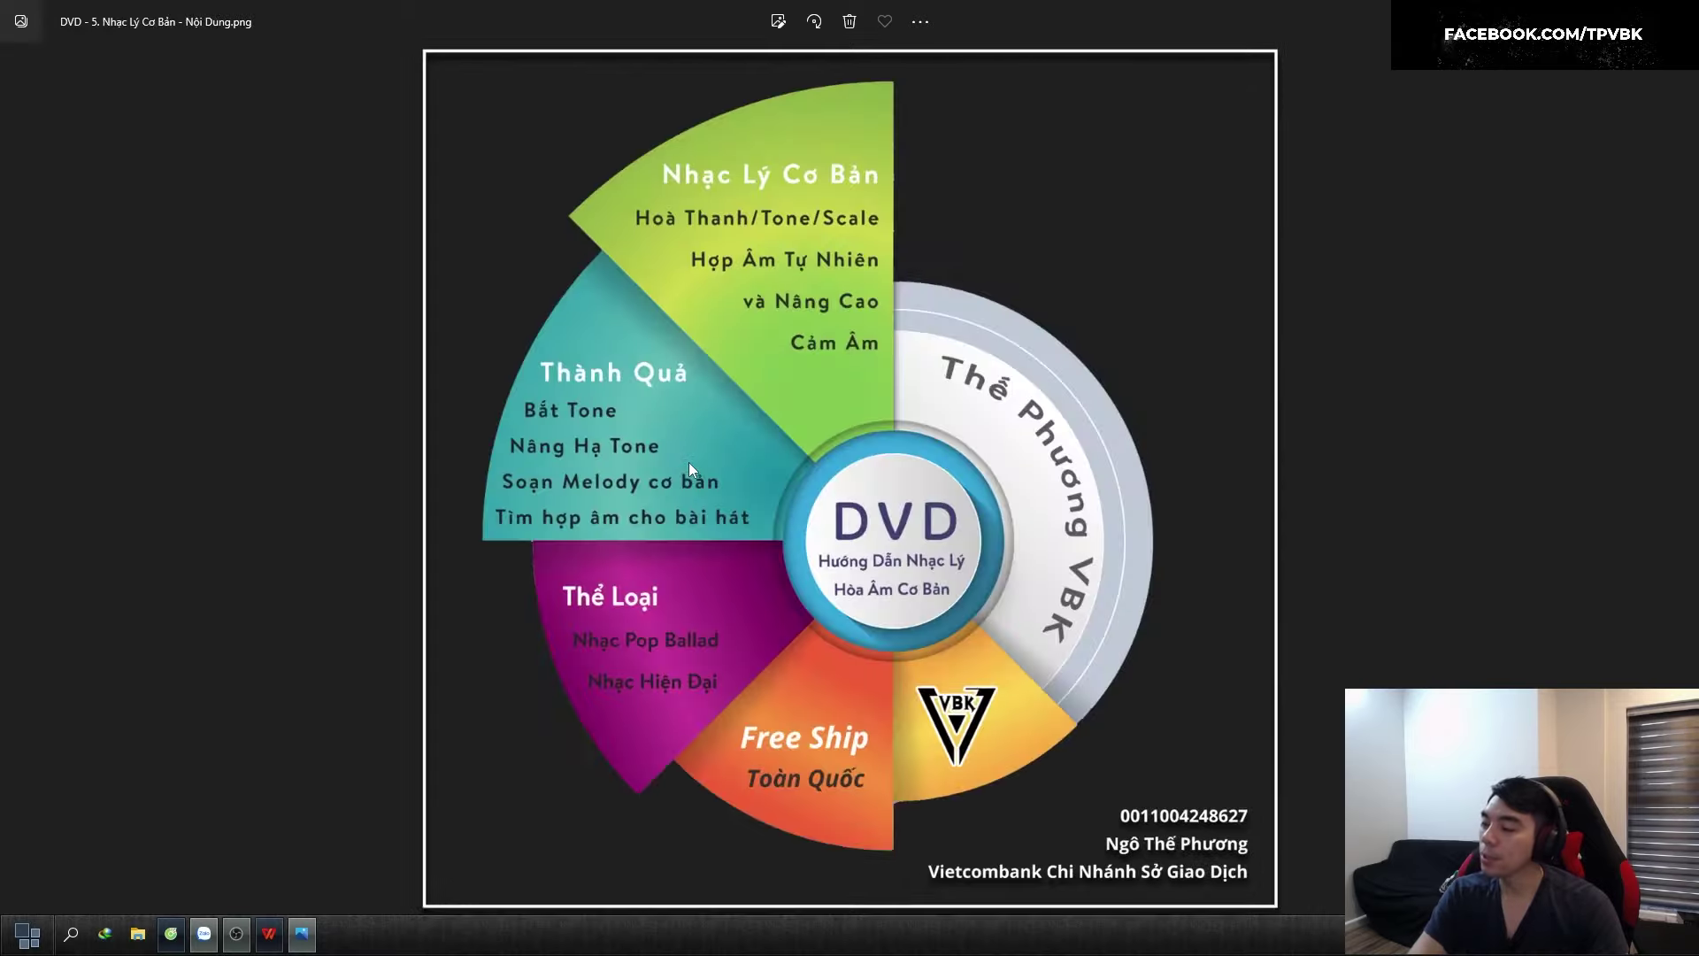
key("Right")
key("Right")
key("Right")
key("Right")
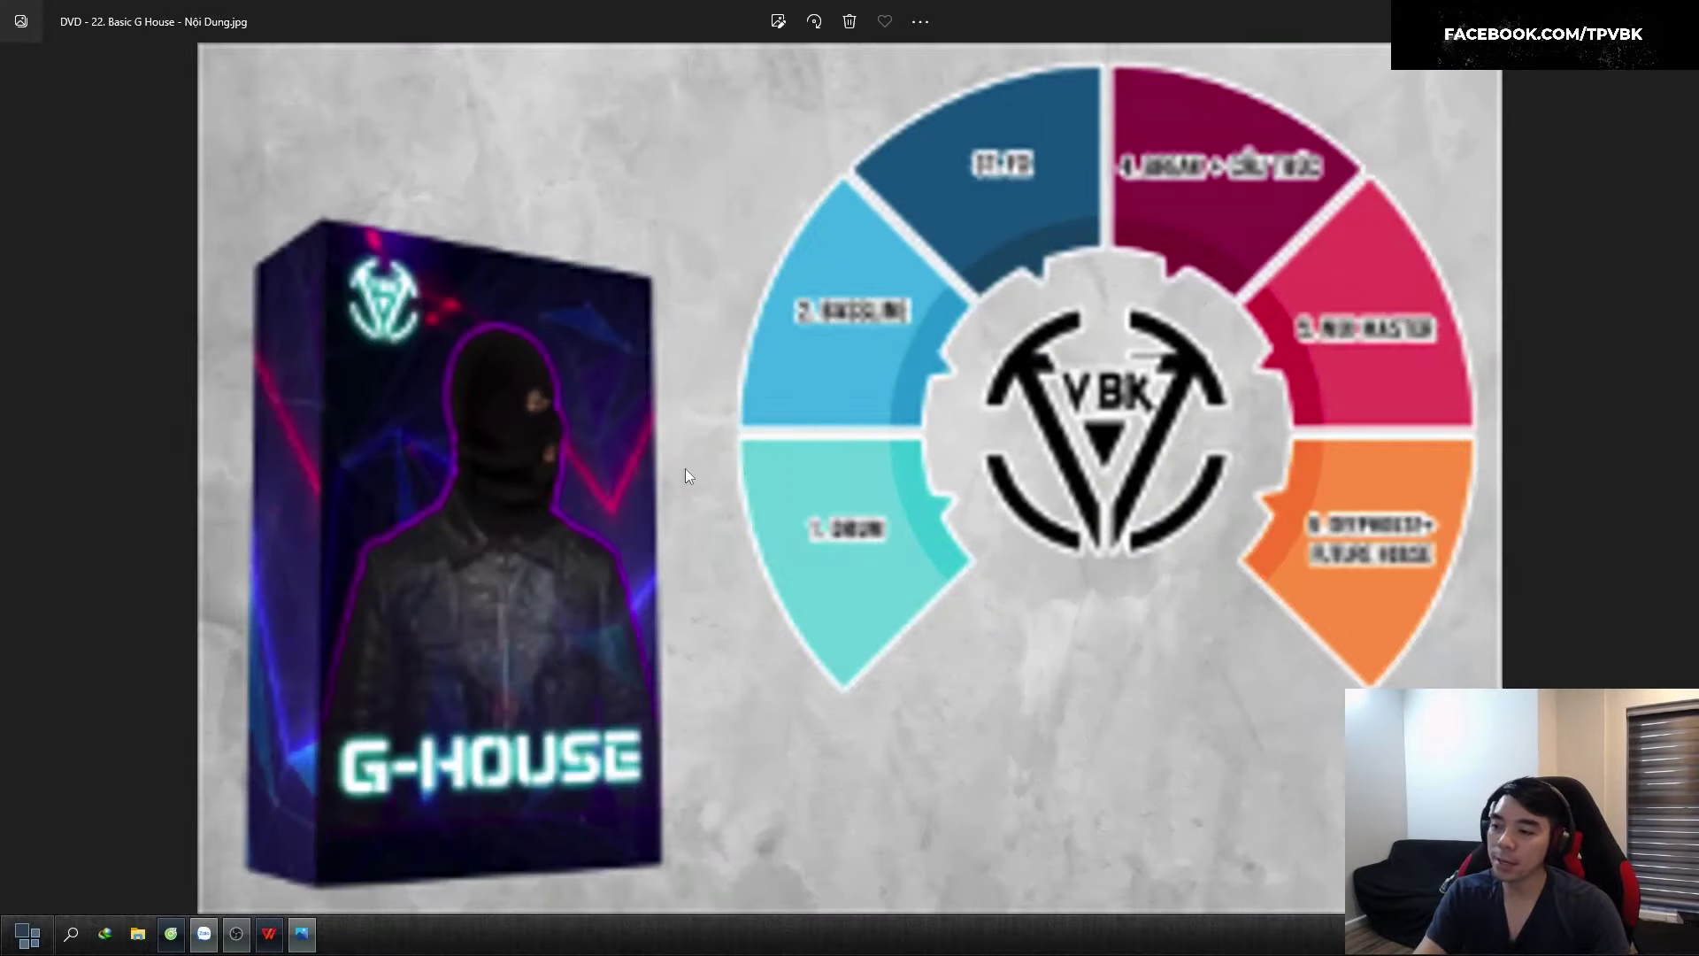
key("Right")
key("Right")
key("Right")
key("Right")
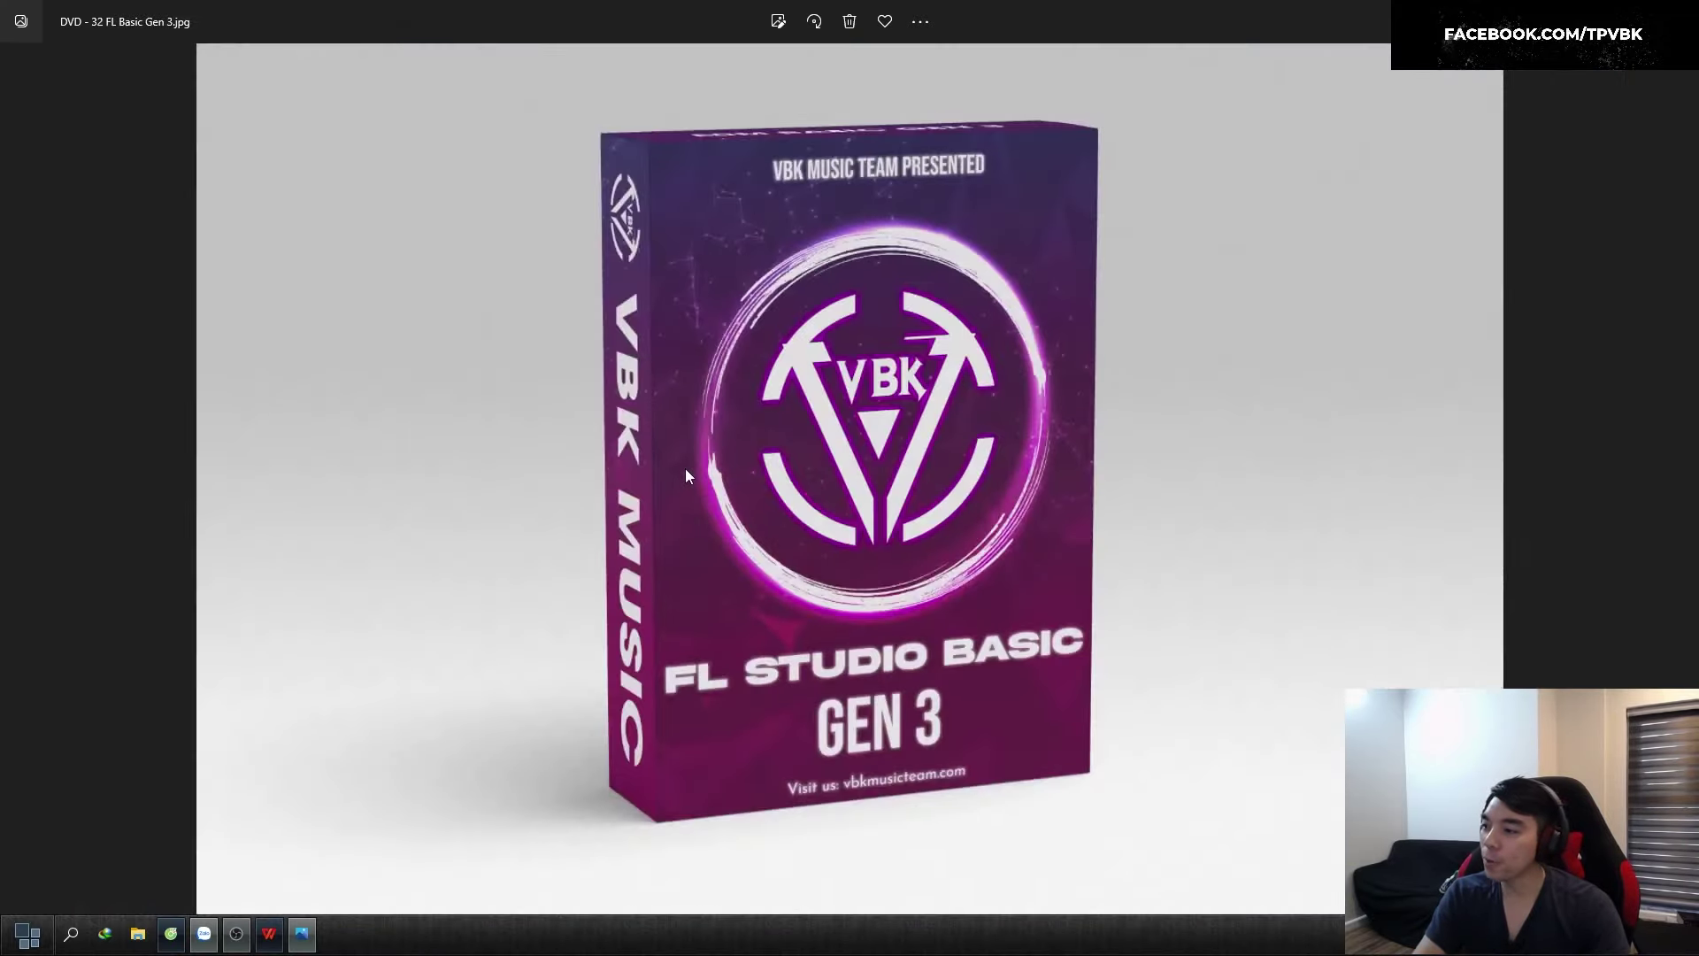
key("Right")
key("Right")
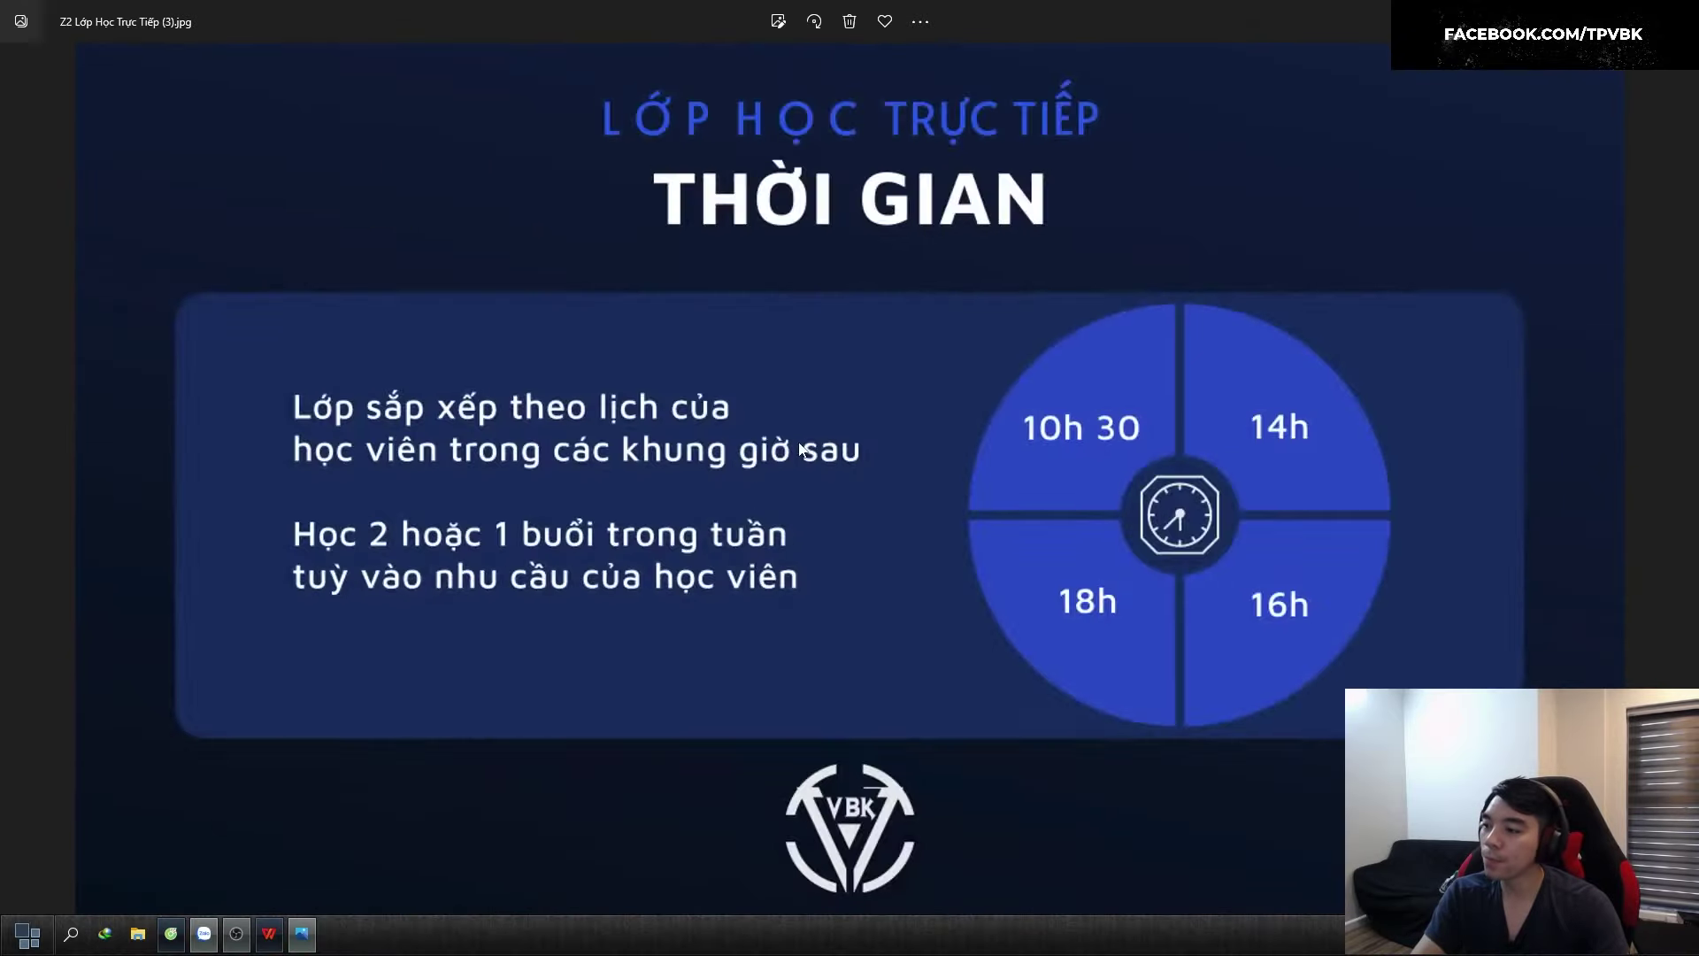
Go back through the class images to the title image of the Zoom class
key("Left")
key("Left")
key("Left")
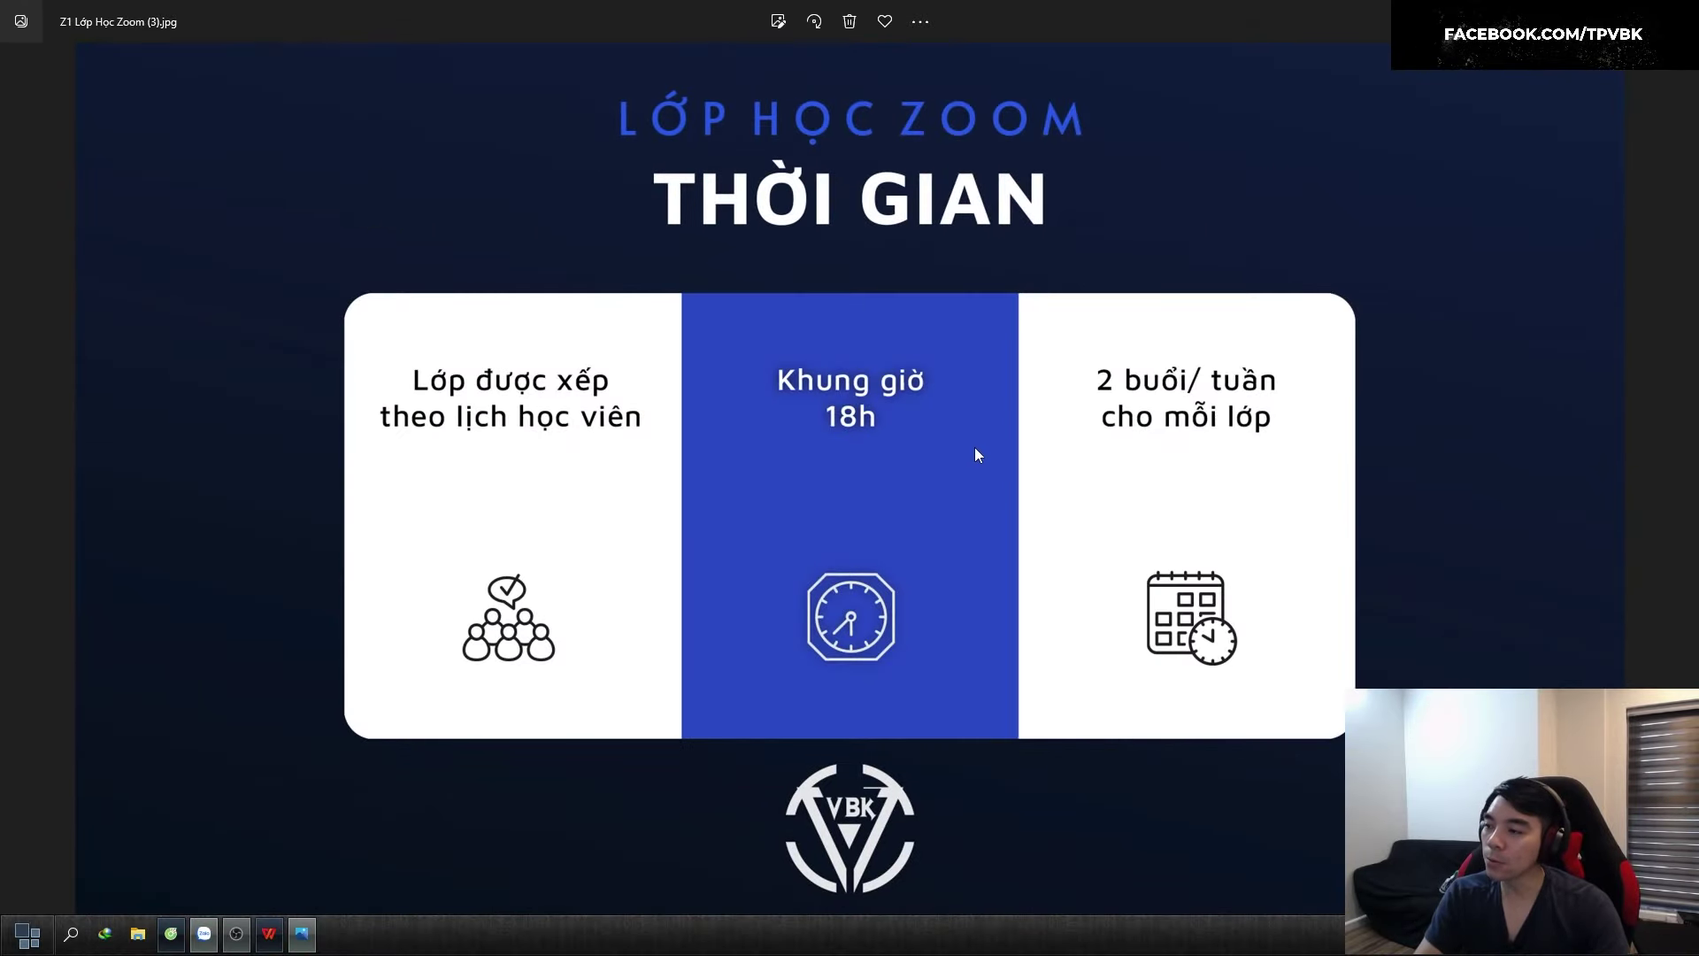
key("Left")
key("Left")
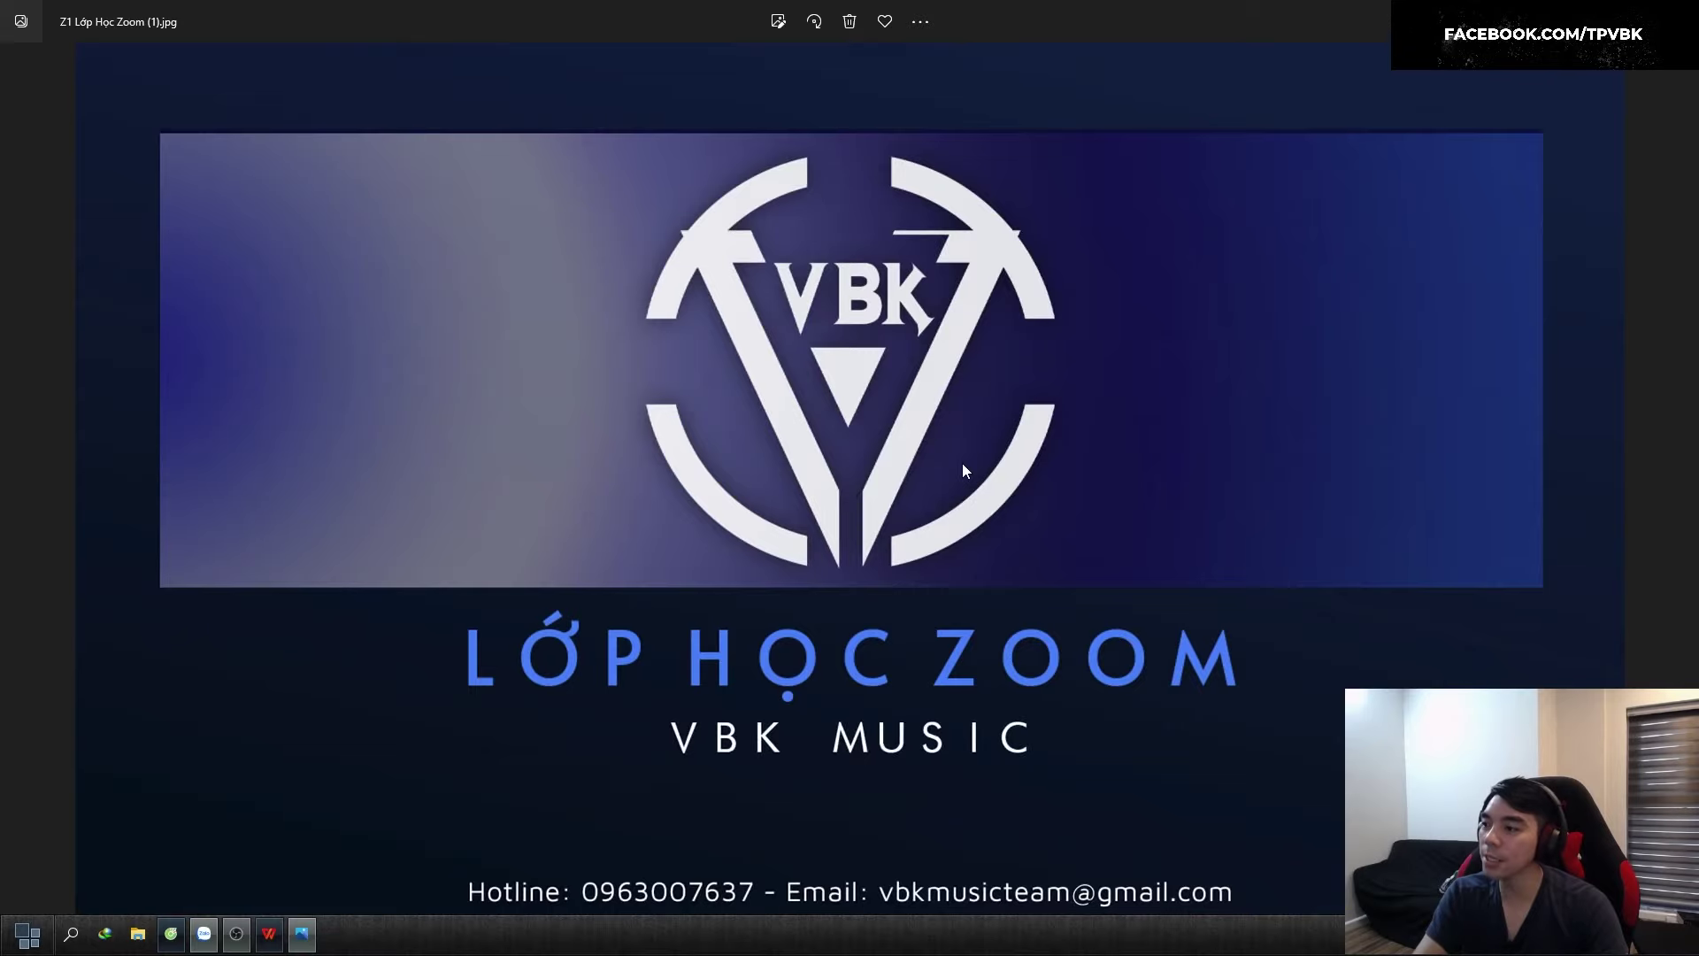
key("Right")
key("Left")
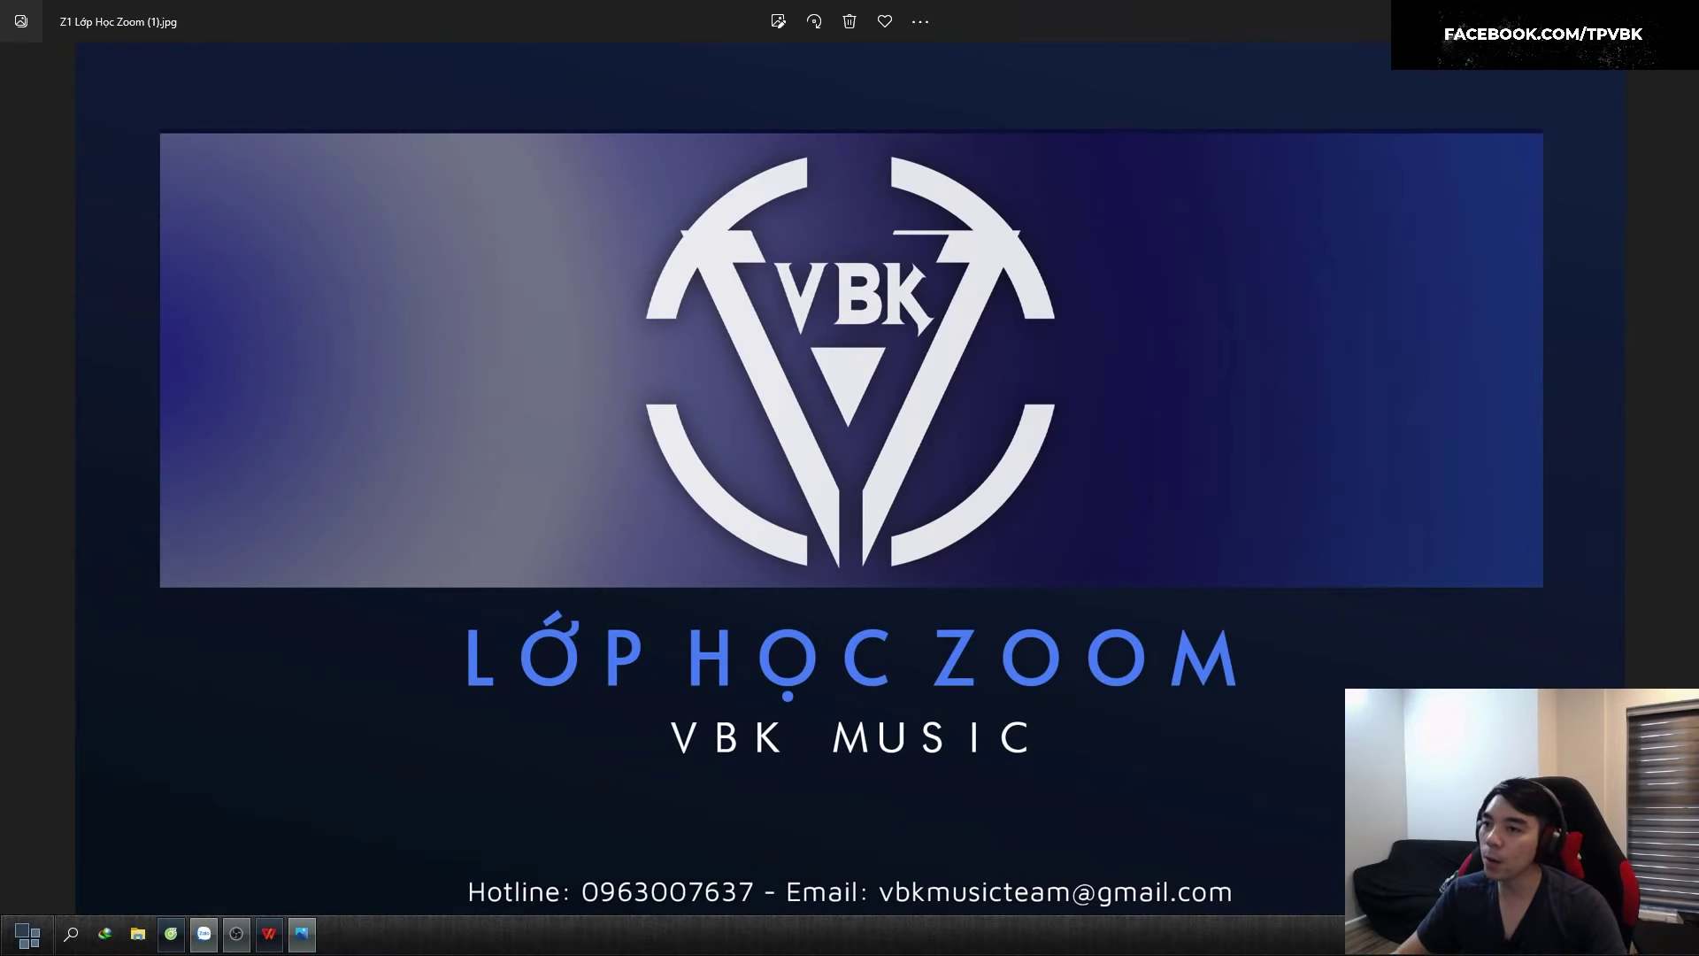
Close the image viewer and clear the spreadsheet and browser windows away to return to the desktop
left_click(1678, 16)
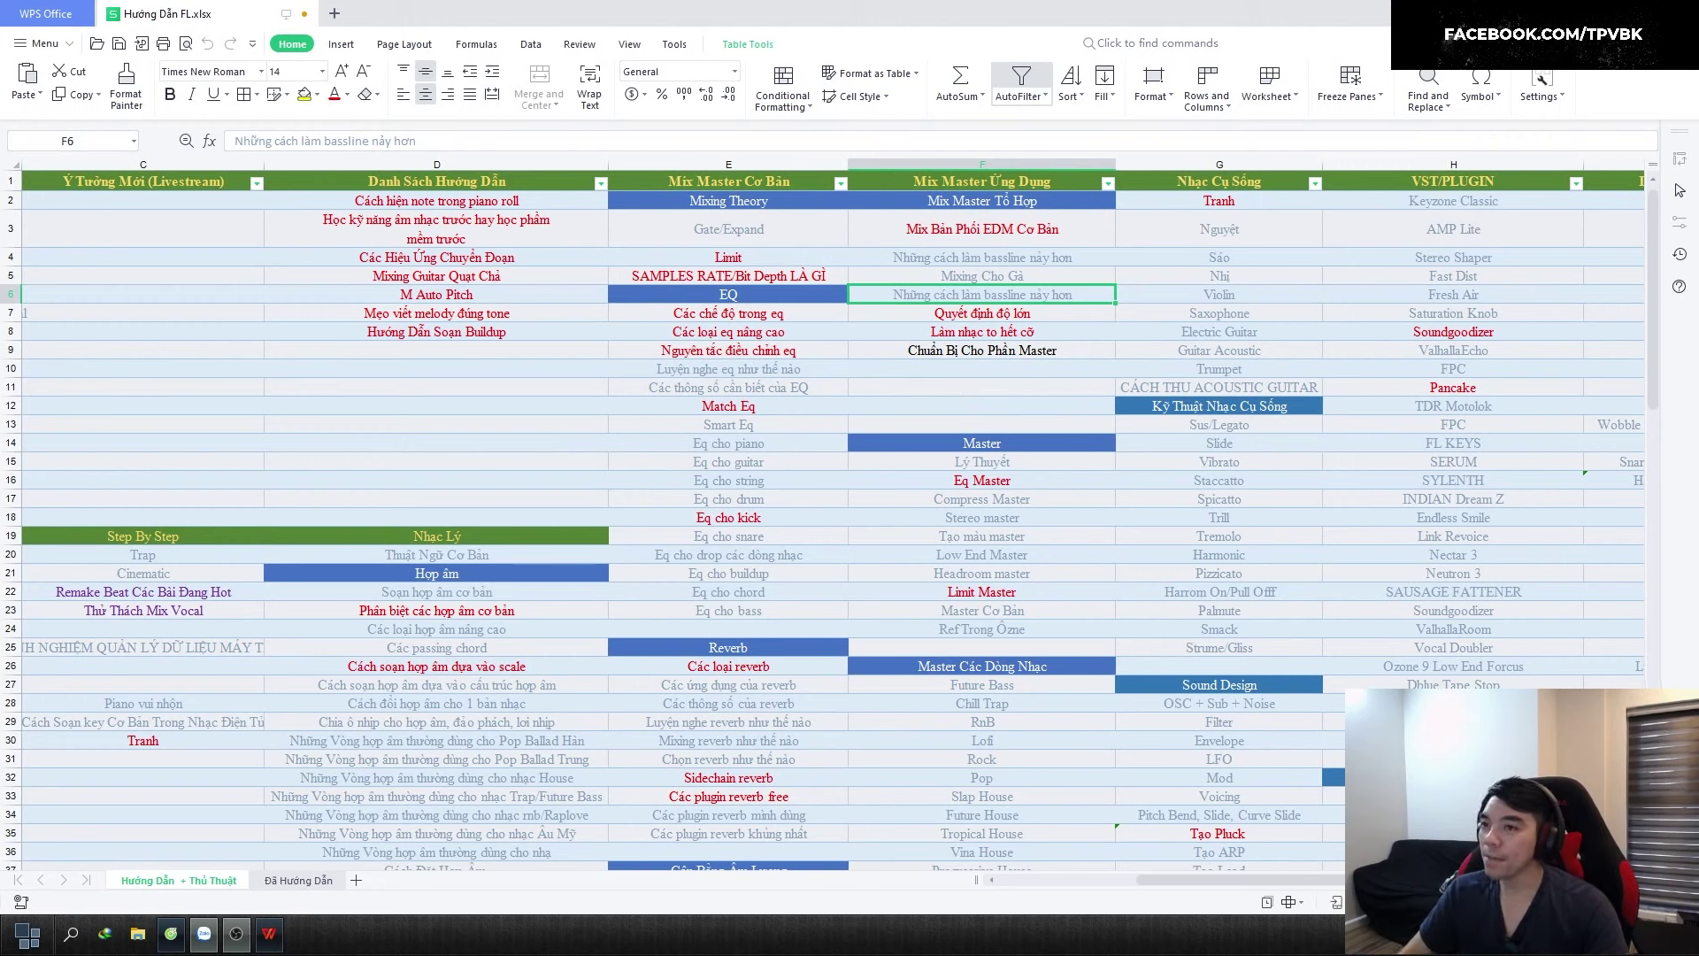
left_click(1597, 14)
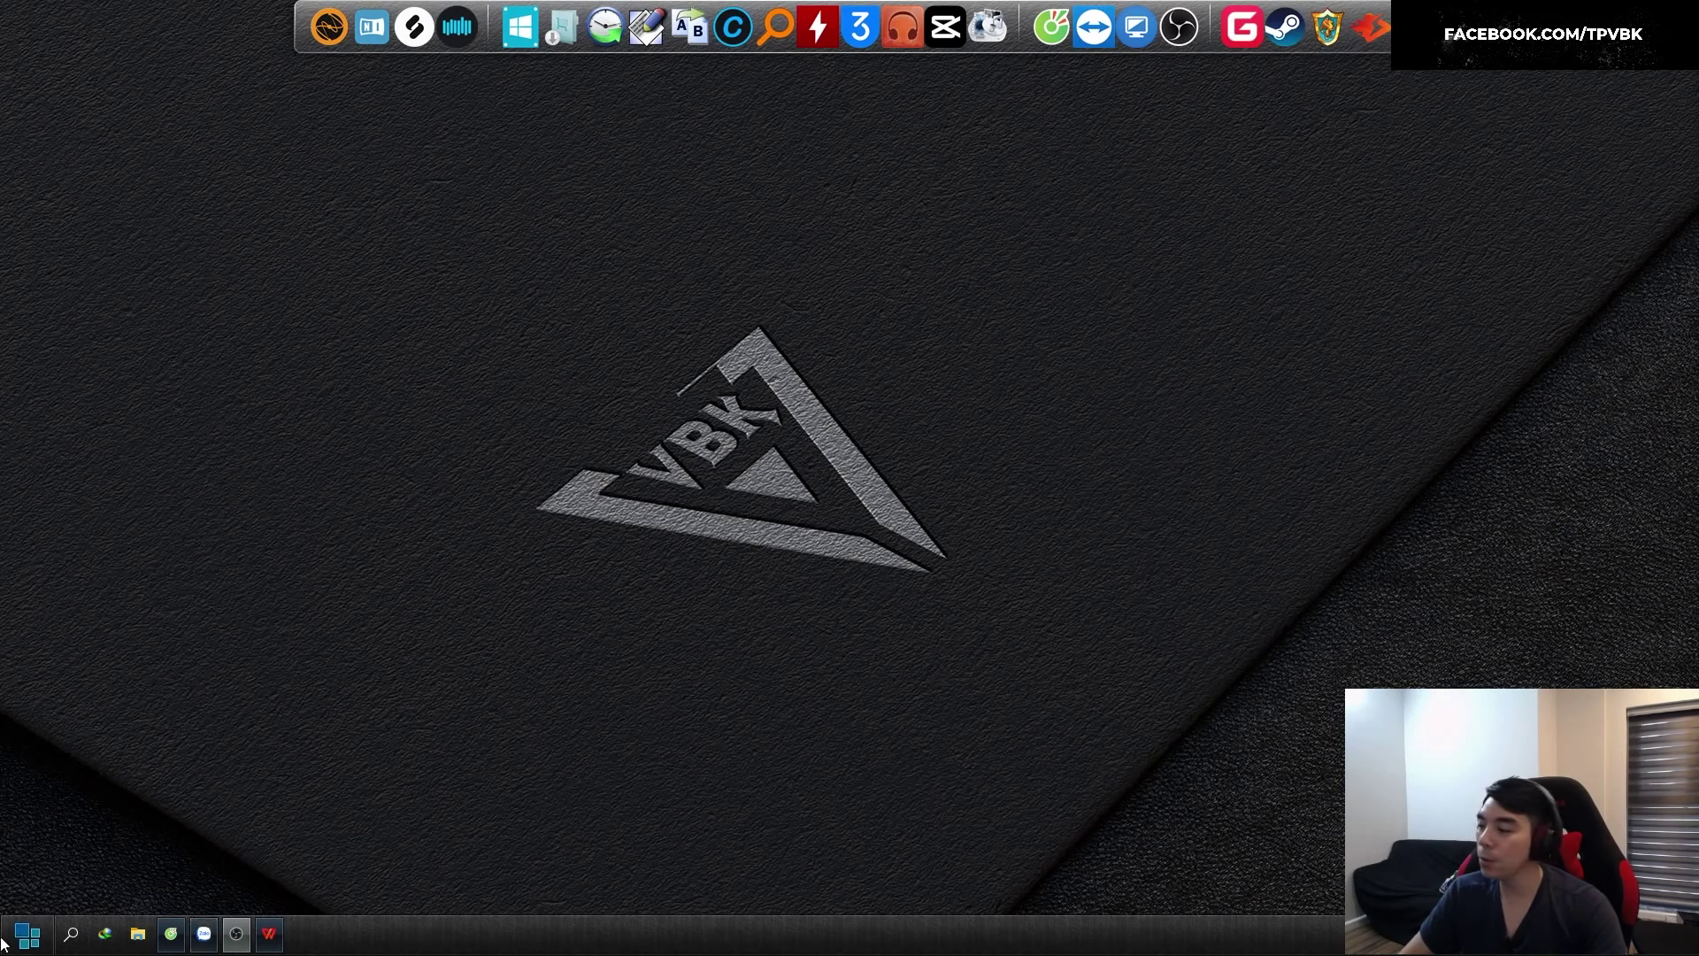
left_click(168, 931)
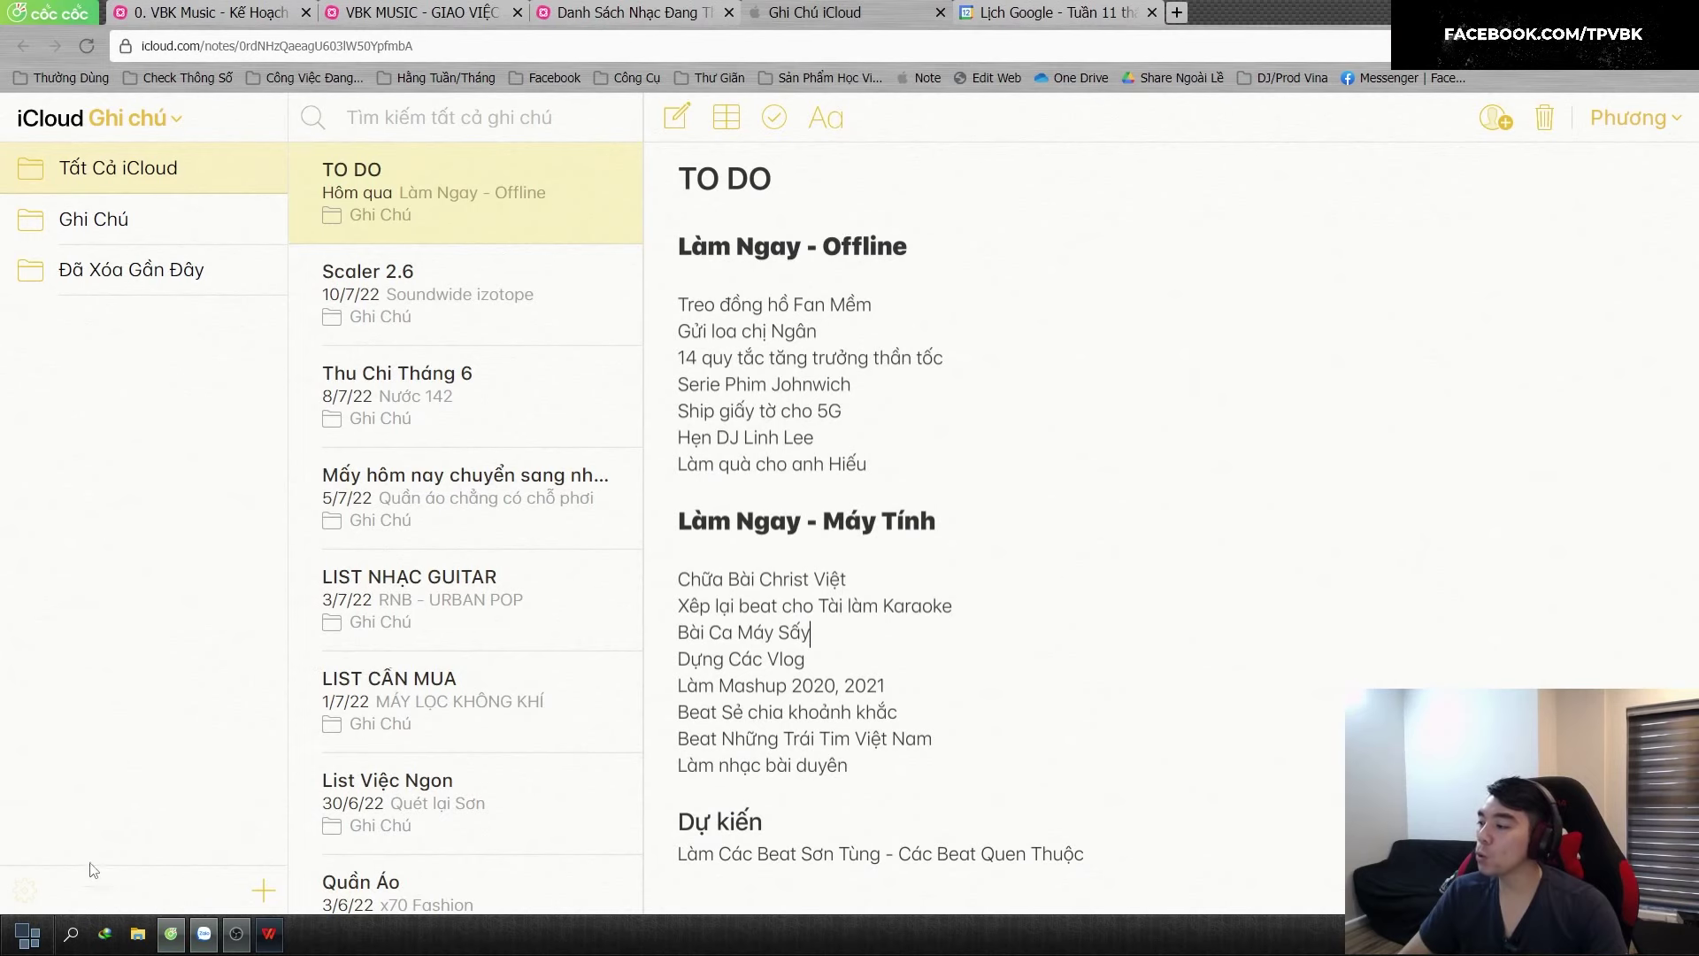
key("super")
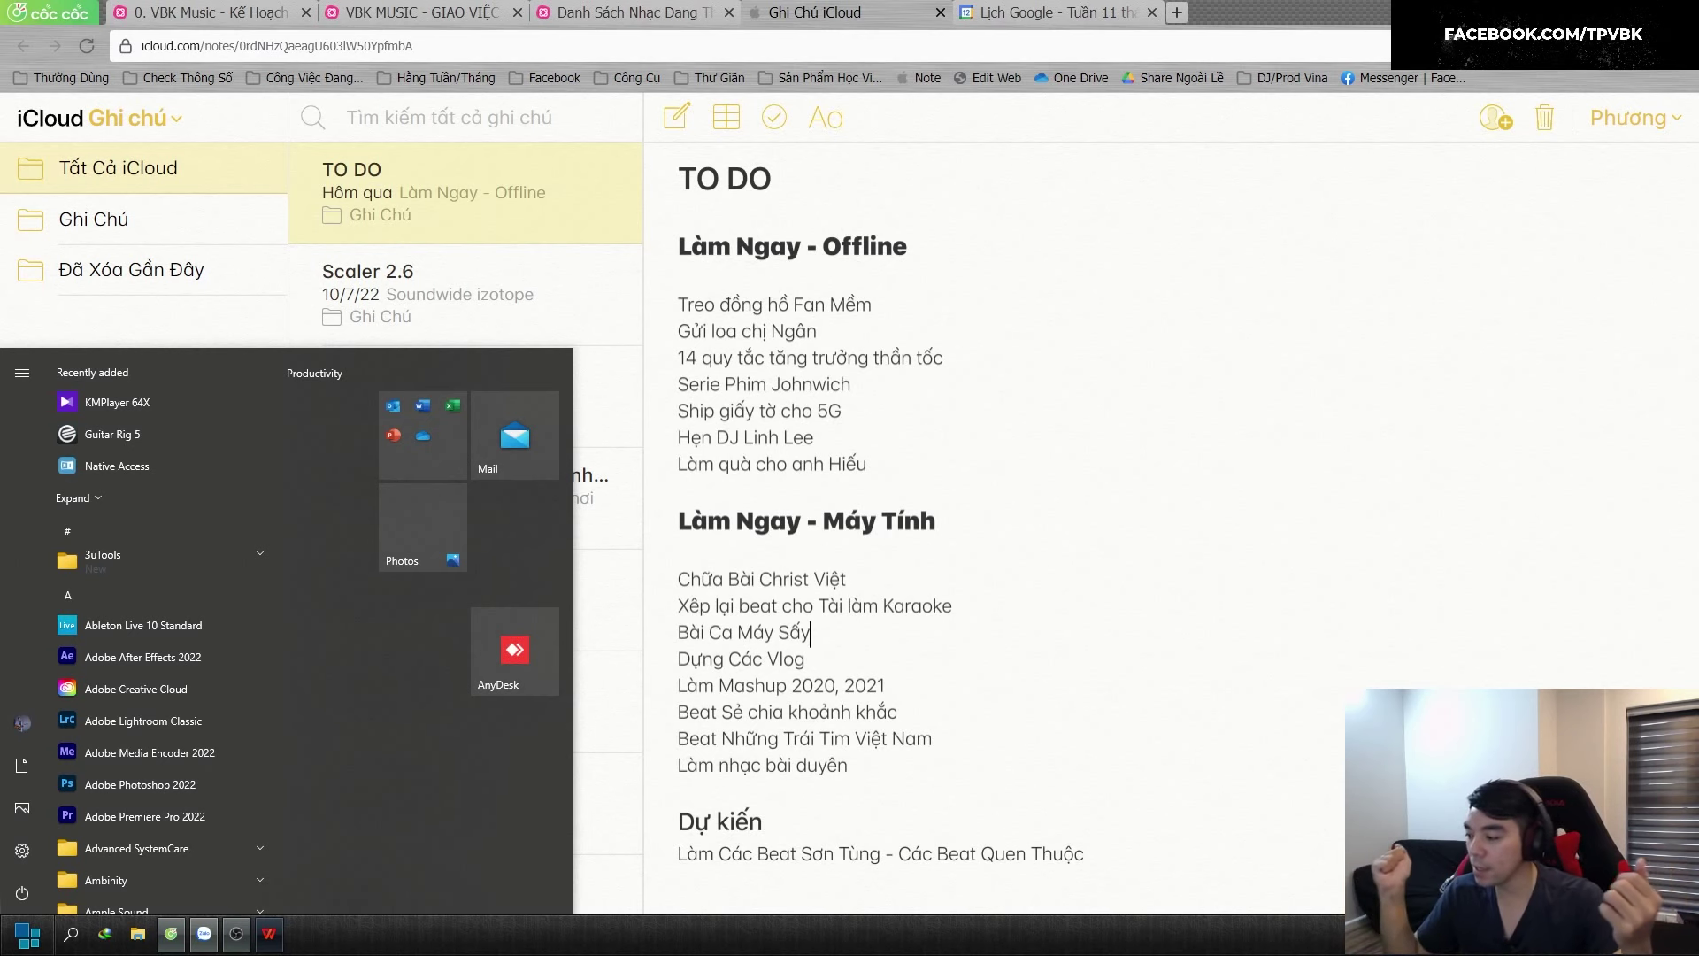
left_click(1221, 768)
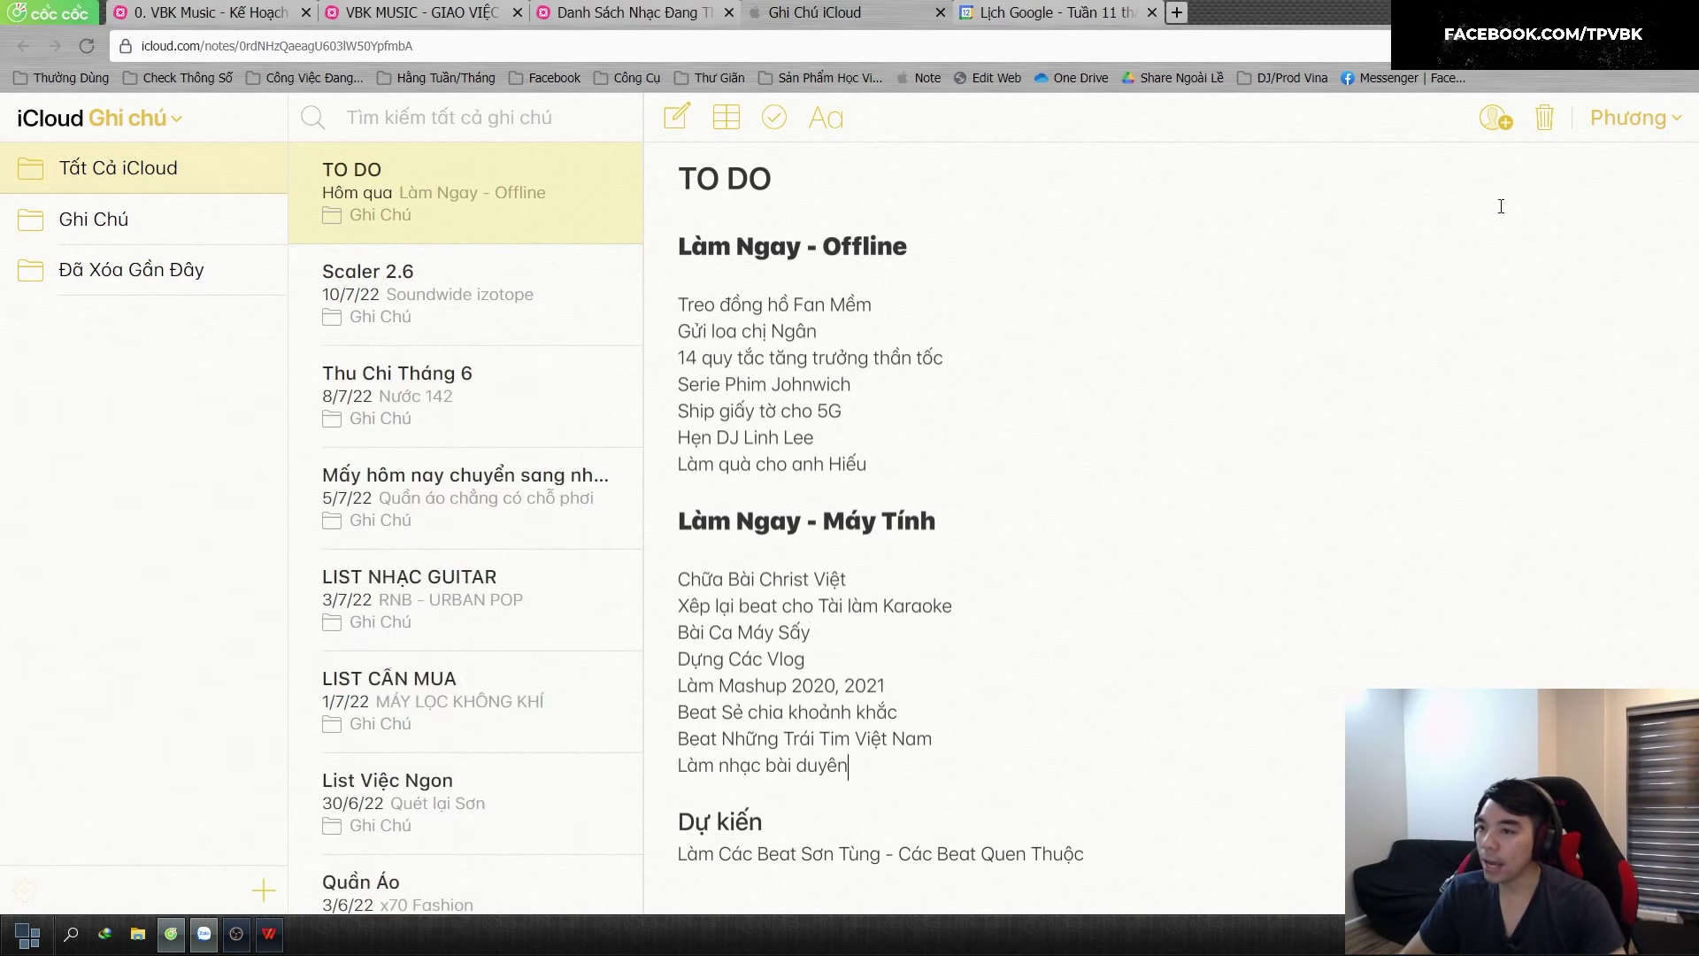
key("super+d")
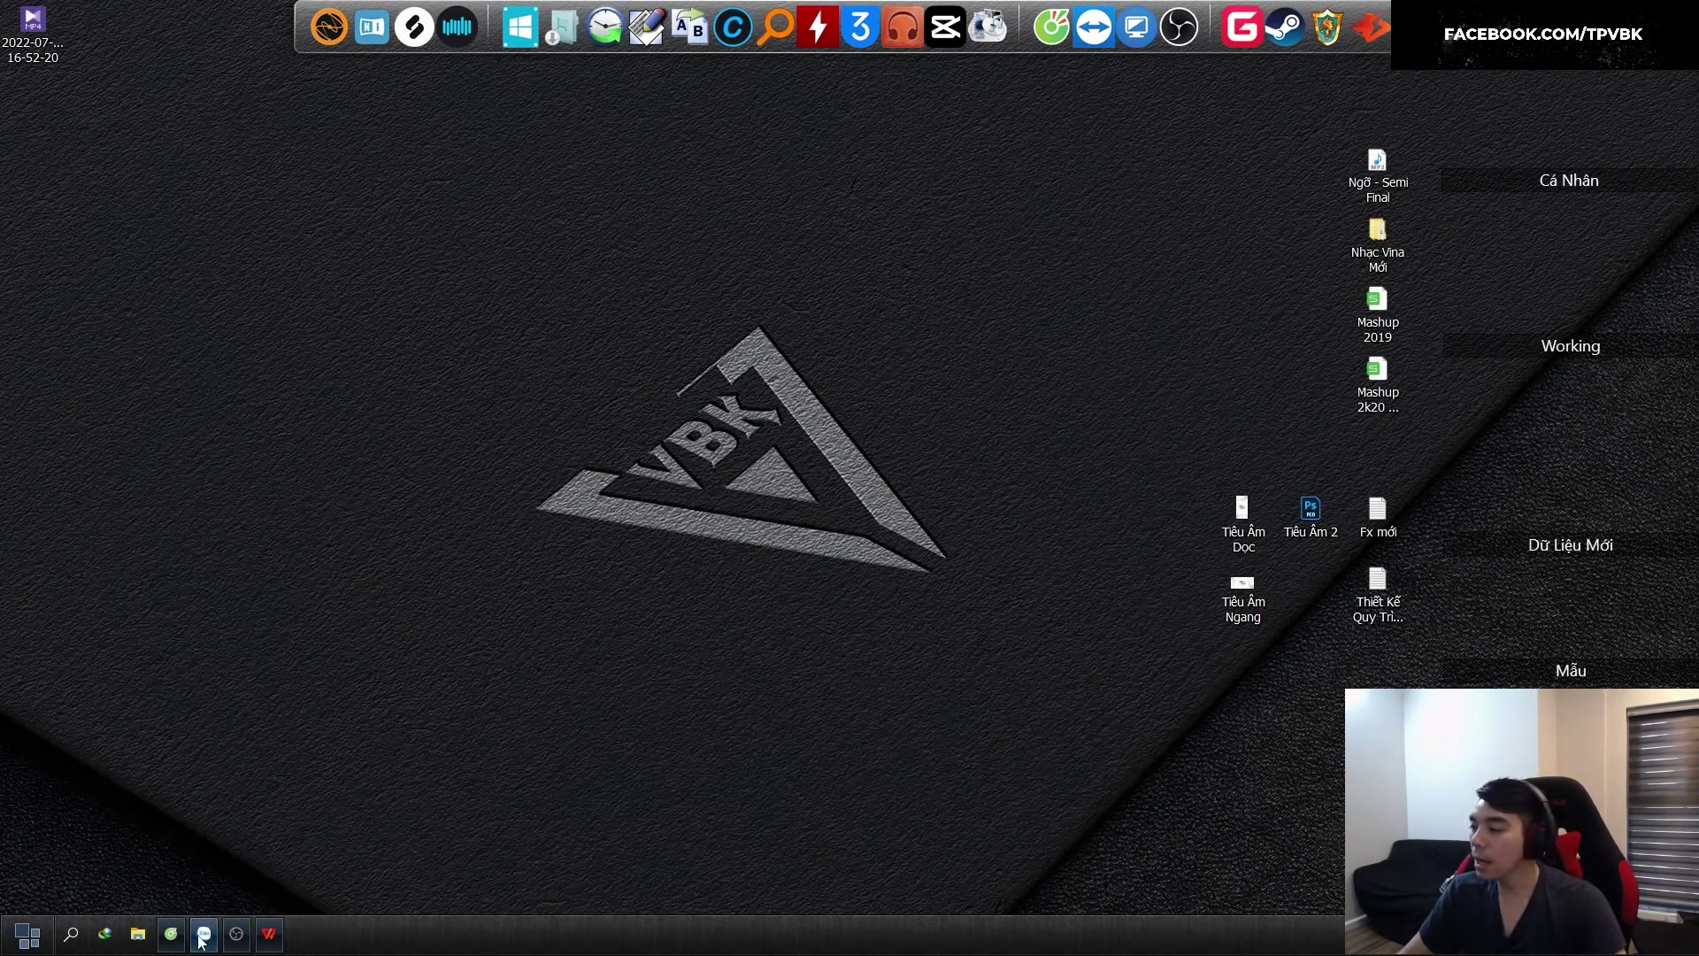
Launch FL Studio 20 and bring up the project Ngỡ - VBK.zip
left_click(174, 944)
left_click(2, 953)
type("fl")
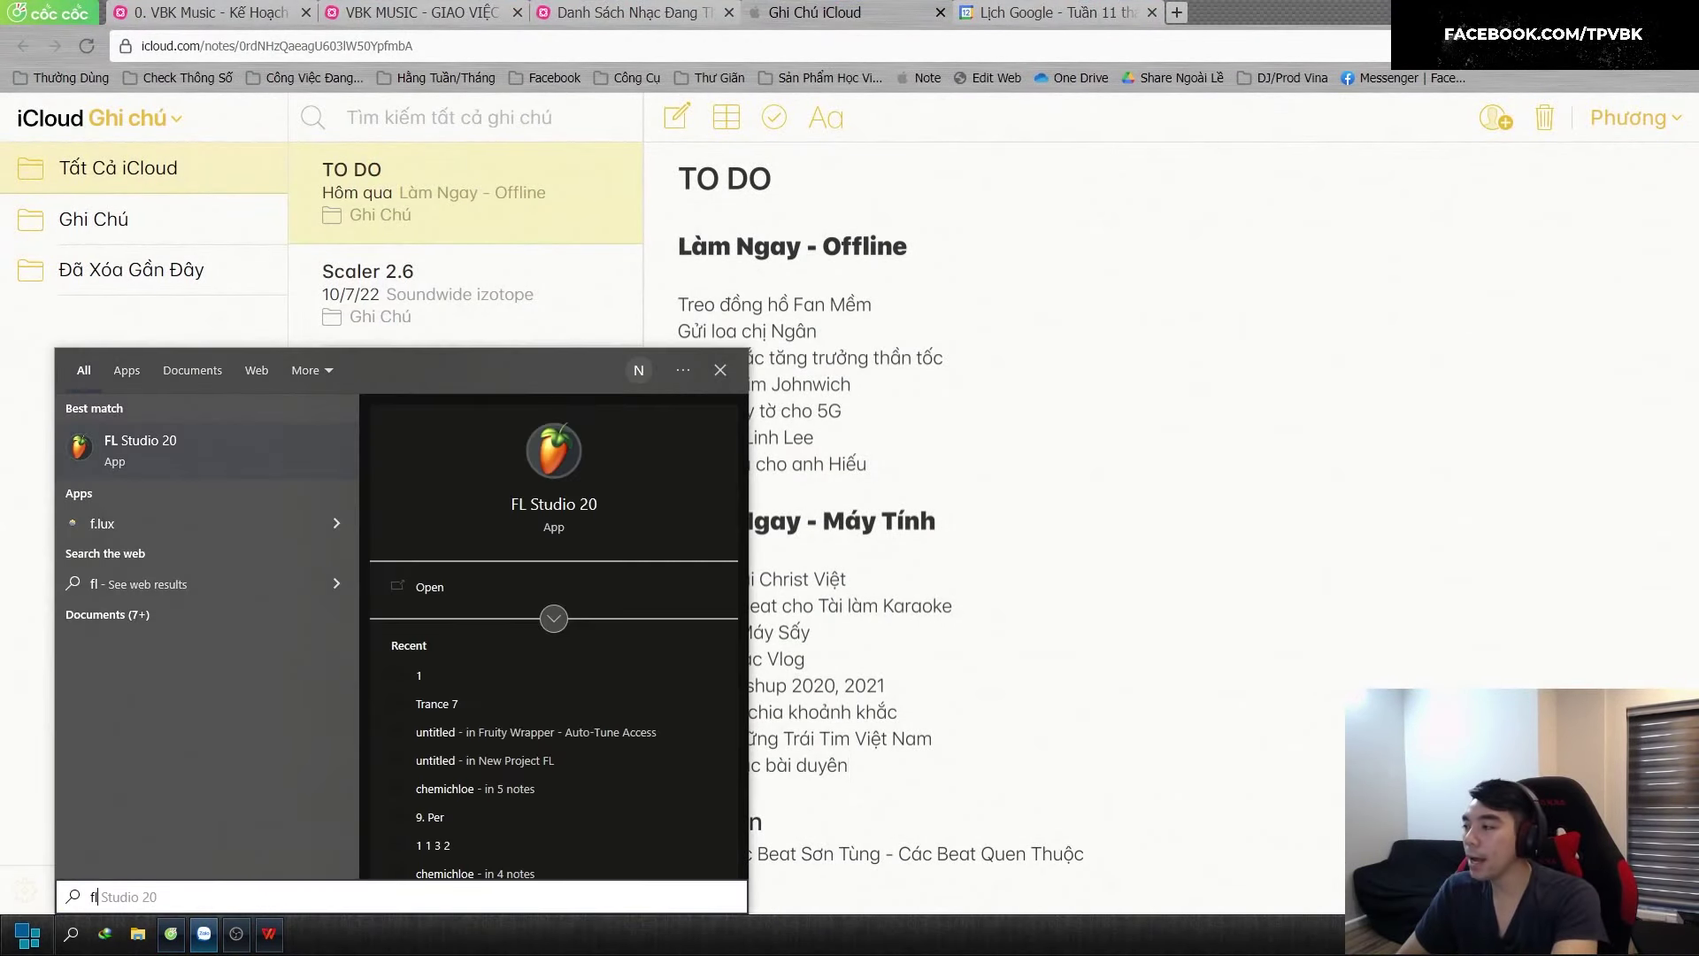
key("Return")
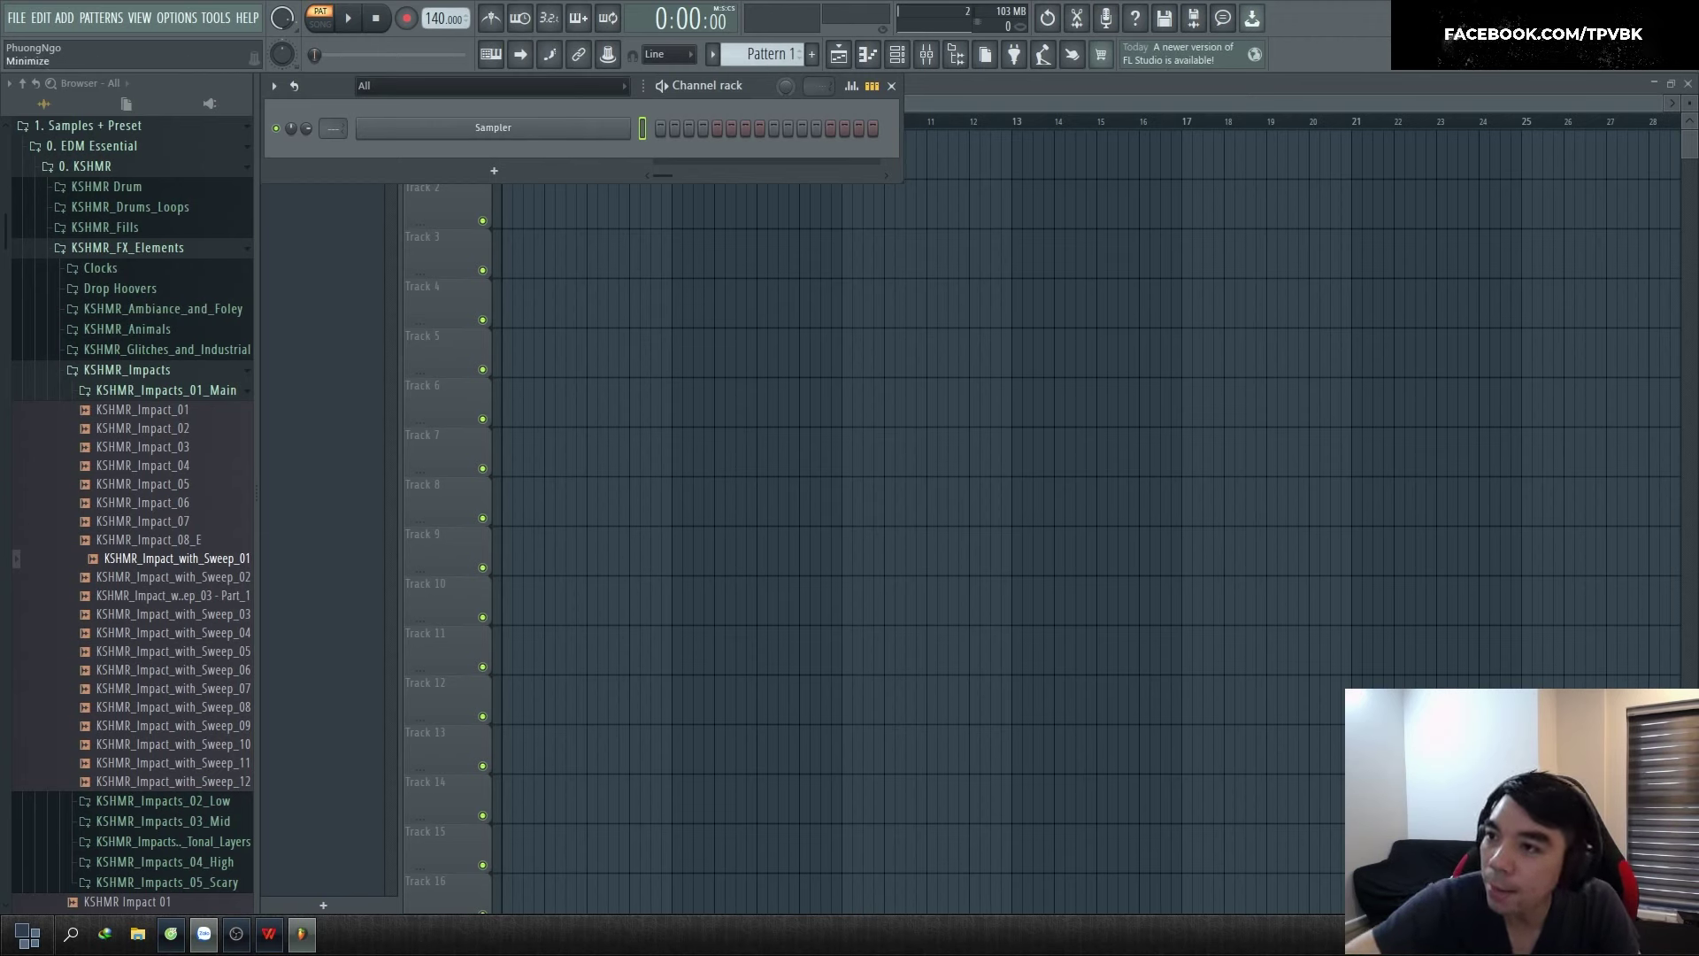
left_click(1645, 10)
left_click(306, 932)
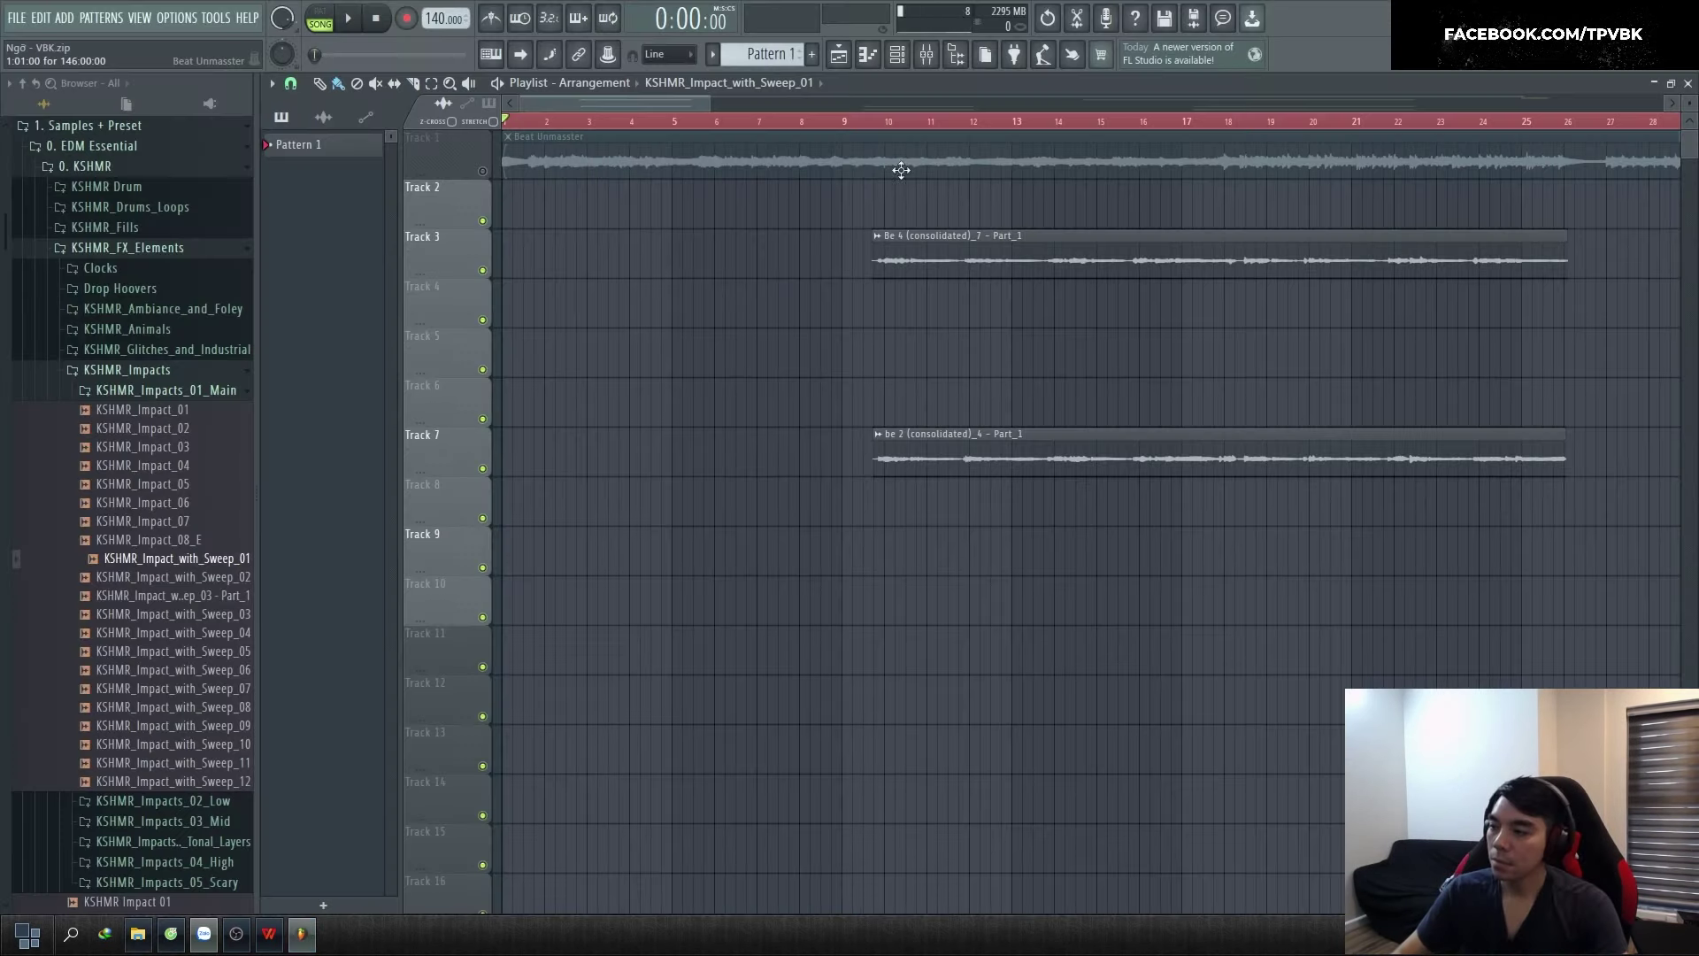
Unmute Track 1 with the Beat Unmasster clip and play the song from just before the first Đệm clip
scroll(830, 232, "down", 5)
left_click(483, 170)
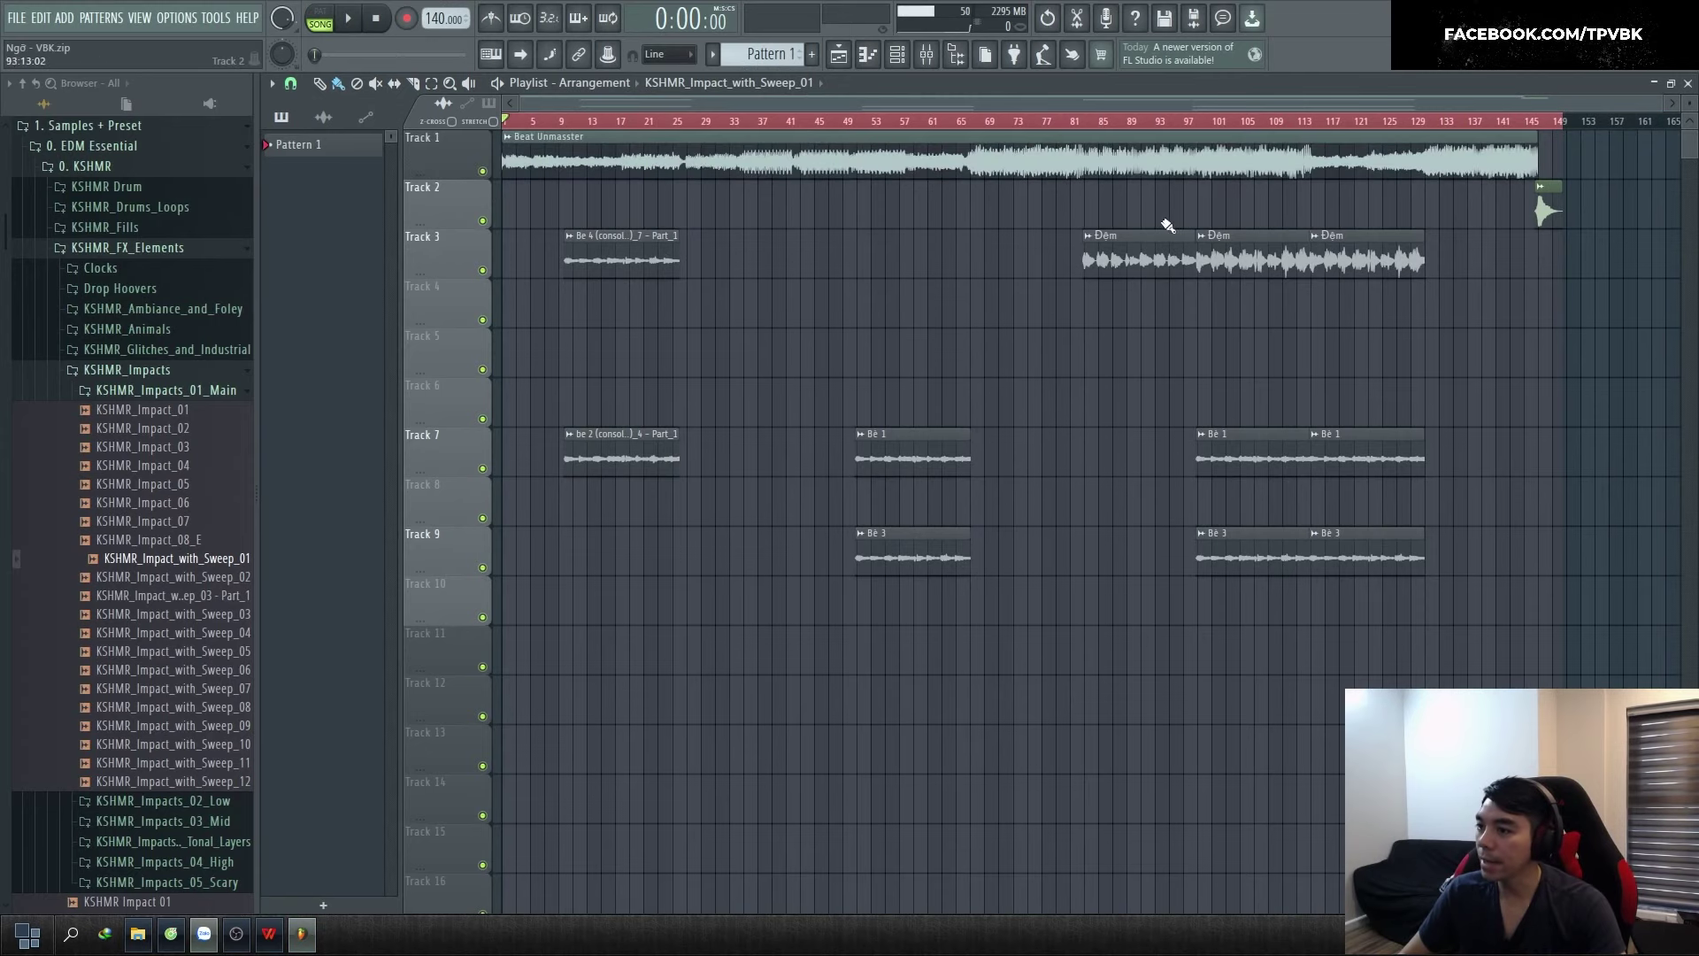
scroll(1098, 143, "up", 3)
scroll(1097, 142, "up", 1)
left_click(1038, 123)
key("space")
scroll(1040, 126, "down", 4)
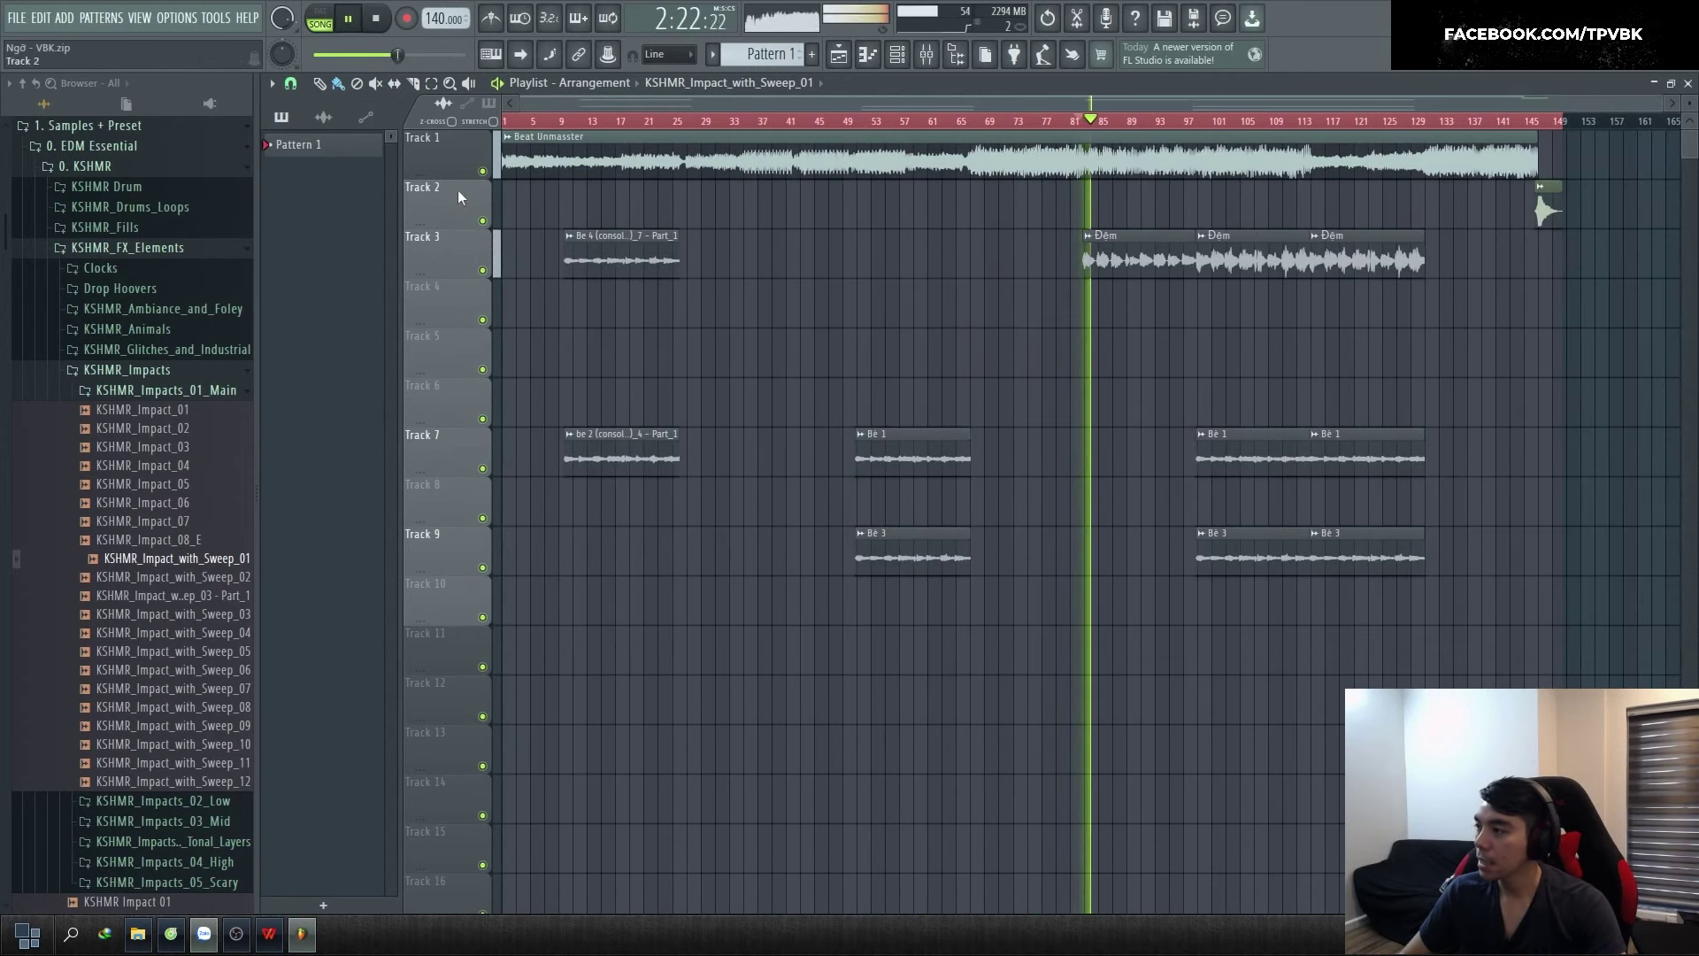
key("space")
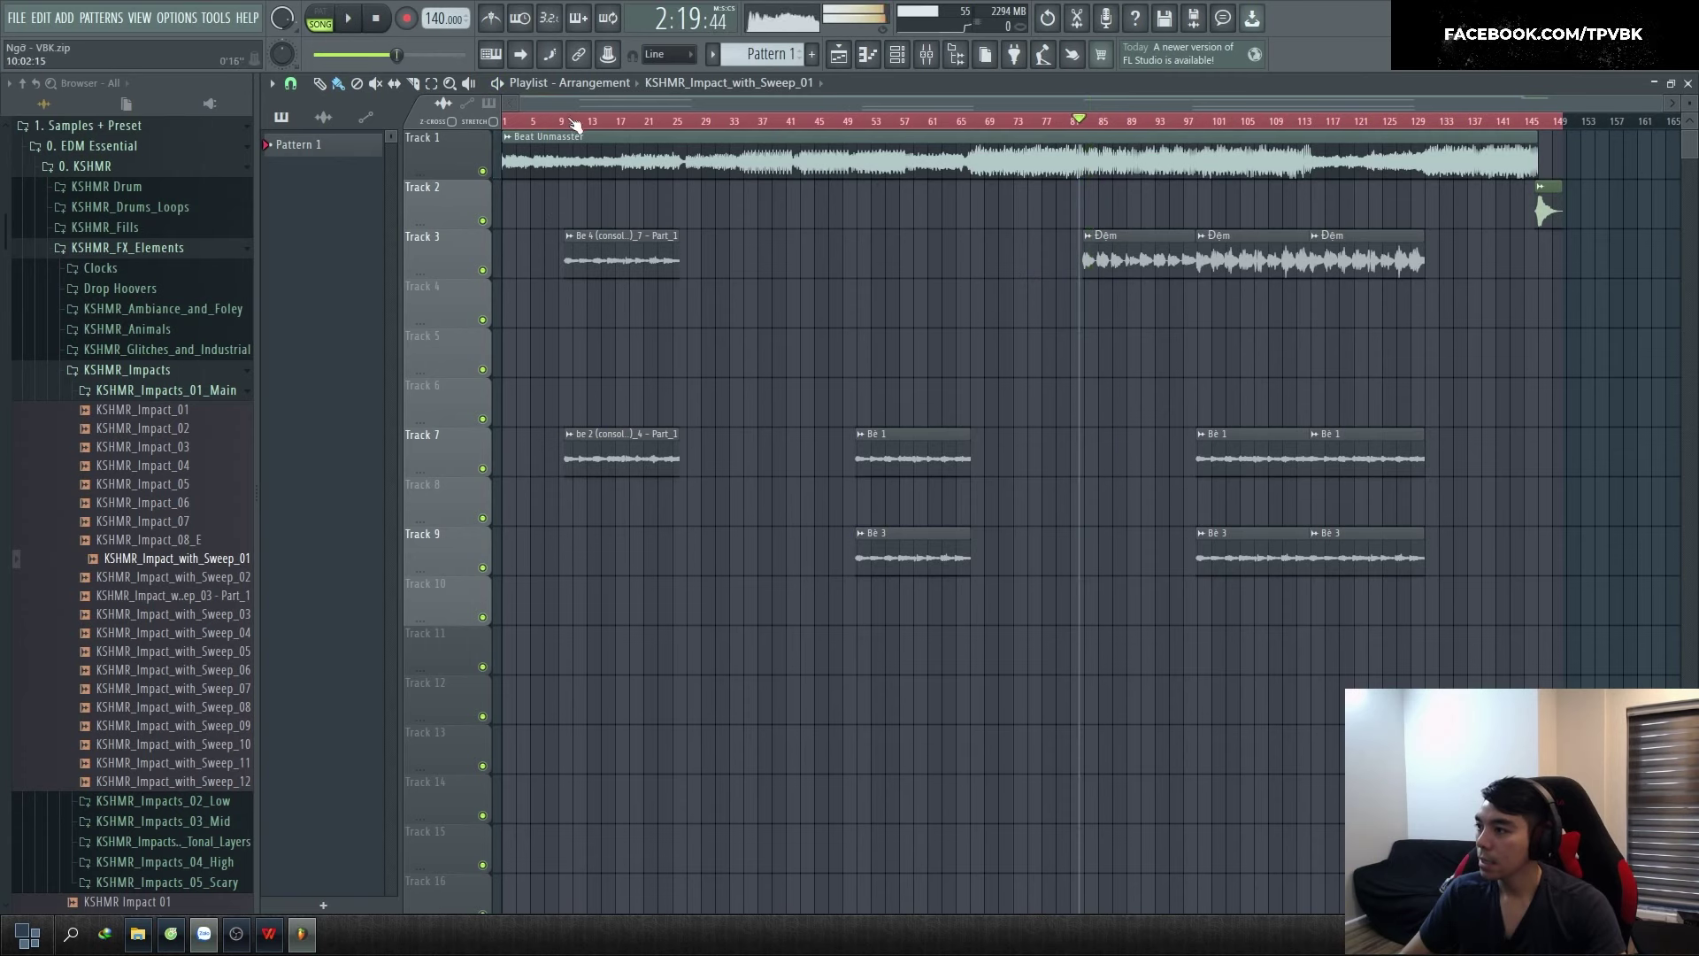
Place the Main (consolidated melo audio clip on Track 2 near bar 81, aligning its waveform with the Đệm clip on Track 3
scroll(1026, 171, "up", 3)
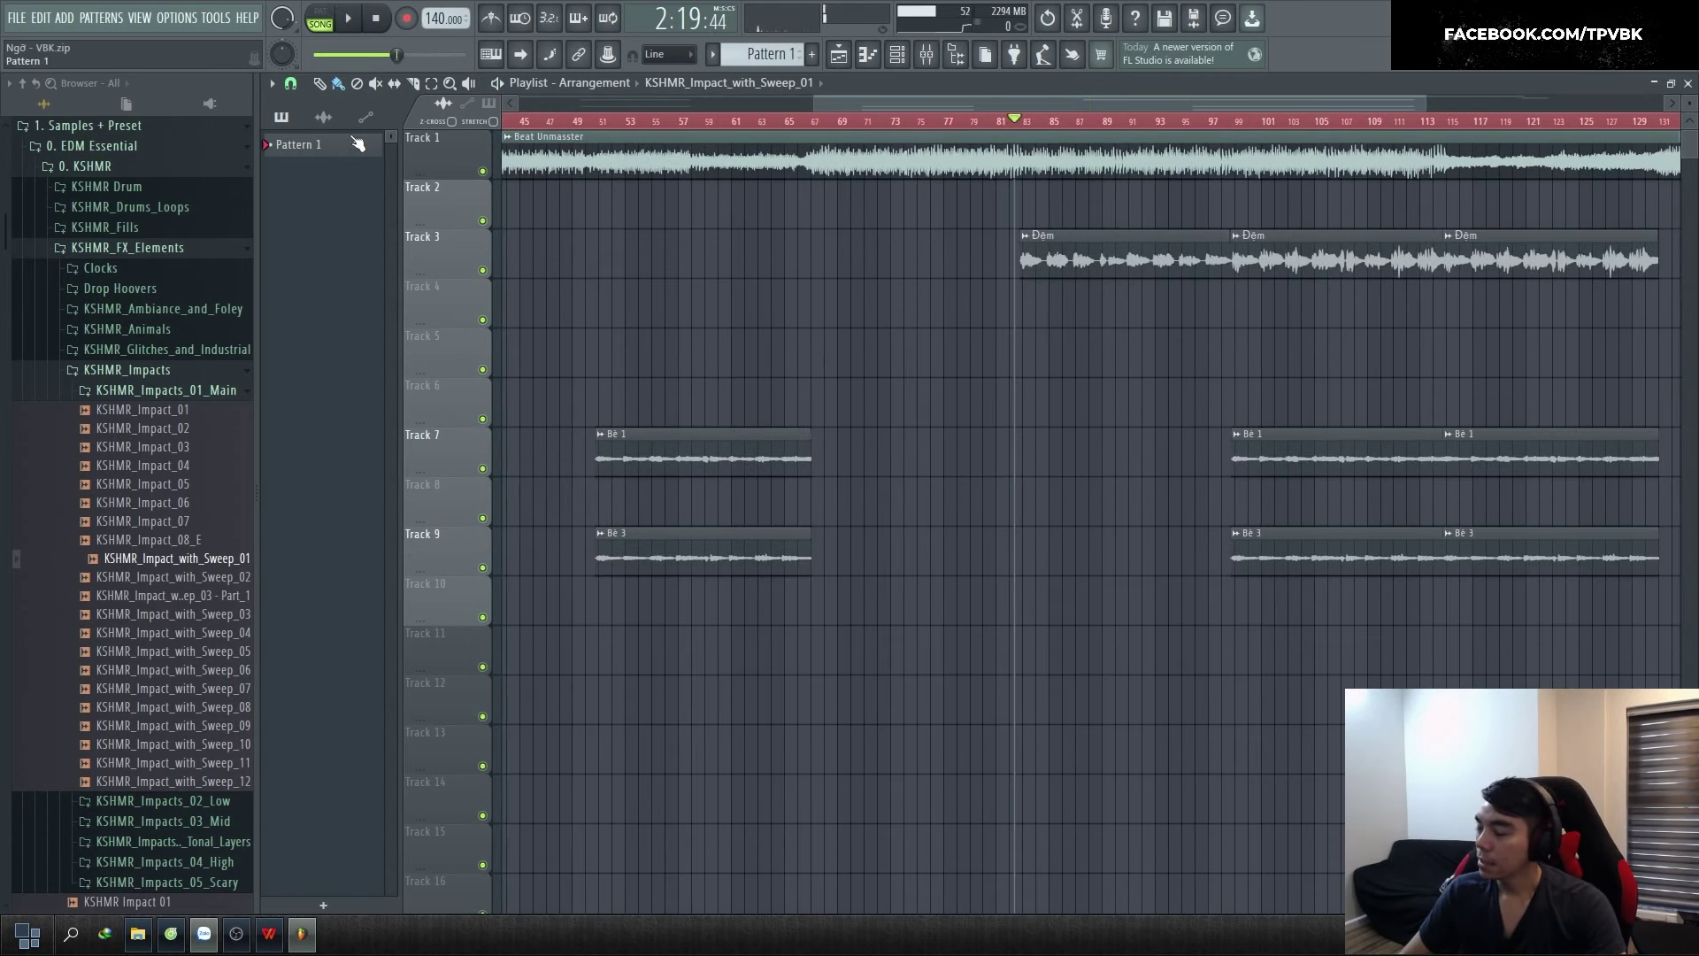
key("F6")
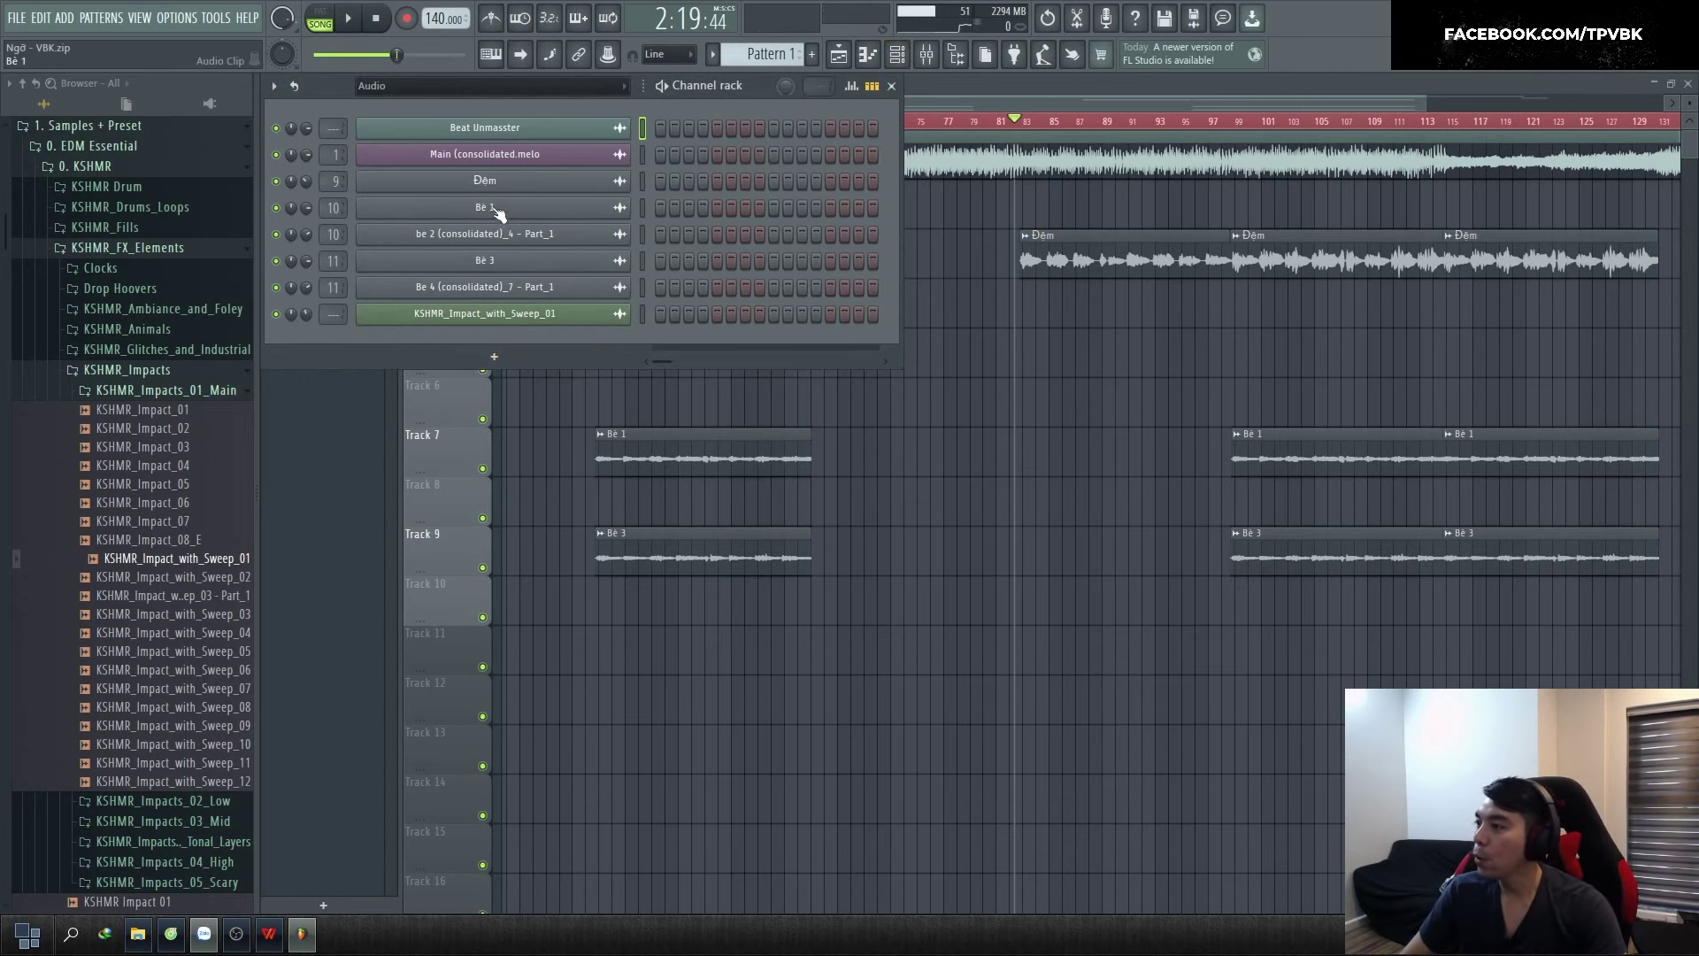
left_click(505, 163)
left_click_drag(674, 625, 1062, 204)
scroll(1062, 204, "up", 5)
left_click_drag(1231, 196, 797, 202)
scroll(797, 202, "up", 5)
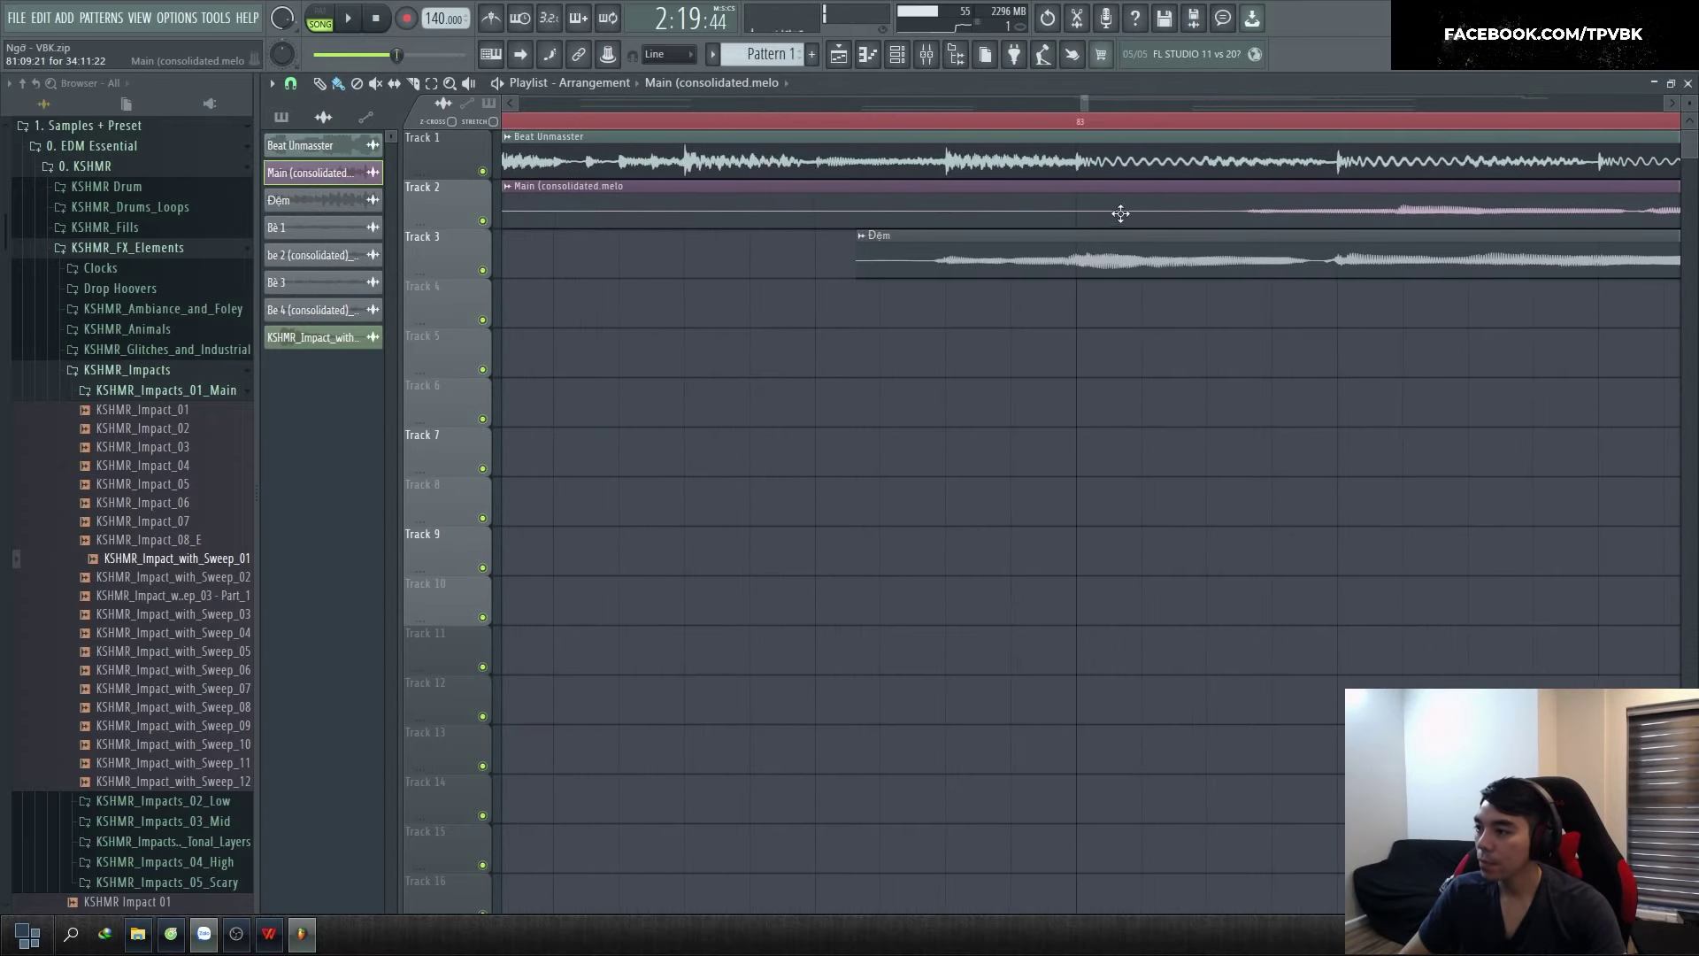
key("F9")
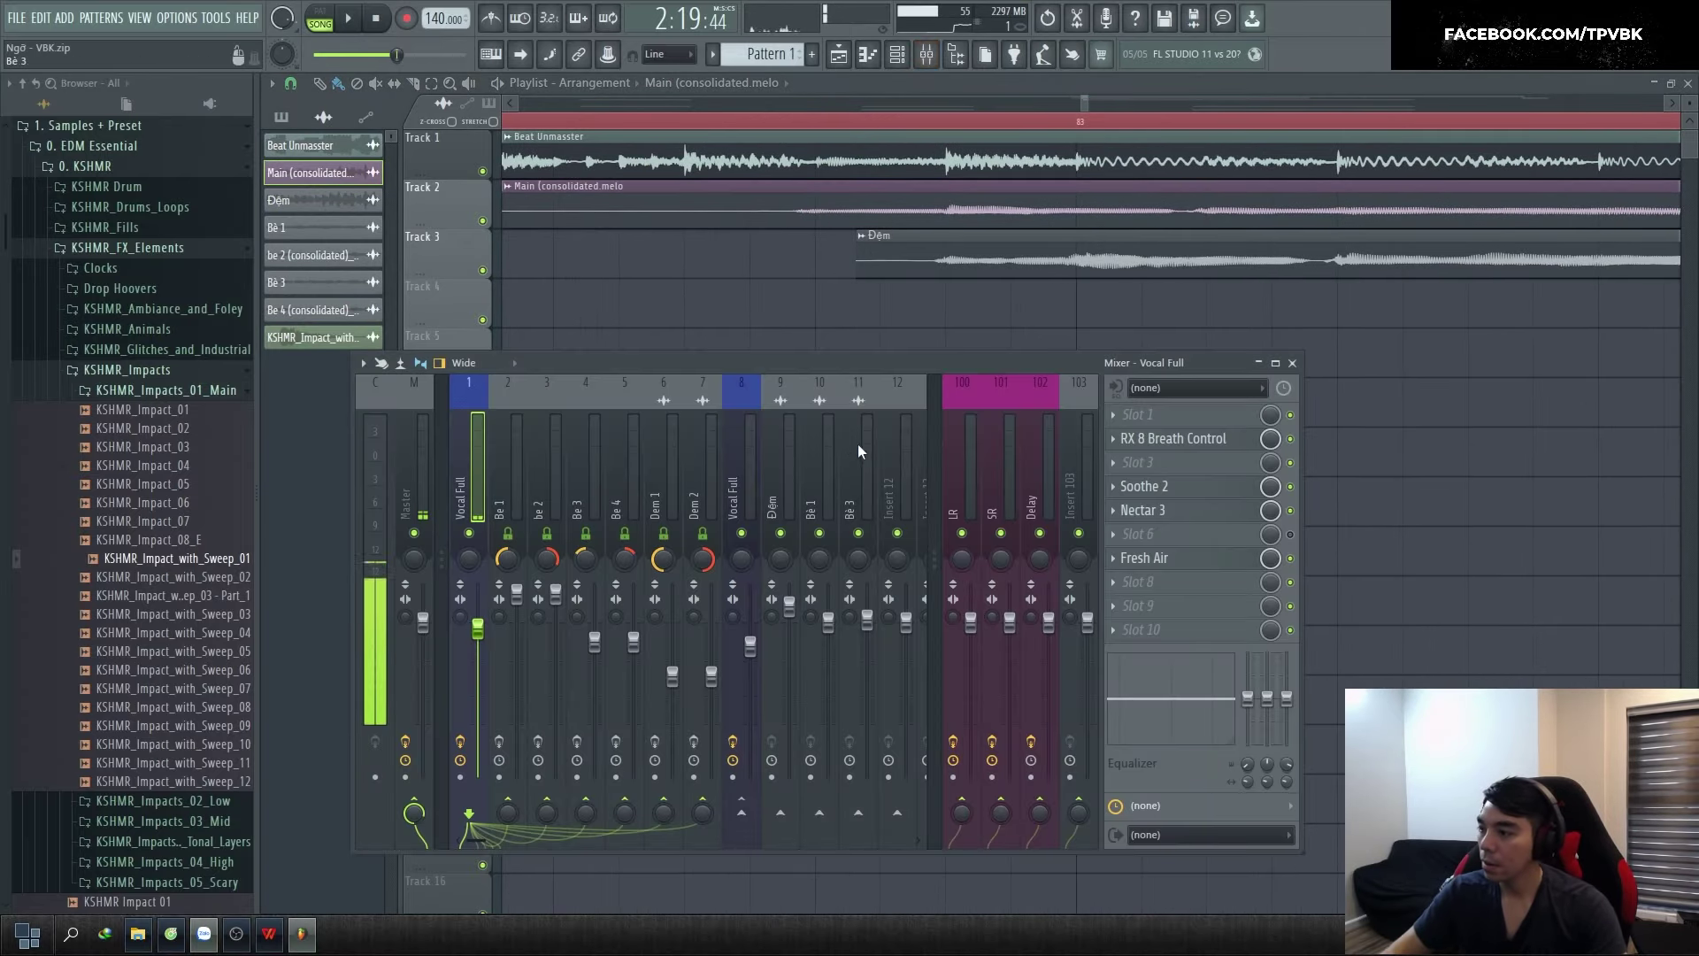
key("F9")
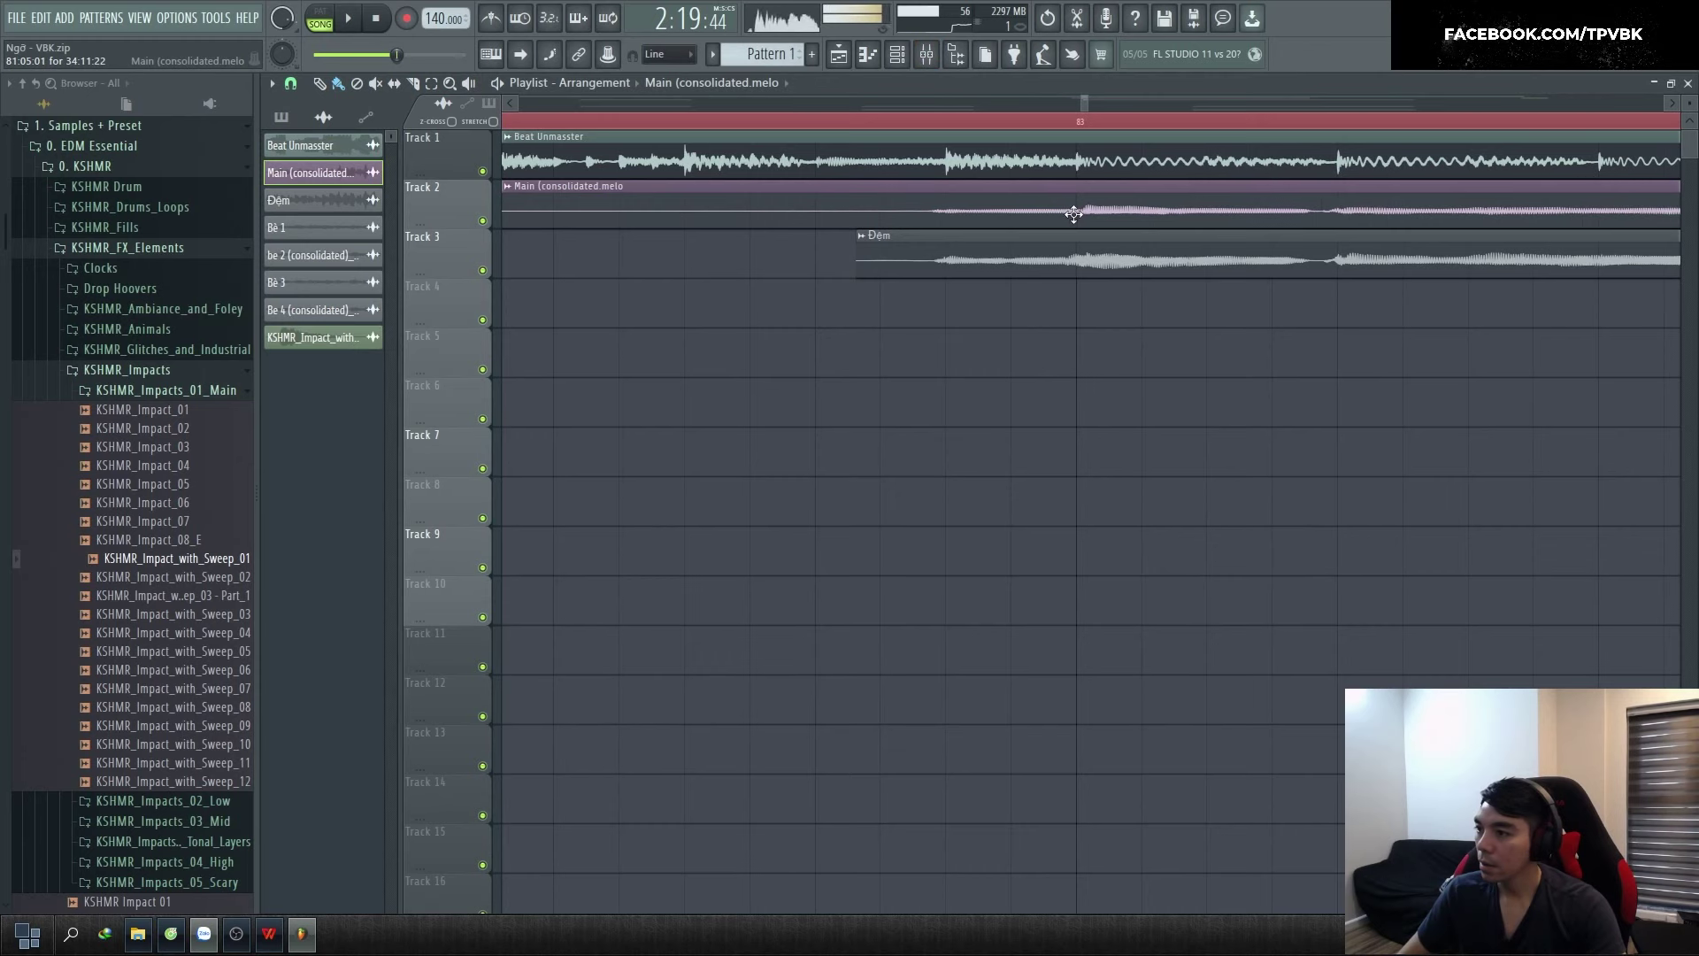
Play the song and set the Ozone 9 Maximizer threshold on the Master mixer track to -6.7 dB
key("space")
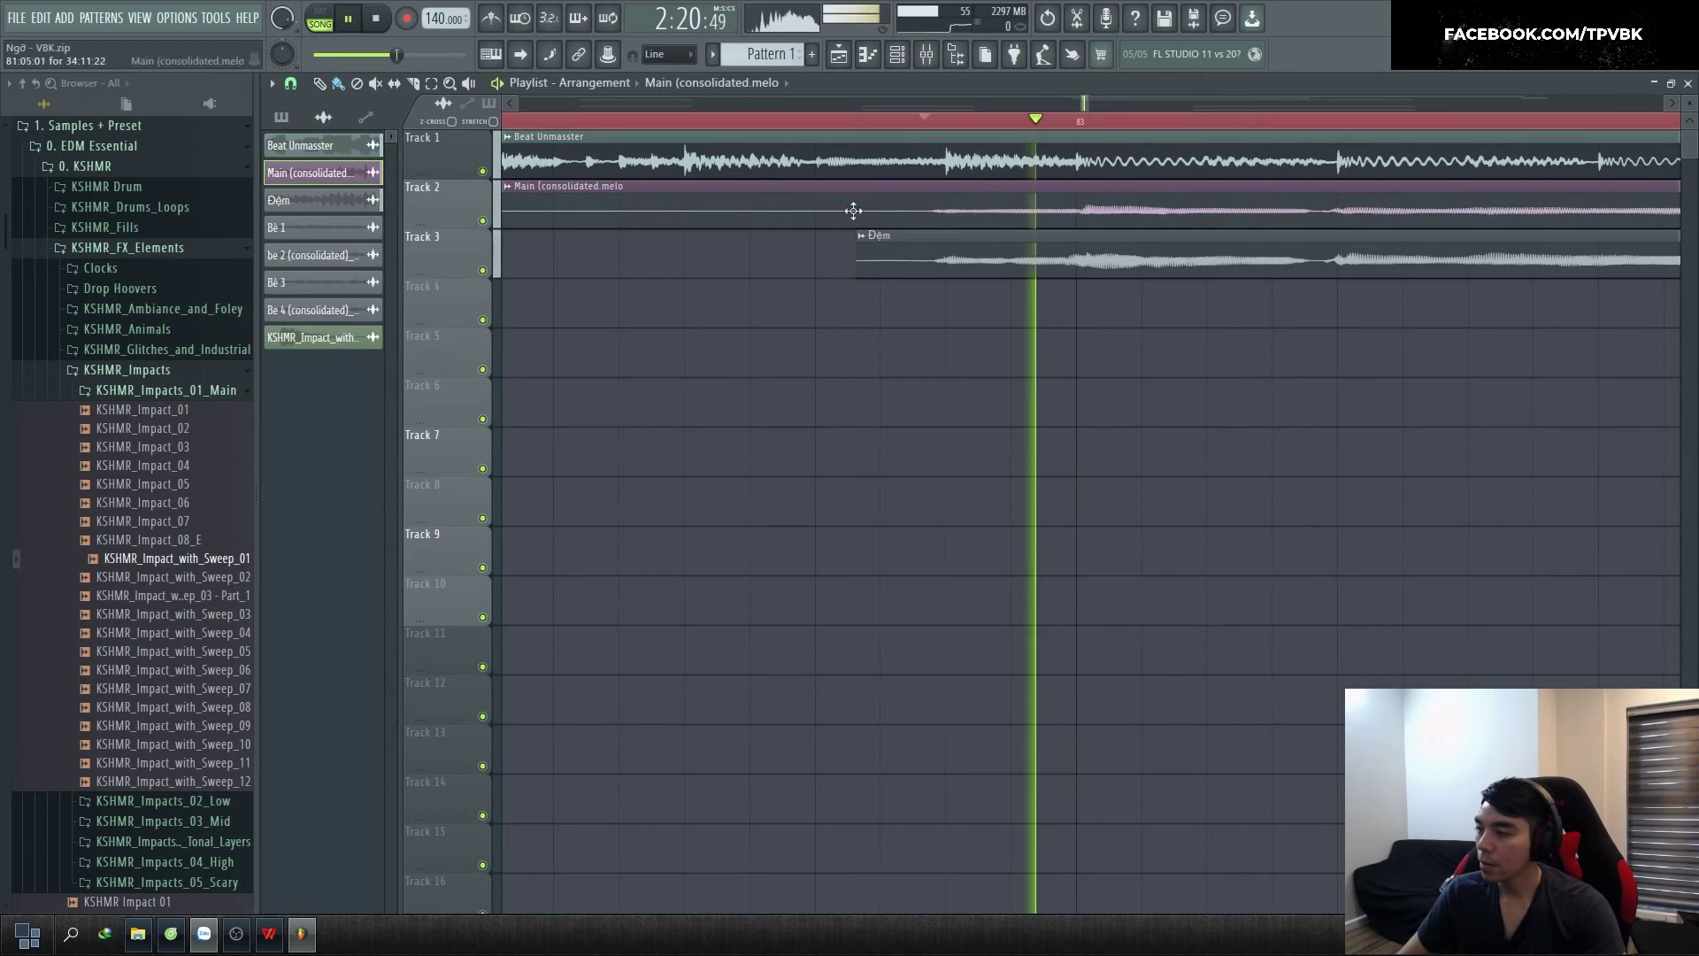
scroll(788, 263, "down", 5)
key("F9")
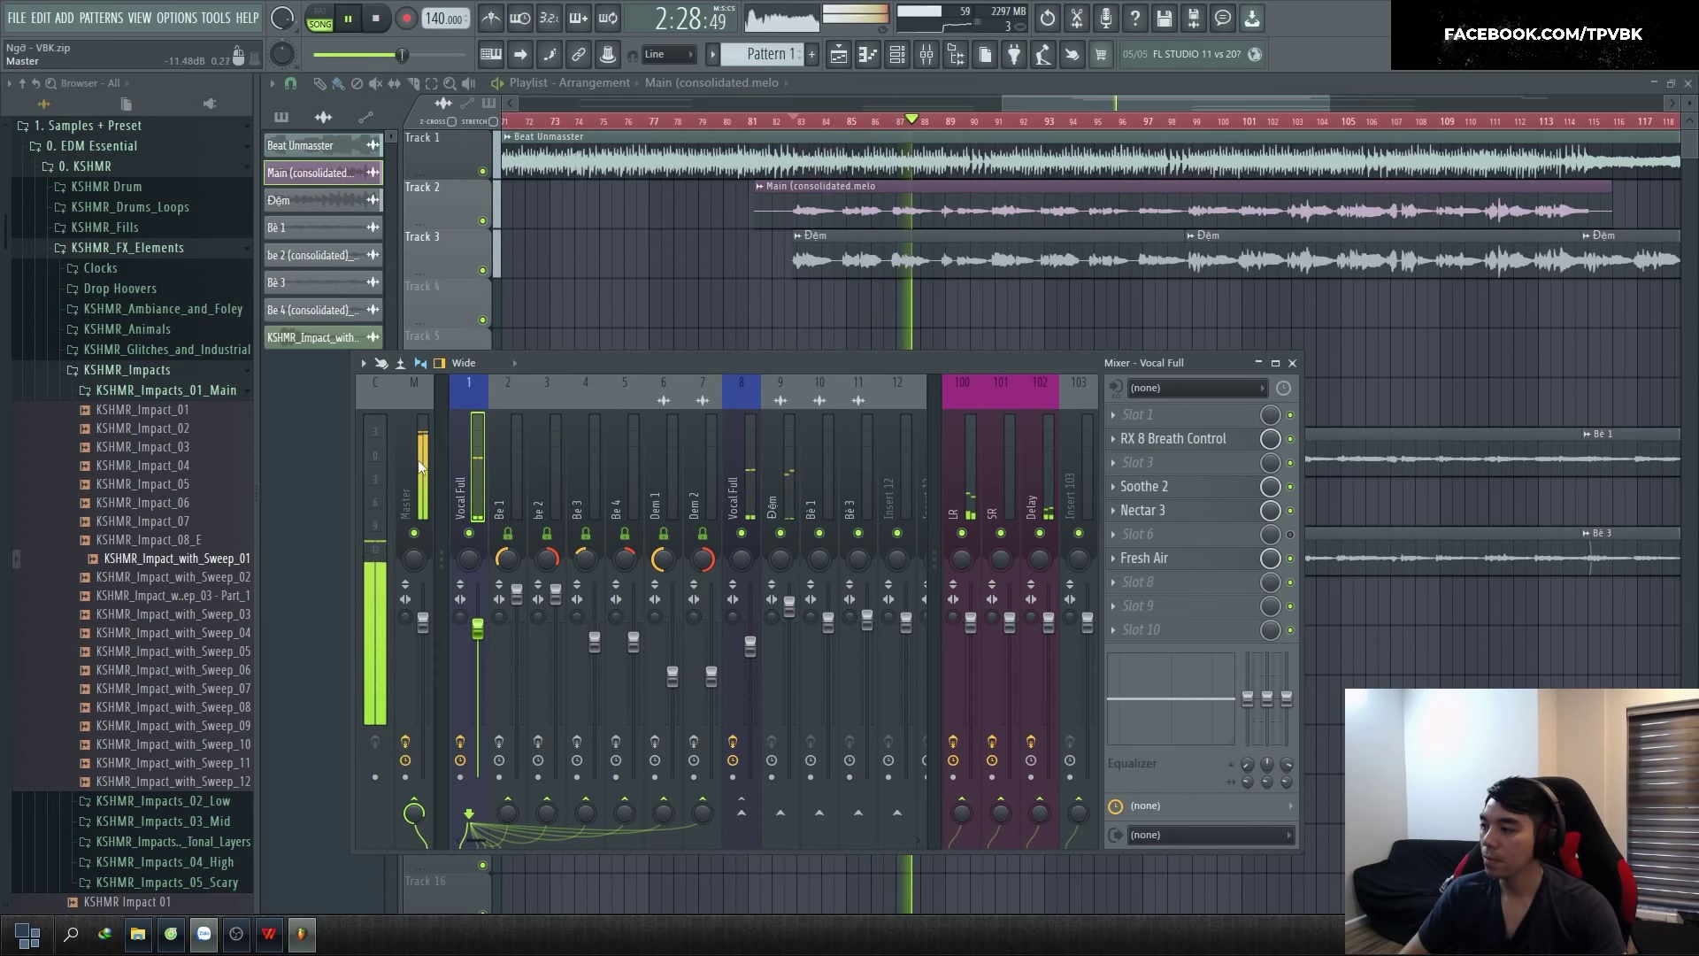
left_click(407, 489)
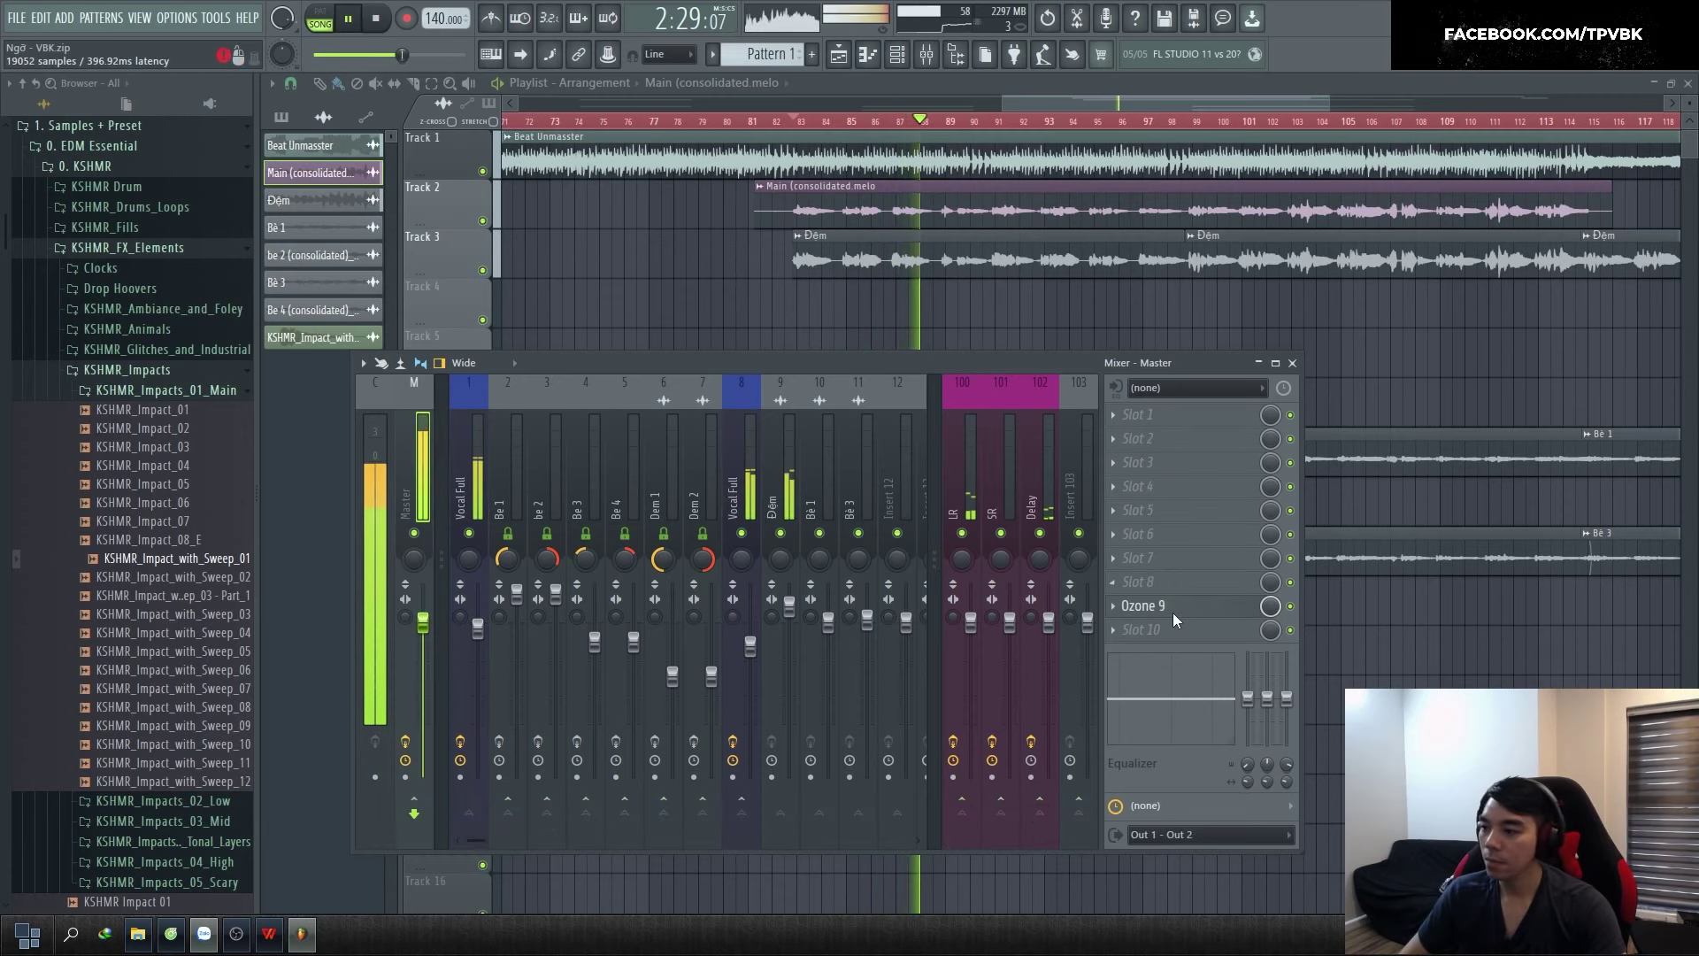
left_click(1173, 613)
left_click_drag(591, 651, 590, 678)
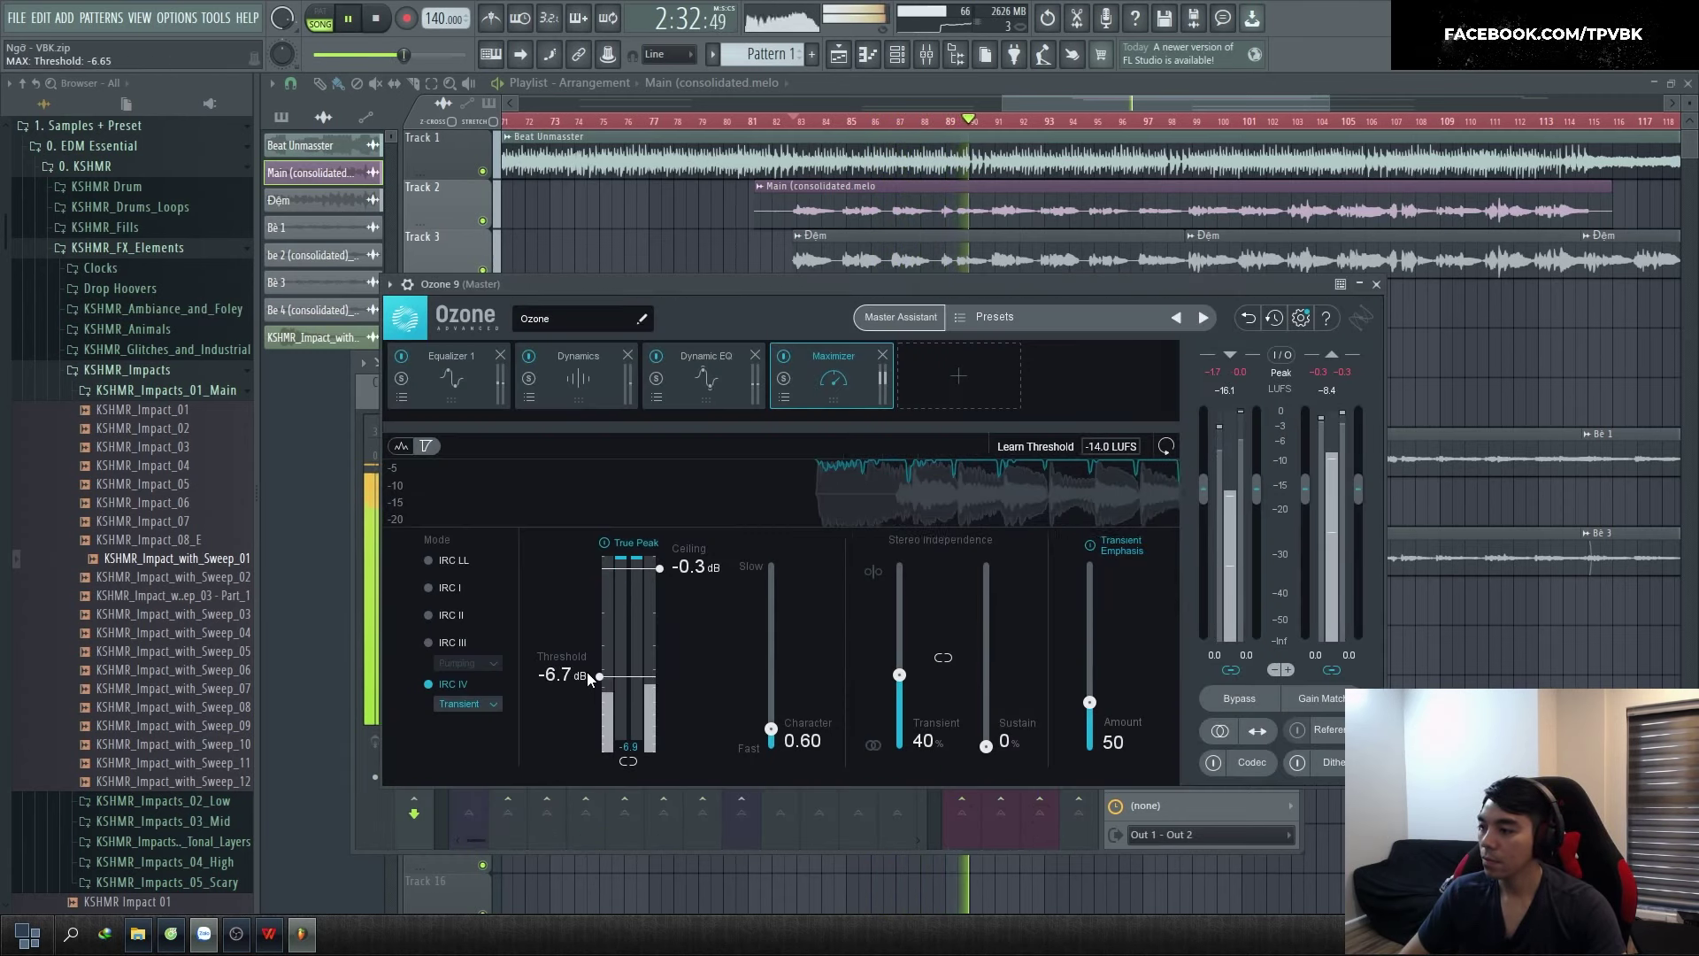
left_click(1376, 284)
key("F9")
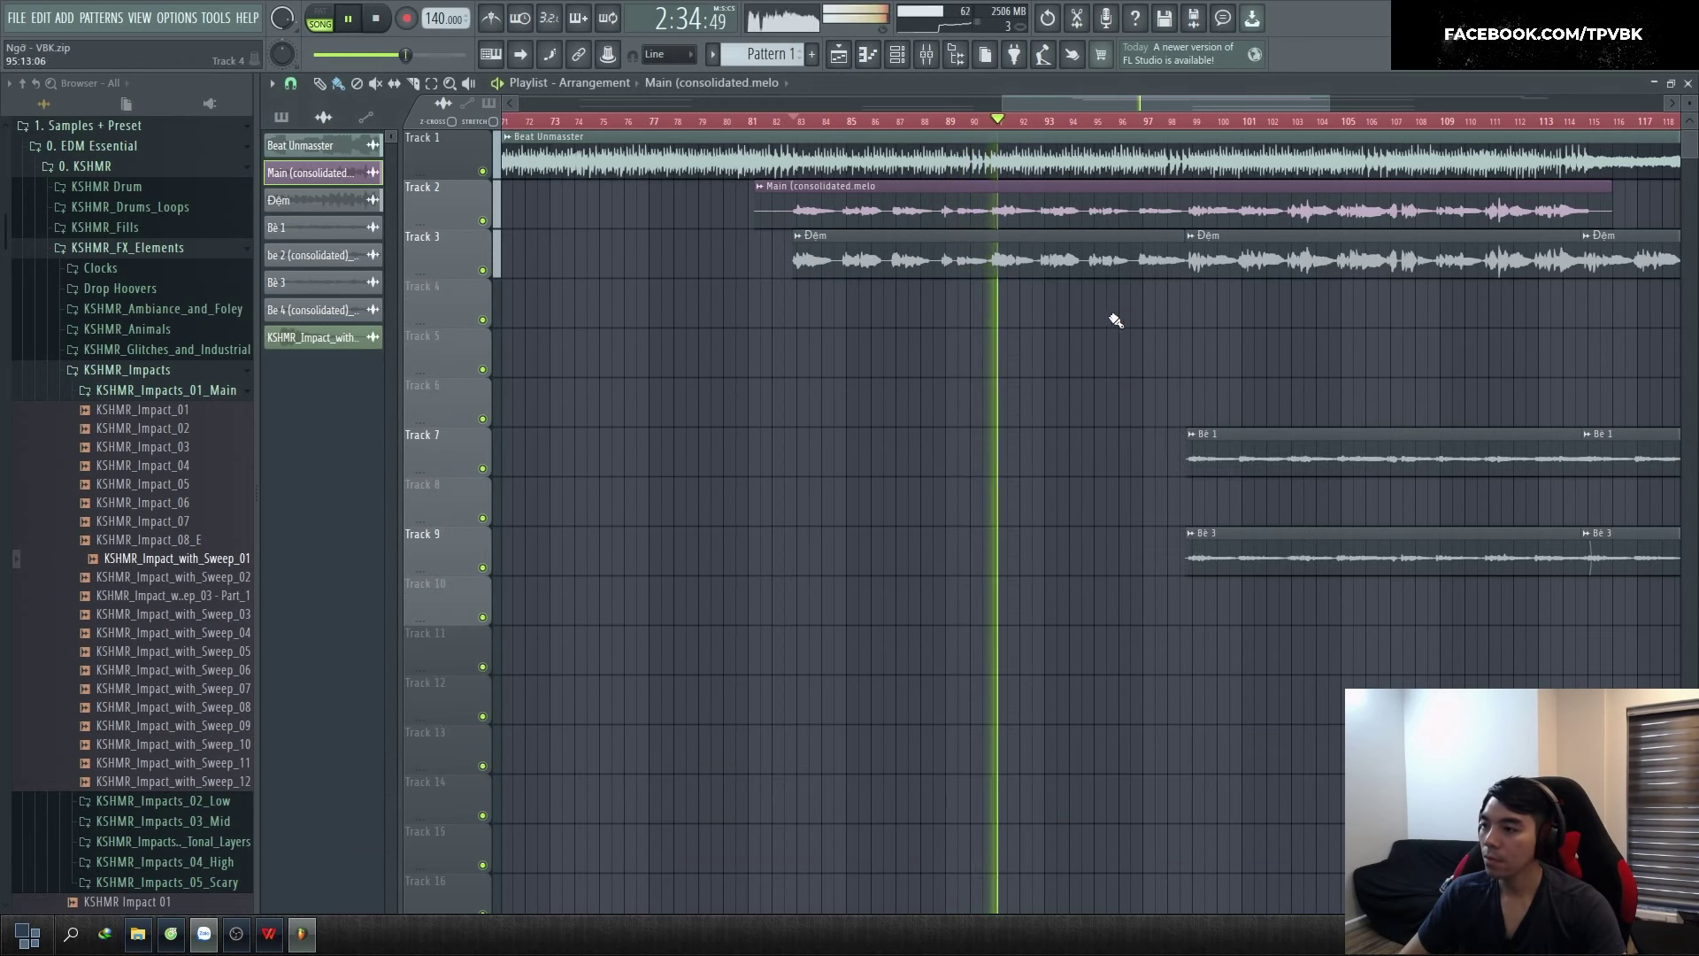
Check the effect chain of the second Vocal Full mixer track, number 8, while the song plays
scroll(1138, 330, "down", 3)
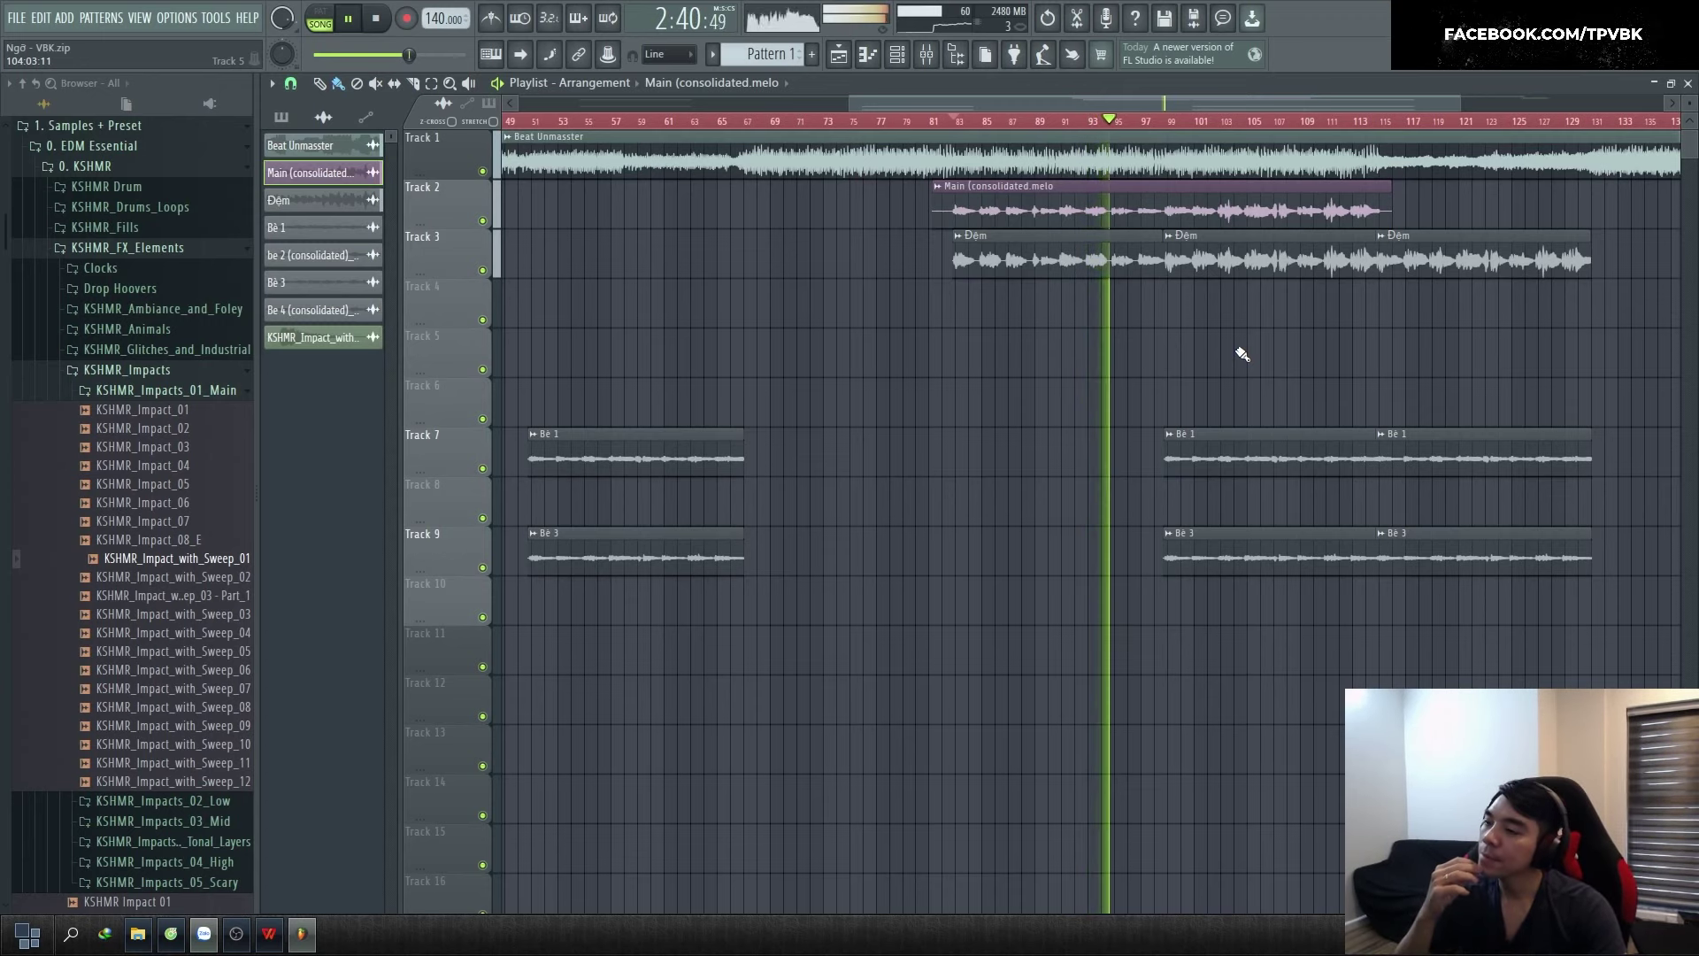
key("F9")
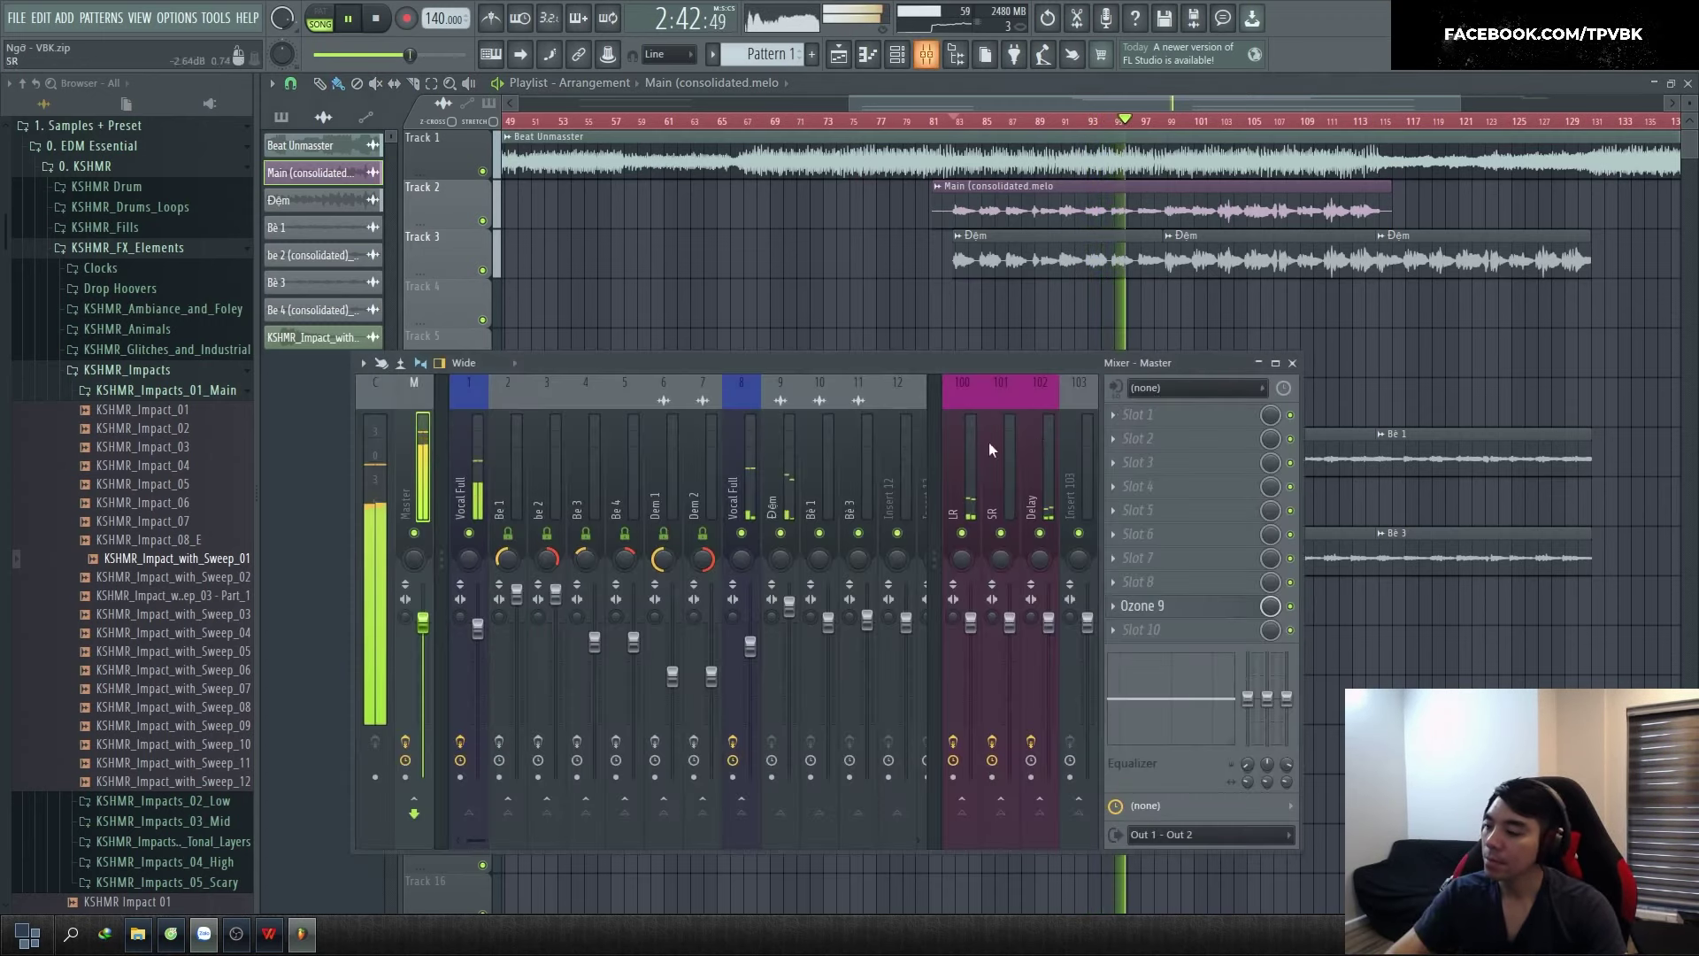
left_click(742, 469)
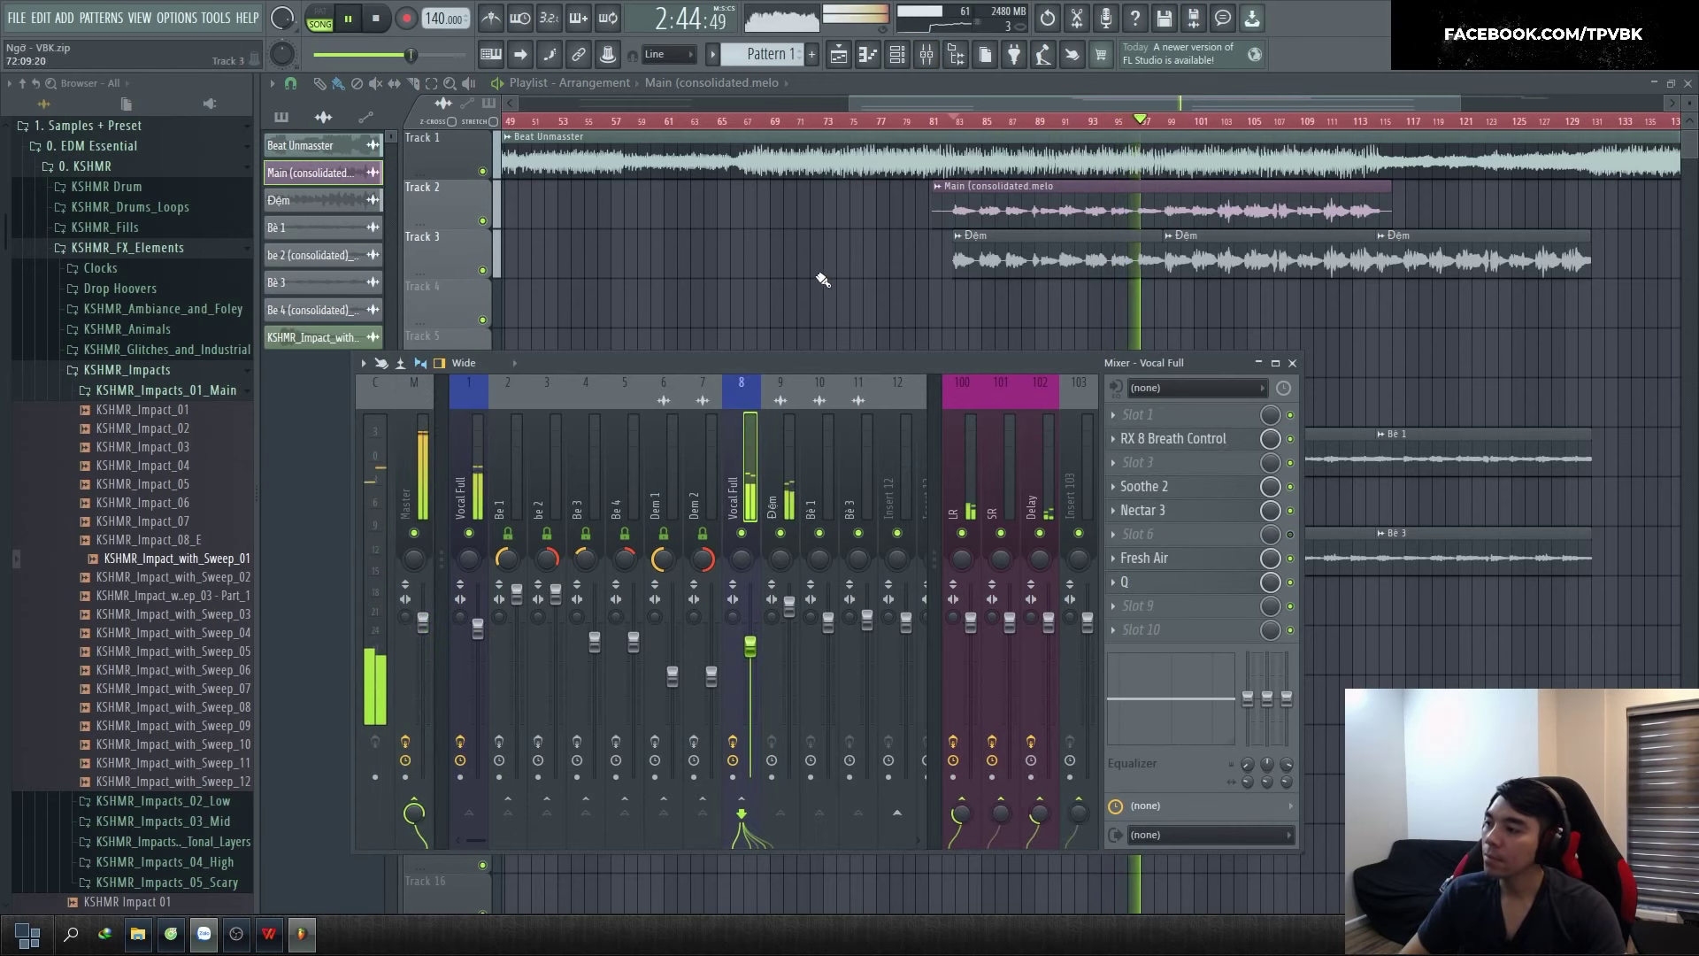
key("F9")
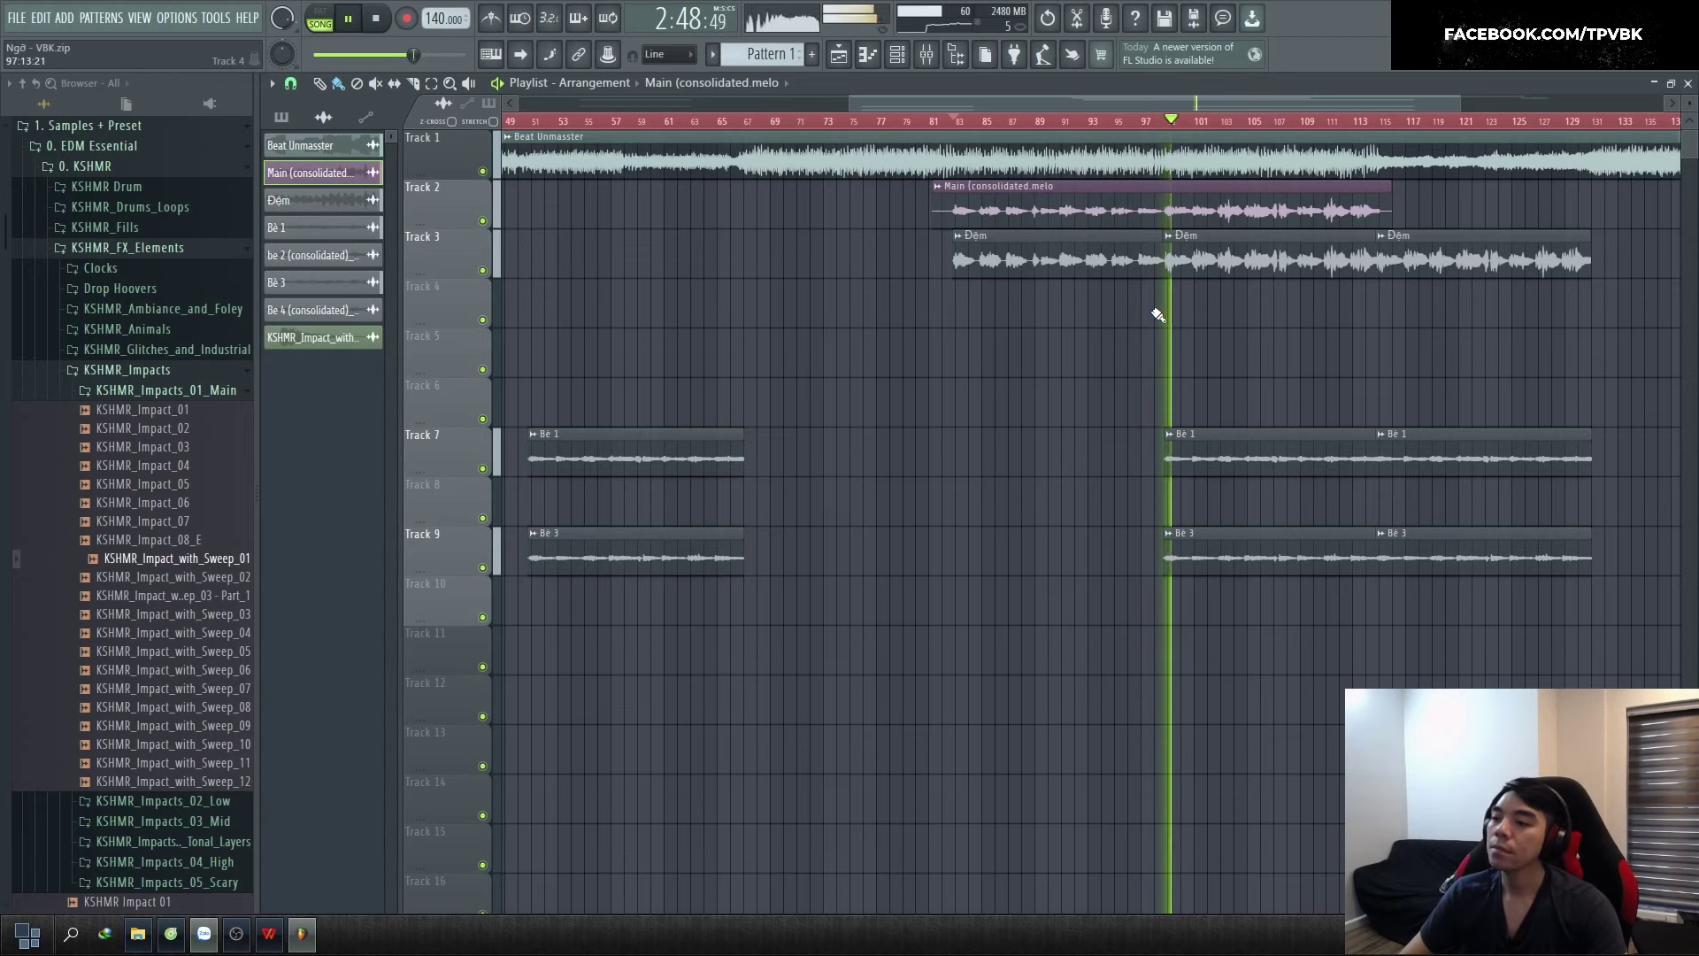
Lower the second Vocal Full mixer track, number 8, to 77% (-5.4 dB) during playback and stop the song
scroll(1097, 305, "down", 5)
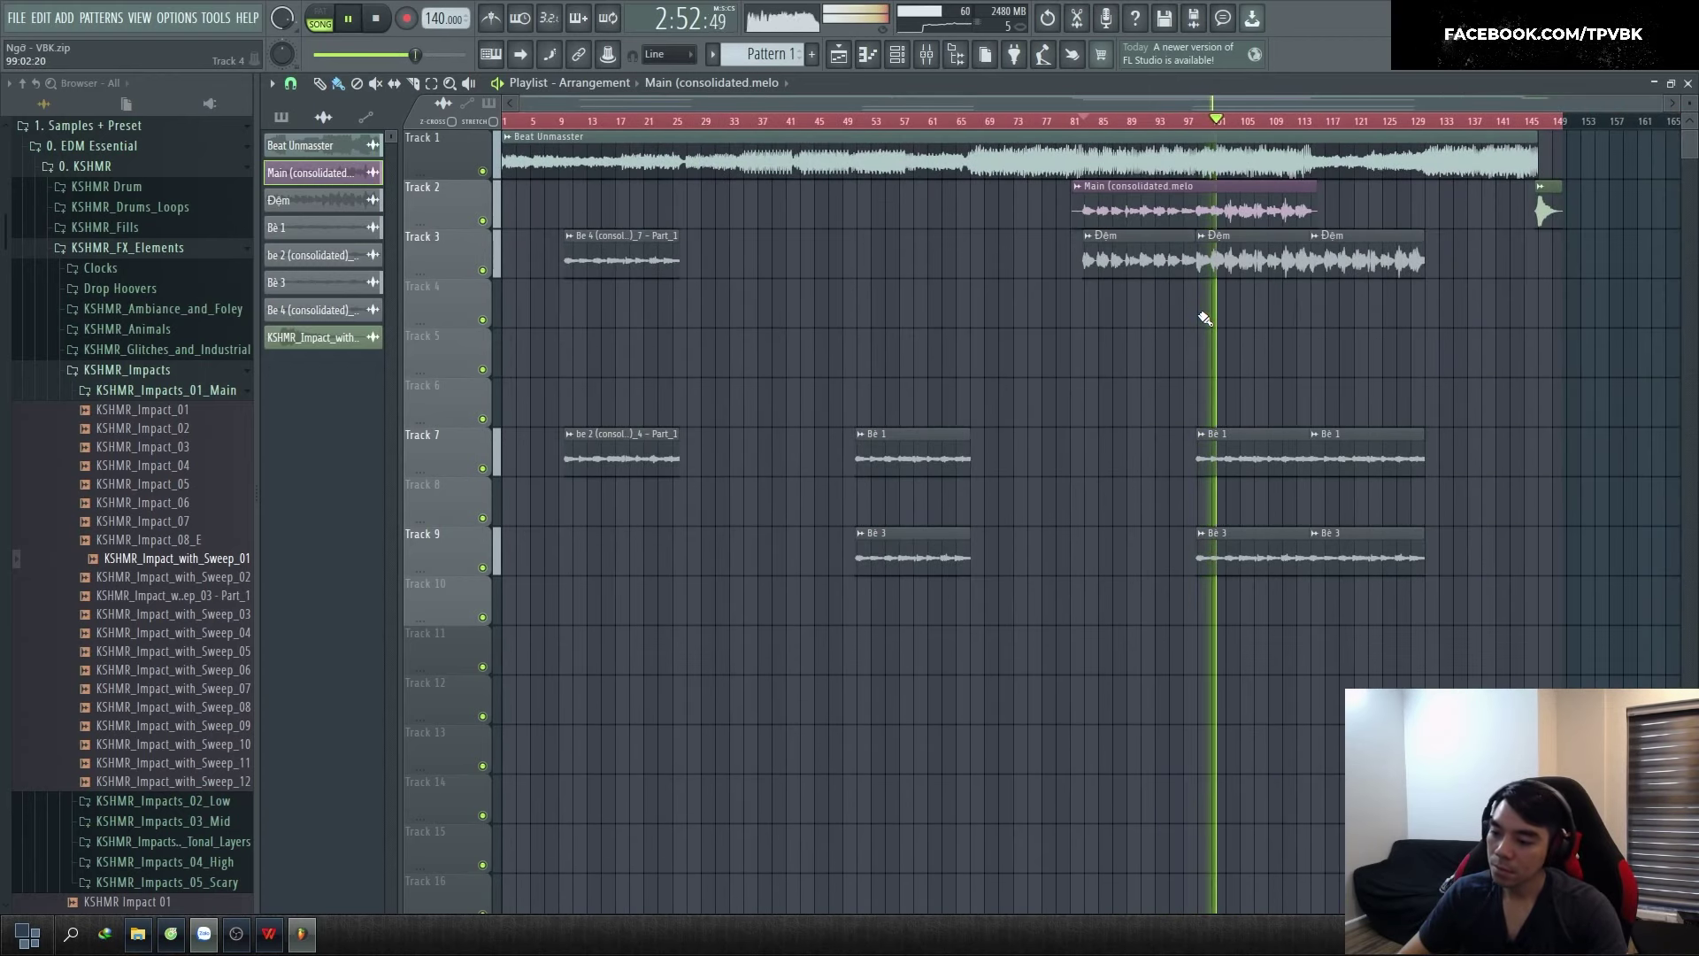
key("F9")
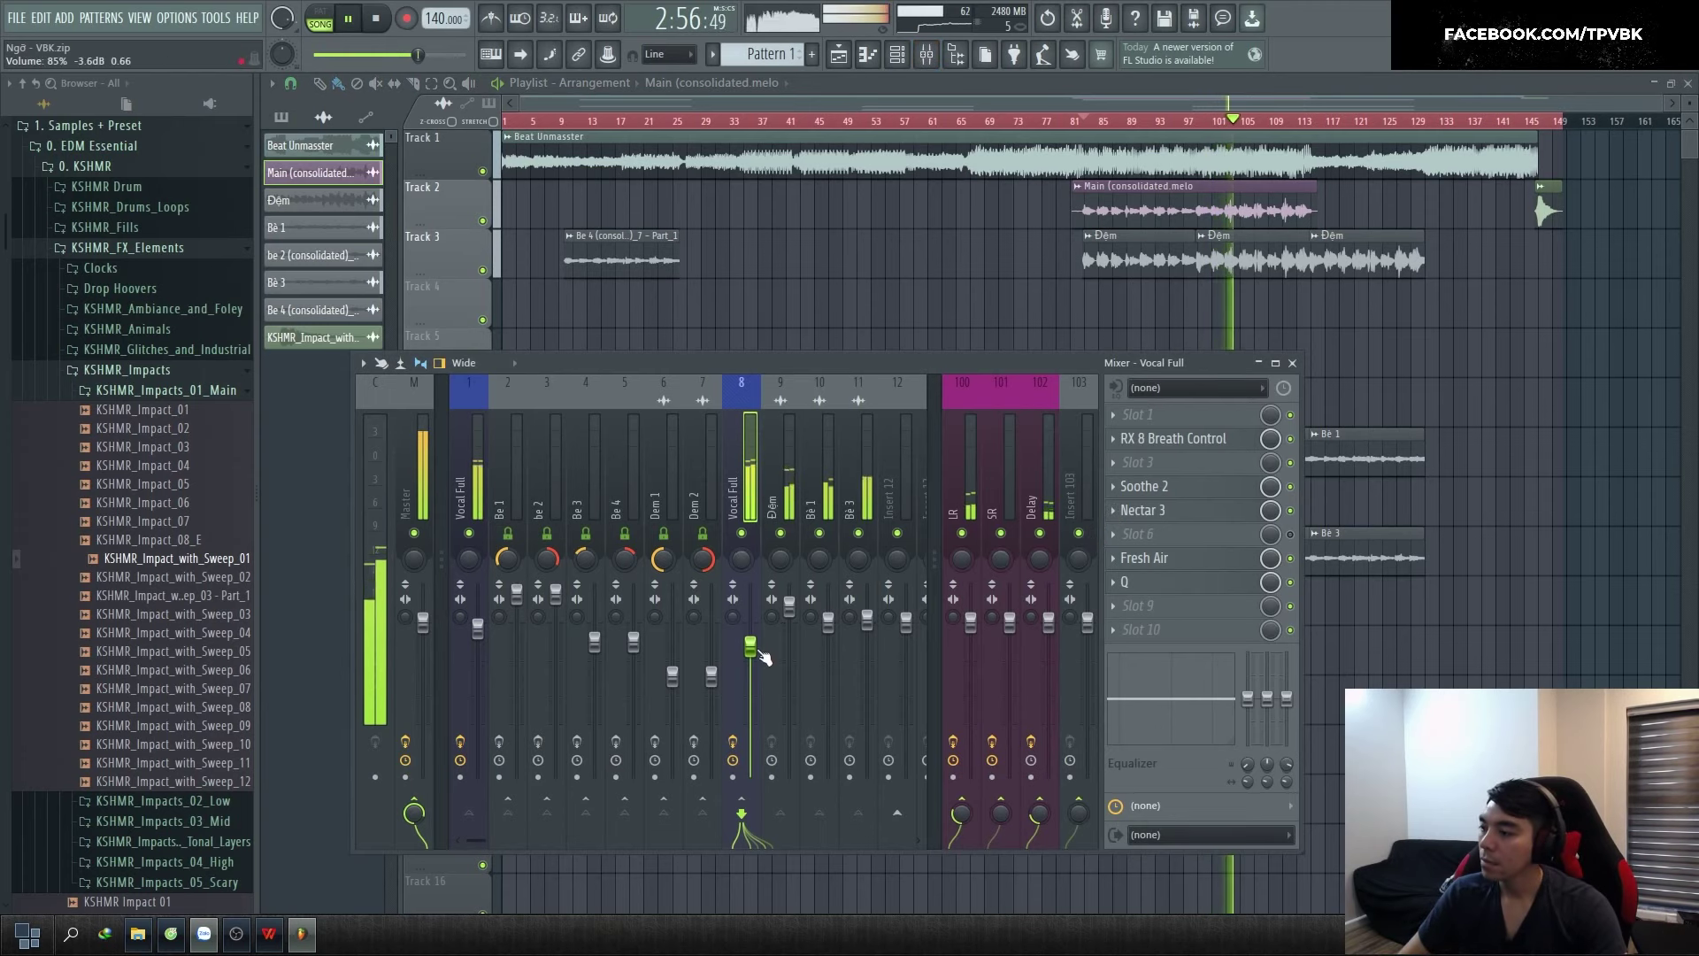
left_click_drag(751, 653, 750, 656)
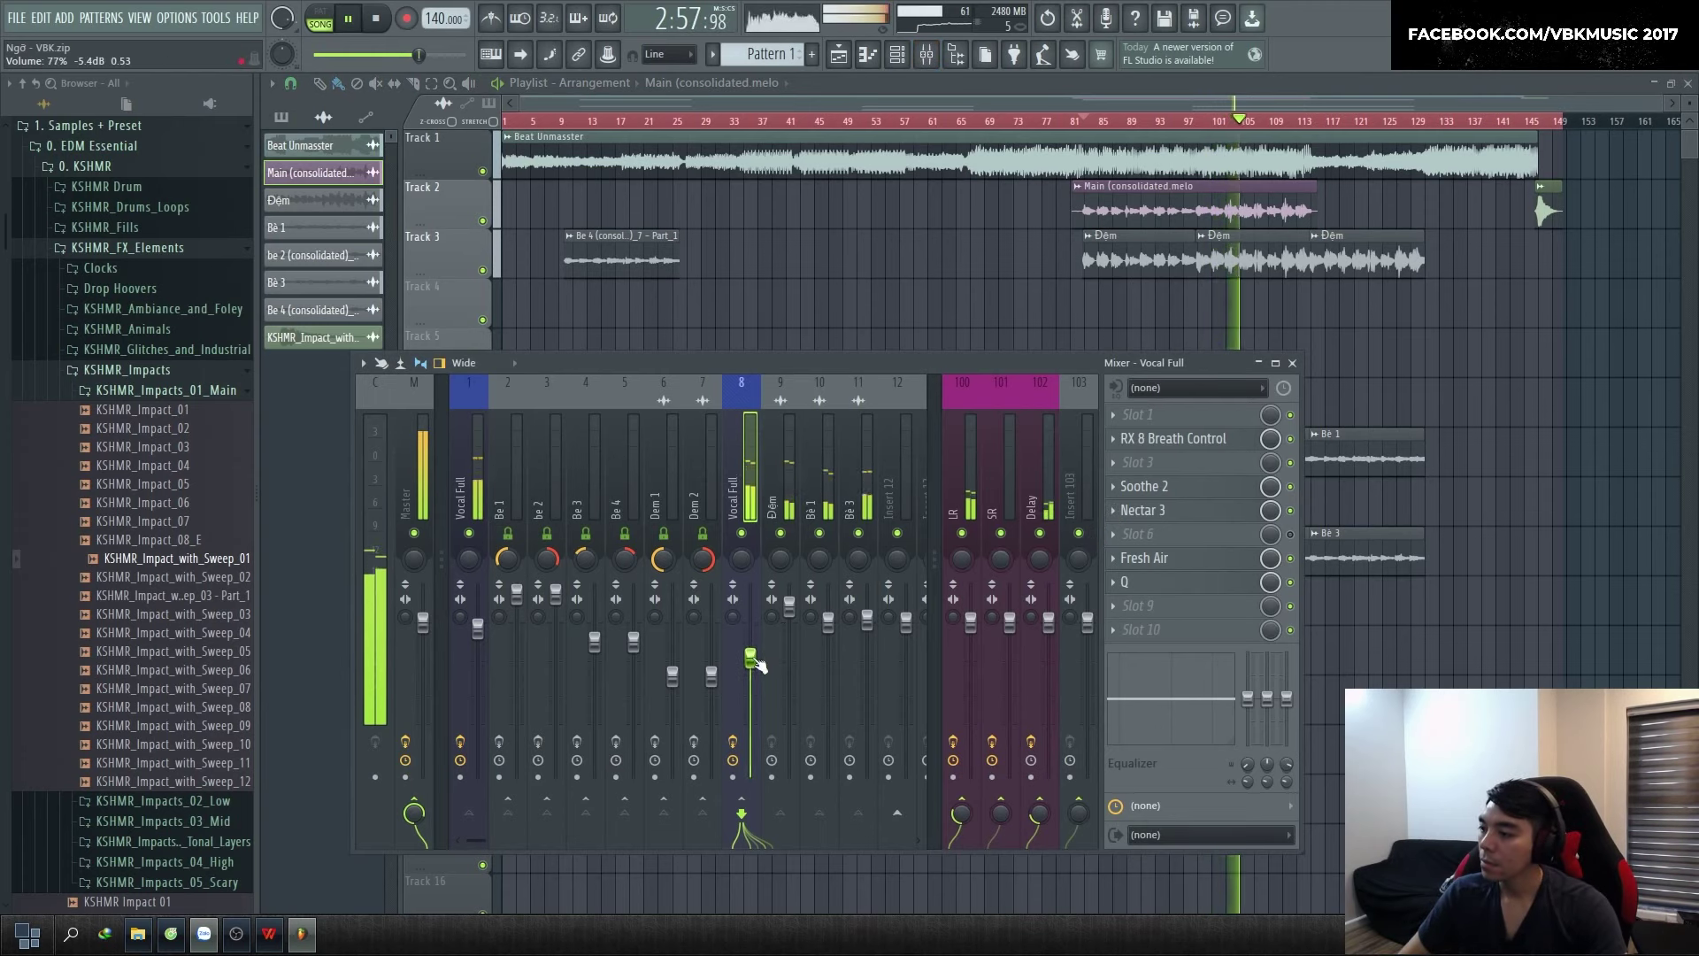
left_click(1292, 363)
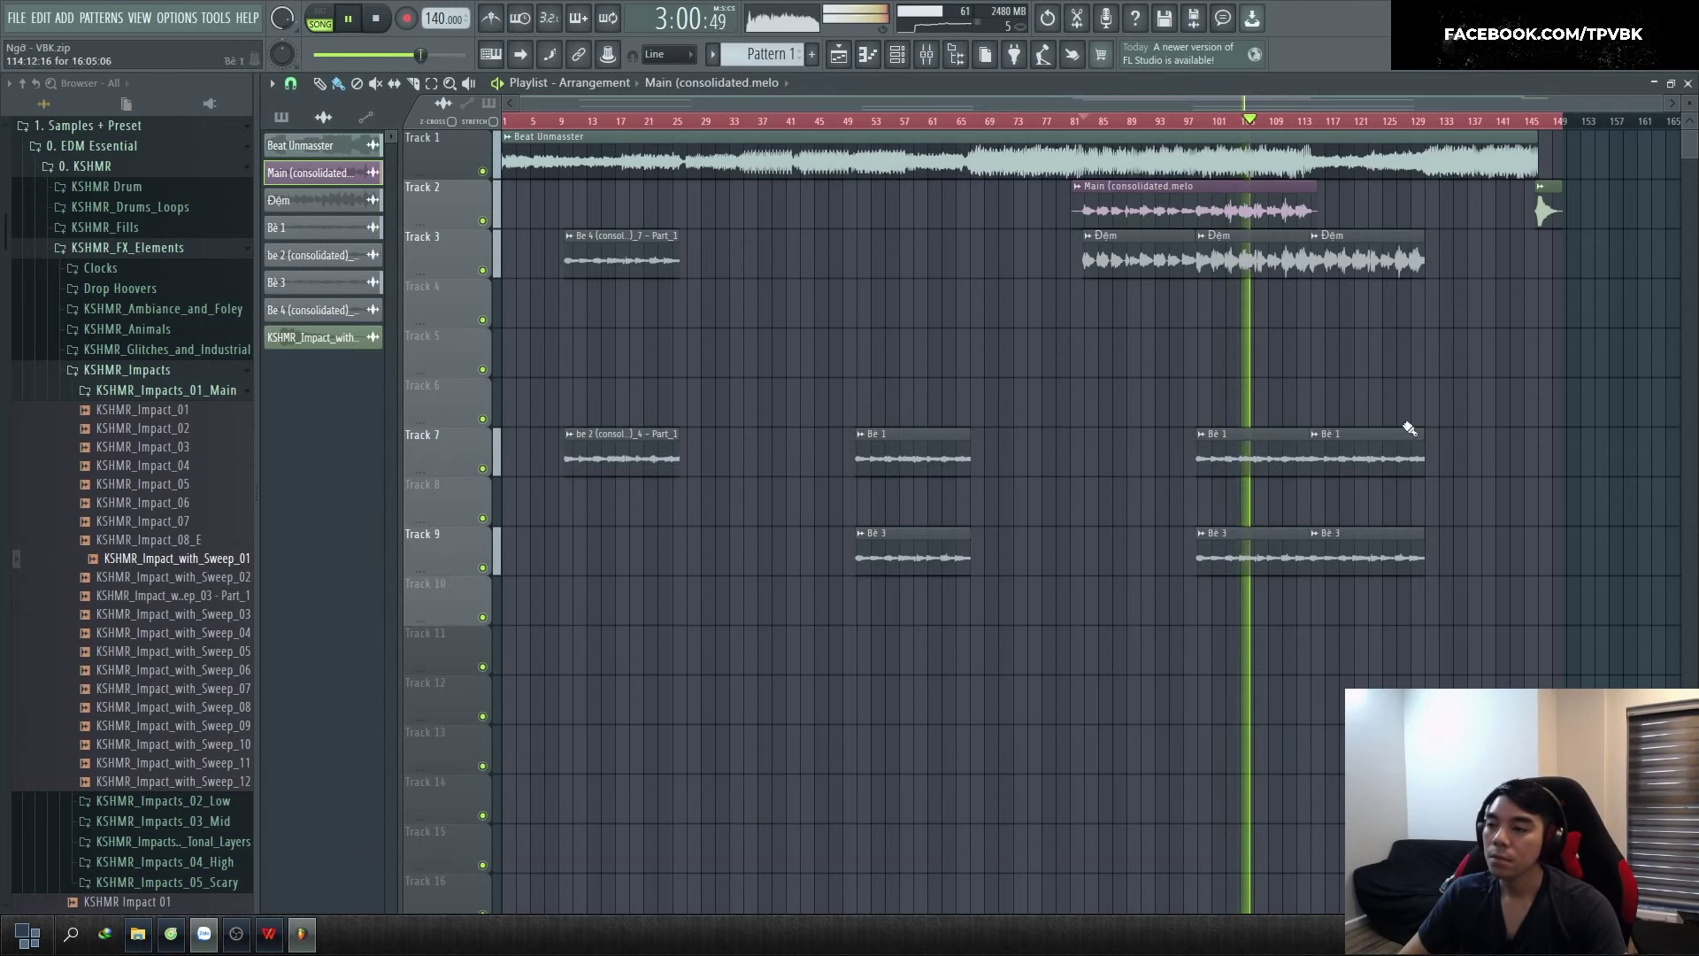
key("space")
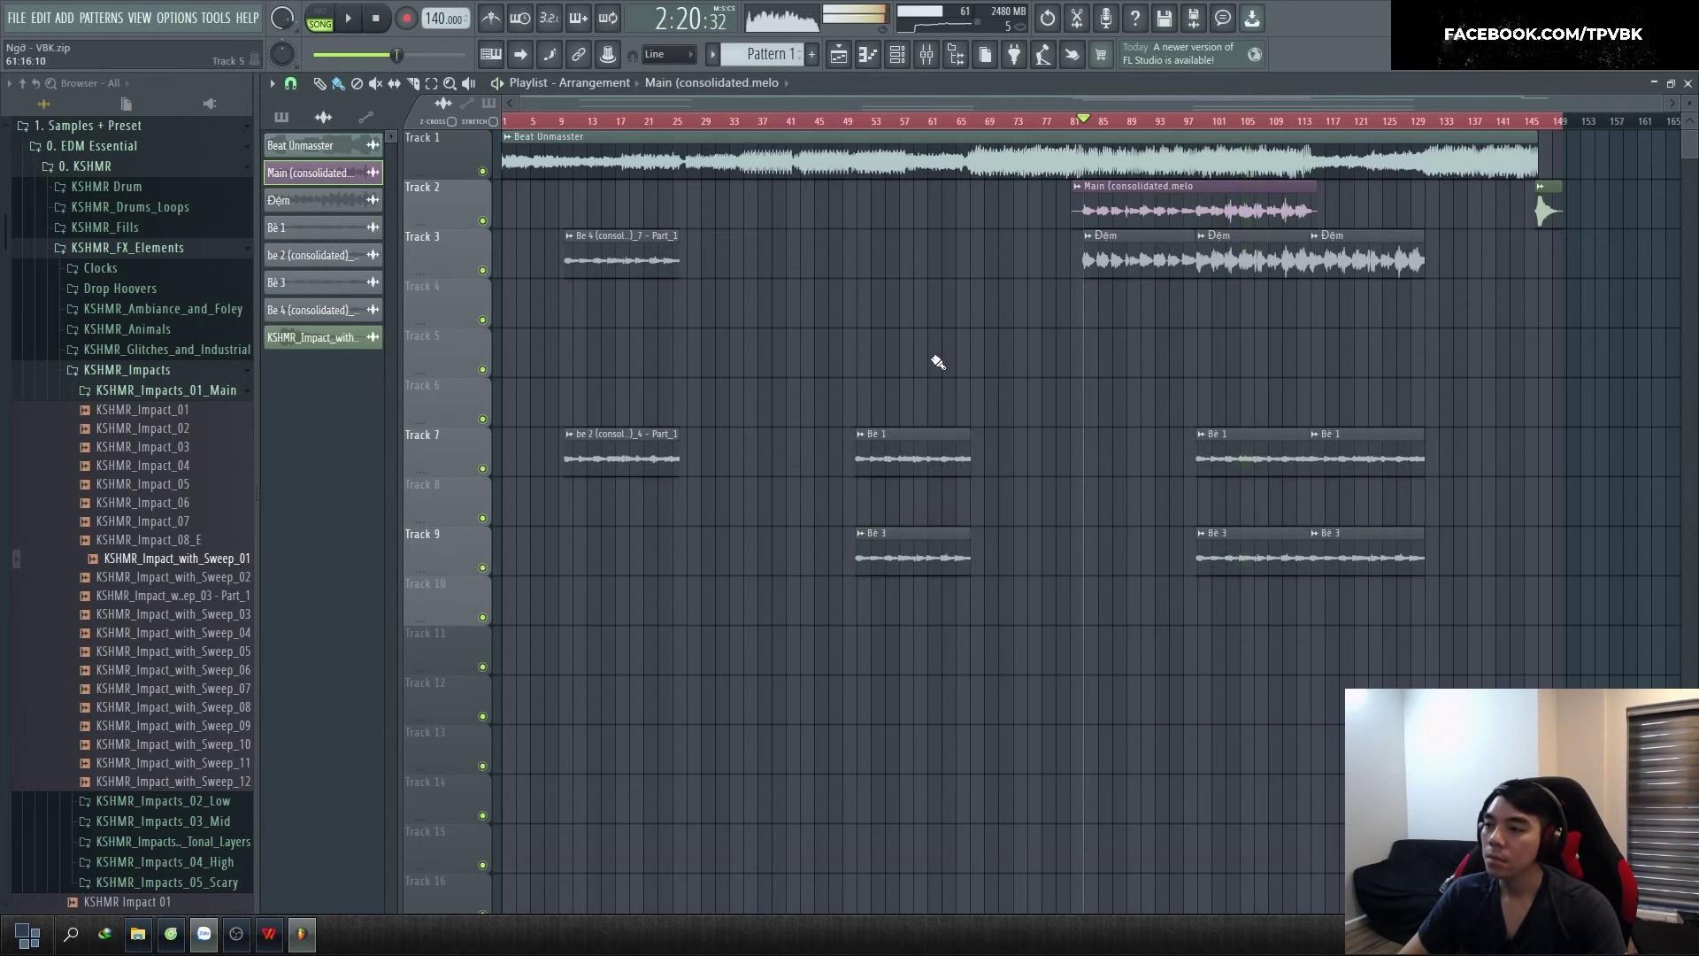
Solo Track 2 and move RX 8 Breath Control to slot 3 of the second Vocal Full mixer track, opening the plugin choices for slot 1
right_click(482, 220)
key("F9")
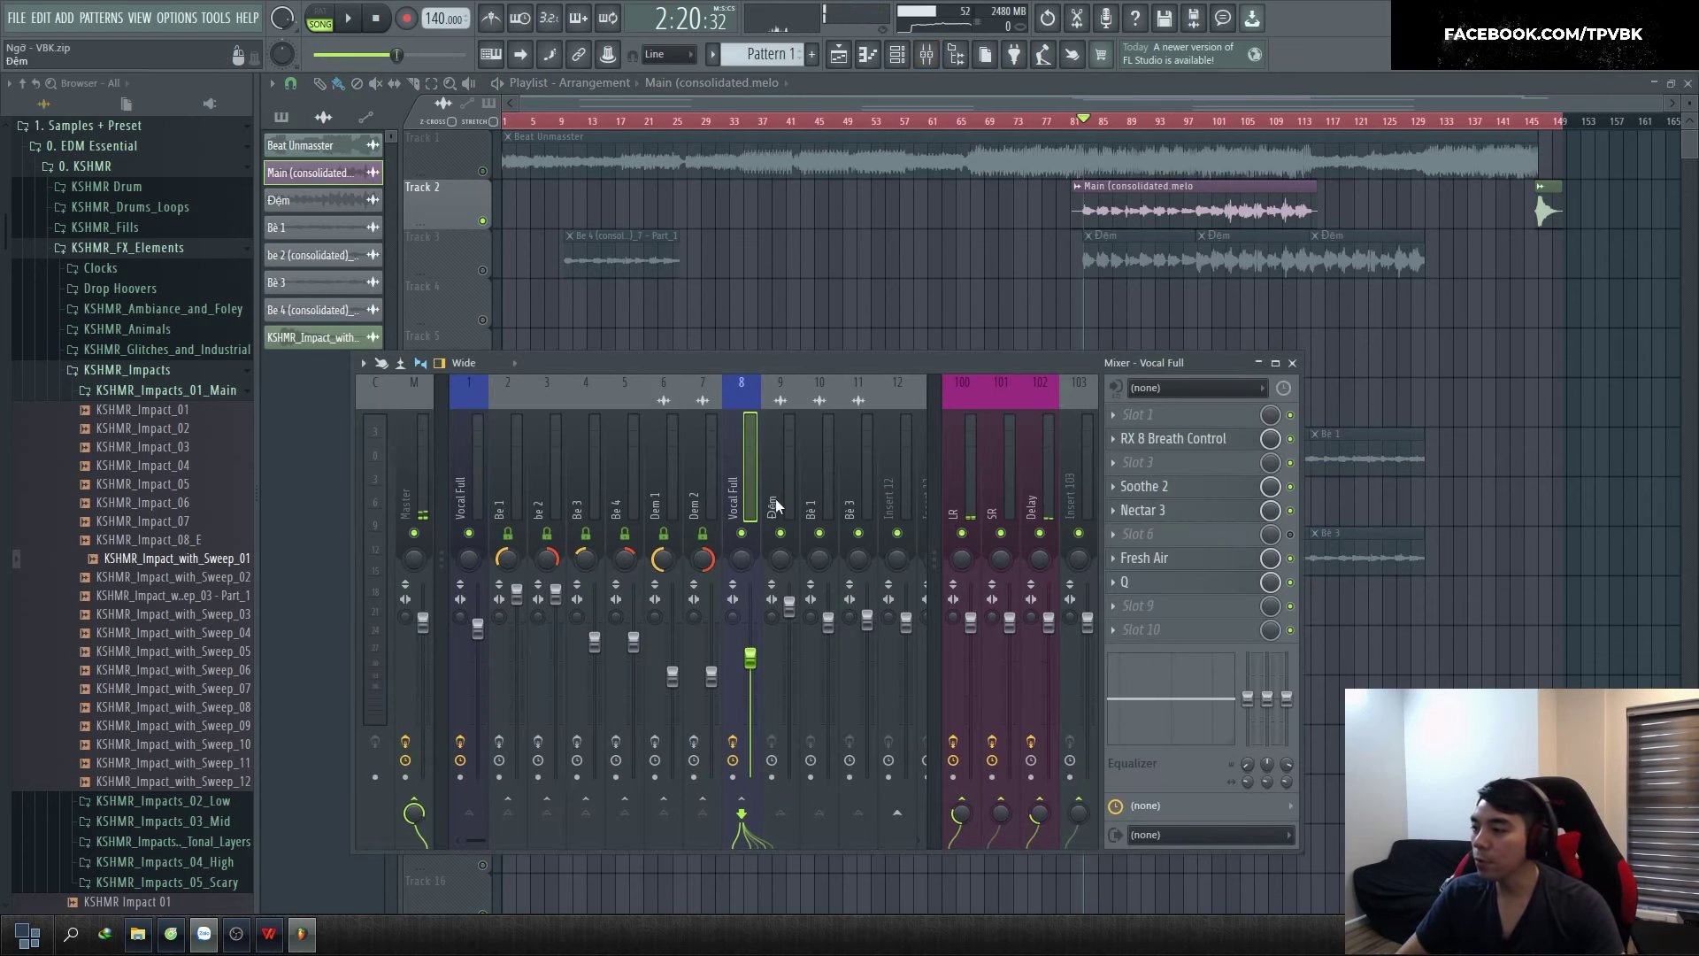
scroll(1148, 438, "down", 1)
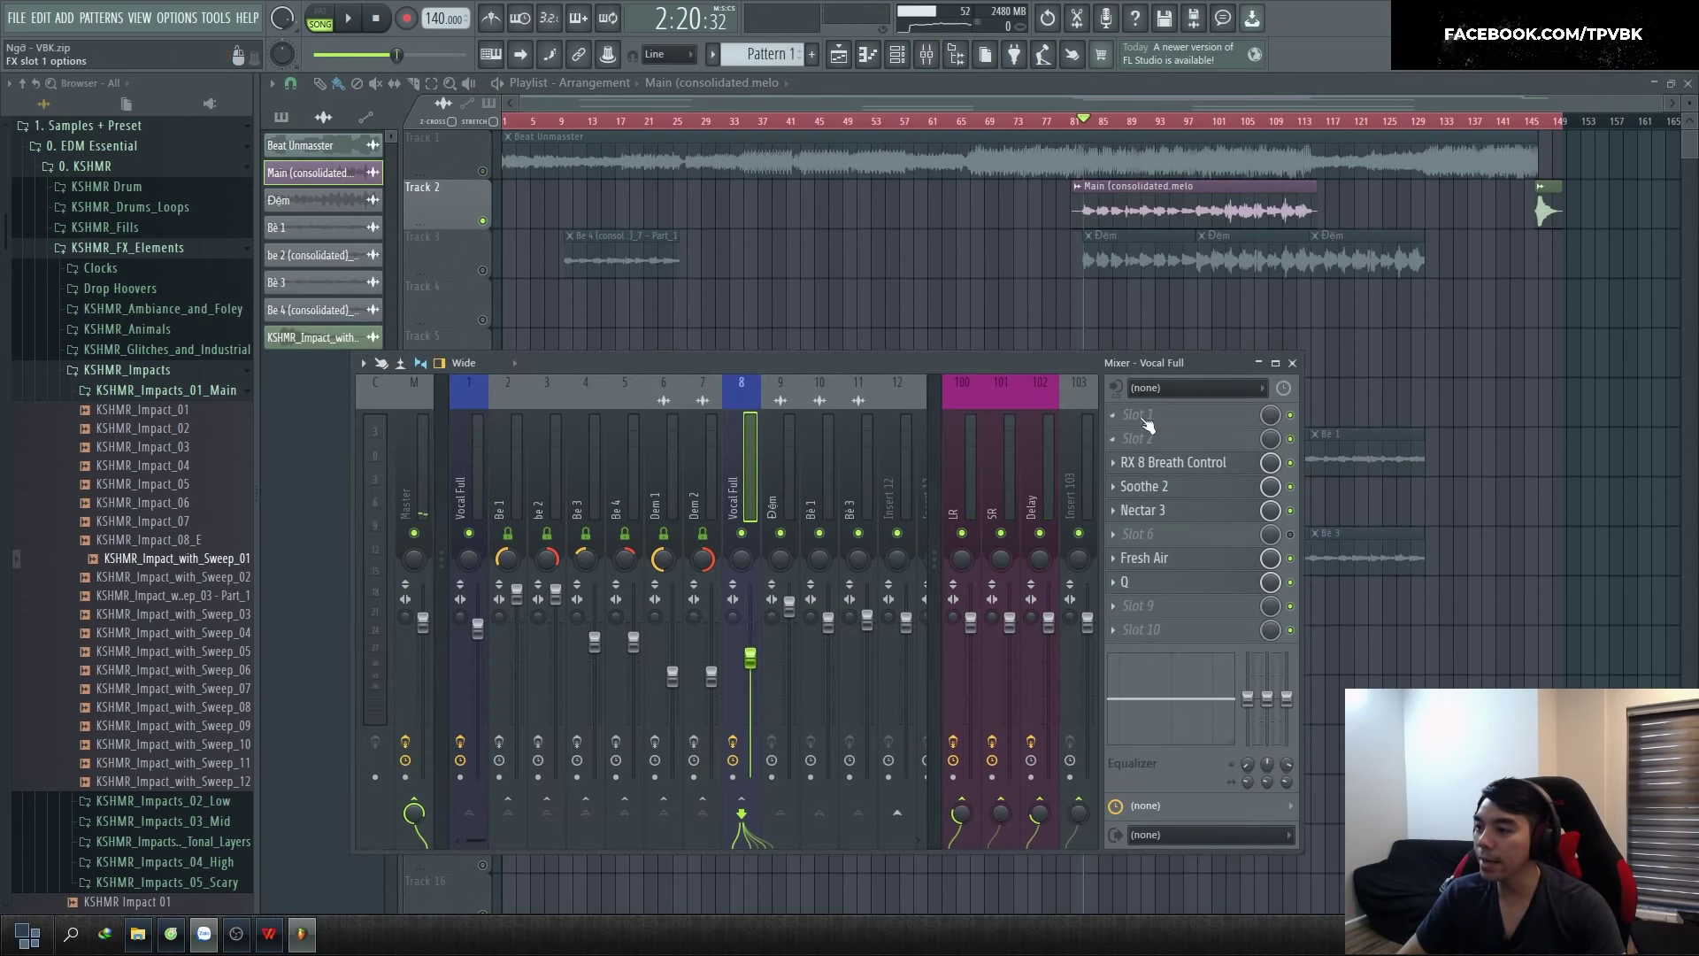
left_click(1148, 418)
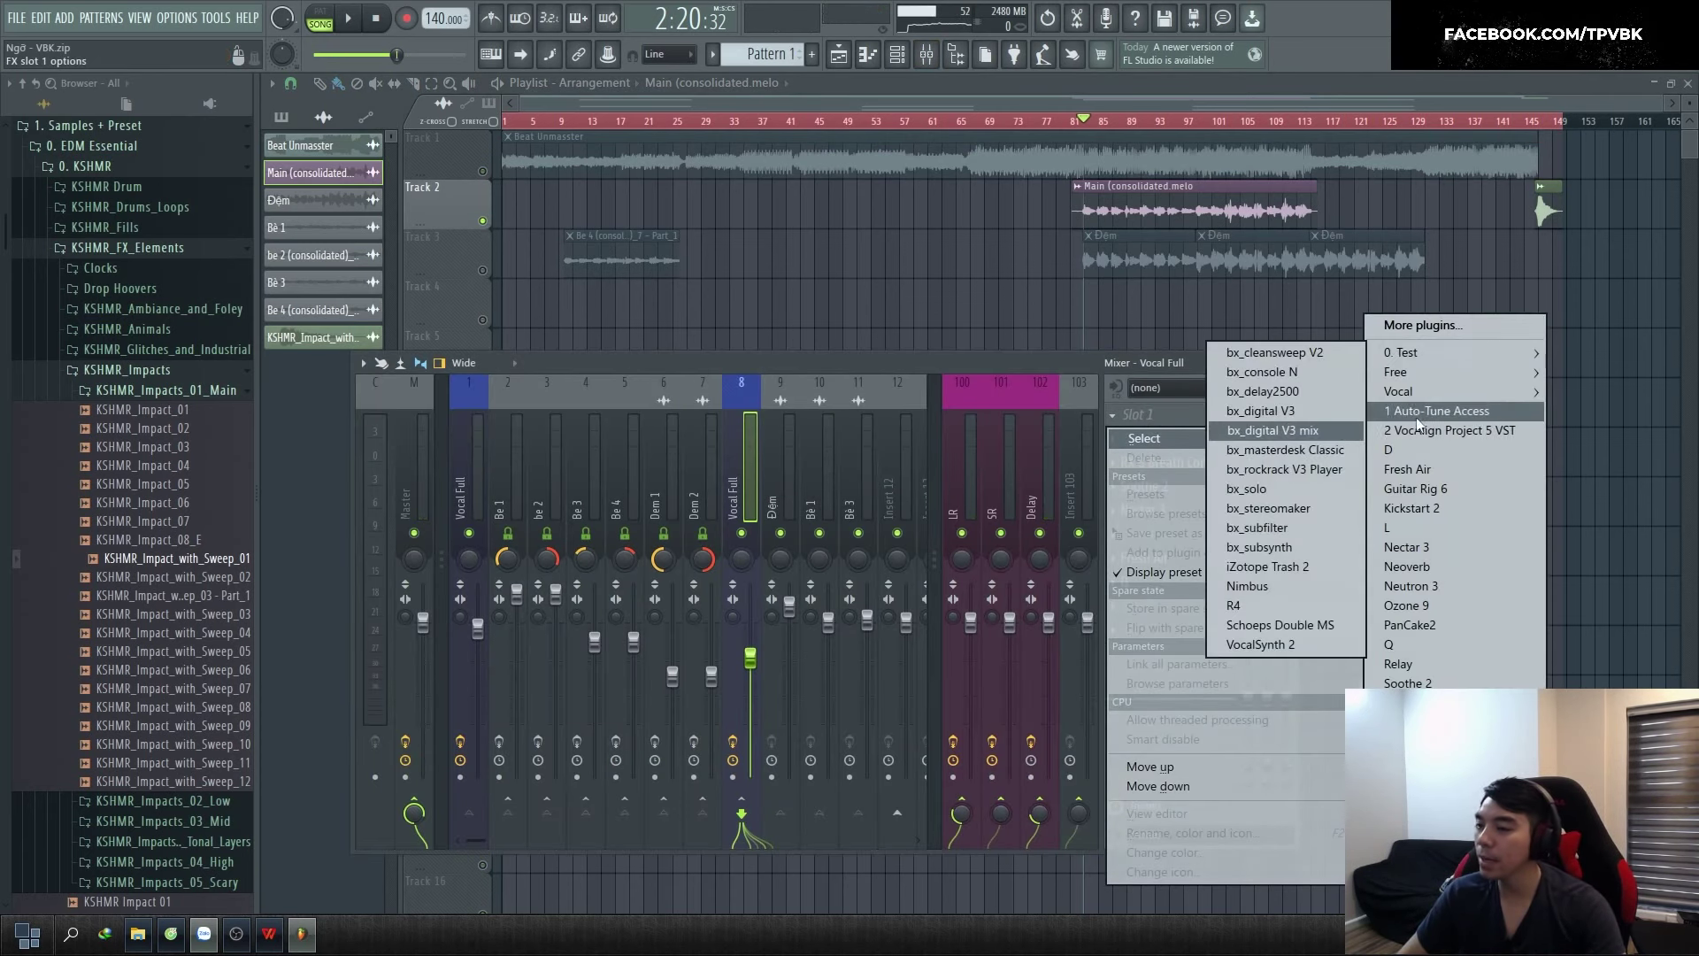
Switch to the Cốc Cốc browser, search the web for "mauto pitch" and open MeldaProduction's MAutoPitch page
left_click(164, 945)
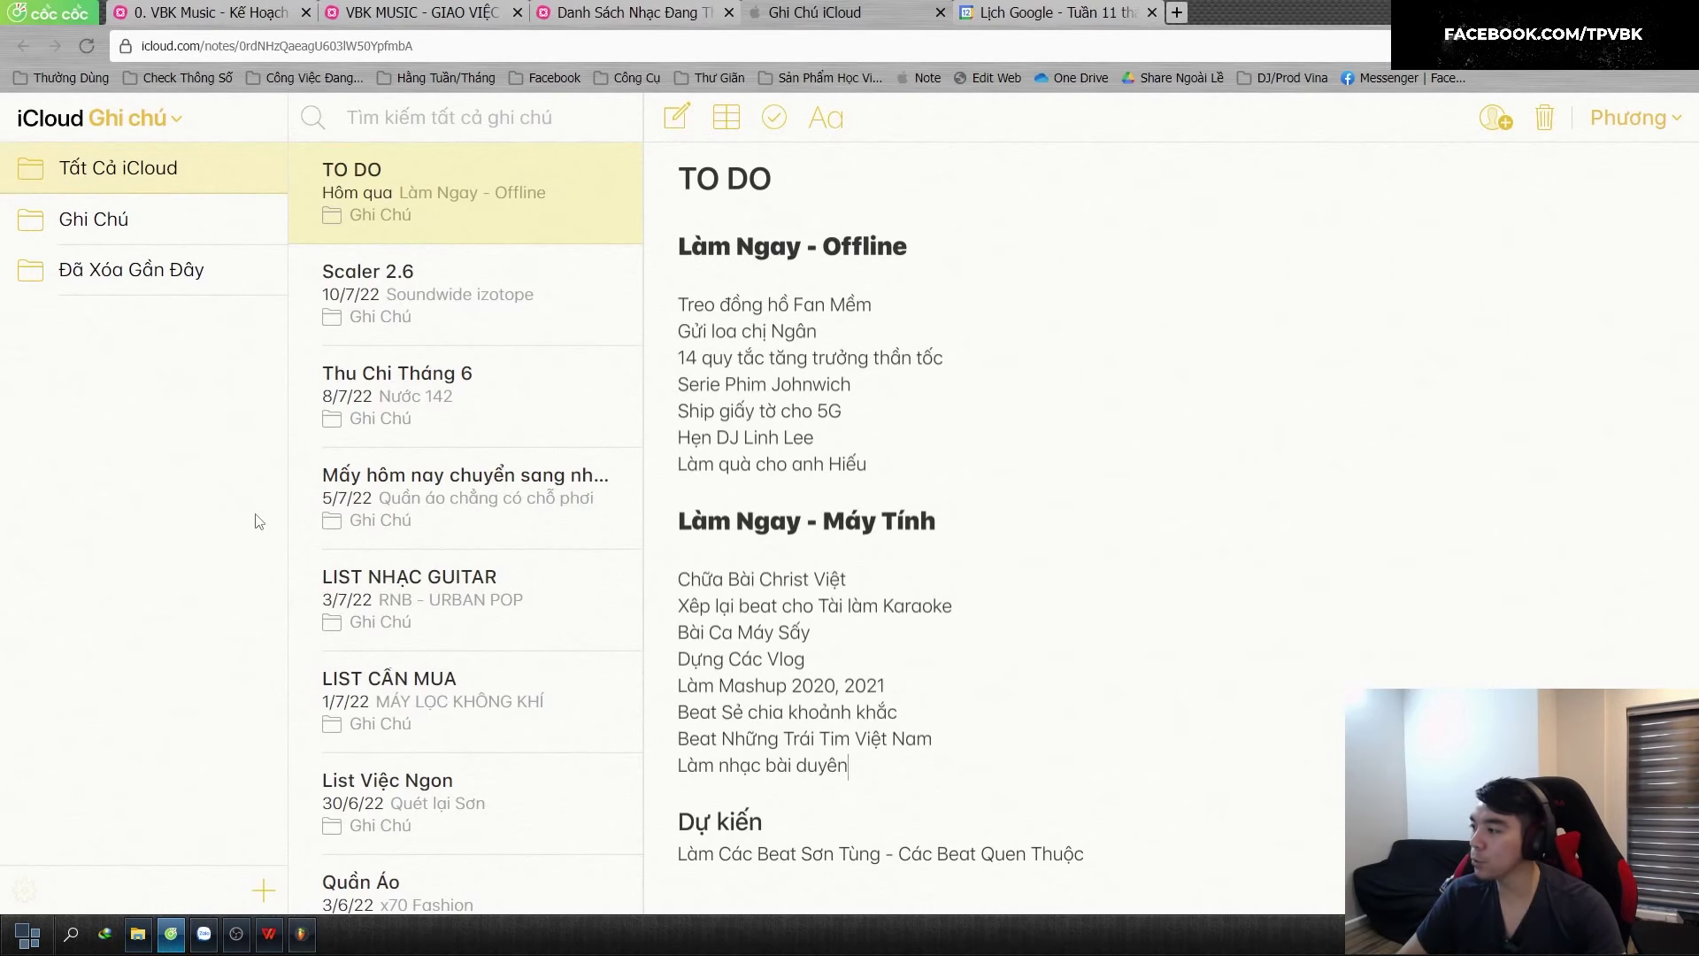
key("ctrl+t")
type("mau")
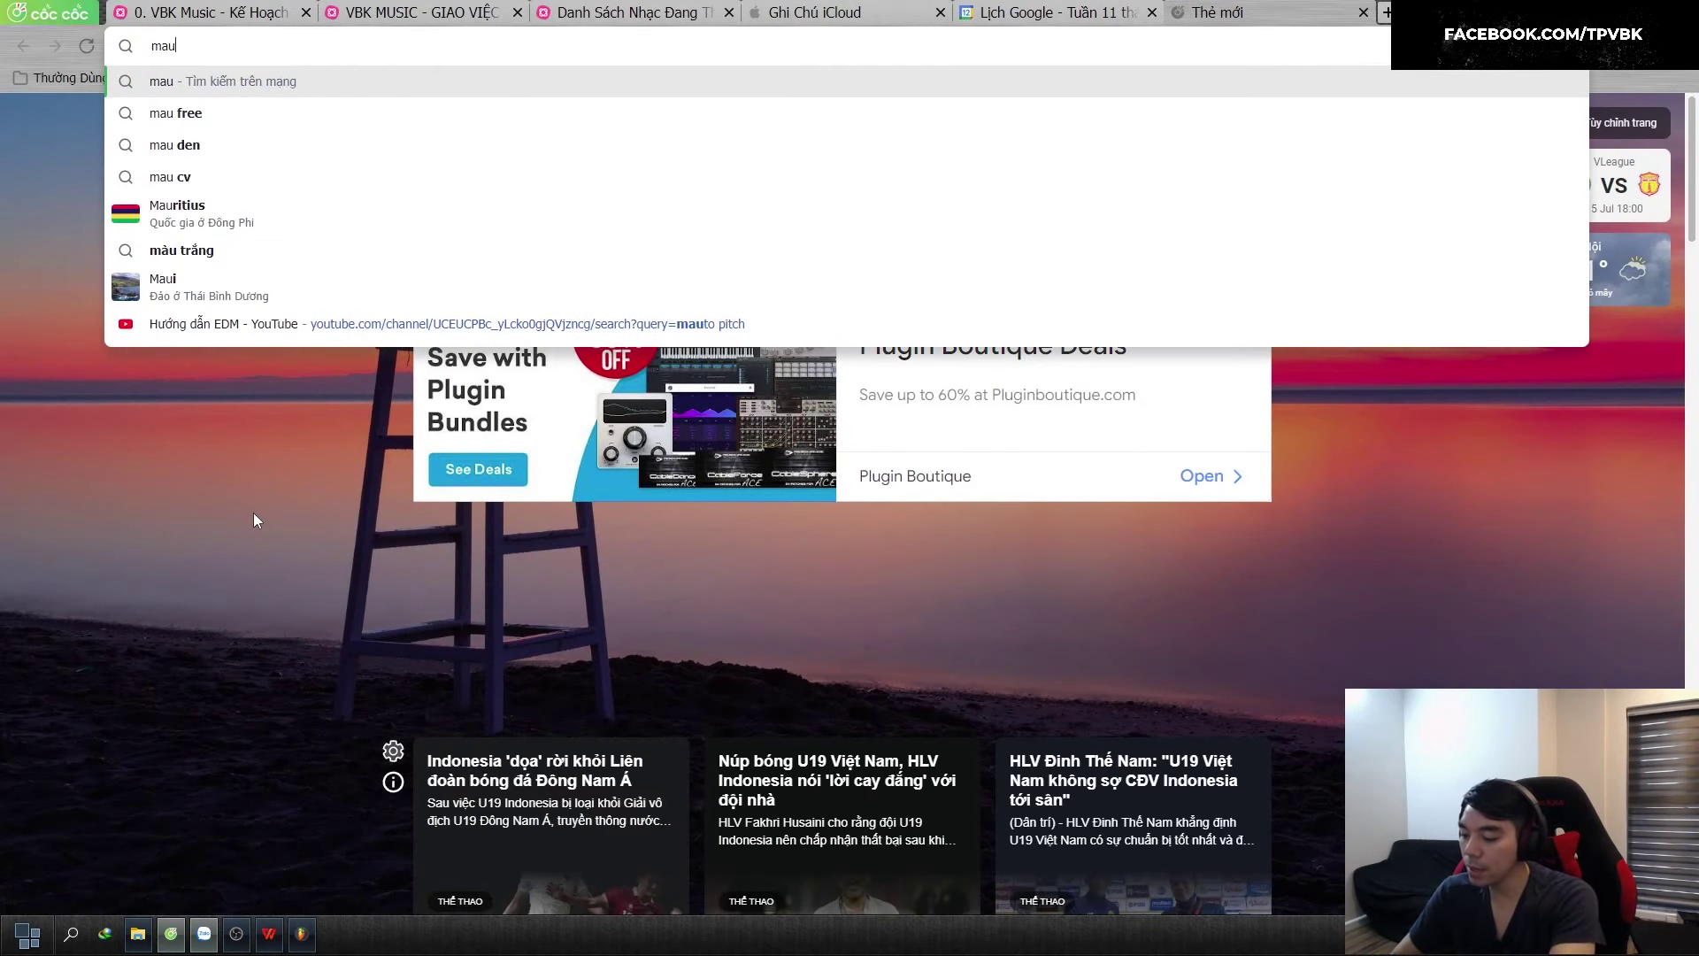
type("to pi")
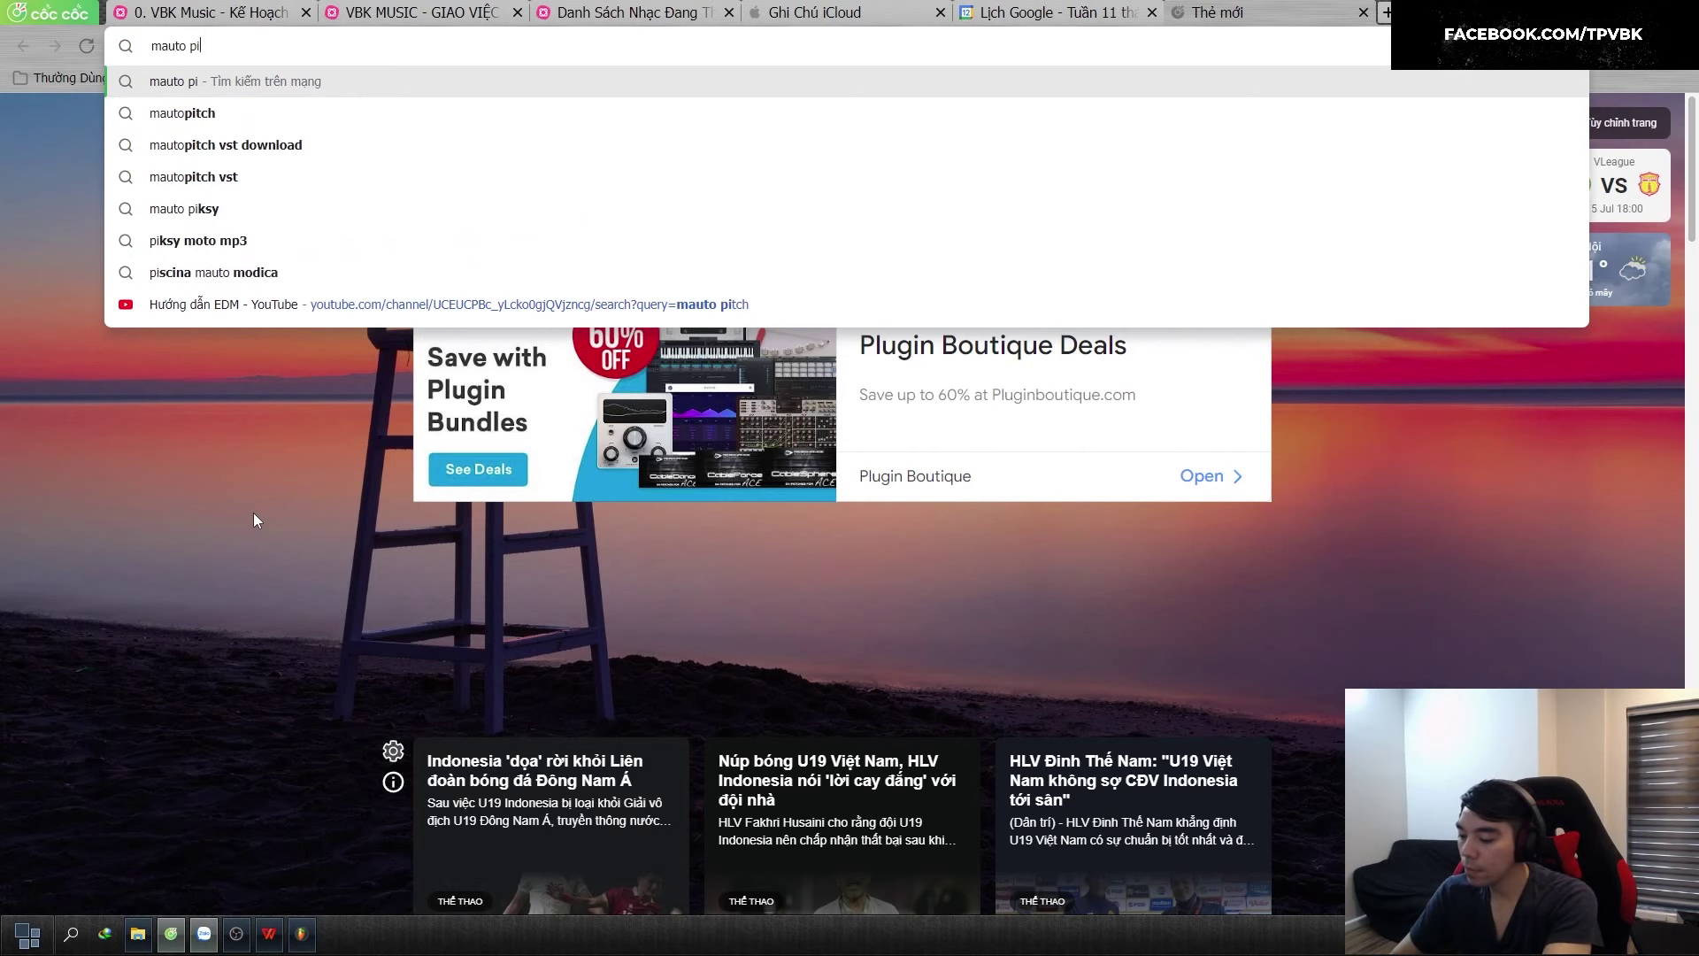
type("tch")
key("Return")
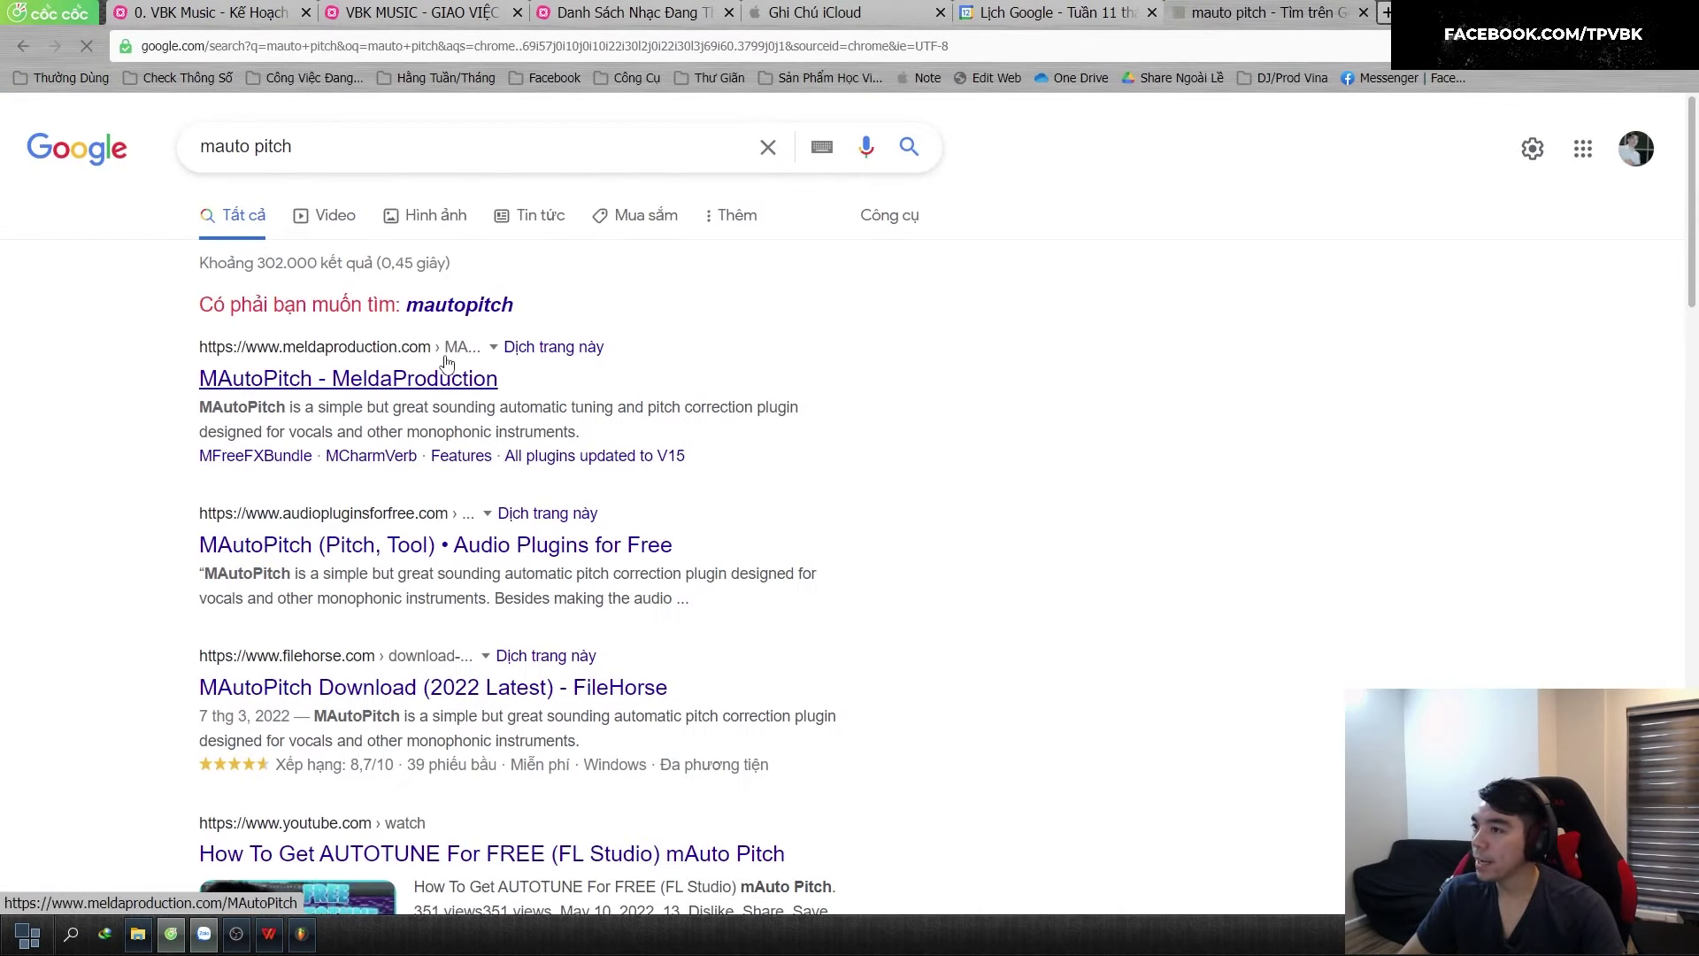
left_click(409, 378)
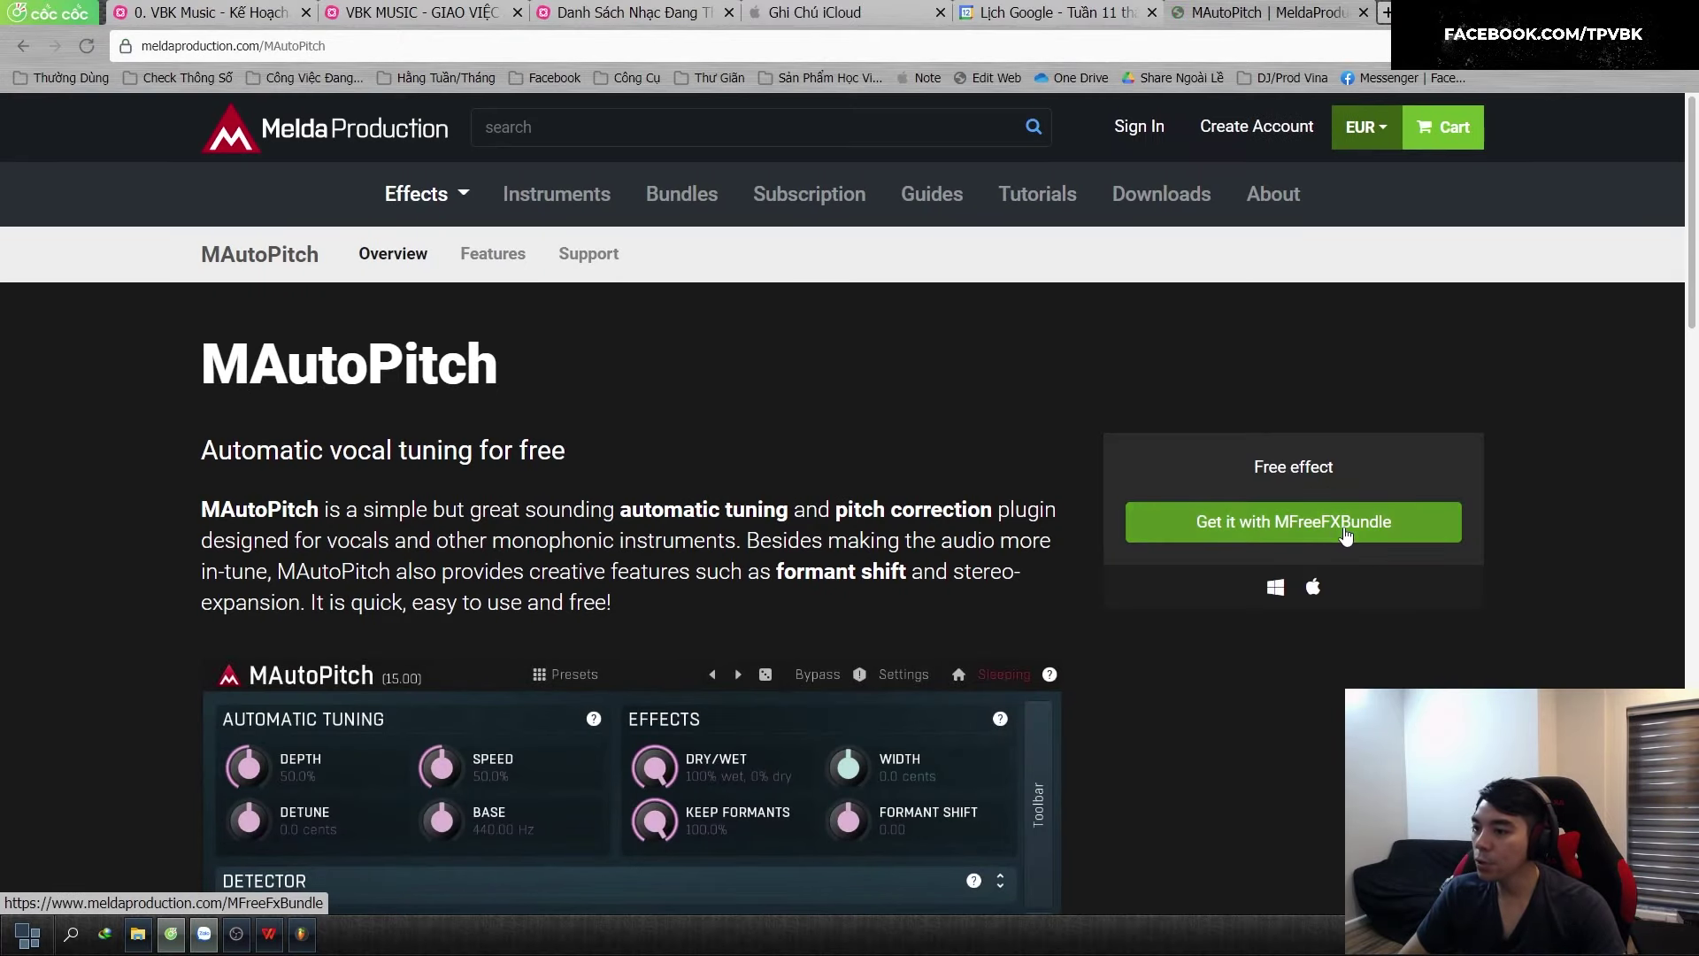
Go from the MAutoPitch page to the MFreeFXBundle page and open its free download
scroll(956, 497, "down", 4)
scroll(1229, 406, "up", 4)
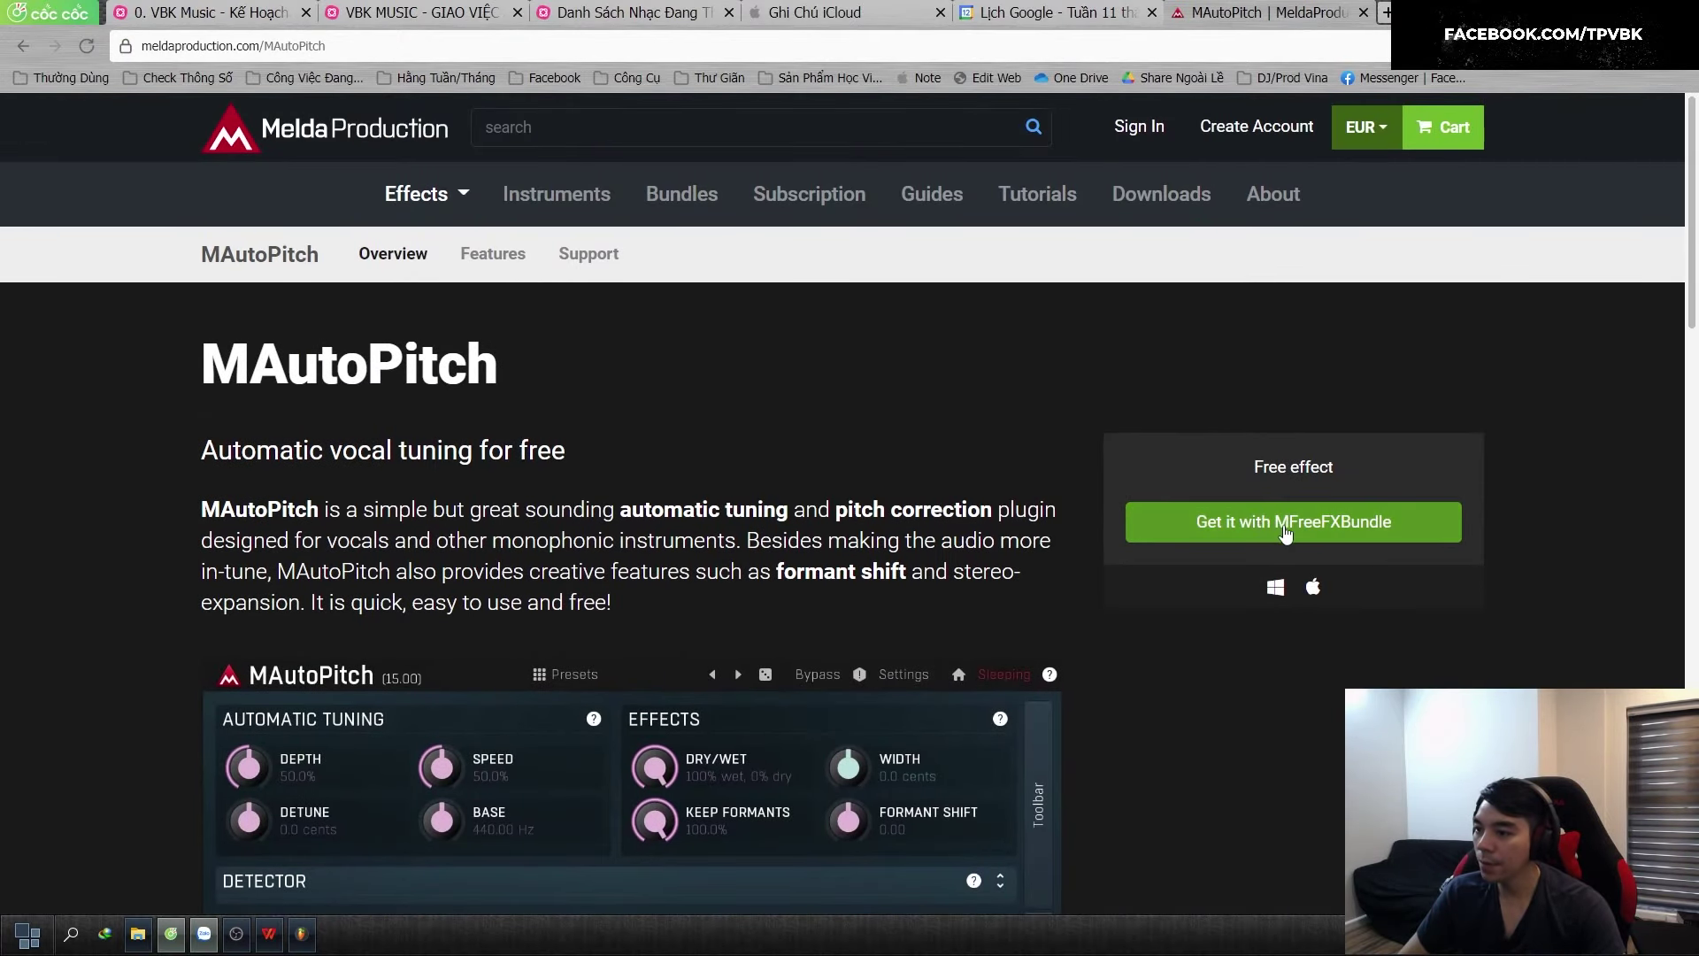
left_click(1316, 528)
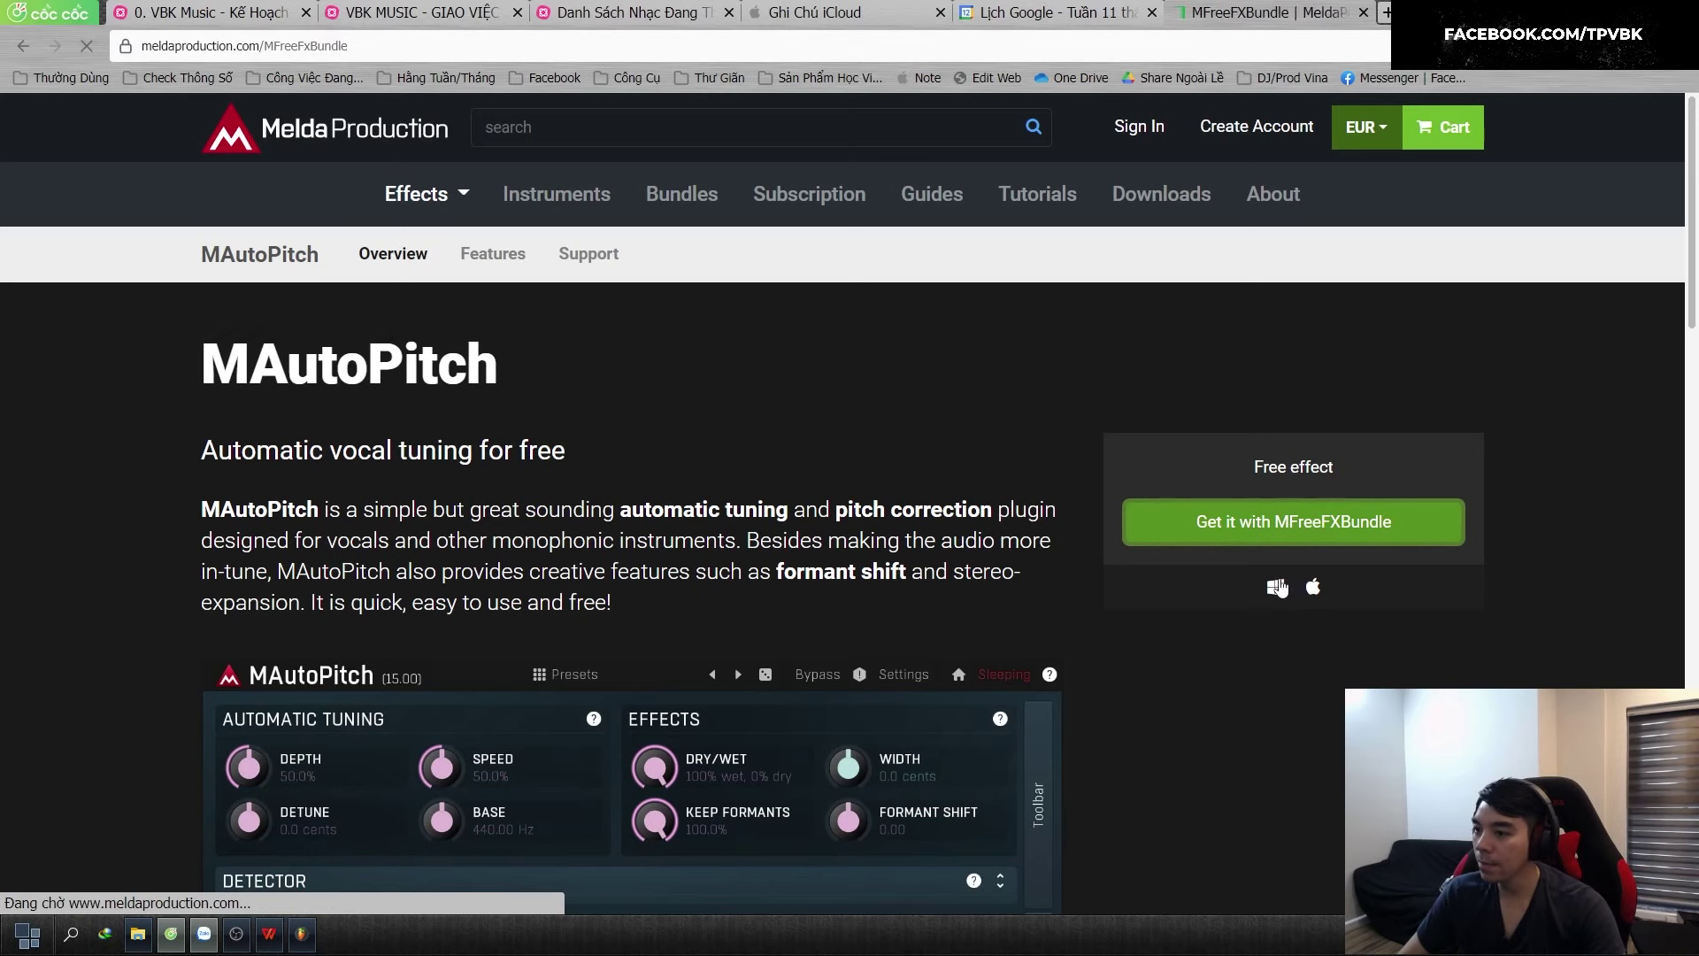
scroll(817, 482, "down", 3)
scroll(818, 482, "down", 1)
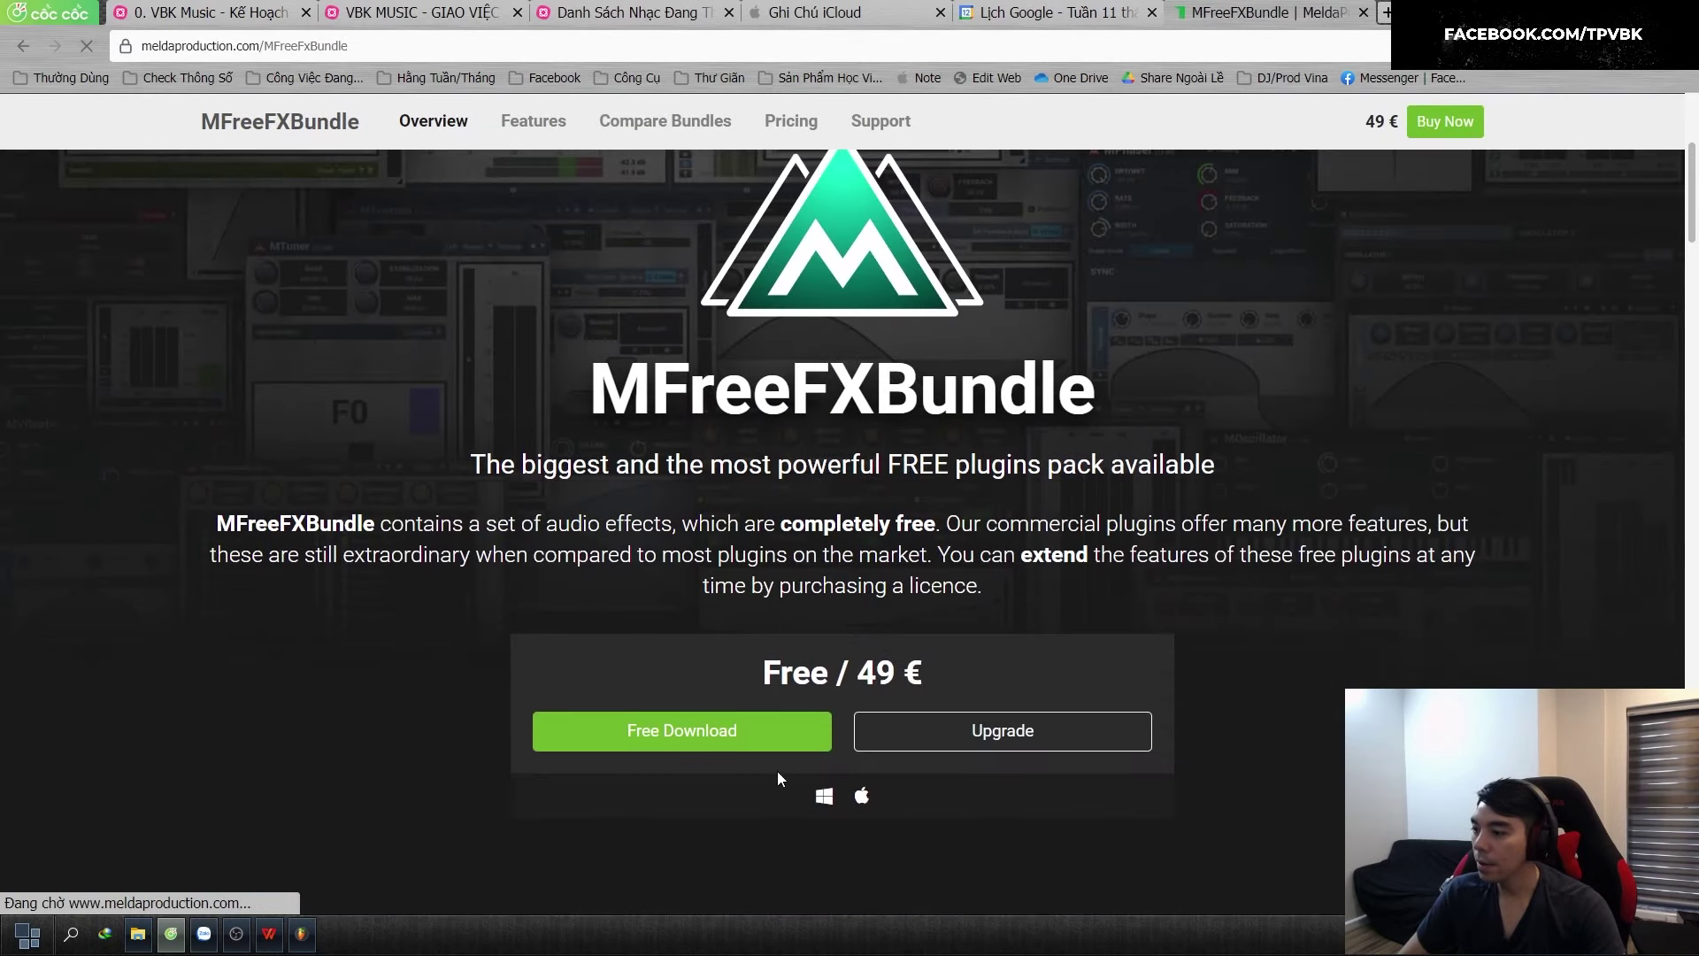
left_click(770, 747)
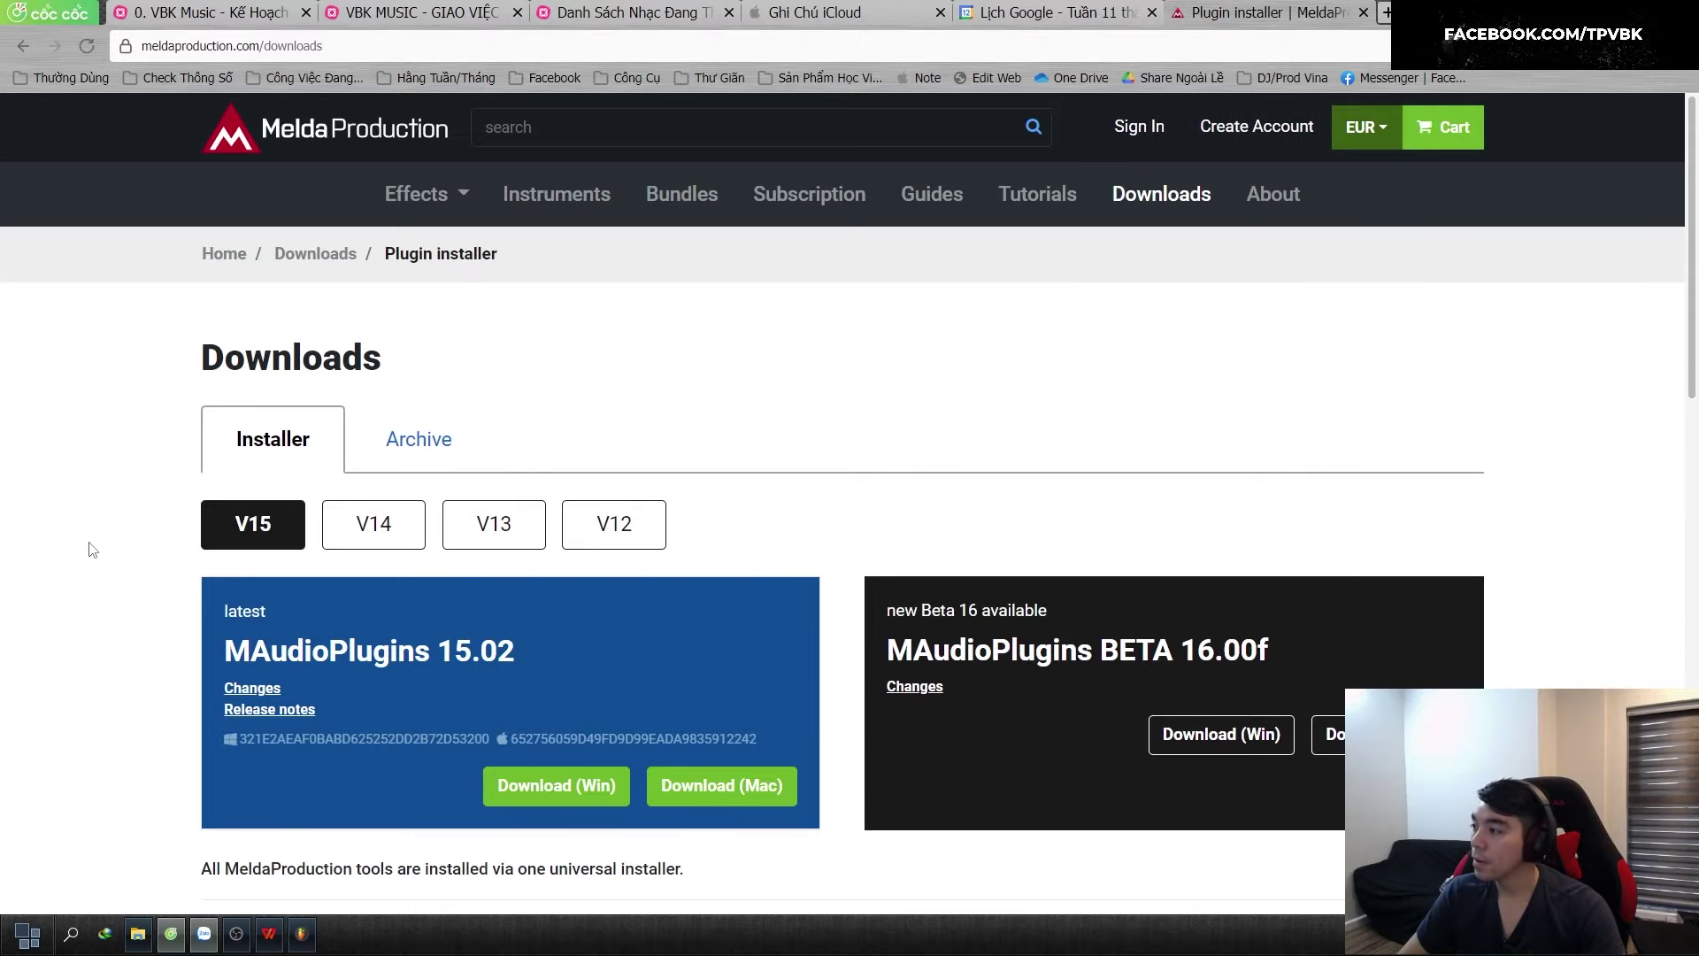
Start the Windows download of MAudioPlugins 15.02 and close the windows that pop up
scroll(100, 534, "down", 4)
left_click(545, 428)
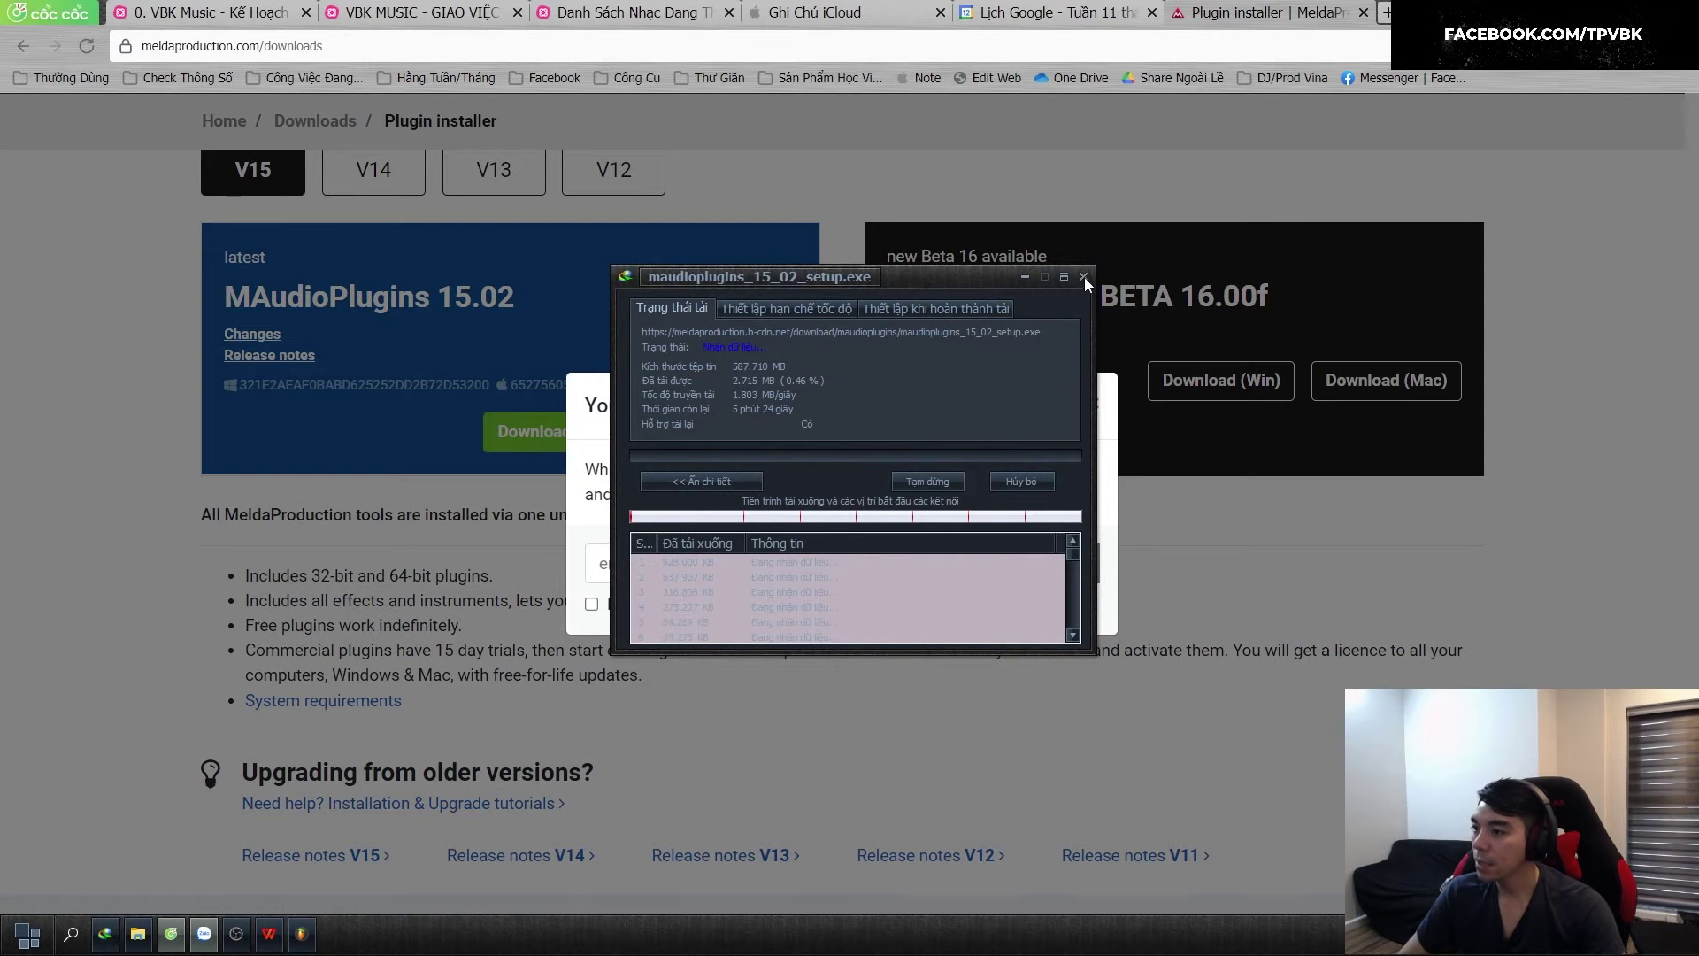
left_click(1094, 403)
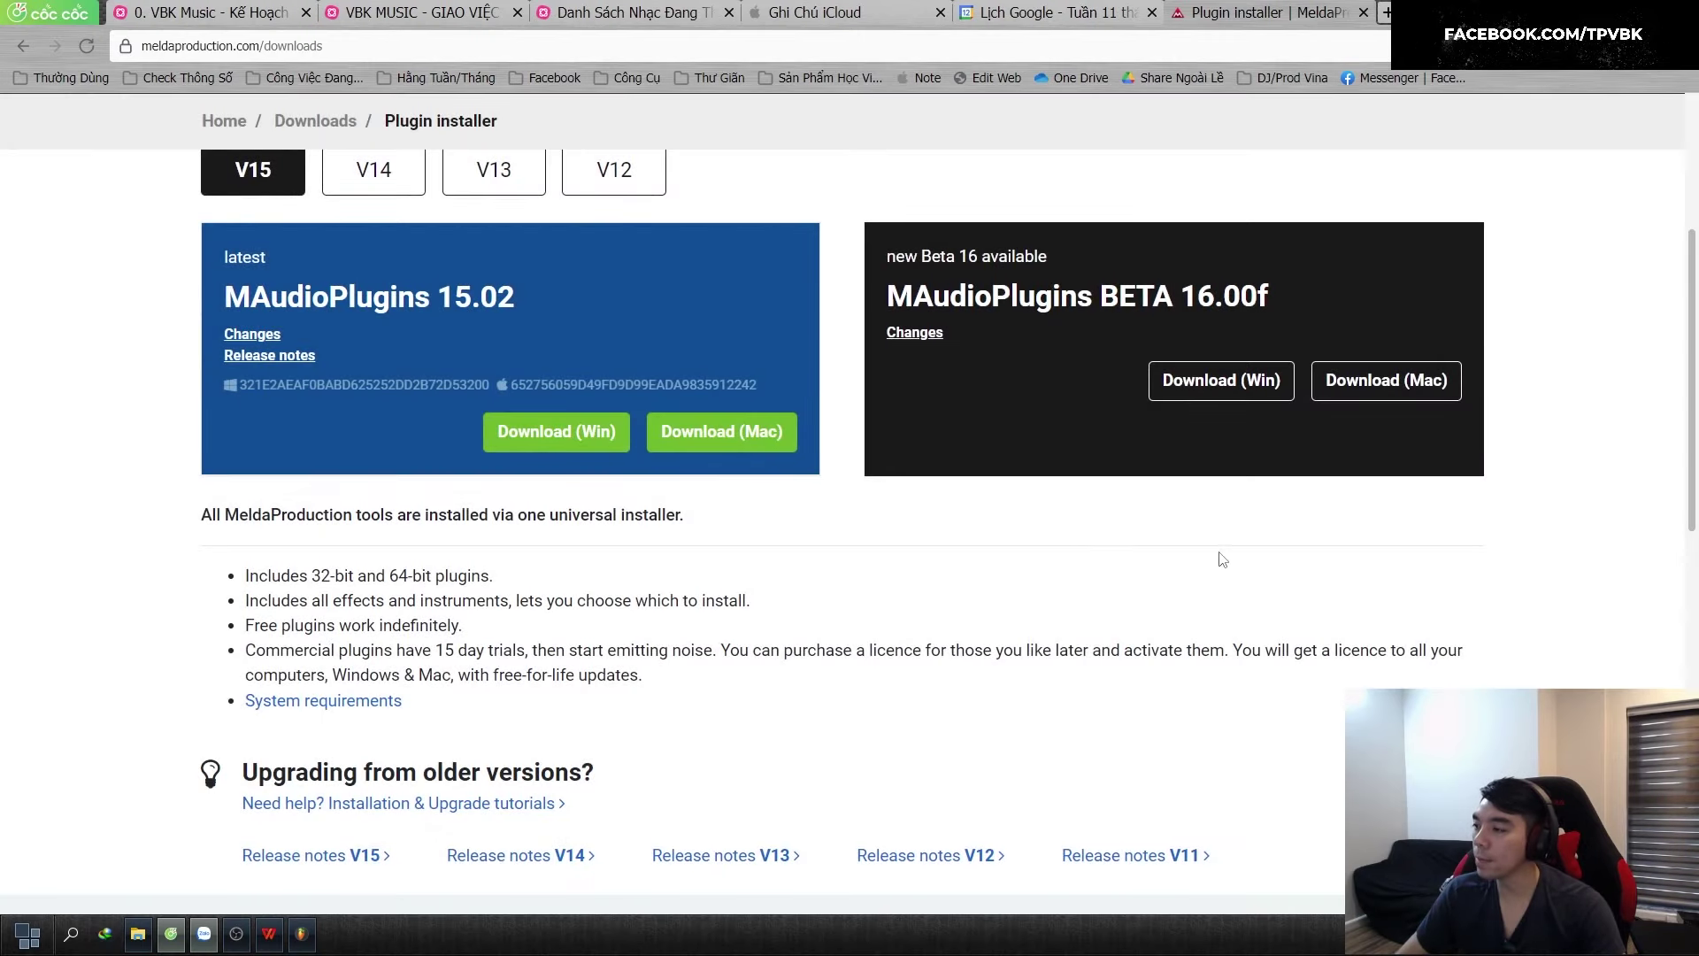
Open the Everything file search and launch the MeldaProduction Audio Plugins 14 installer, allowing it to run
left_click(7, 951)
type("eve")
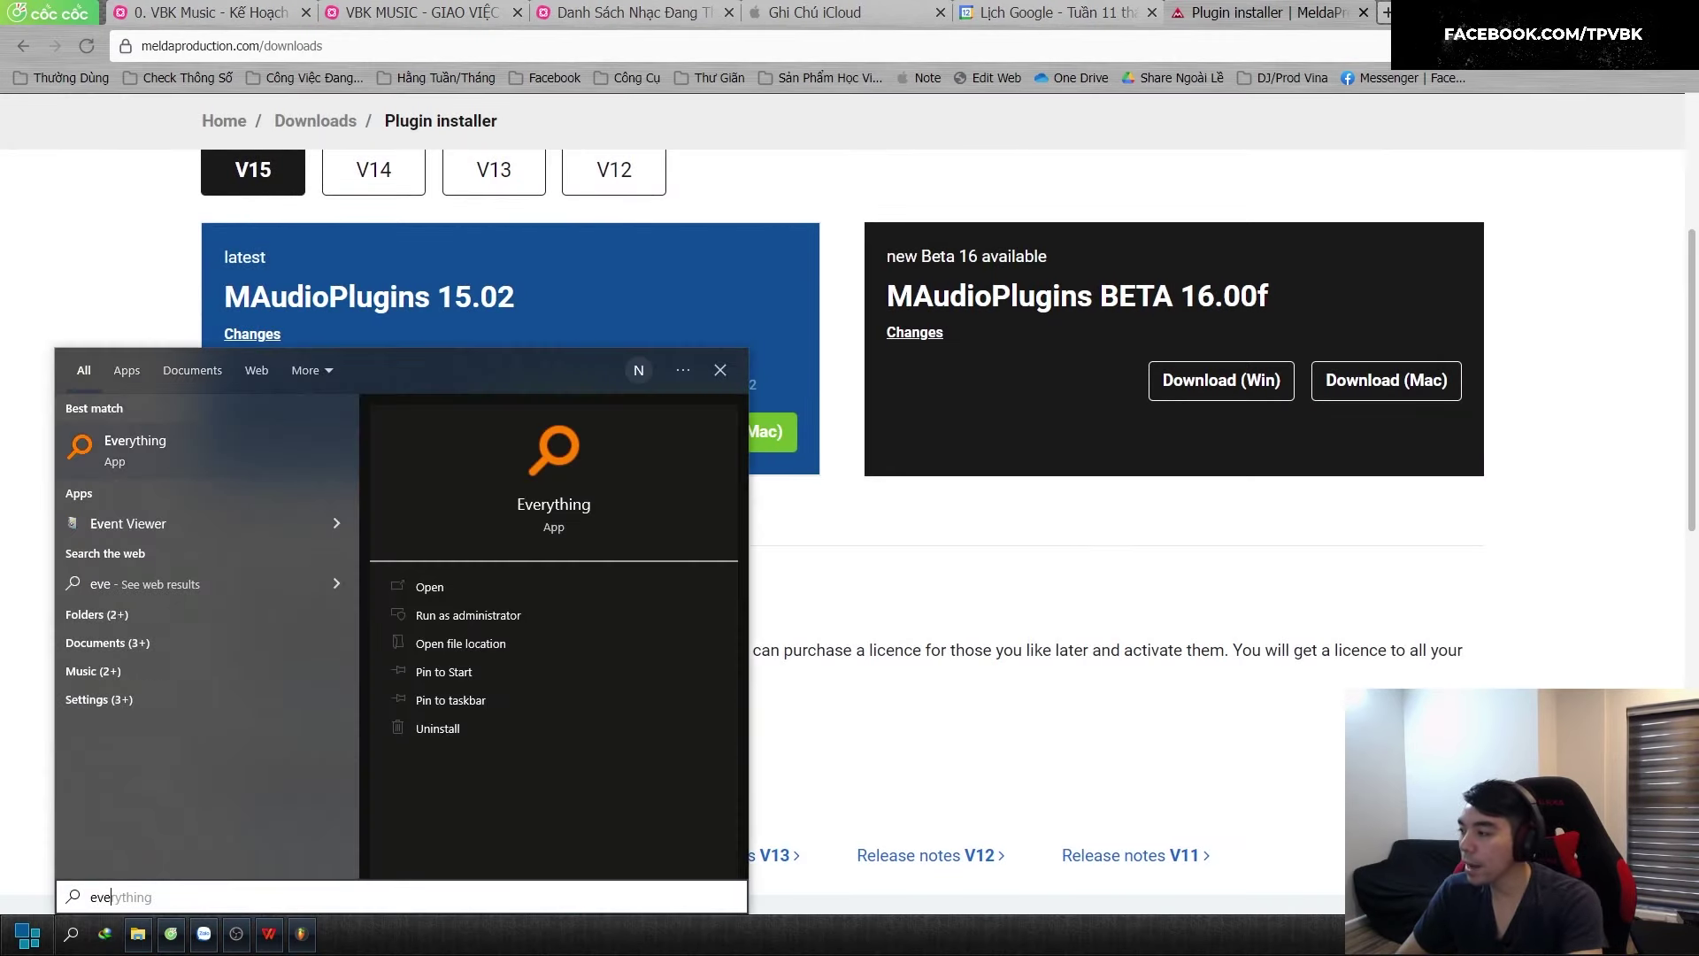
key("Return")
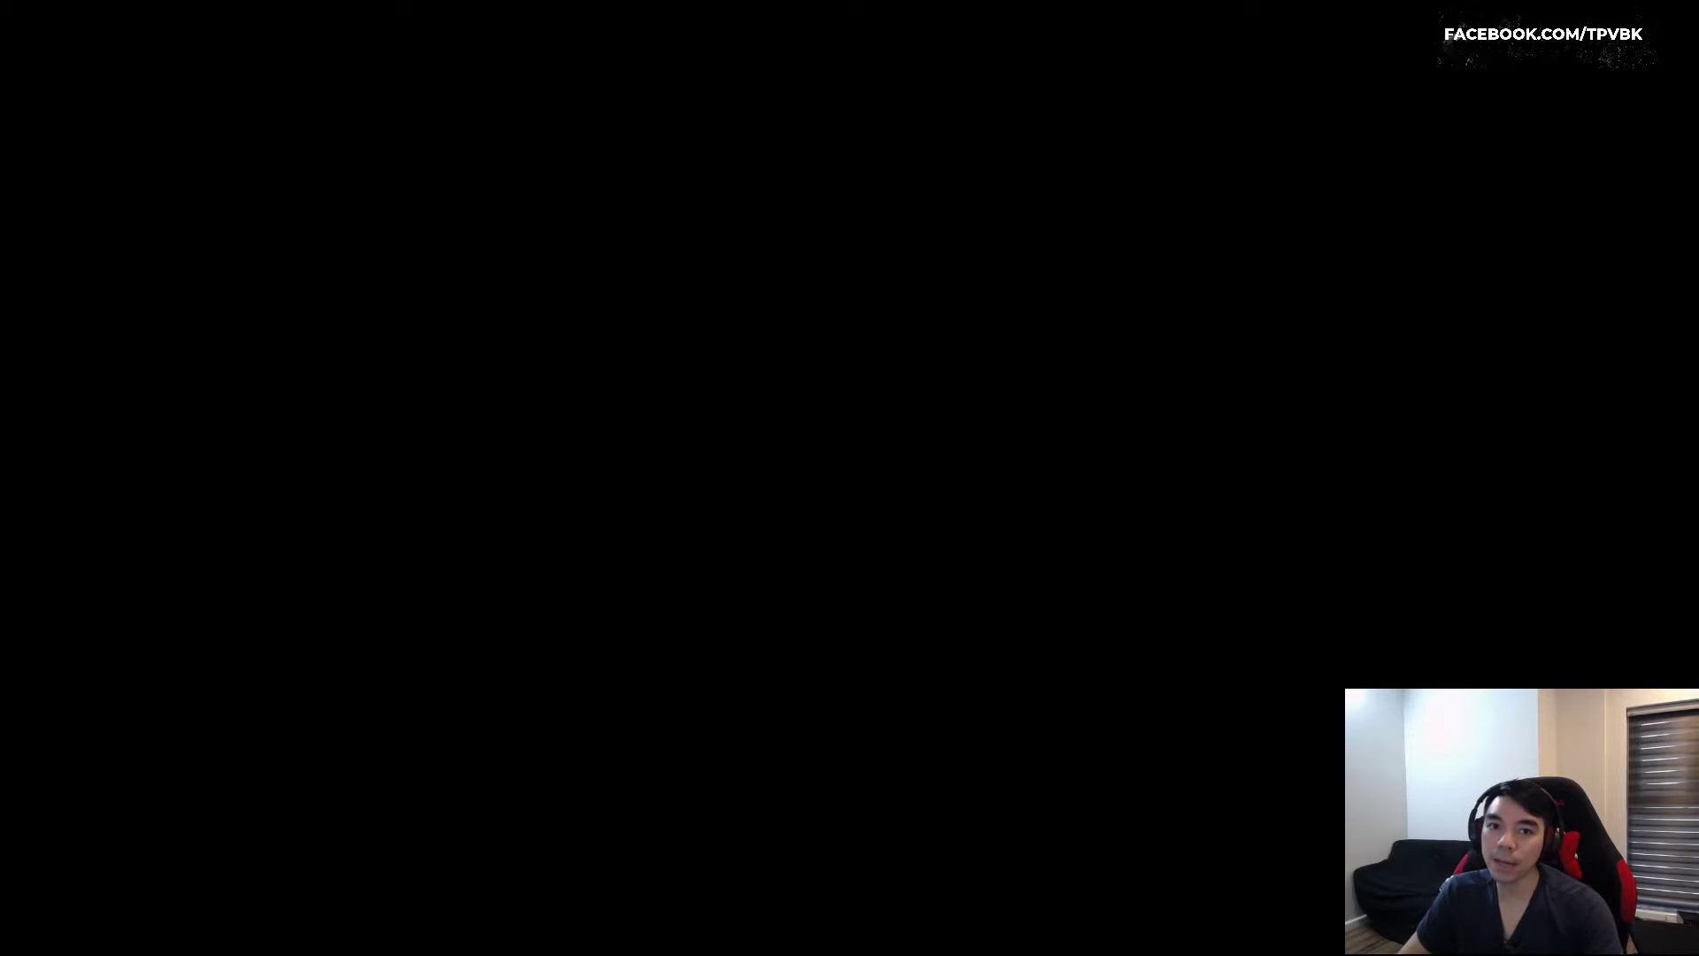
key("alt+y")
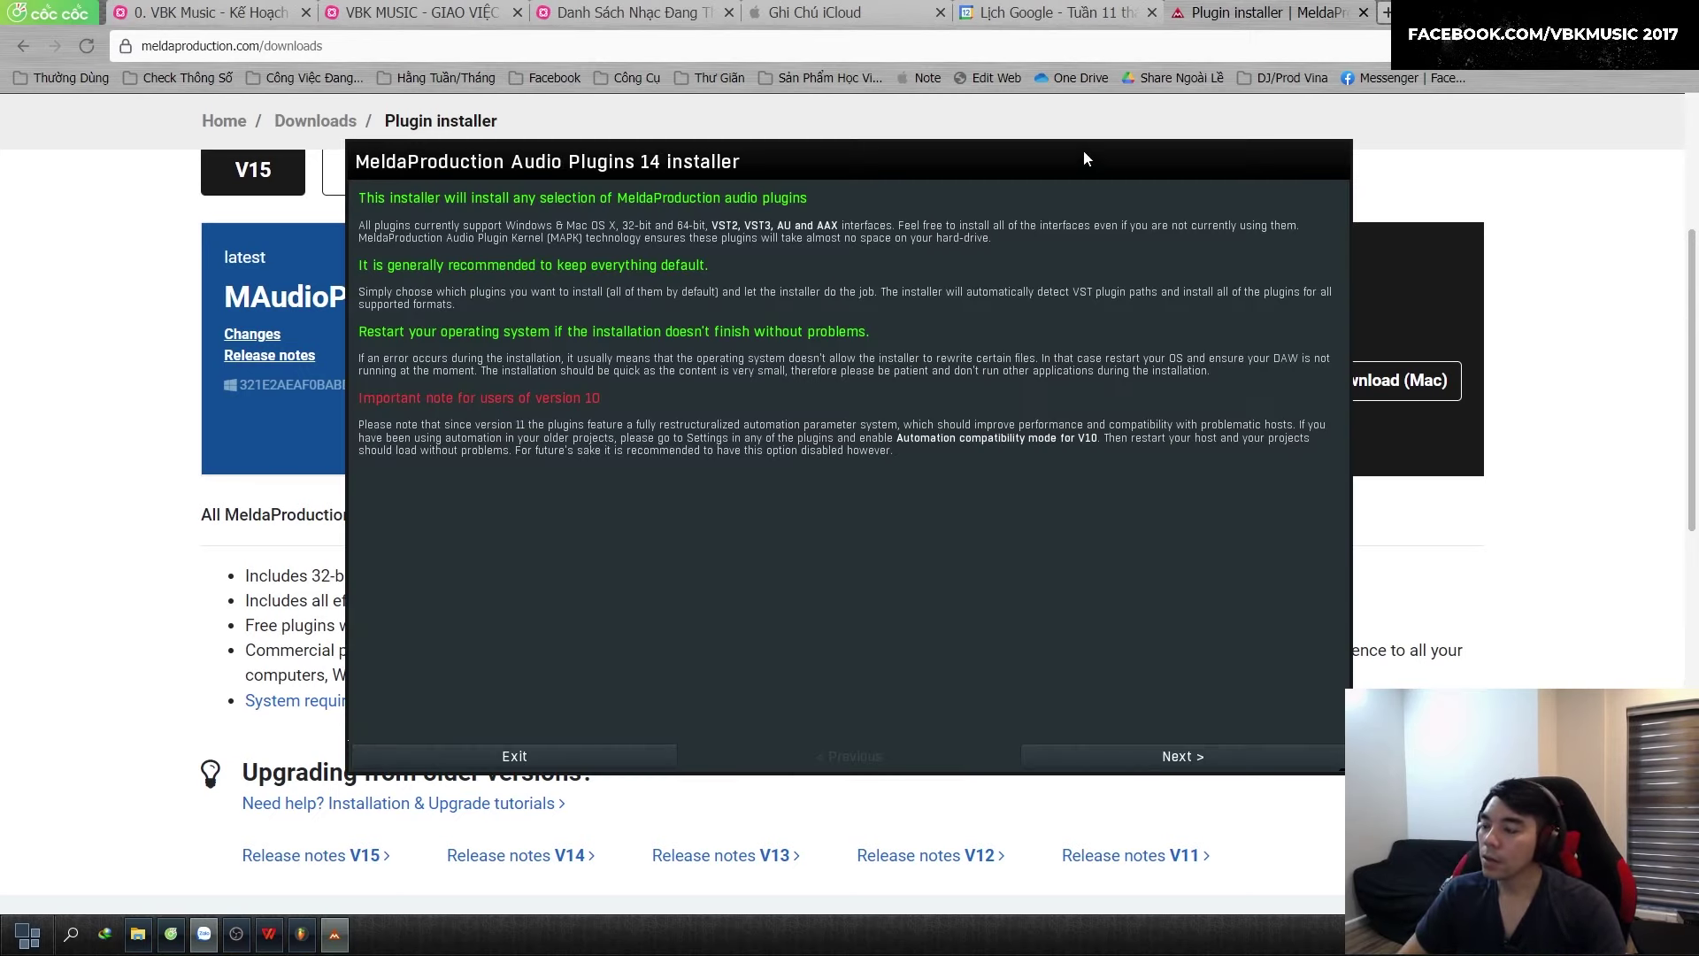
Agree to the licence terms in the MeldaProduction installer and continue to the component selection
mouse_move(1084, 150)
left_mouse_down()
mouse_move(1117, 150)
mouse_move(1103, 147)
left_mouse_up()
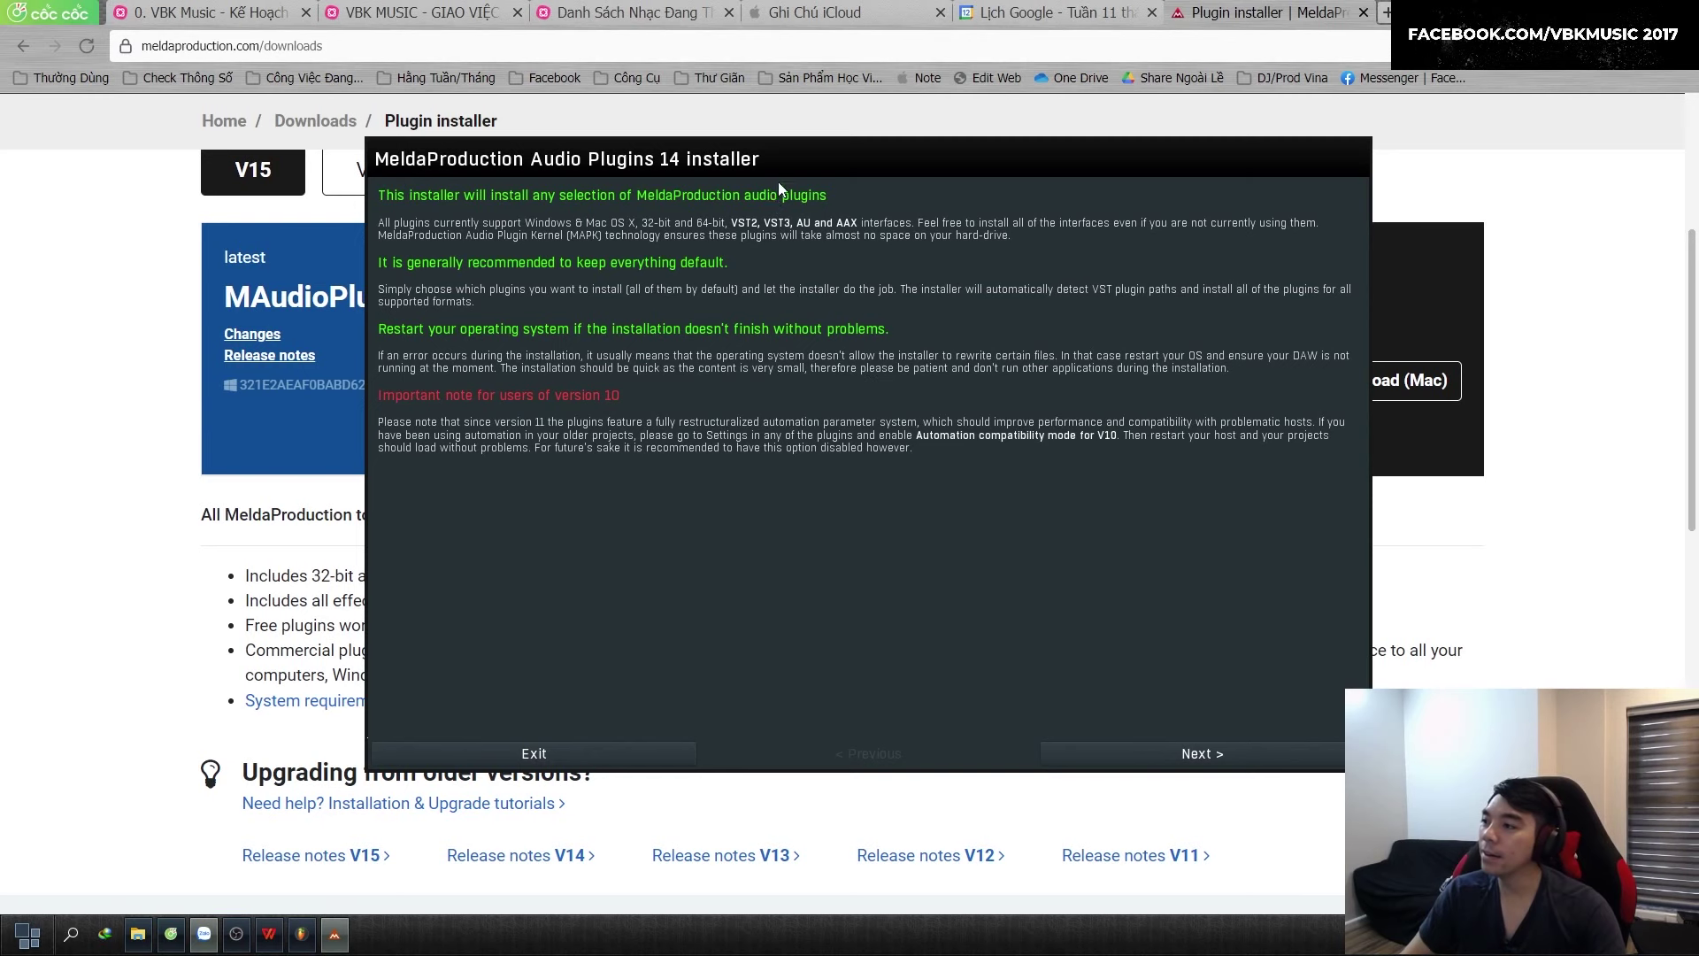
mouse_move(813, 160)
left_mouse_down()
mouse_move(885, 223)
mouse_move(1004, 441)
mouse_move(910, 333)
mouse_move(843, 155)
left_mouse_up()
left_click(1186, 745)
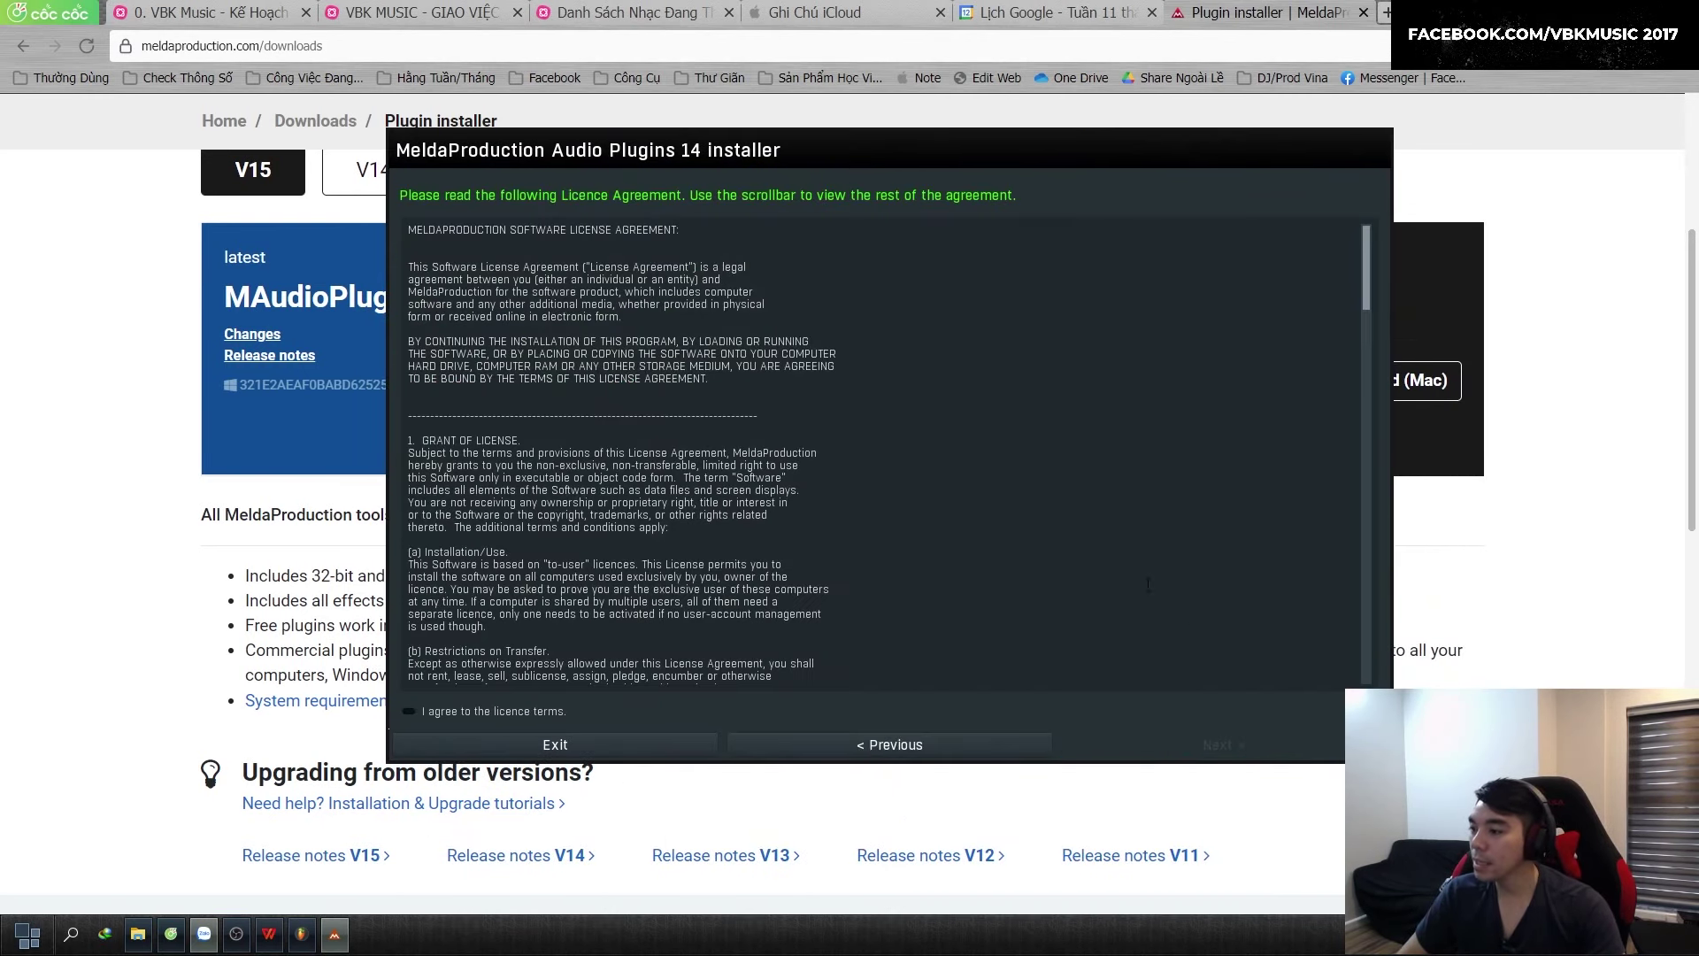
left_click(439, 718)
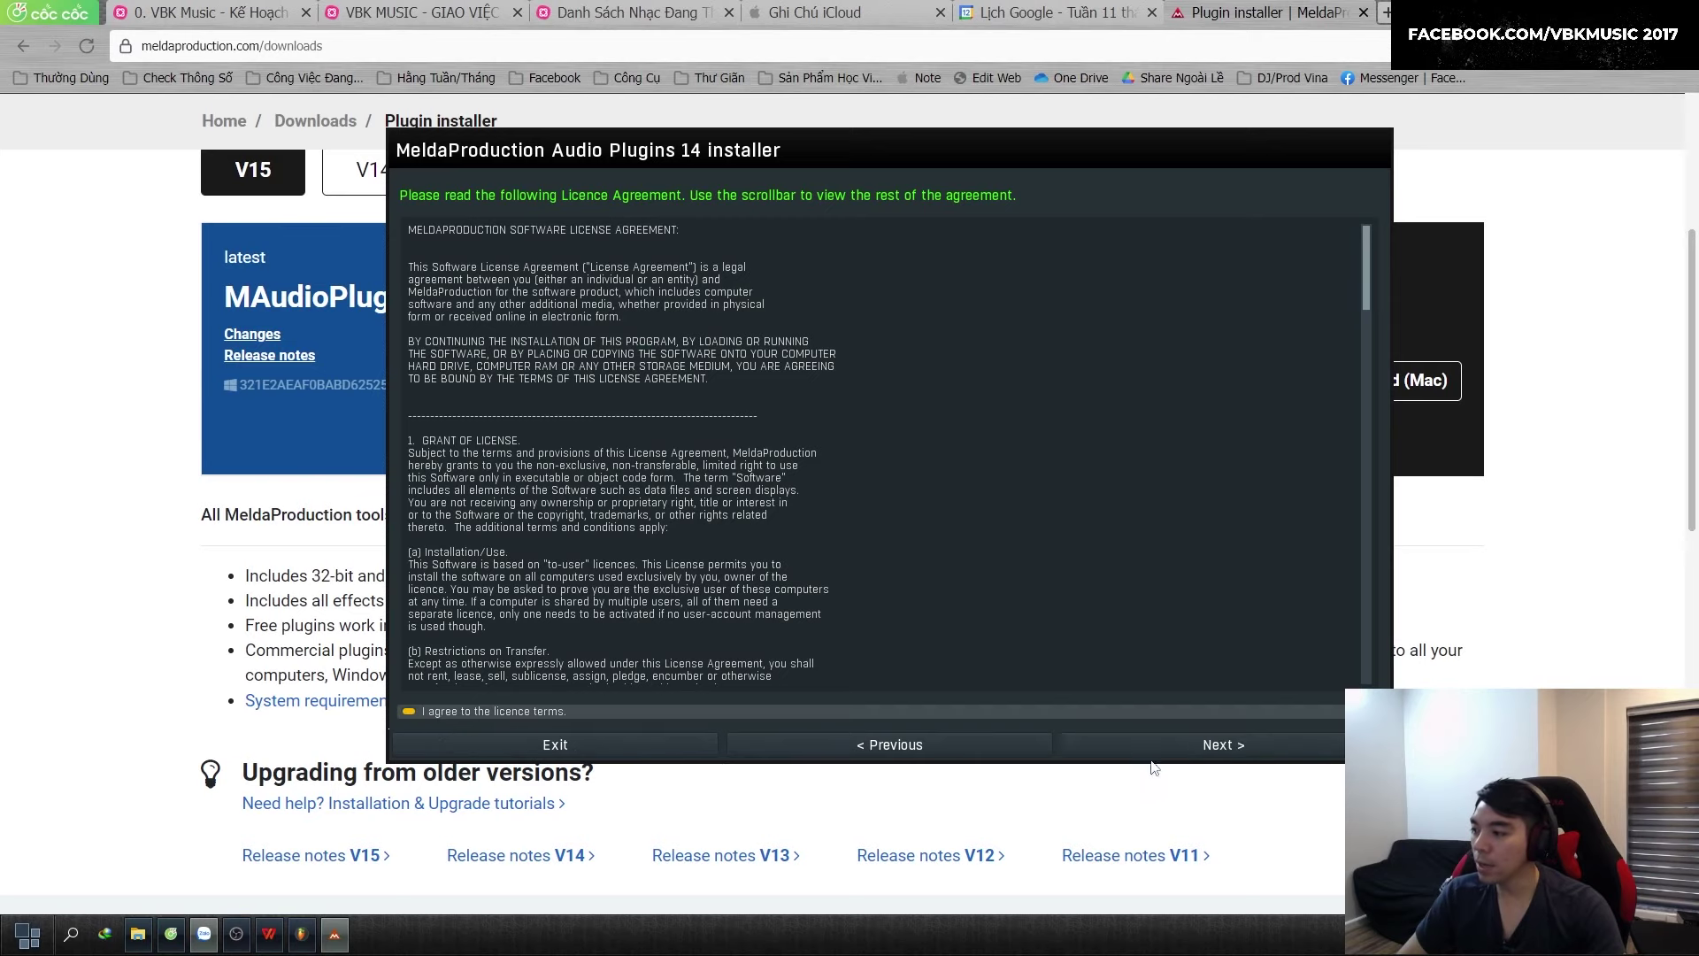
left_click(1222, 746)
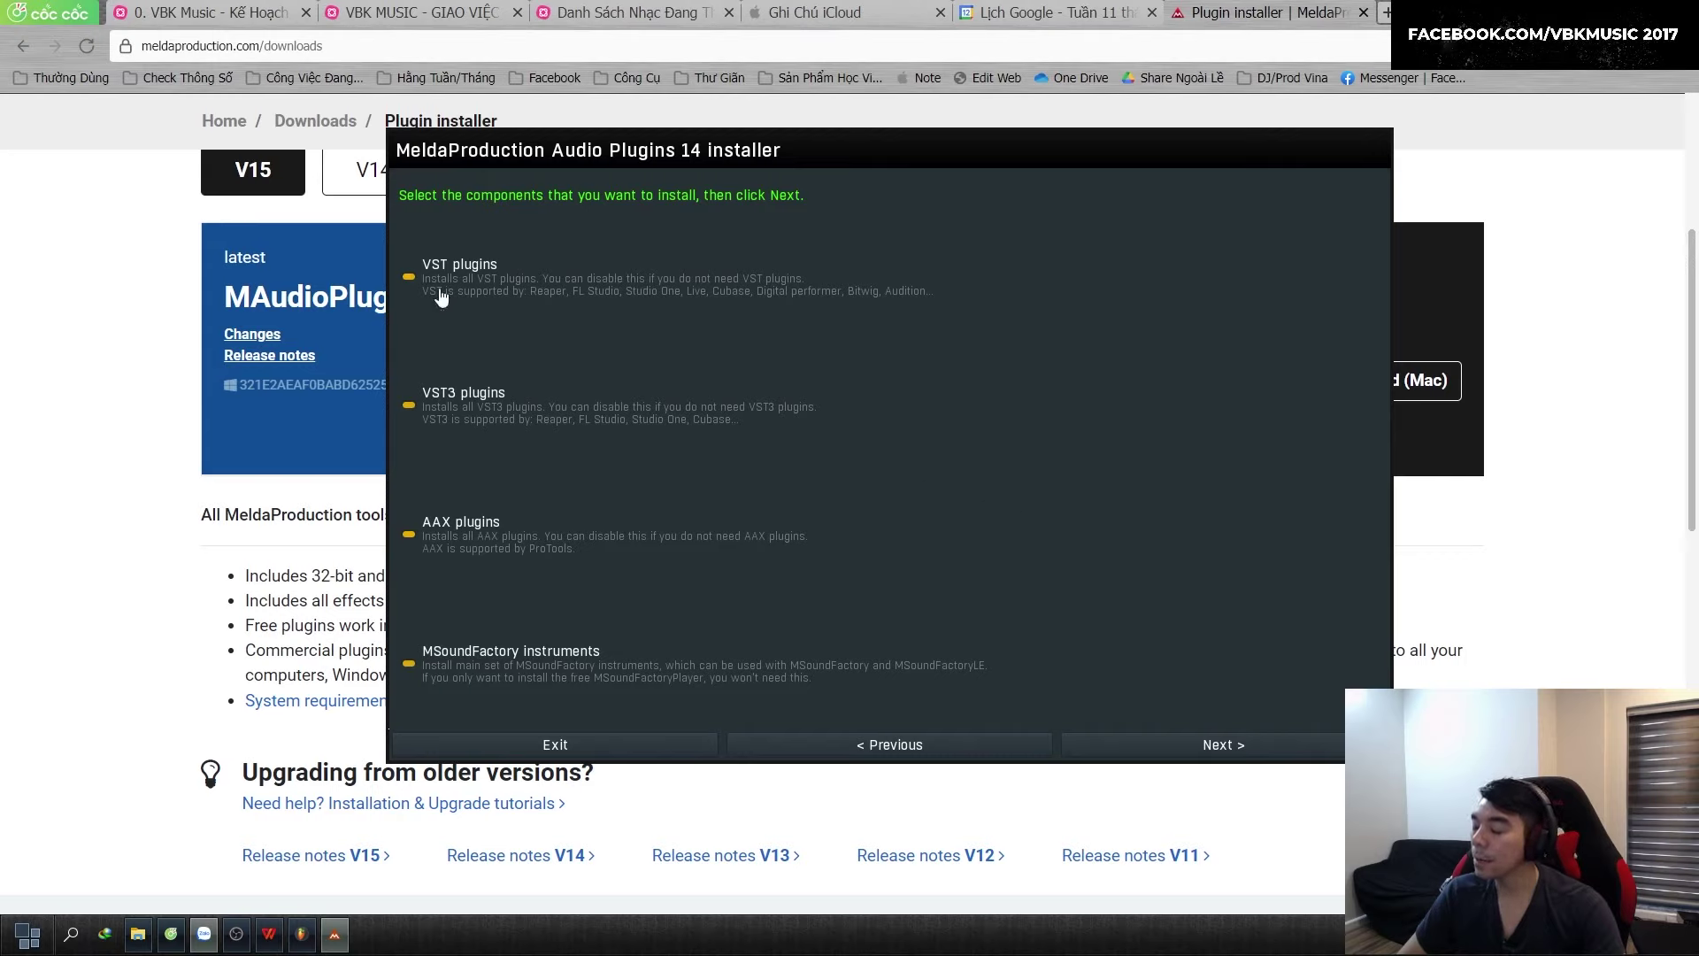
Exclude the AAX plugins and MSoundFactory instruments, keeping VST and VST3, and continue to the plugin selection
left_click(440, 544)
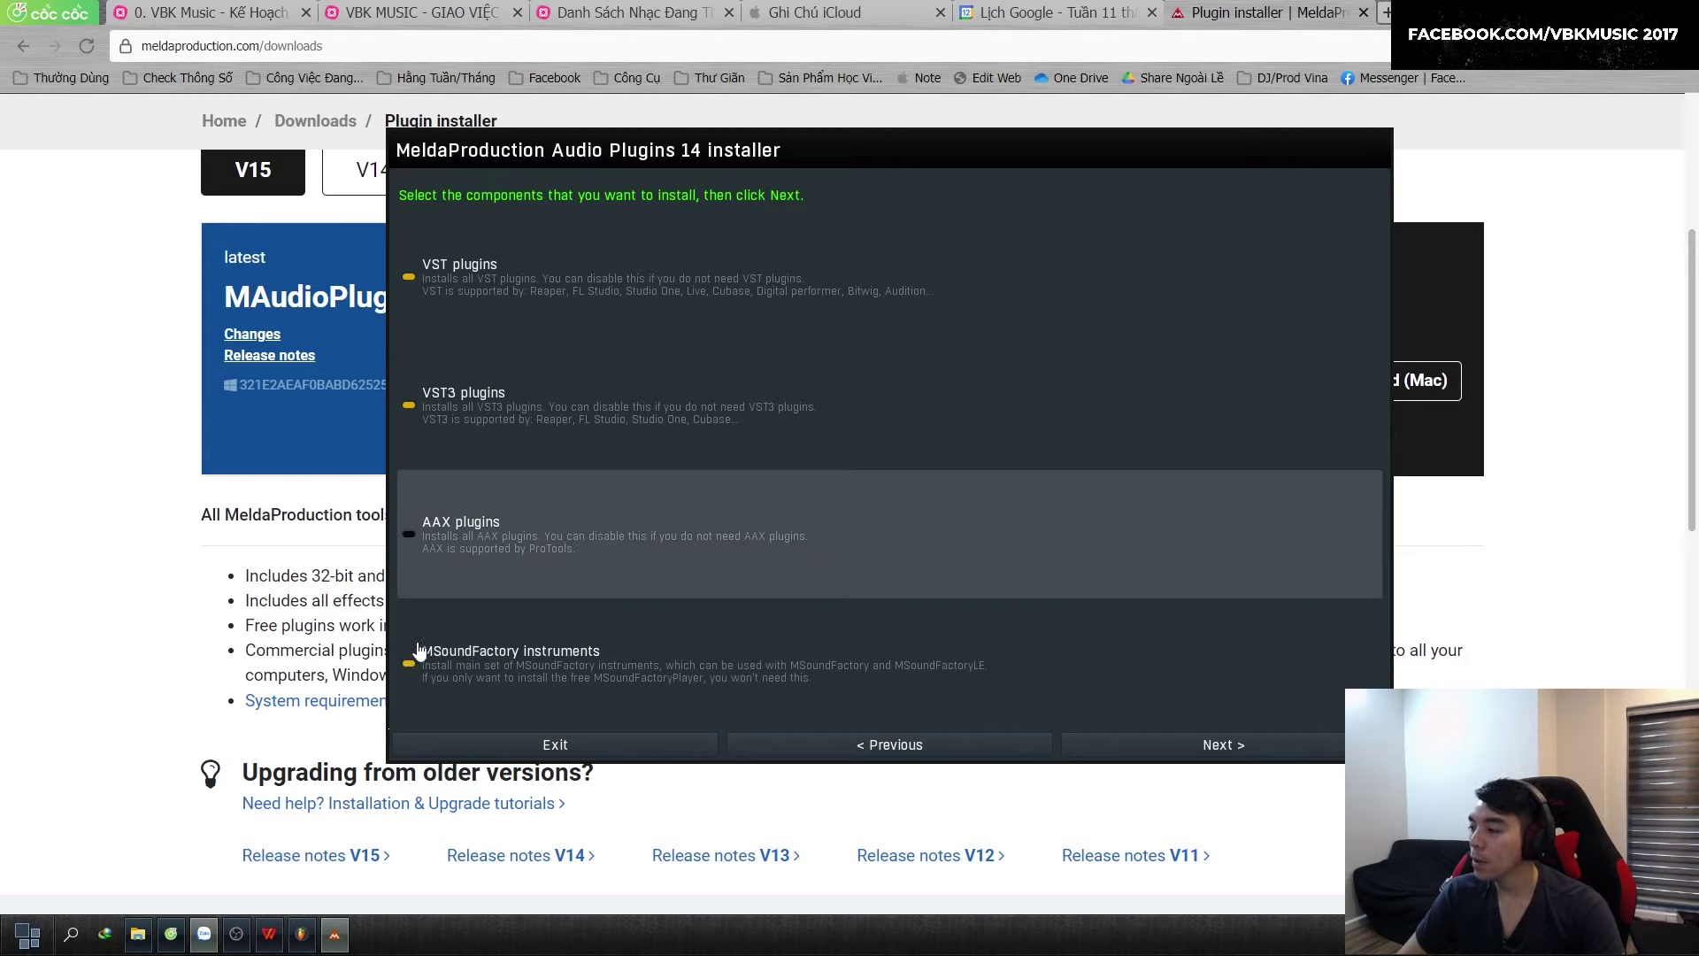
left_click(416, 675)
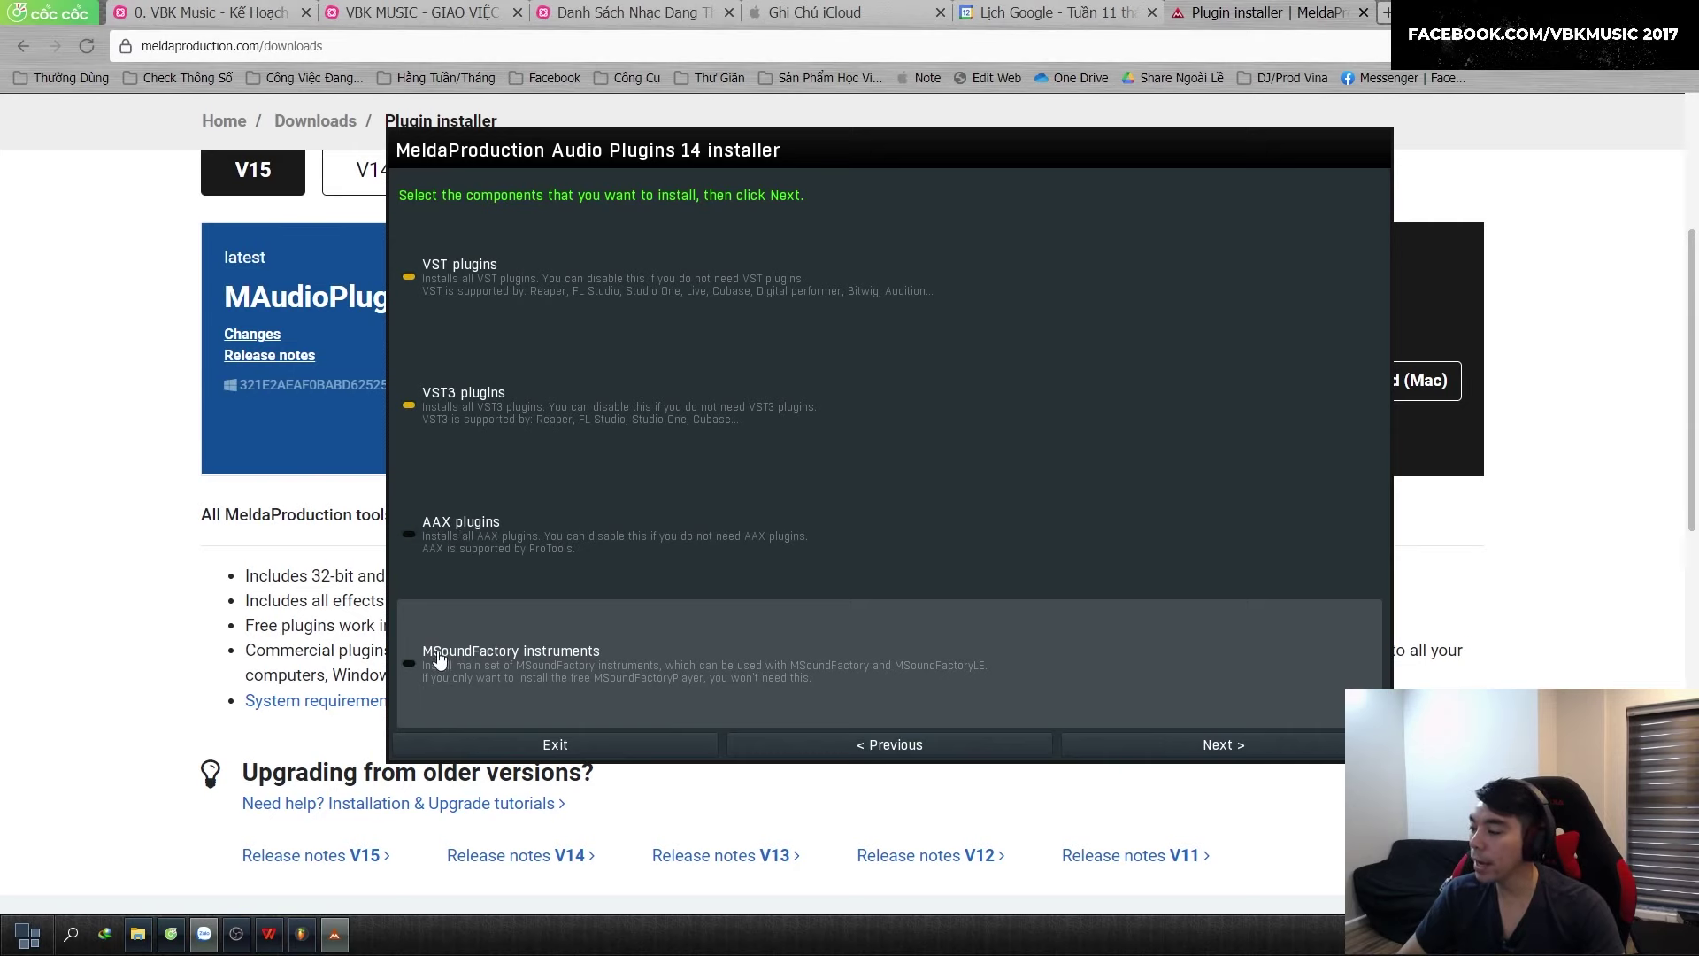
left_click(1143, 744)
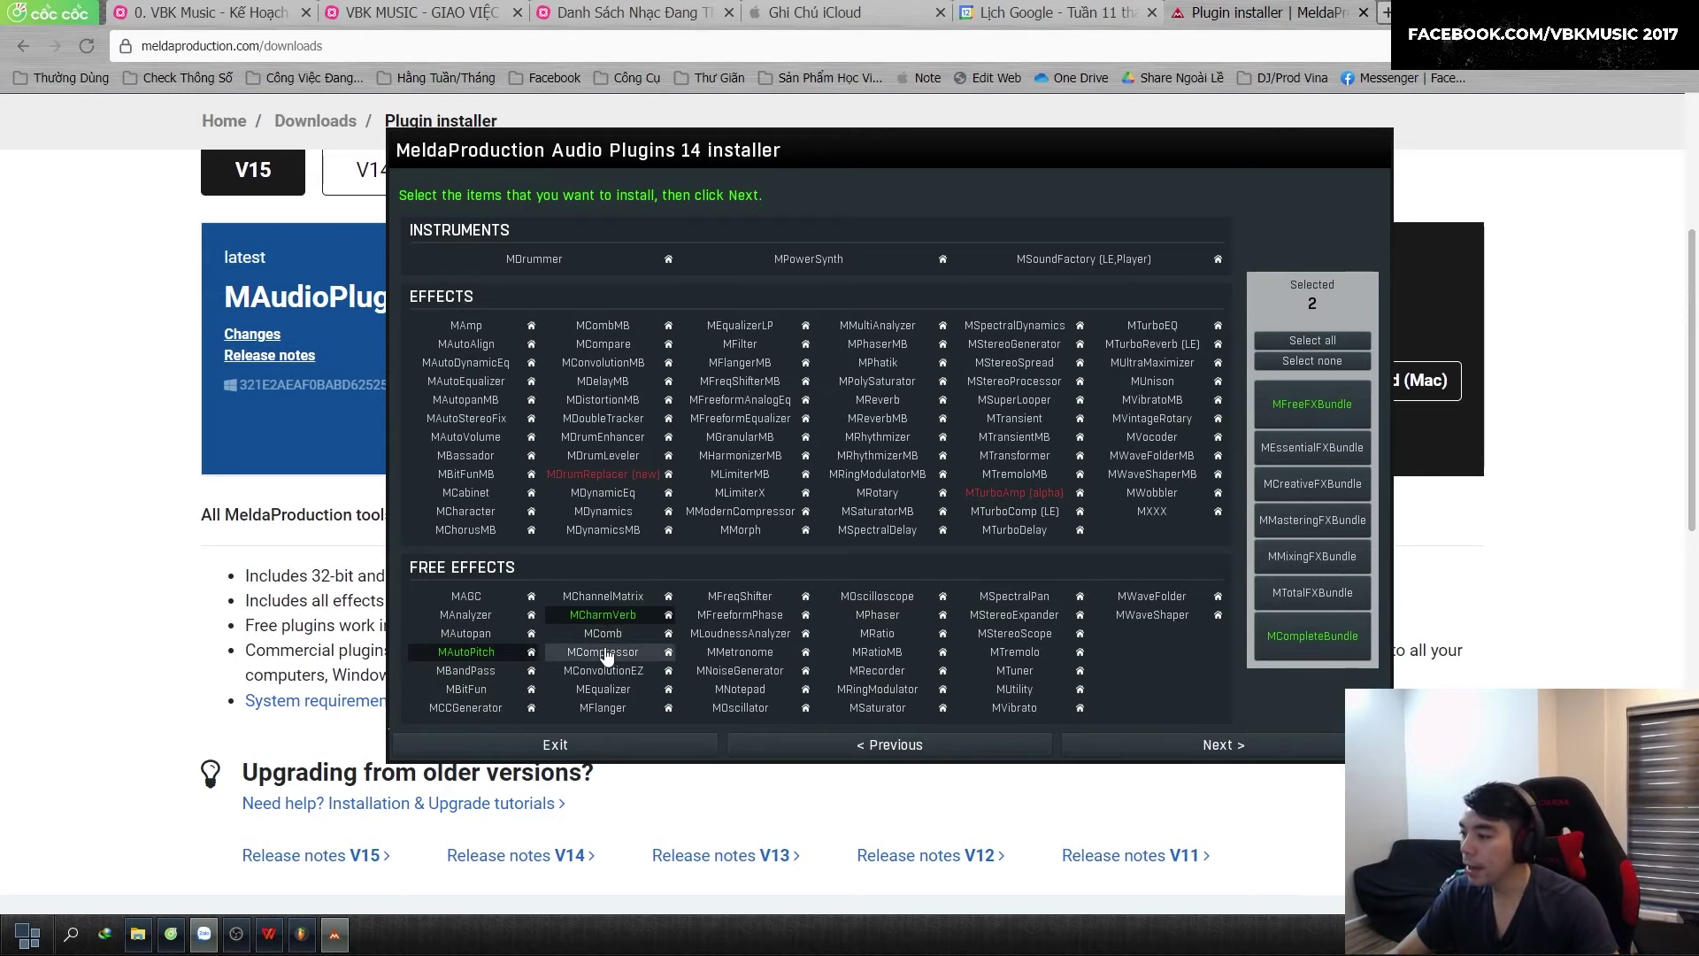
Deselect MAutoPitch and MCharmVerb in the installer's free effects
left_click(467, 651)
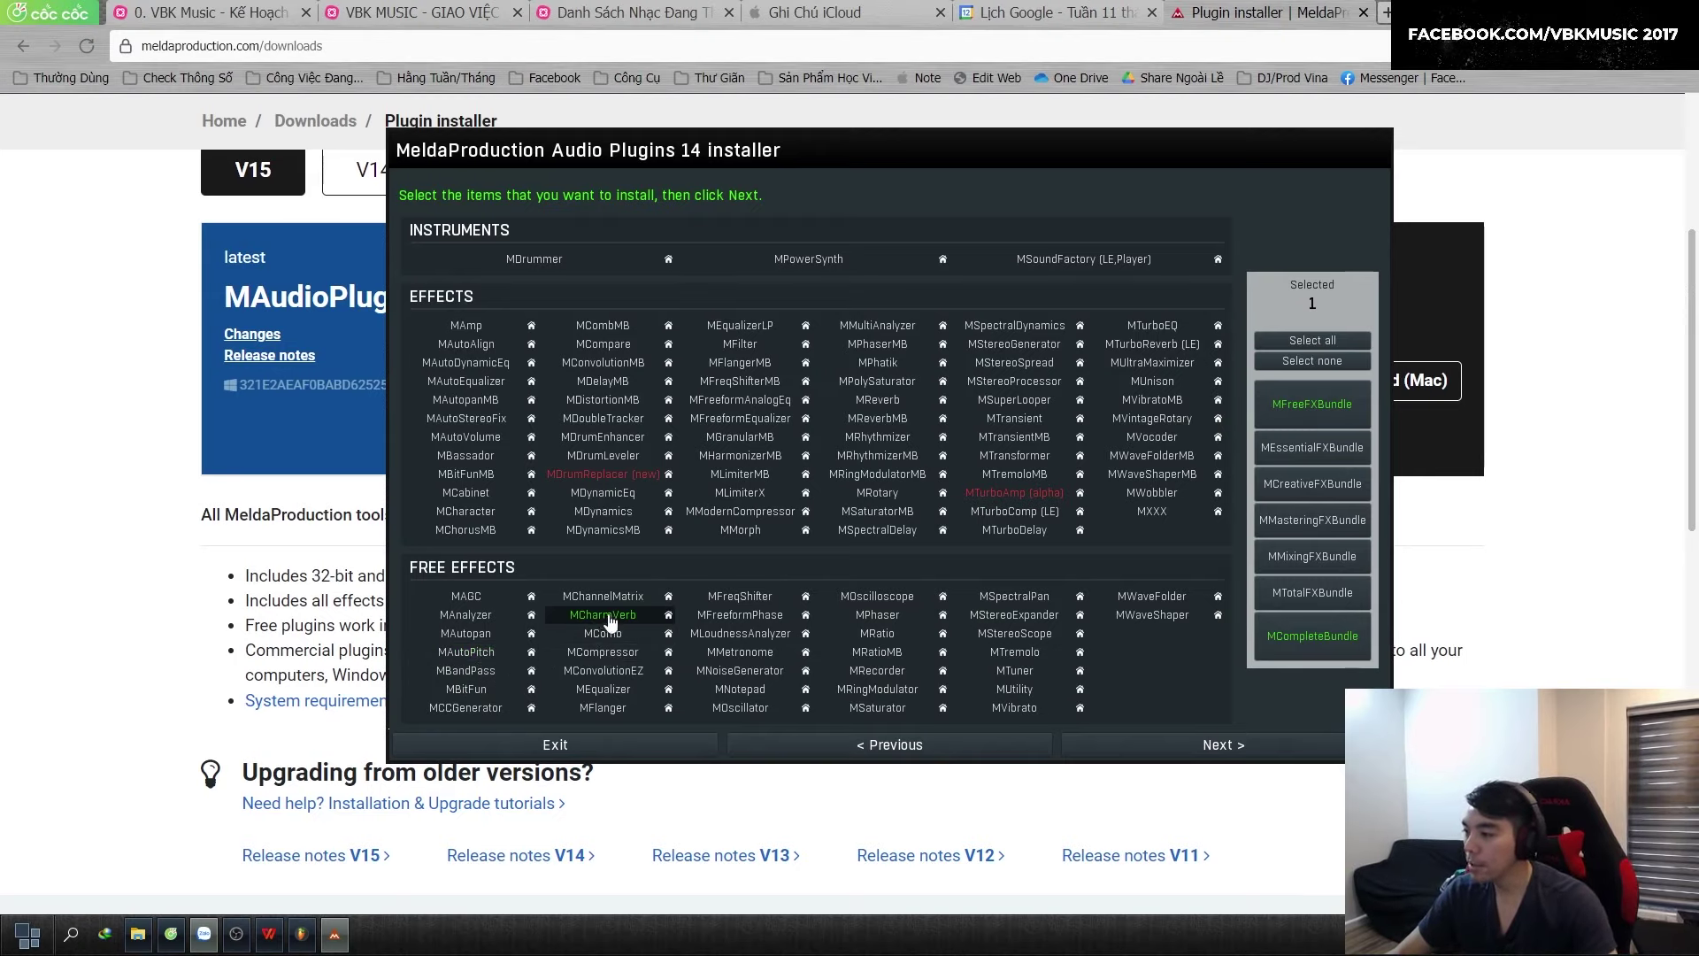
left_click(606, 616)
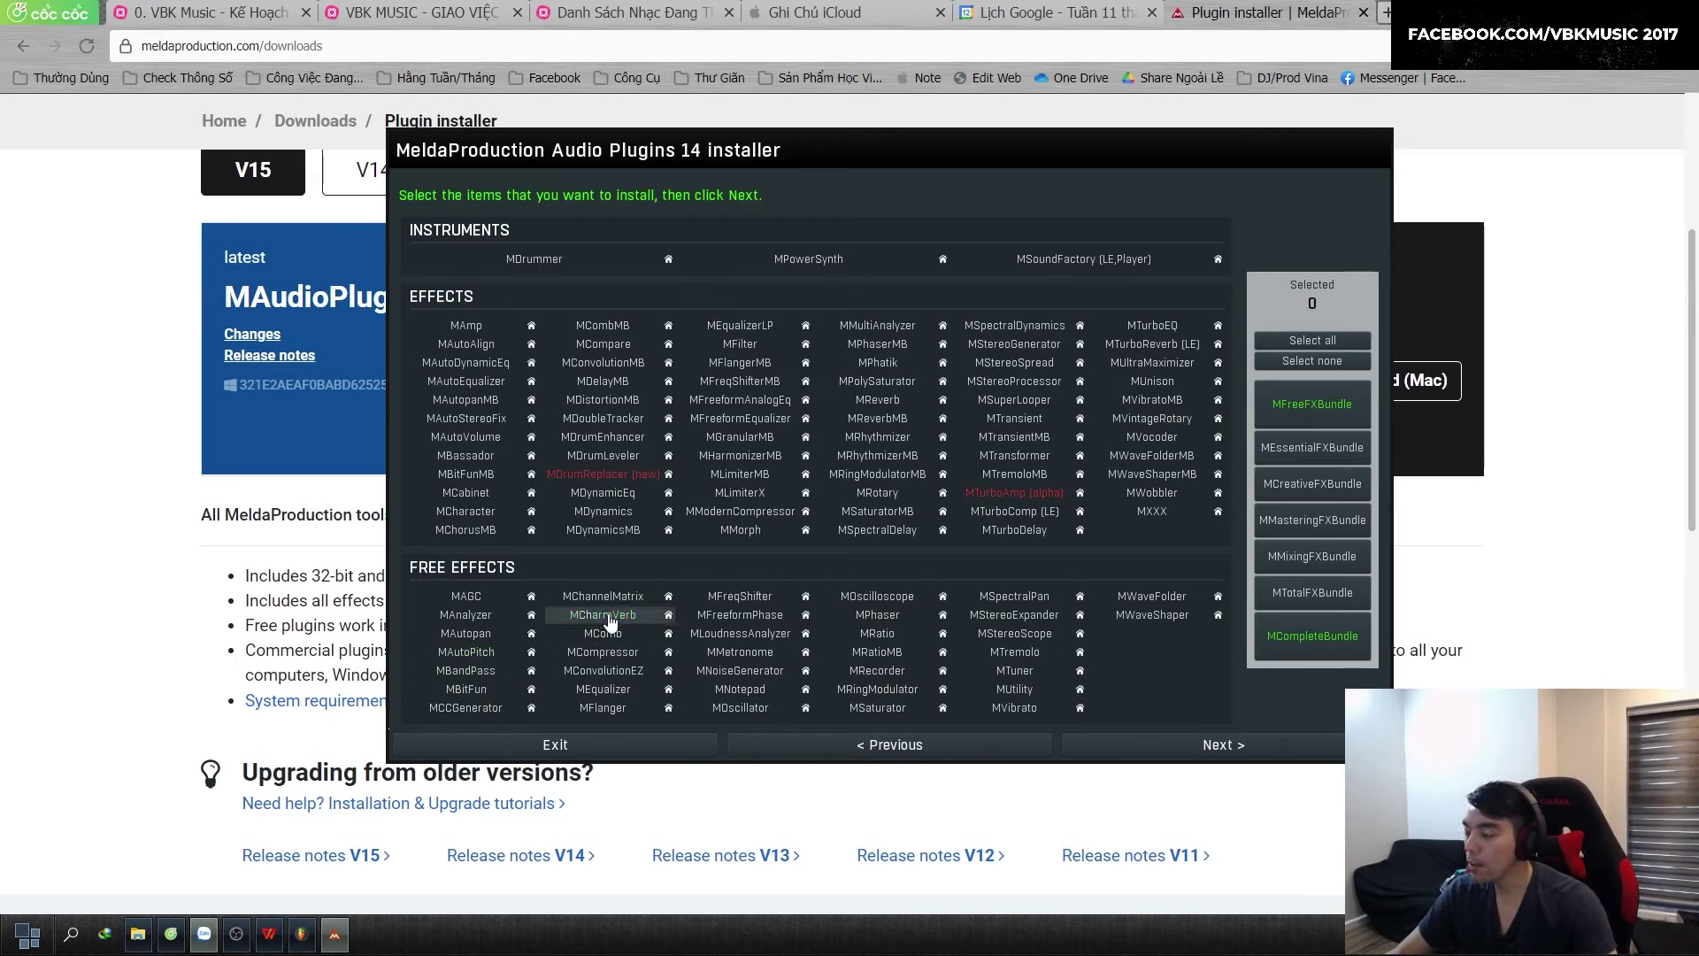
left_click(459, 618)
left_click(460, 635)
left_click(461, 654)
left_click(461, 651)
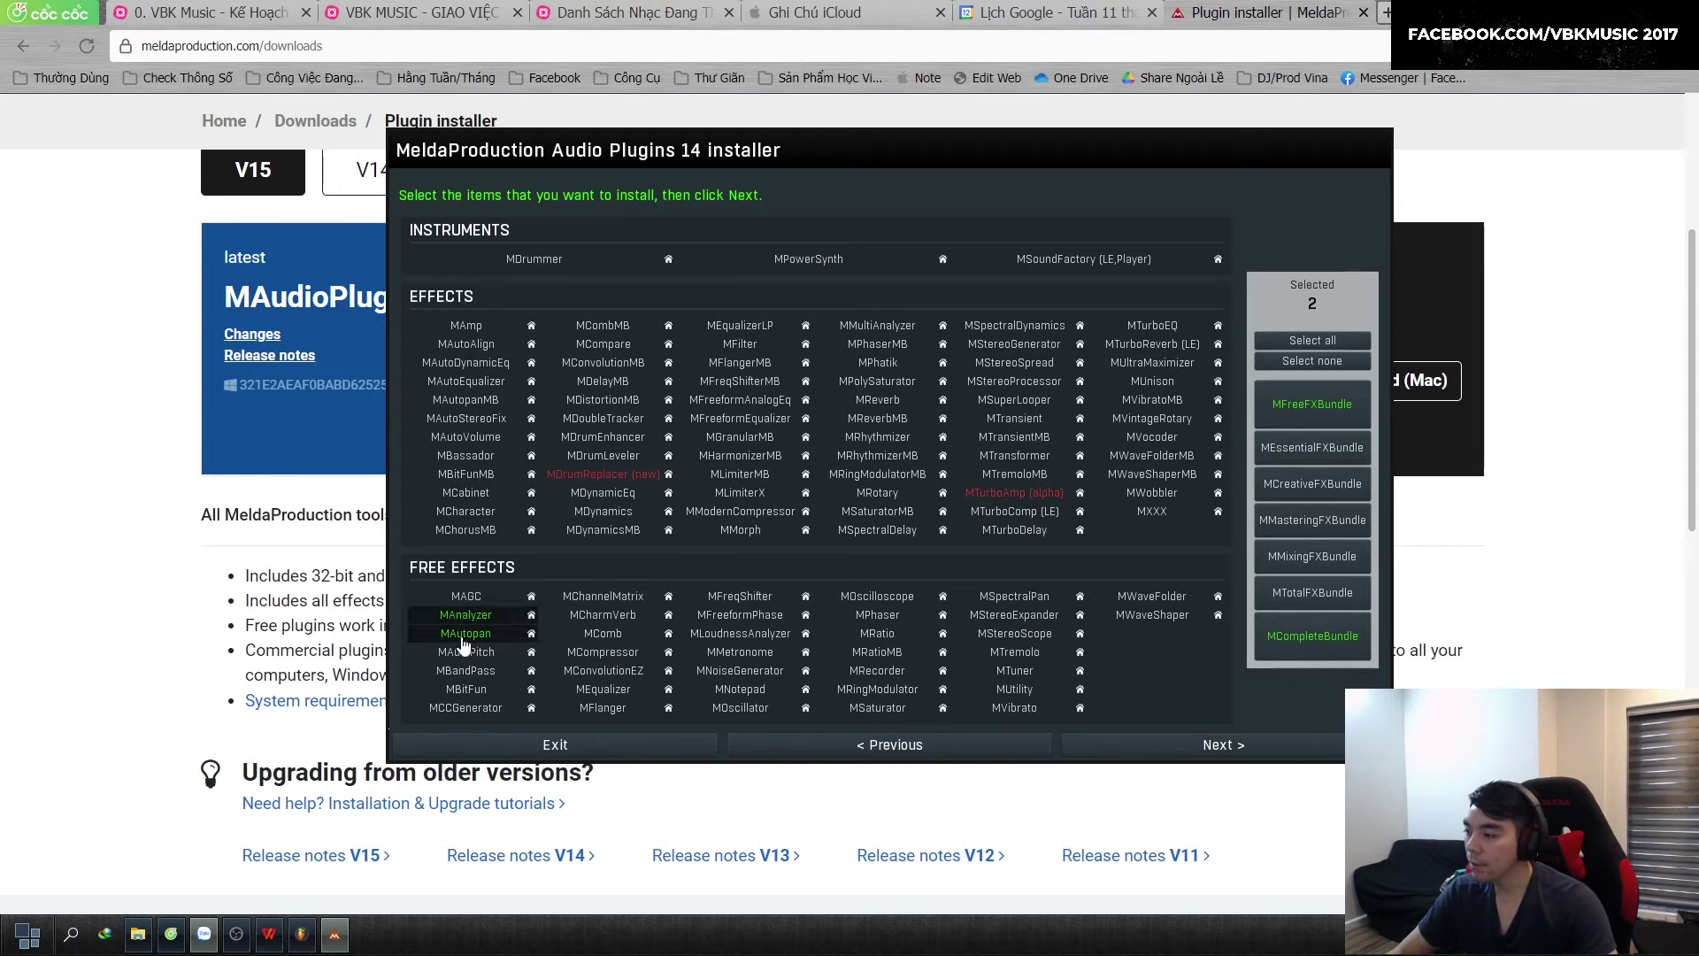
left_click(464, 635)
left_click(471, 617)
Select the MAutoPitch free effect for installation and accept the default installation directories
left_click(447, 655)
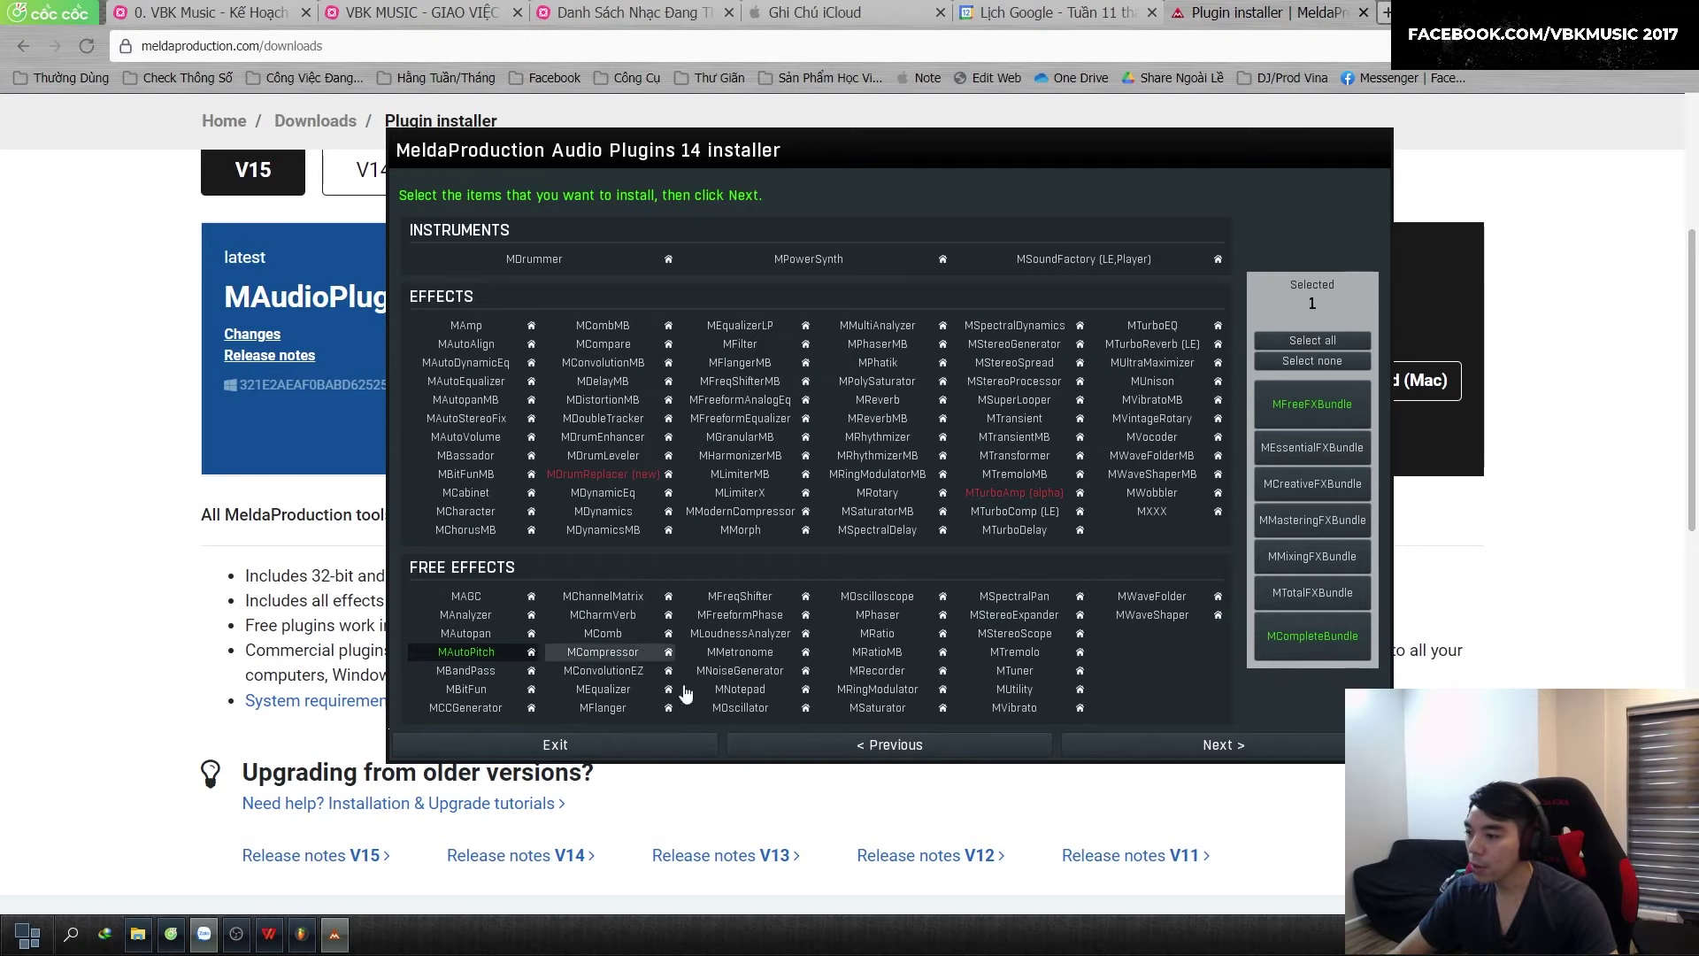
left_click(1192, 755)
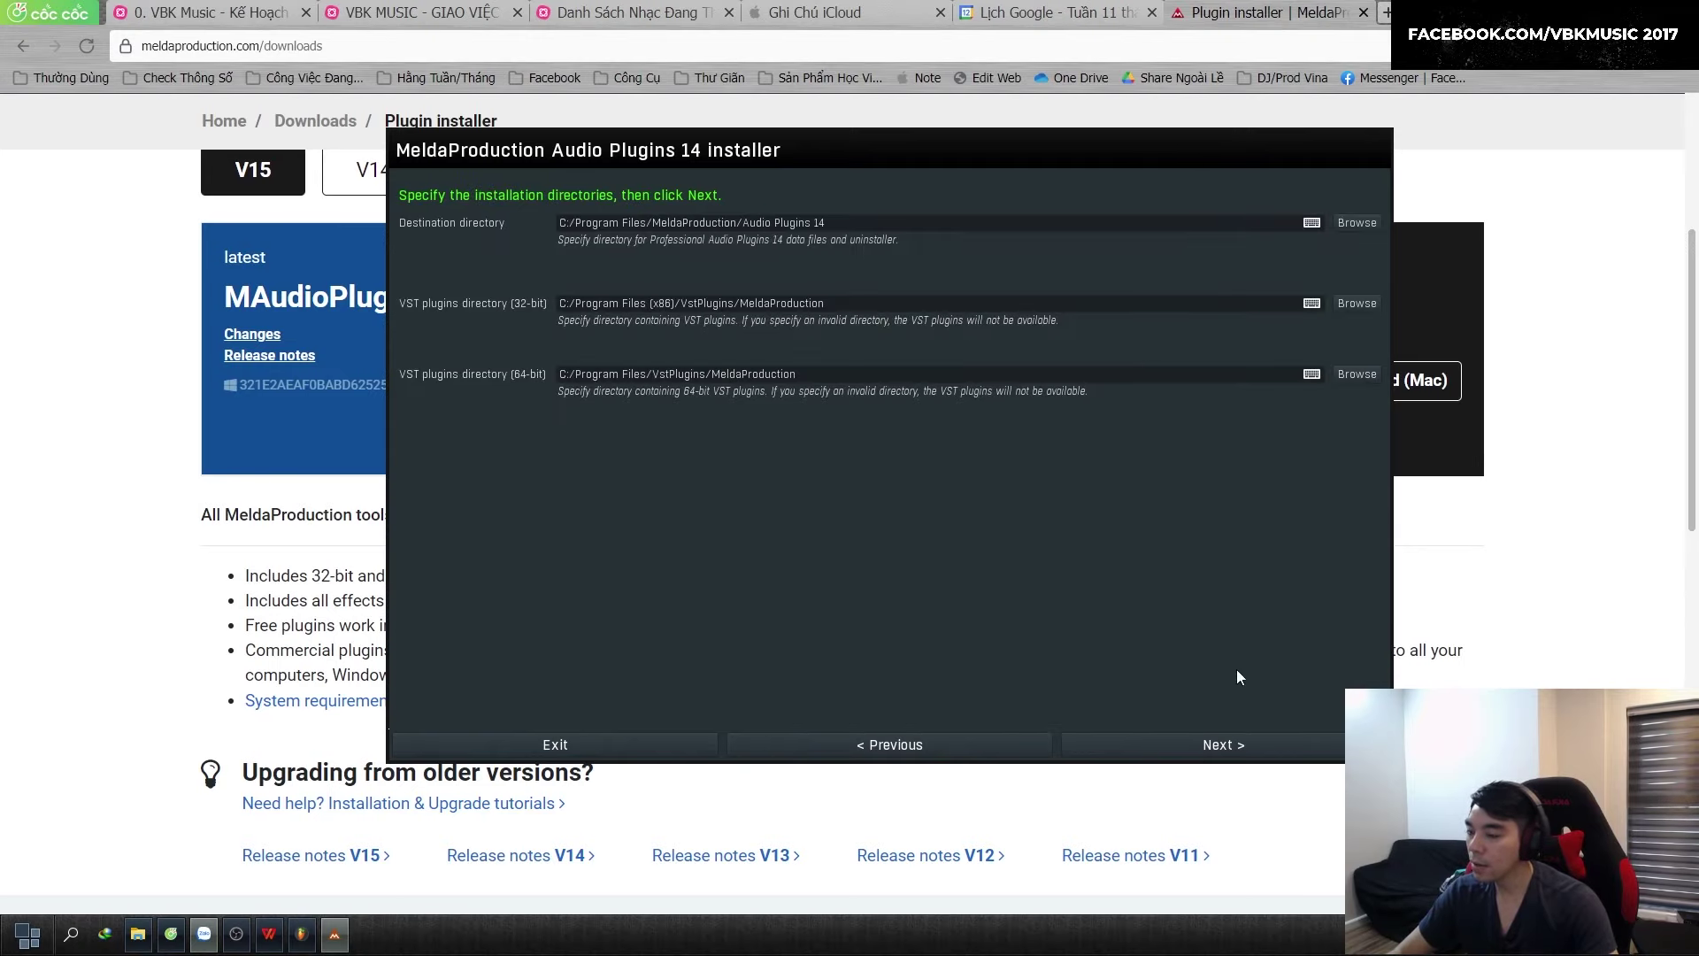
left_click(1132, 754)
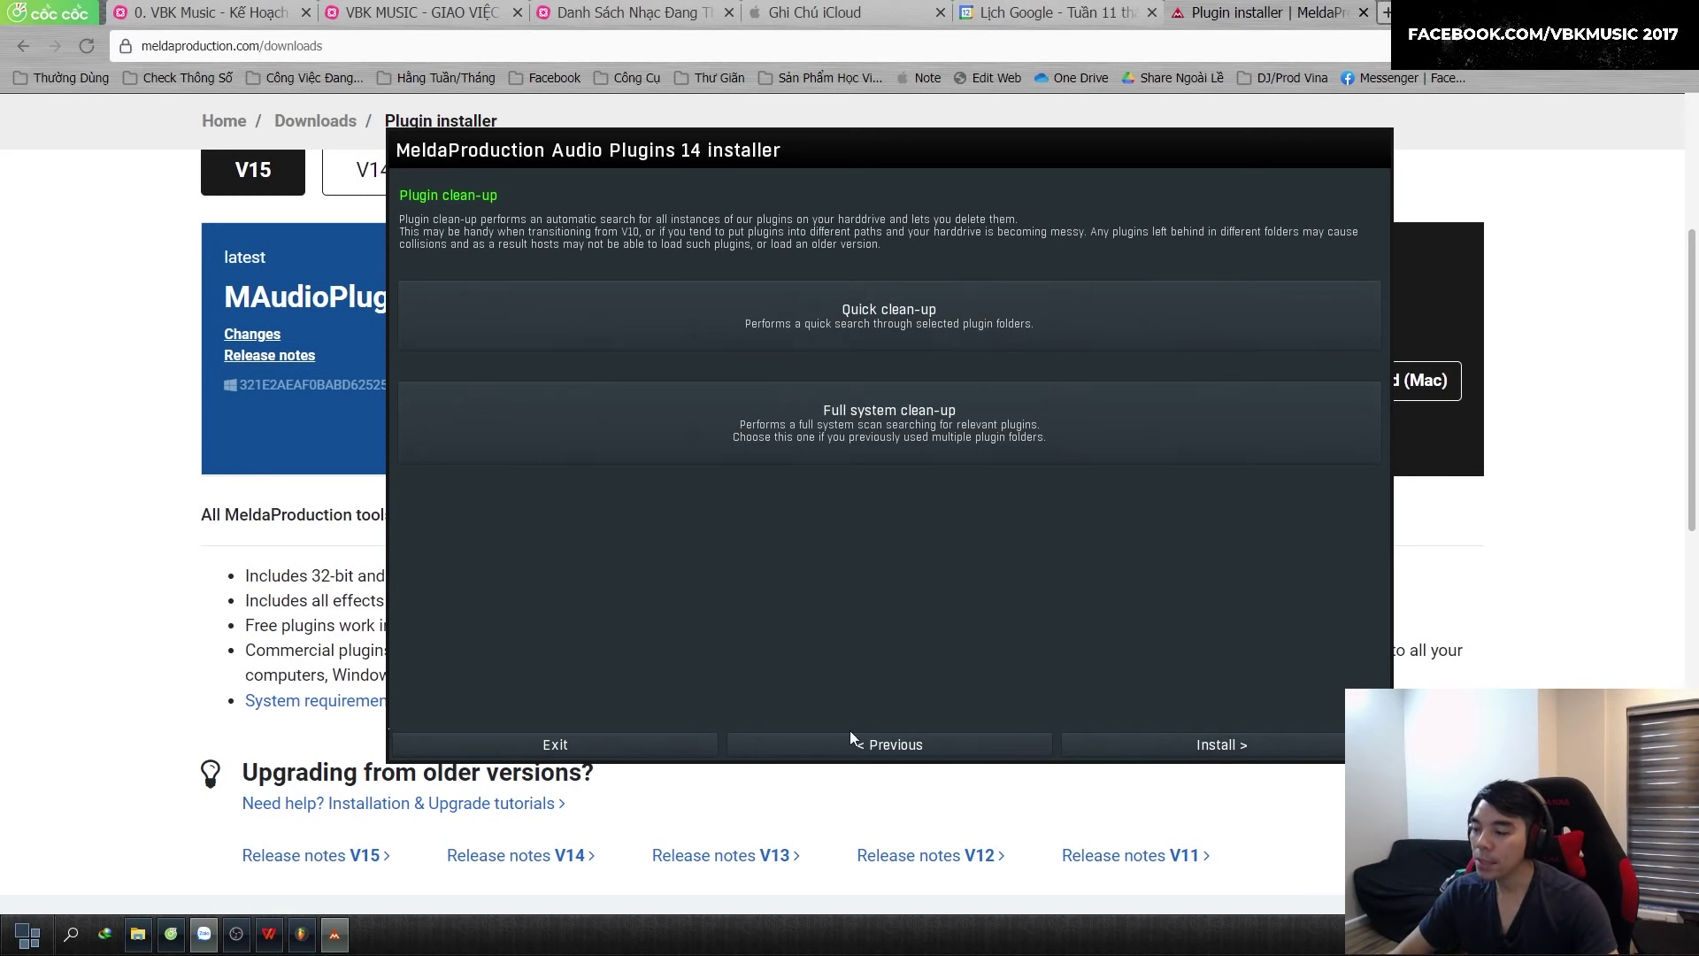
Exit the MeldaProduction installer without installing anything and switch to FL Studio
left_click(659, 752)
left_click(821, 519)
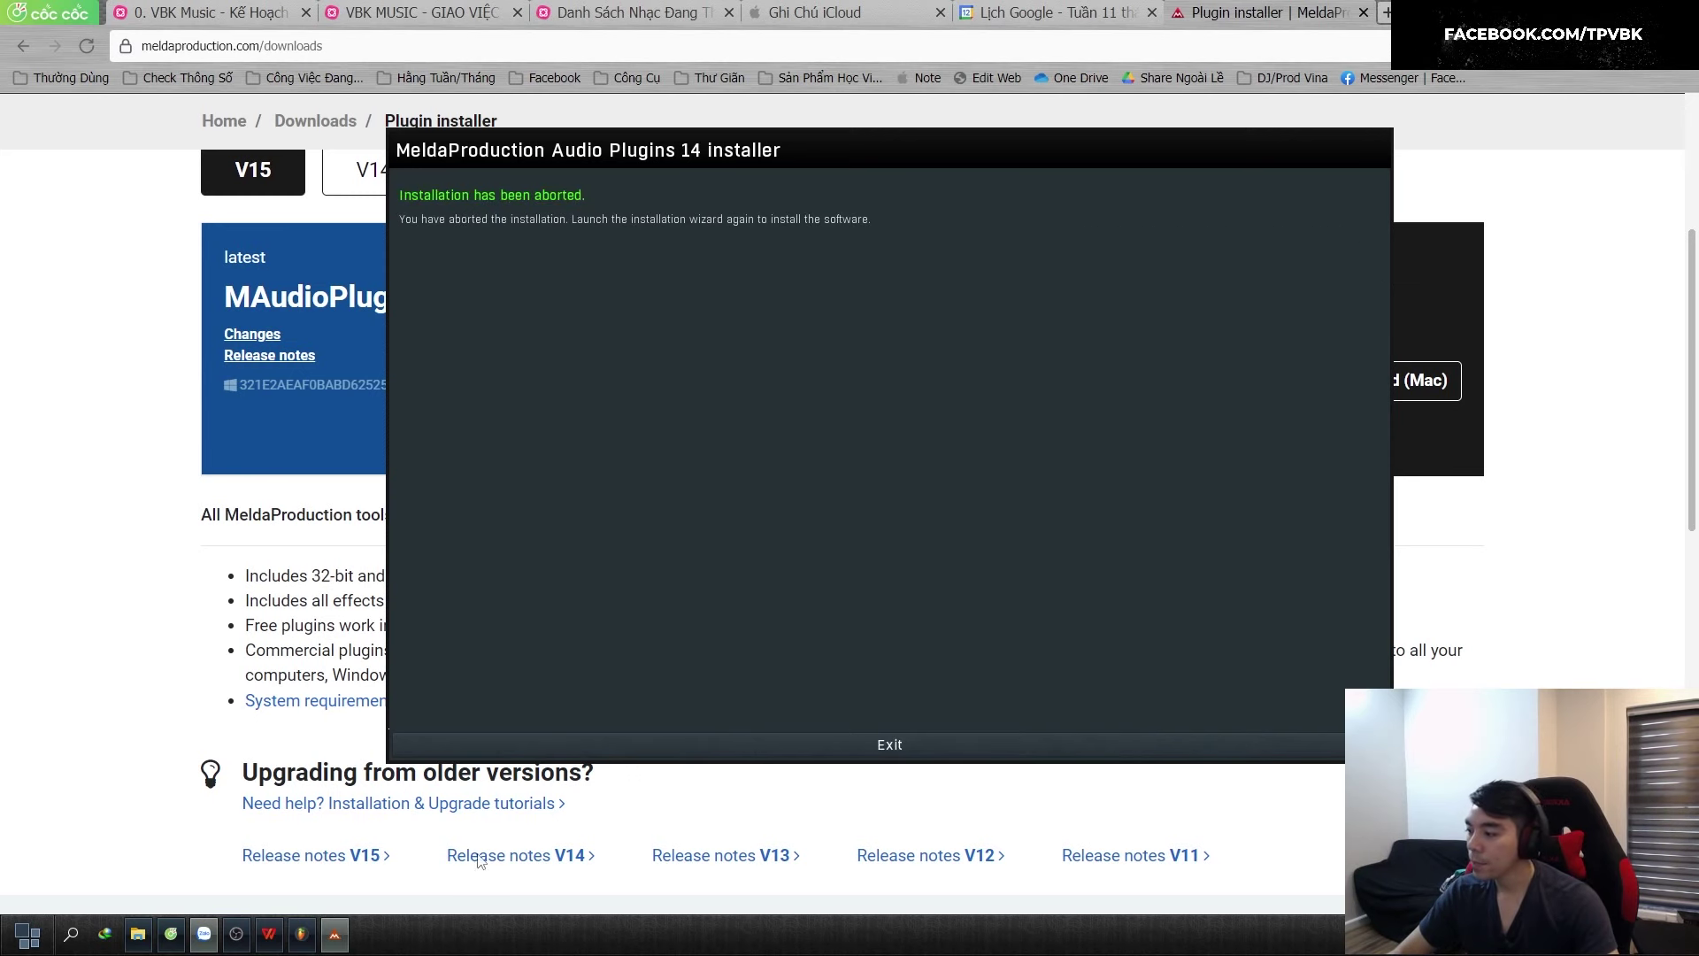
left_click(302, 934)
Search the Plugin Manager for "mau", mark the VST3 version of MAutoPitch as a favourite, and close the manager
left_click(176, 18)
left_click(201, 140)
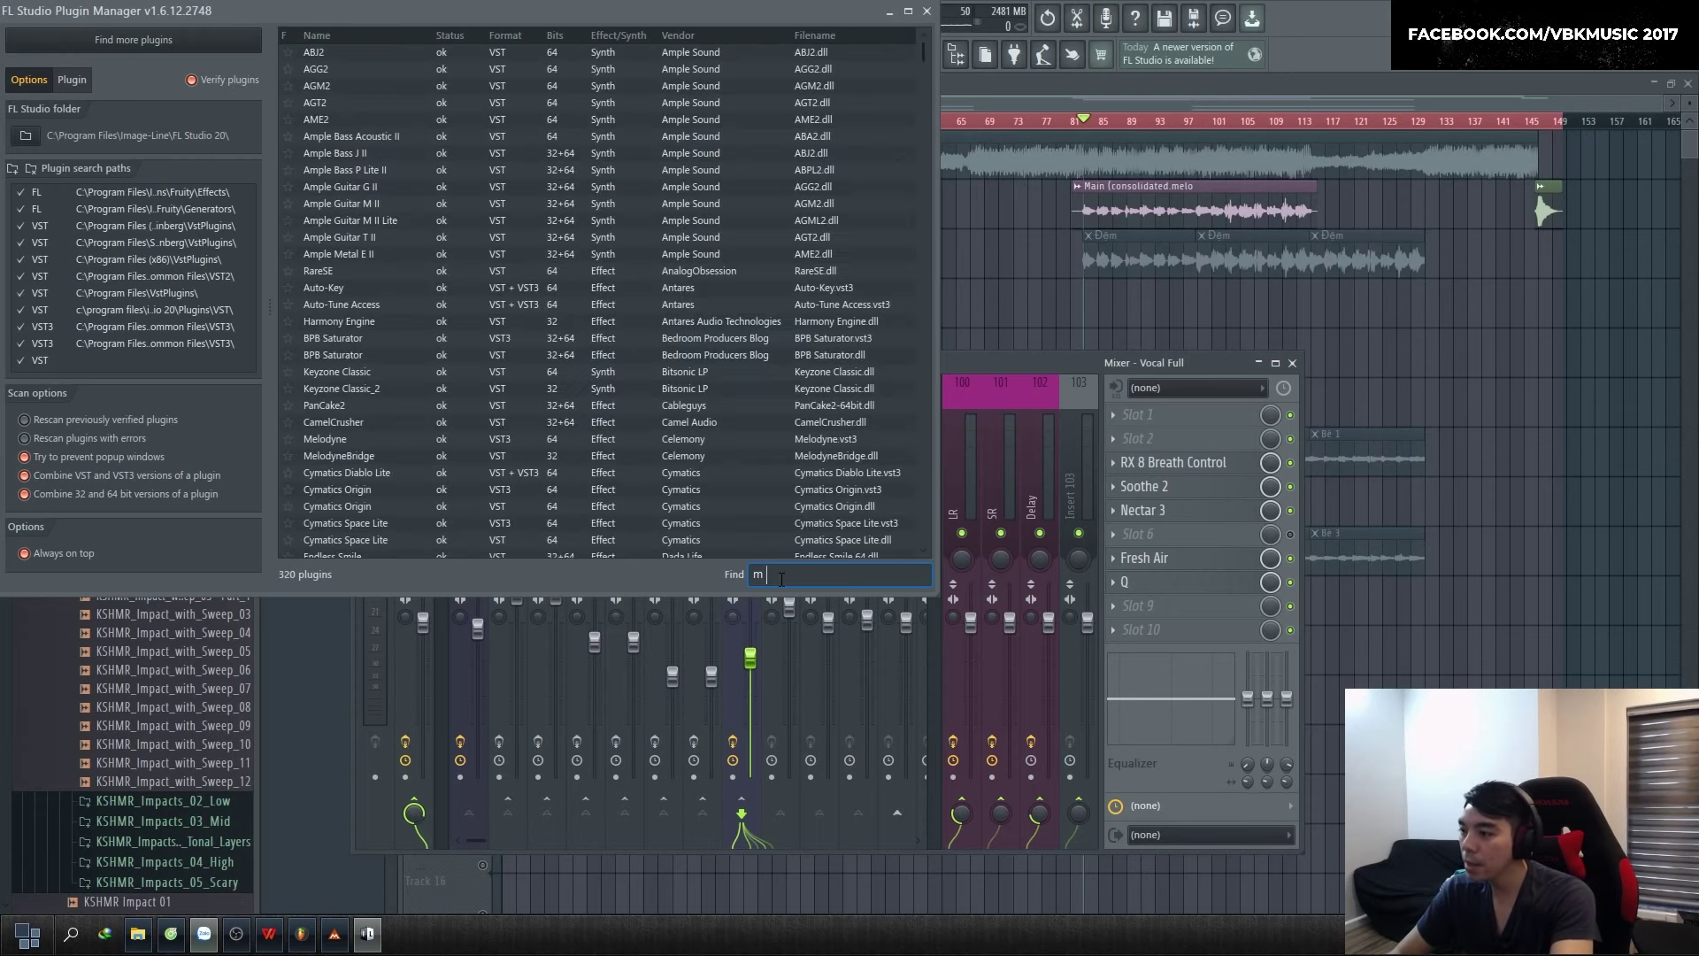
type("au")
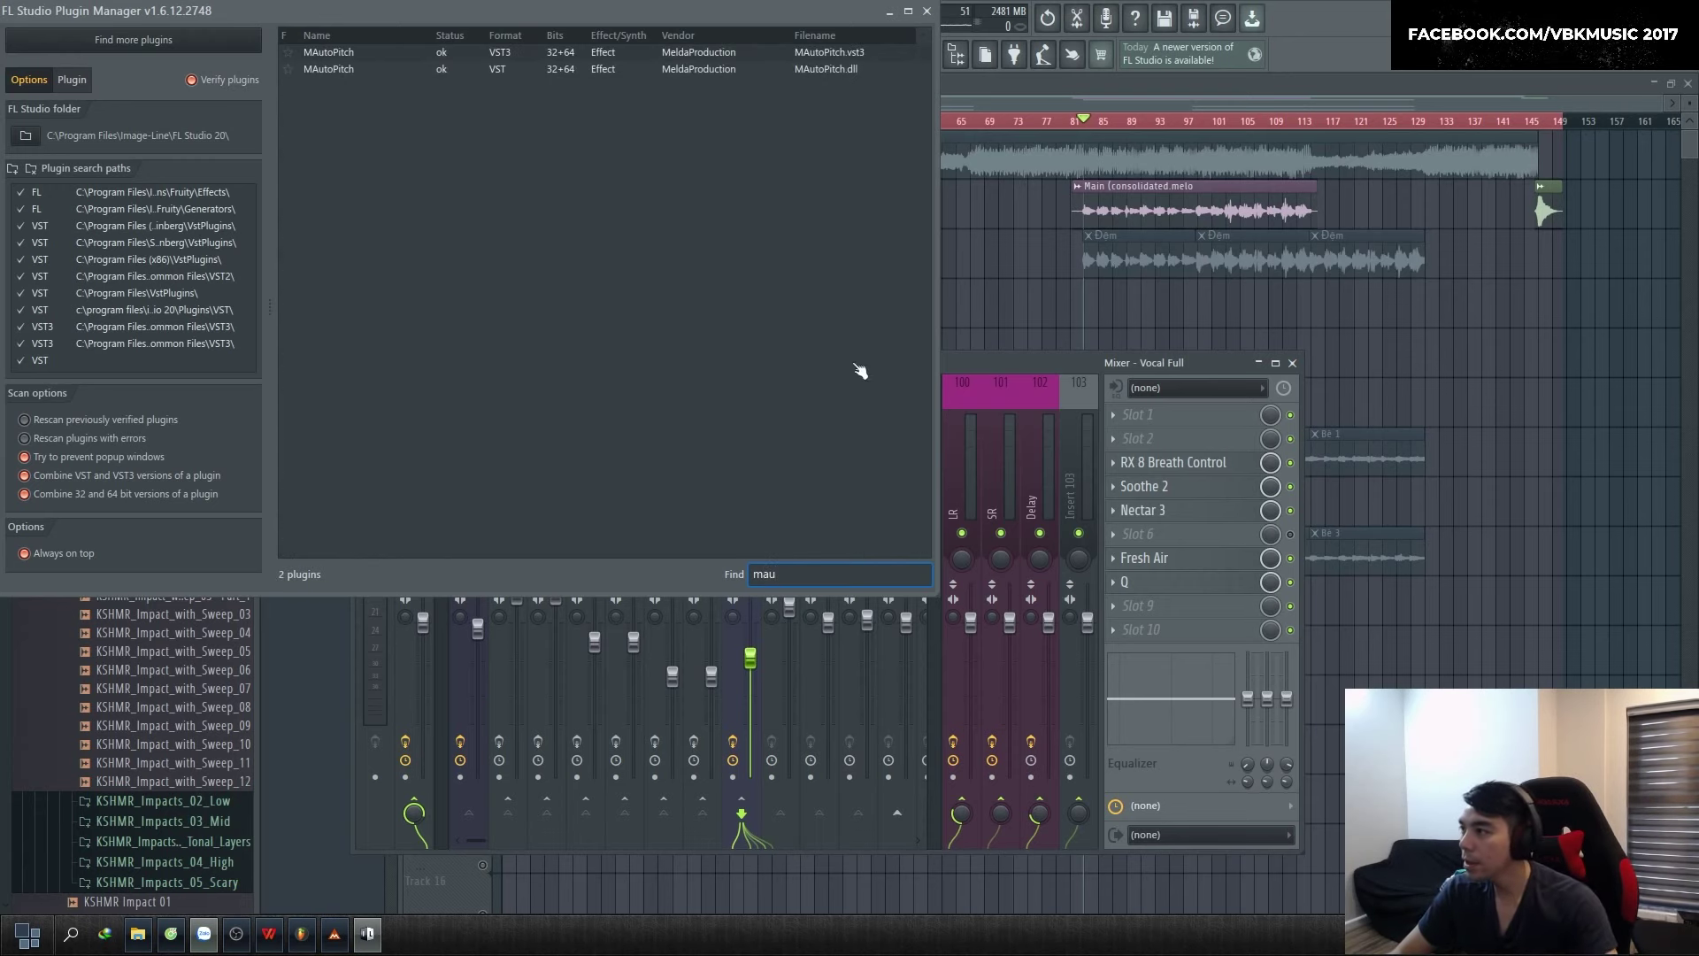
left_click(288, 54)
left_click(927, 12)
Load MAutoPitch from the Fx-Pitch Shift category into slot 1 of the Vocal Full mixer track 8
left_click(1157, 422)
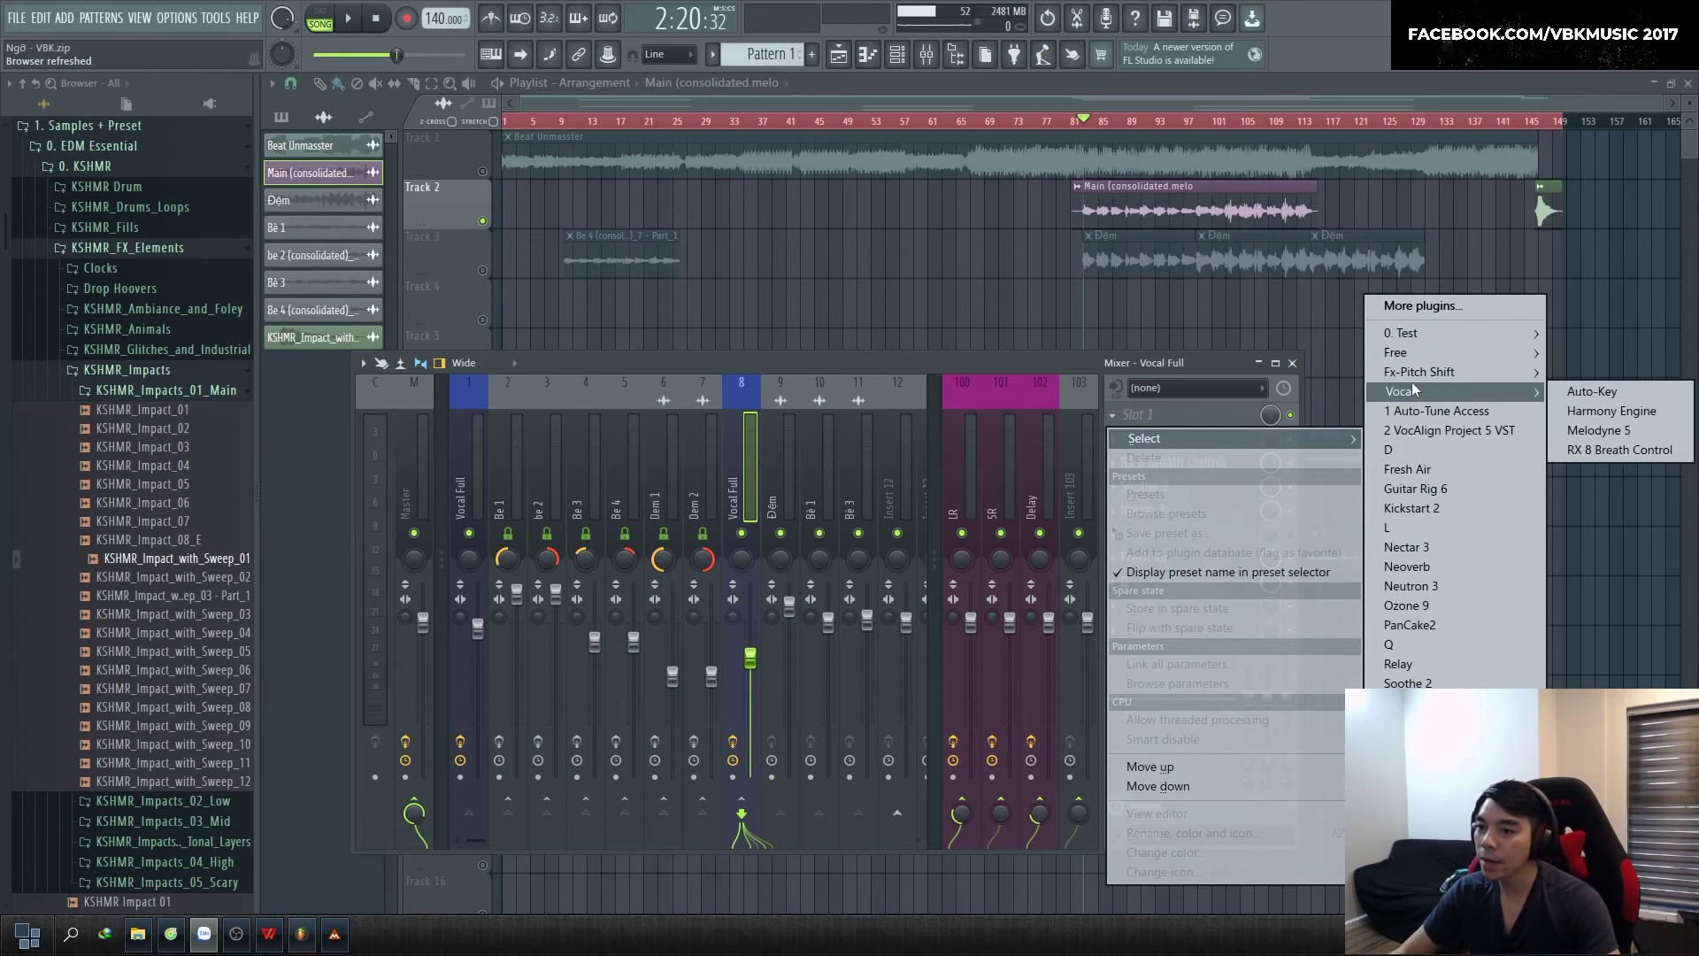
mouse_move(1448, 379)
left_click(1618, 372)
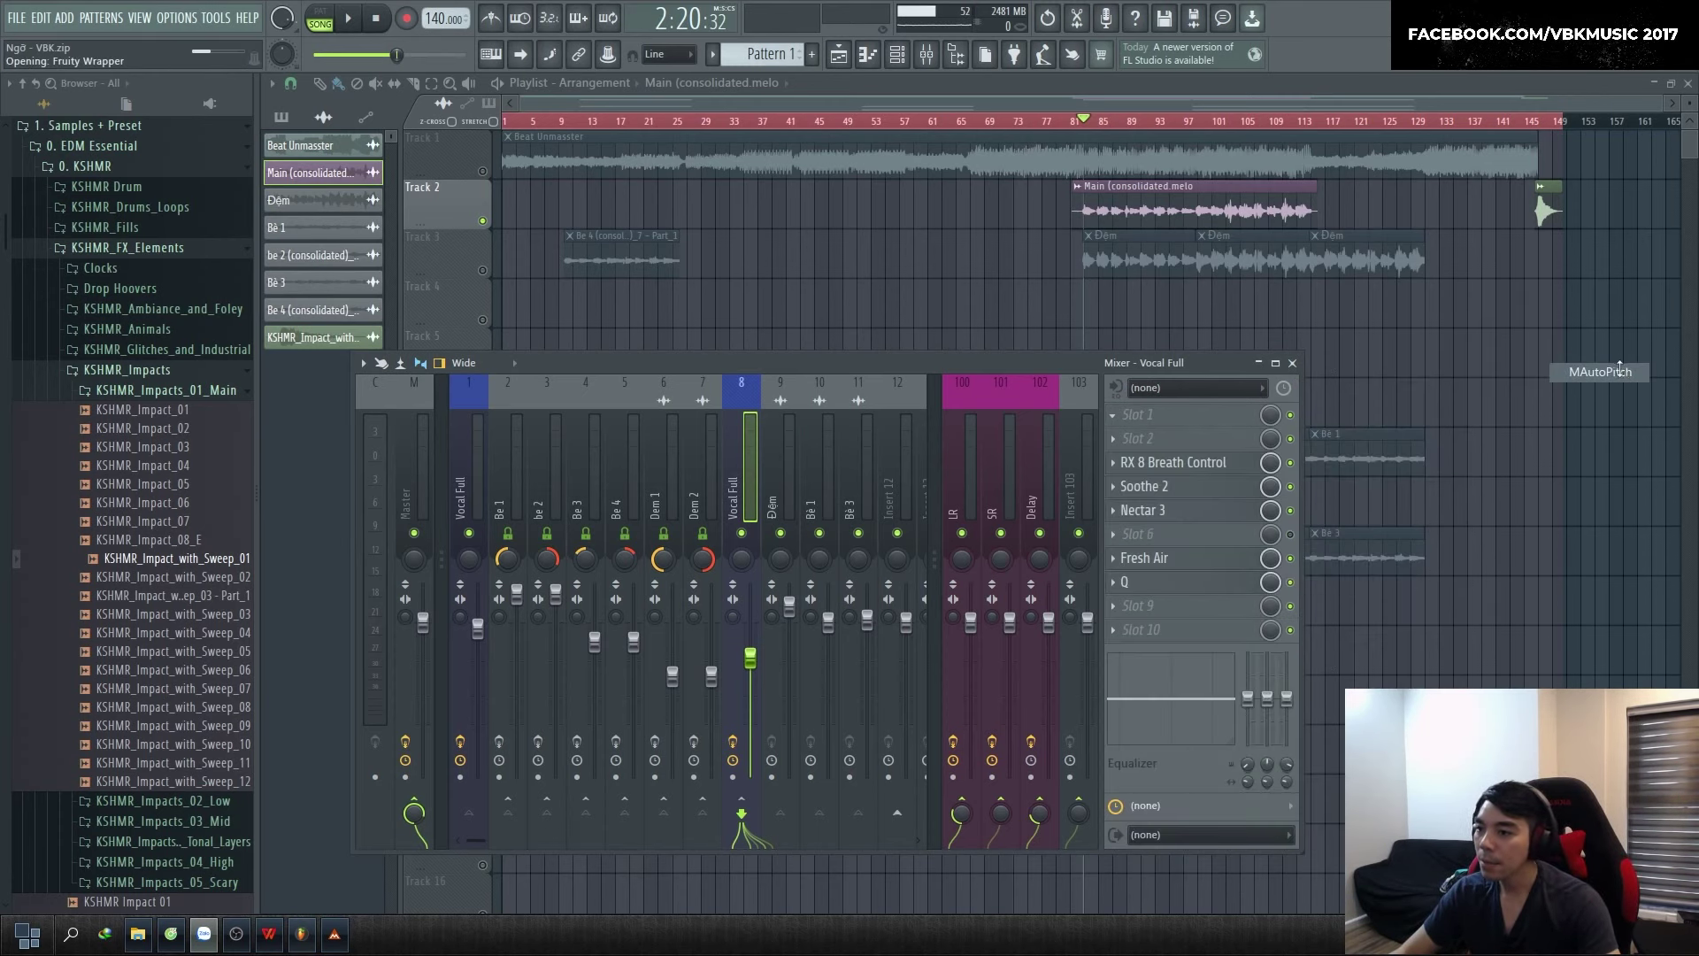
left_click_drag(820, 226, 995, 271)
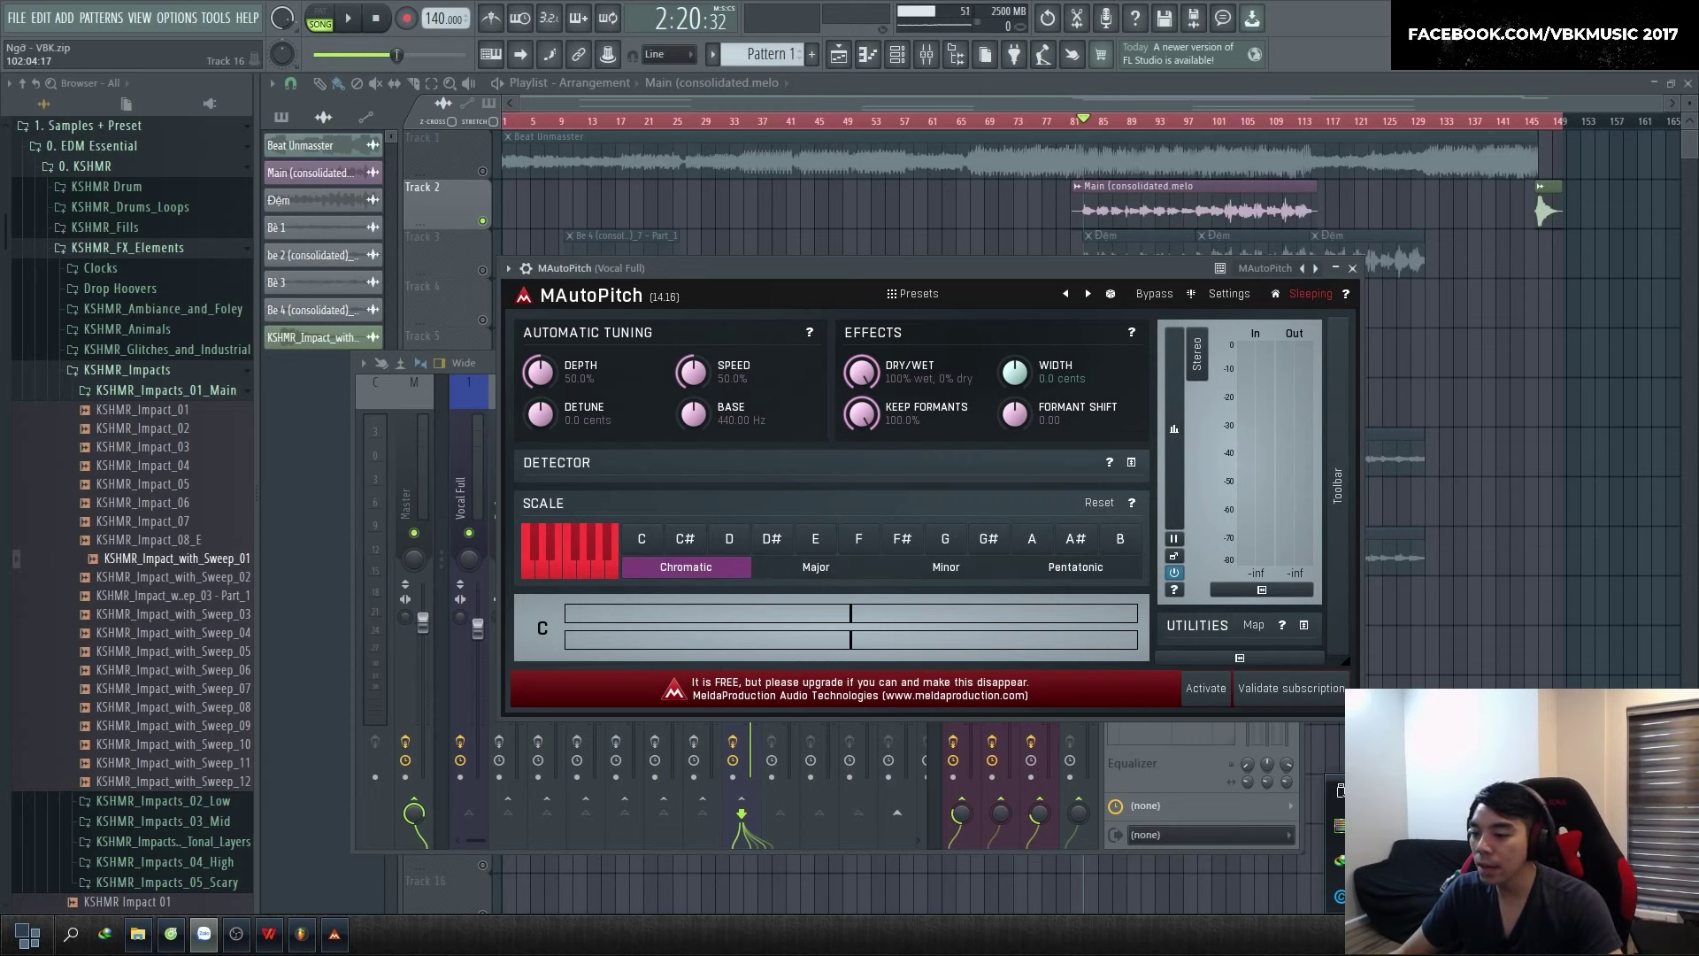
left_click(1407, 850)
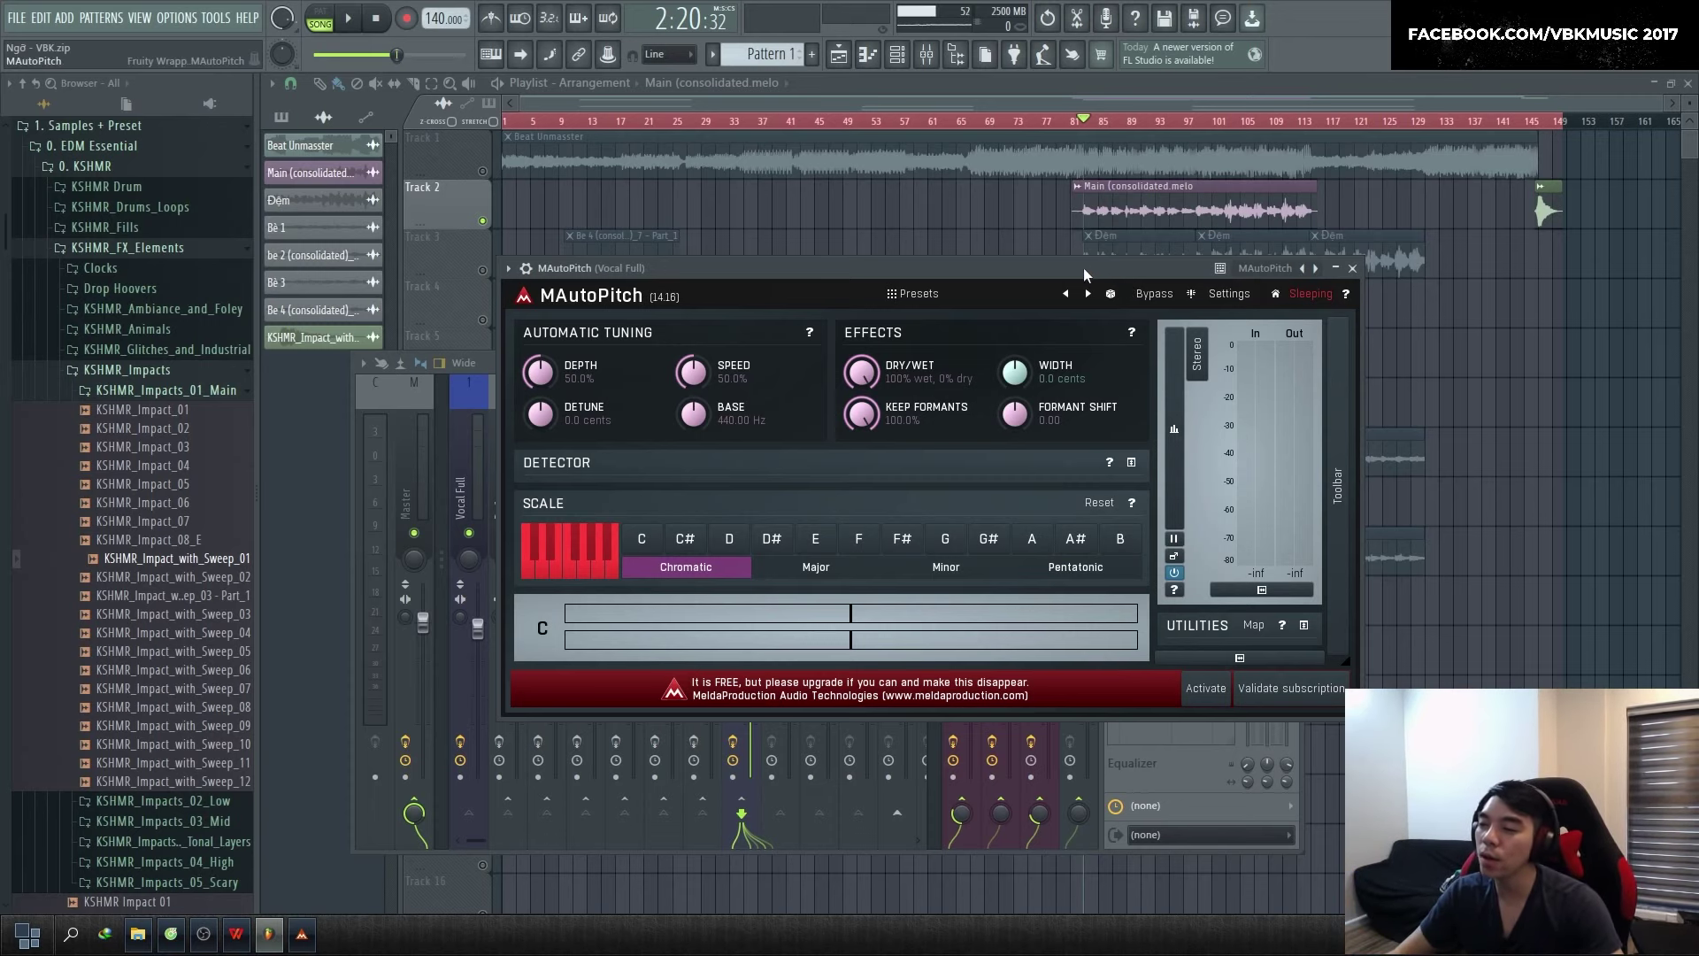
left_click_drag(1081, 268, 1130, 254)
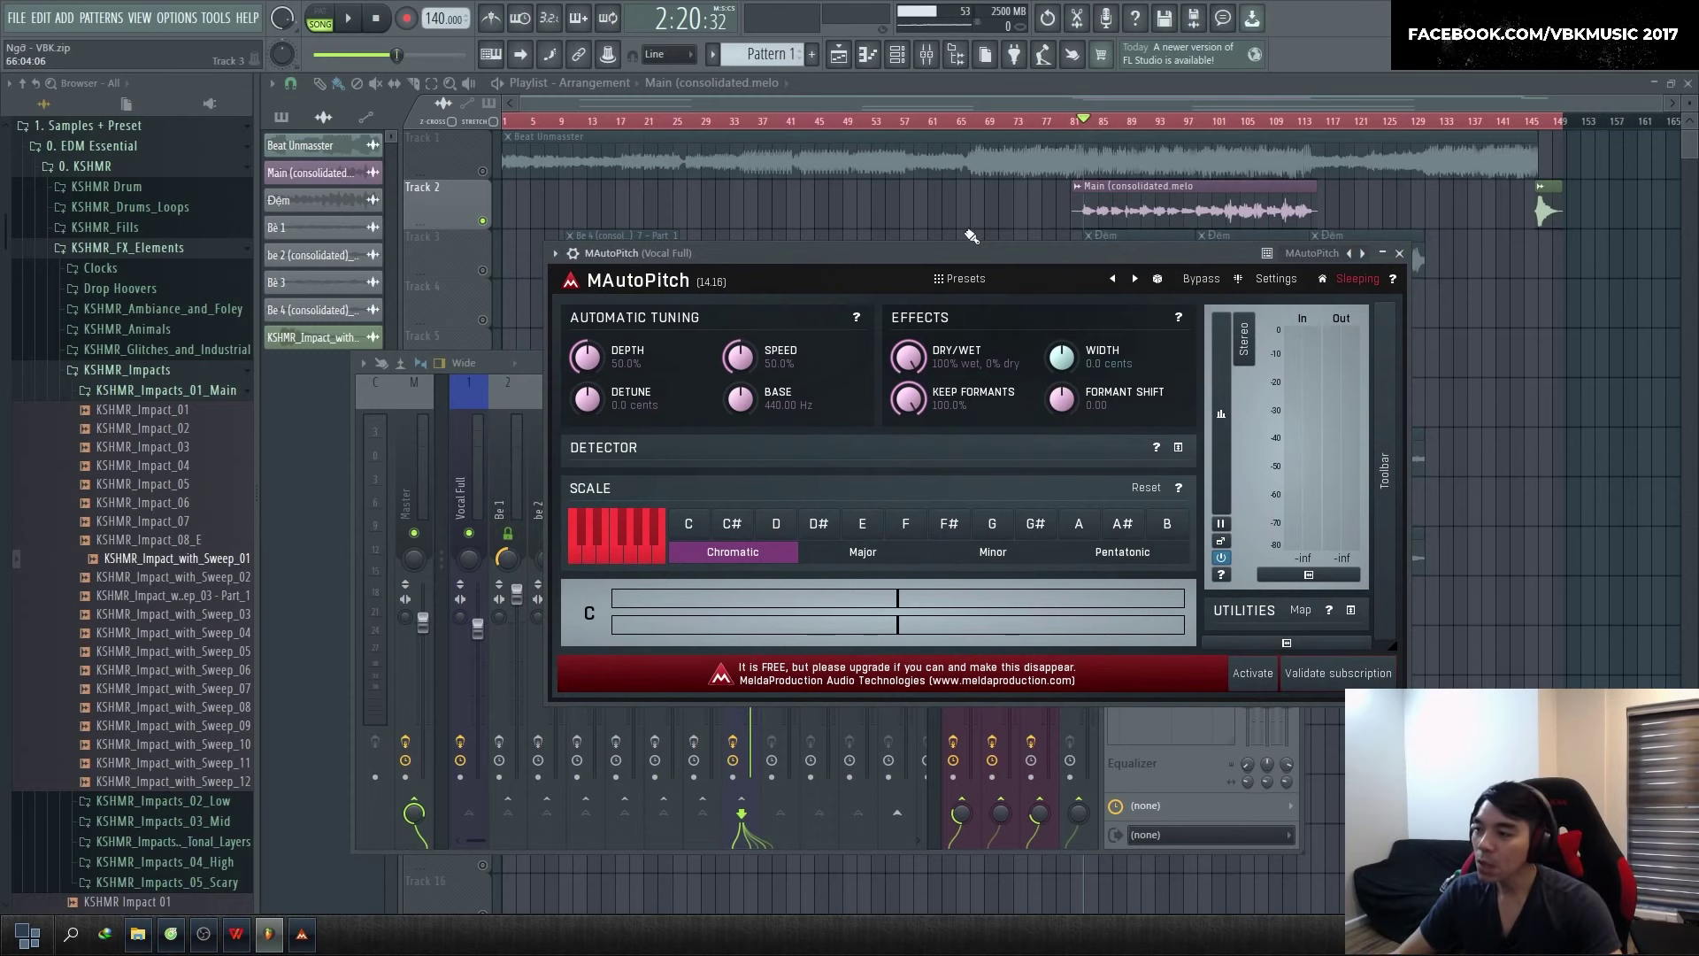
left_click_drag(964, 255, 959, 257)
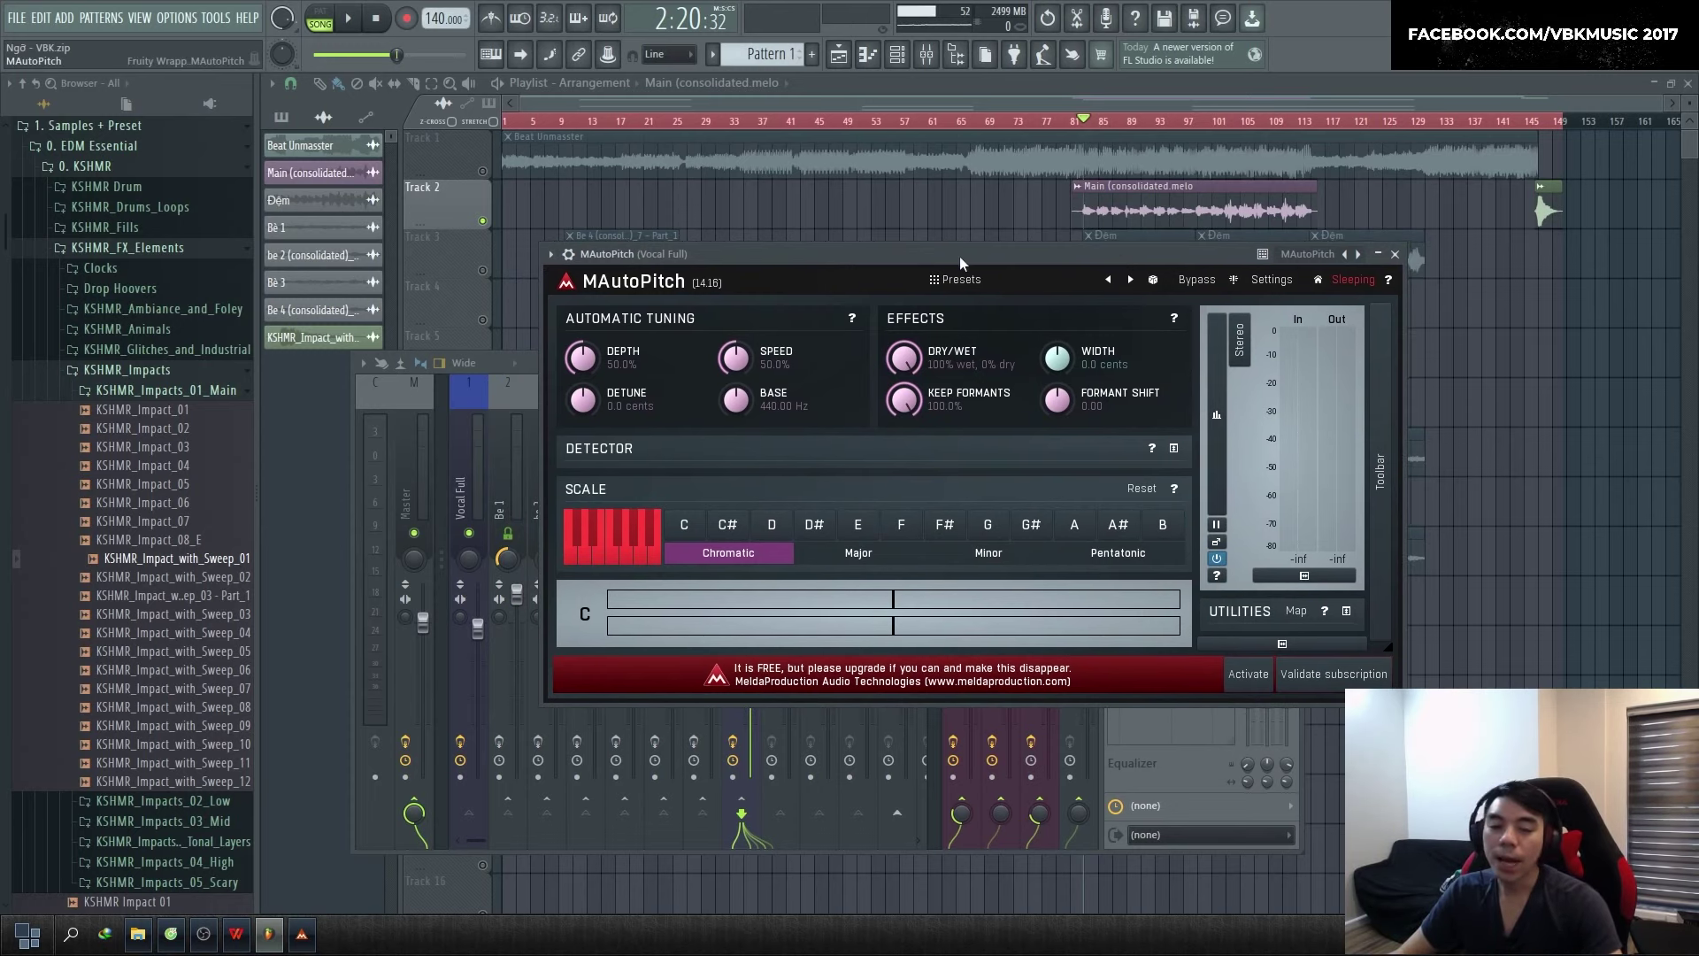
Set the automatic tuning Depth of MAutoPitch on mixer track 8 to 50.4%
left_click_drag(649, 338, 610, 333)
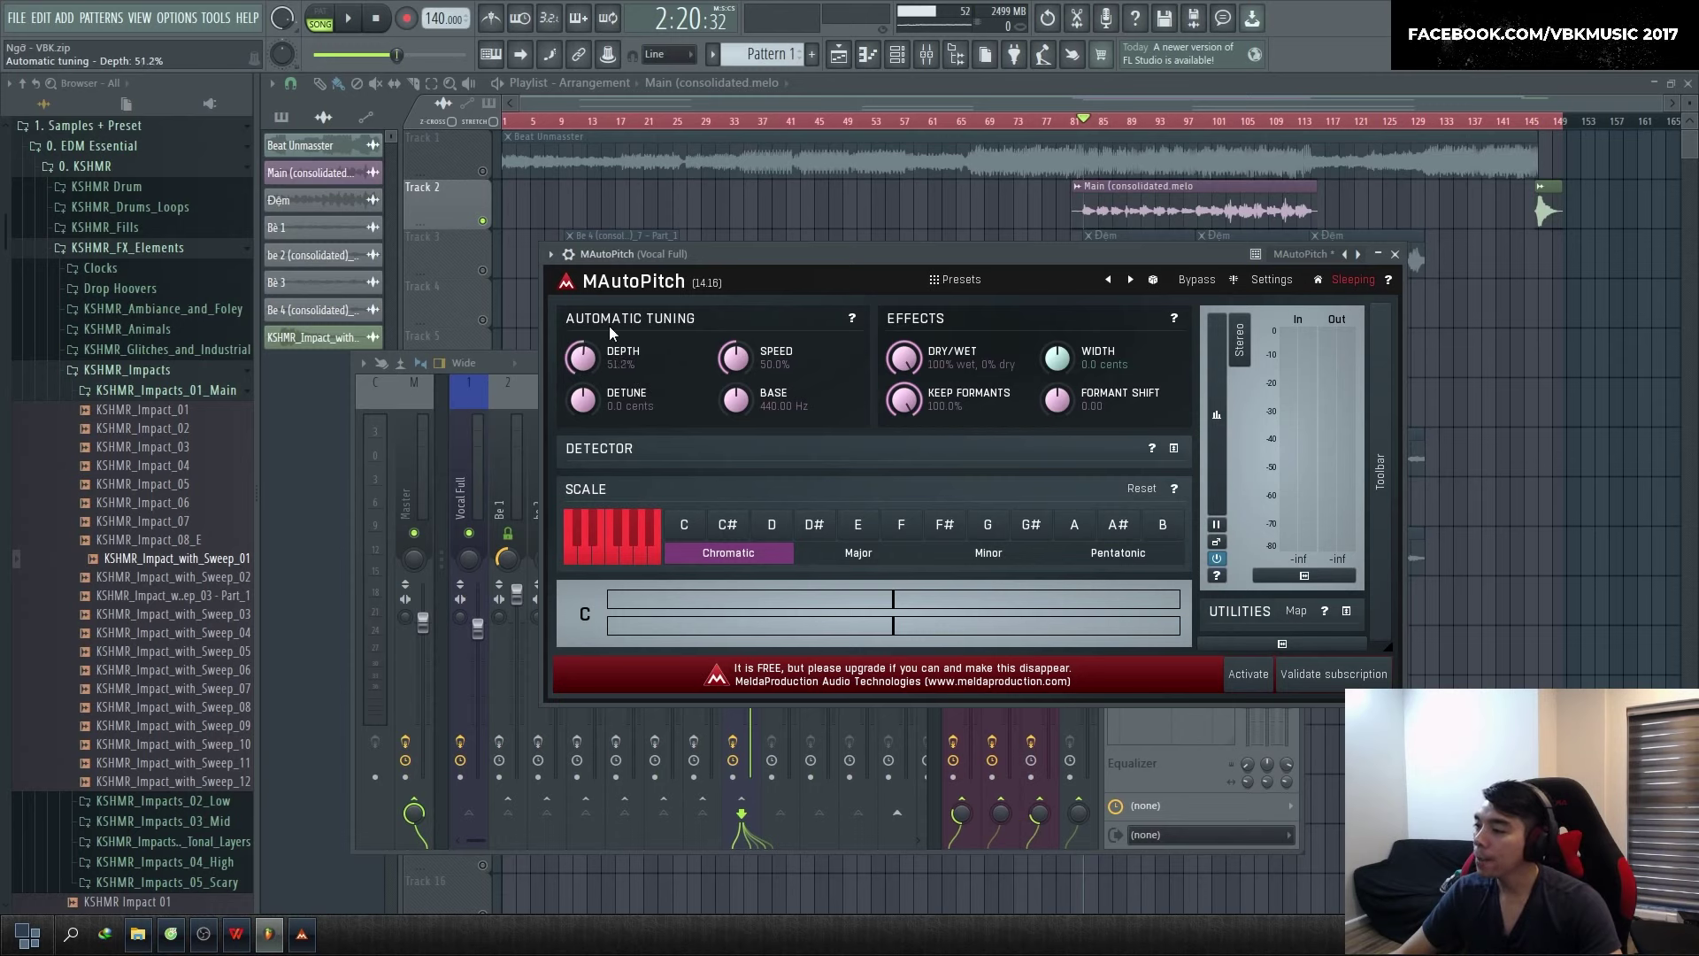
double_click(590, 376)
left_click(584, 364)
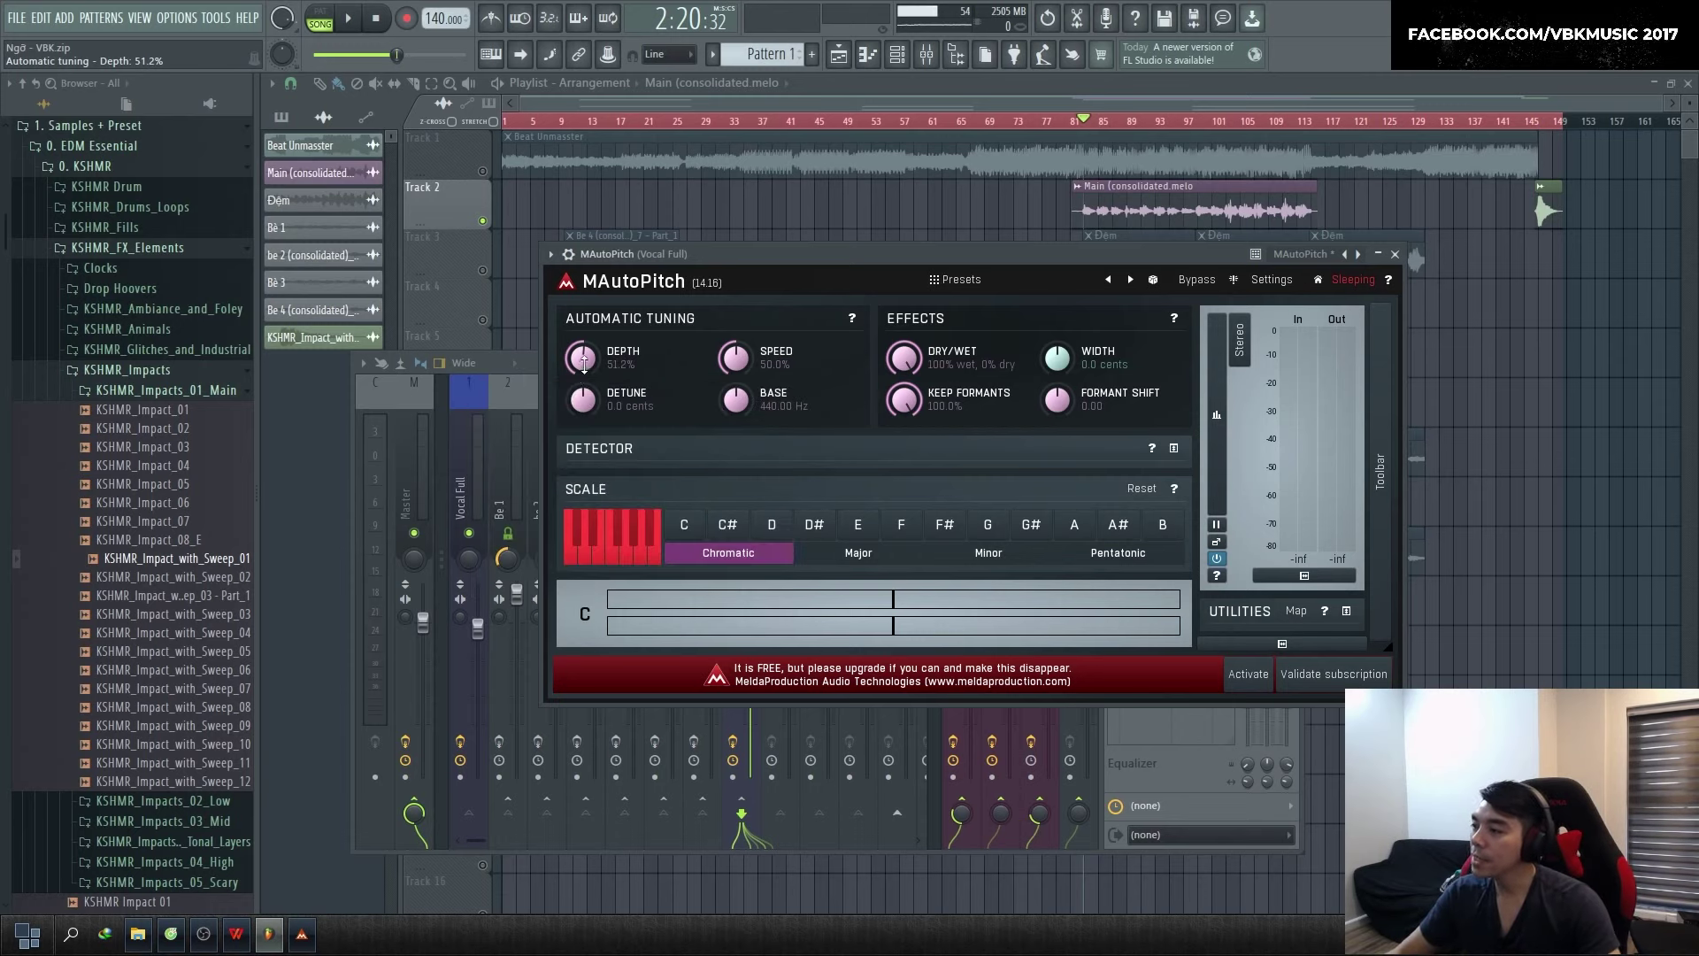
left_click_drag(584, 364, 584, 359)
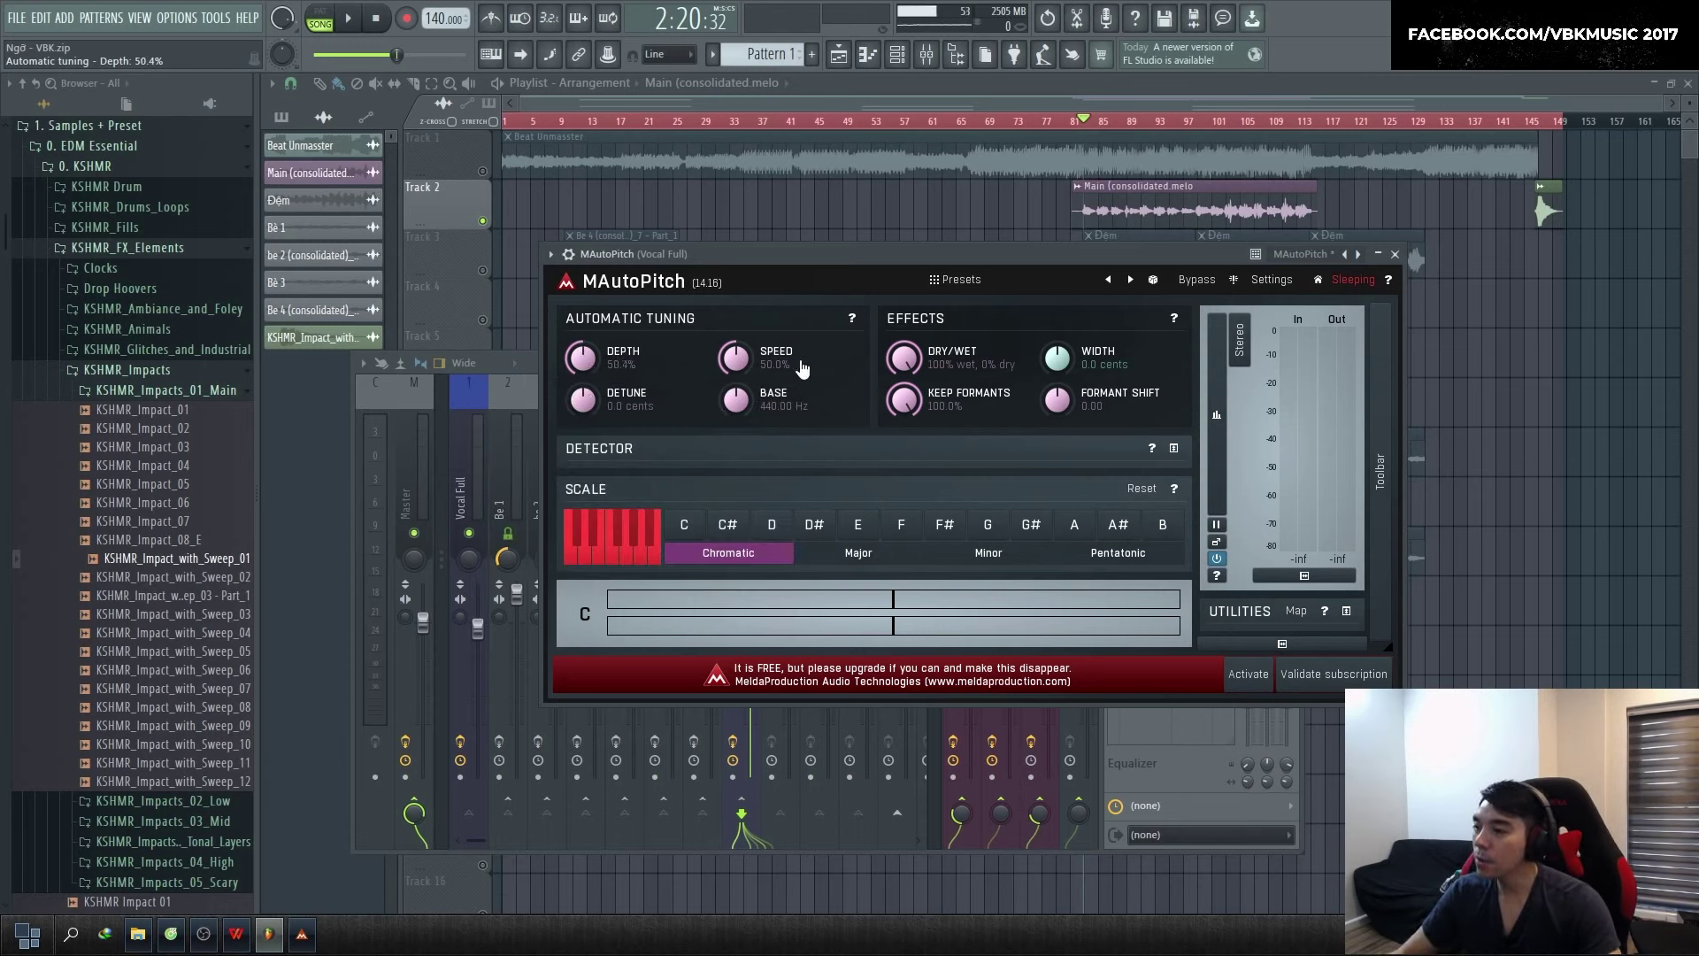
Play the vocal section with the MAutoPitch window of mixer track 8 open to check whether it receives signal
right_click(940, 202)
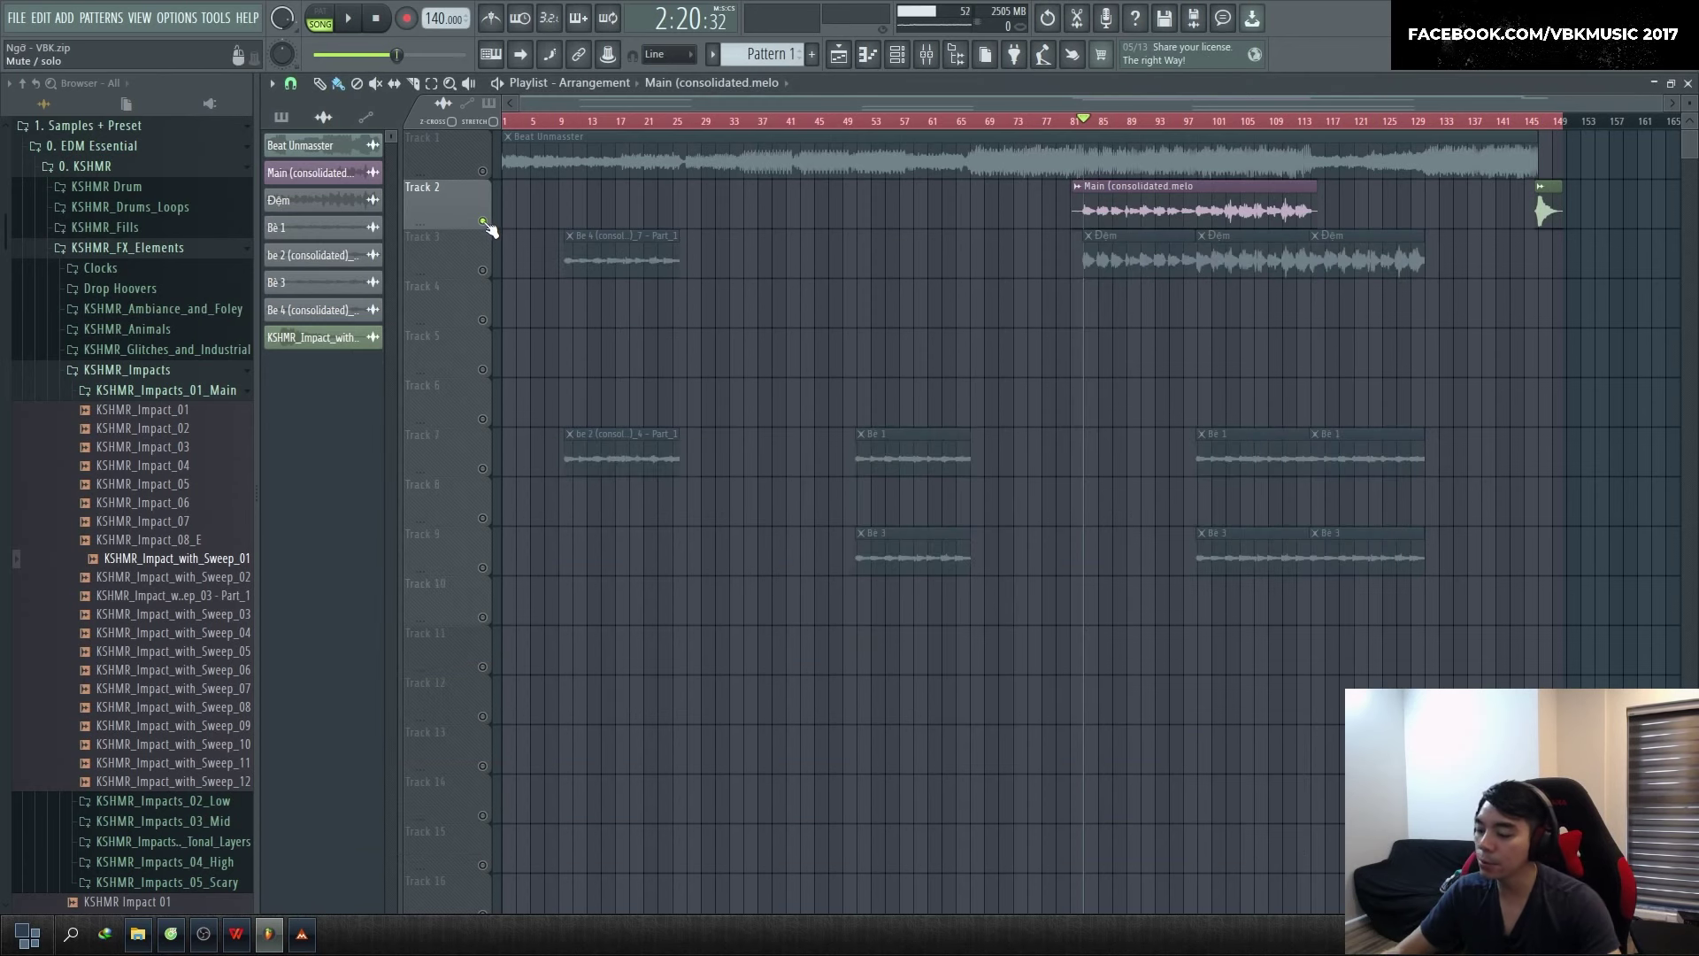
key("F9")
key("space")
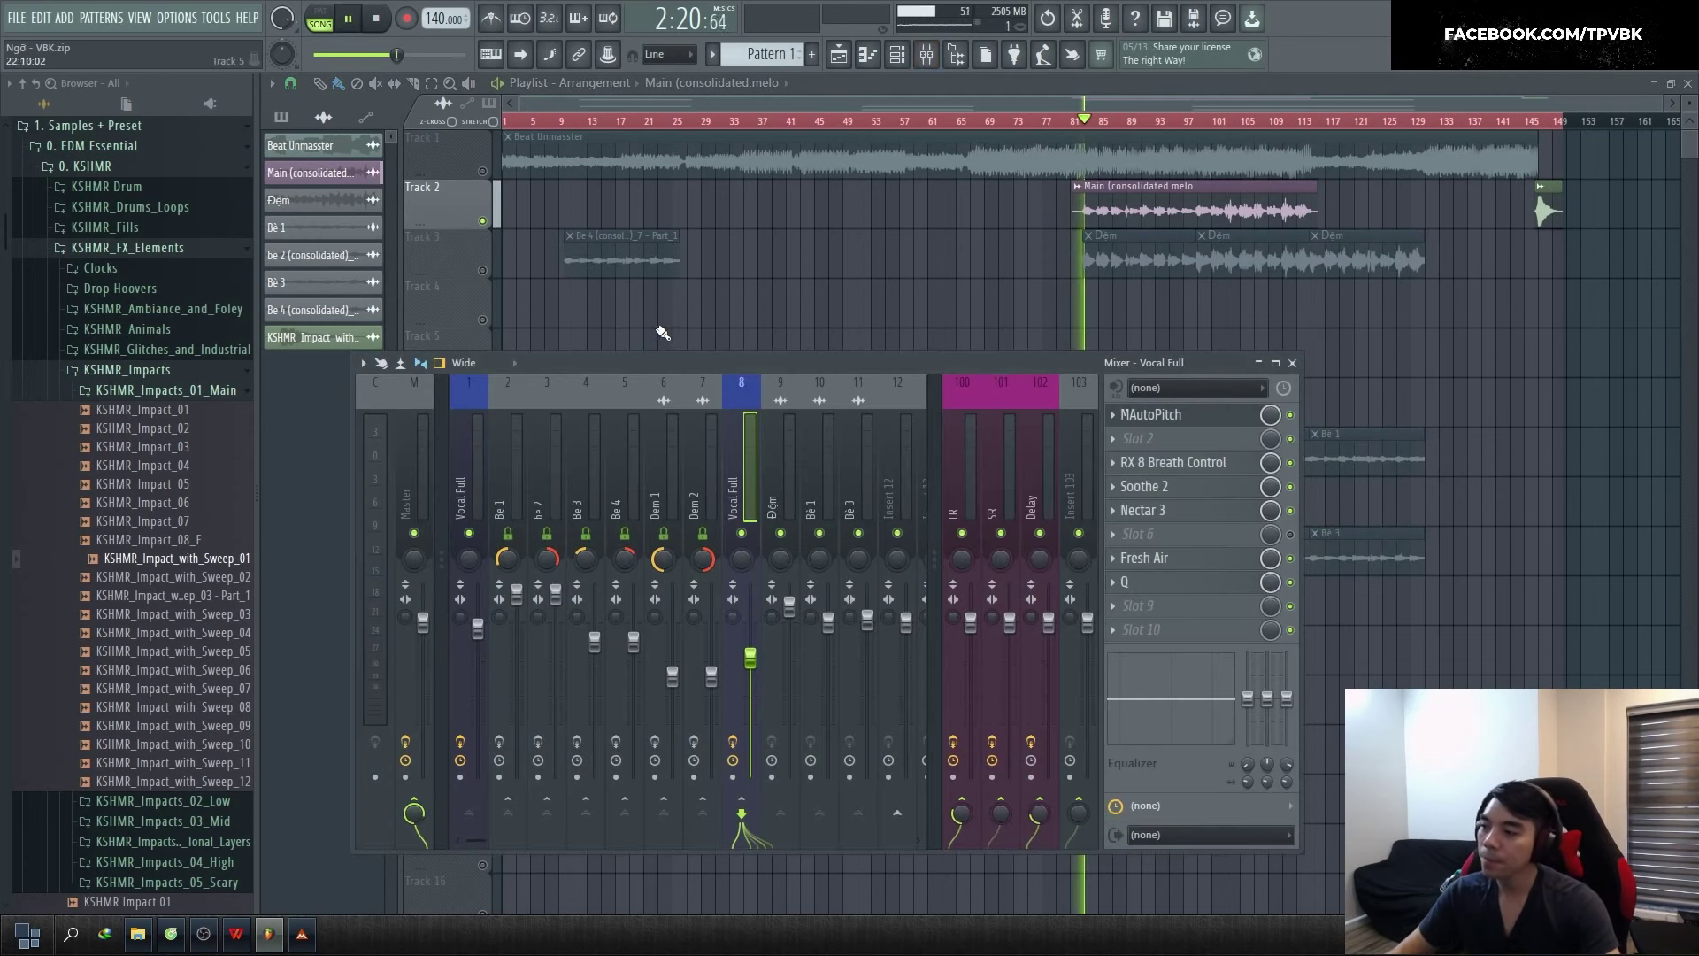
left_click(1180, 416)
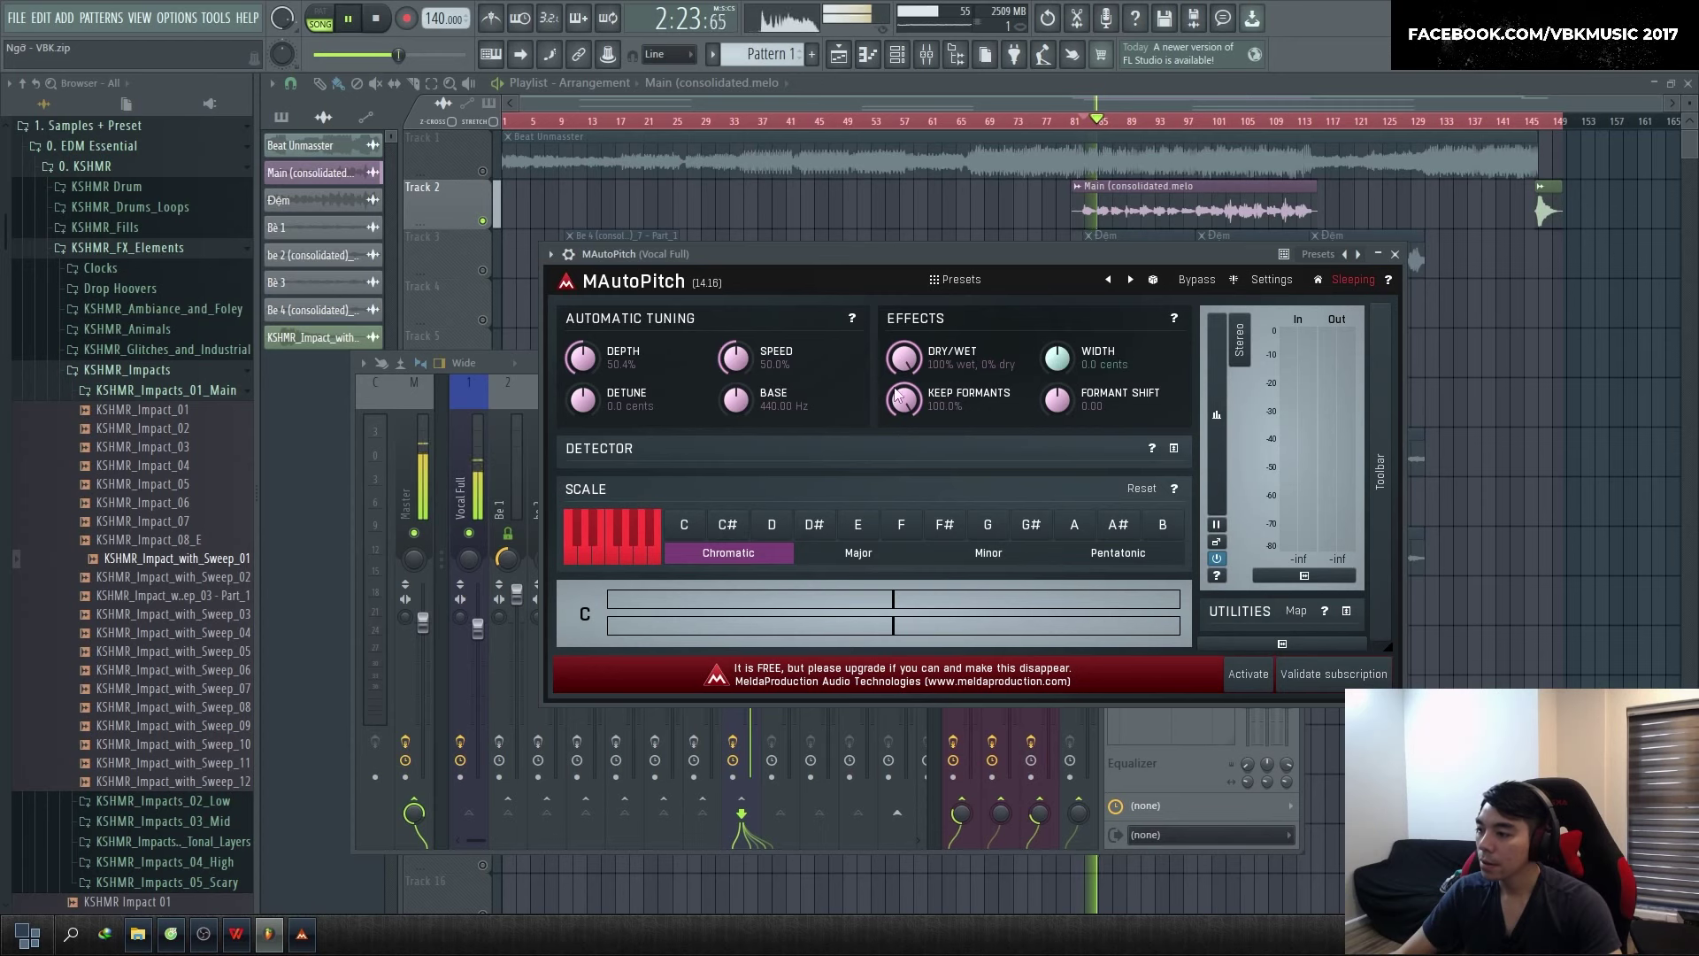
left_click_drag(942, 253, 1329, 275)
left_click_drag(1111, 283, 1005, 270)
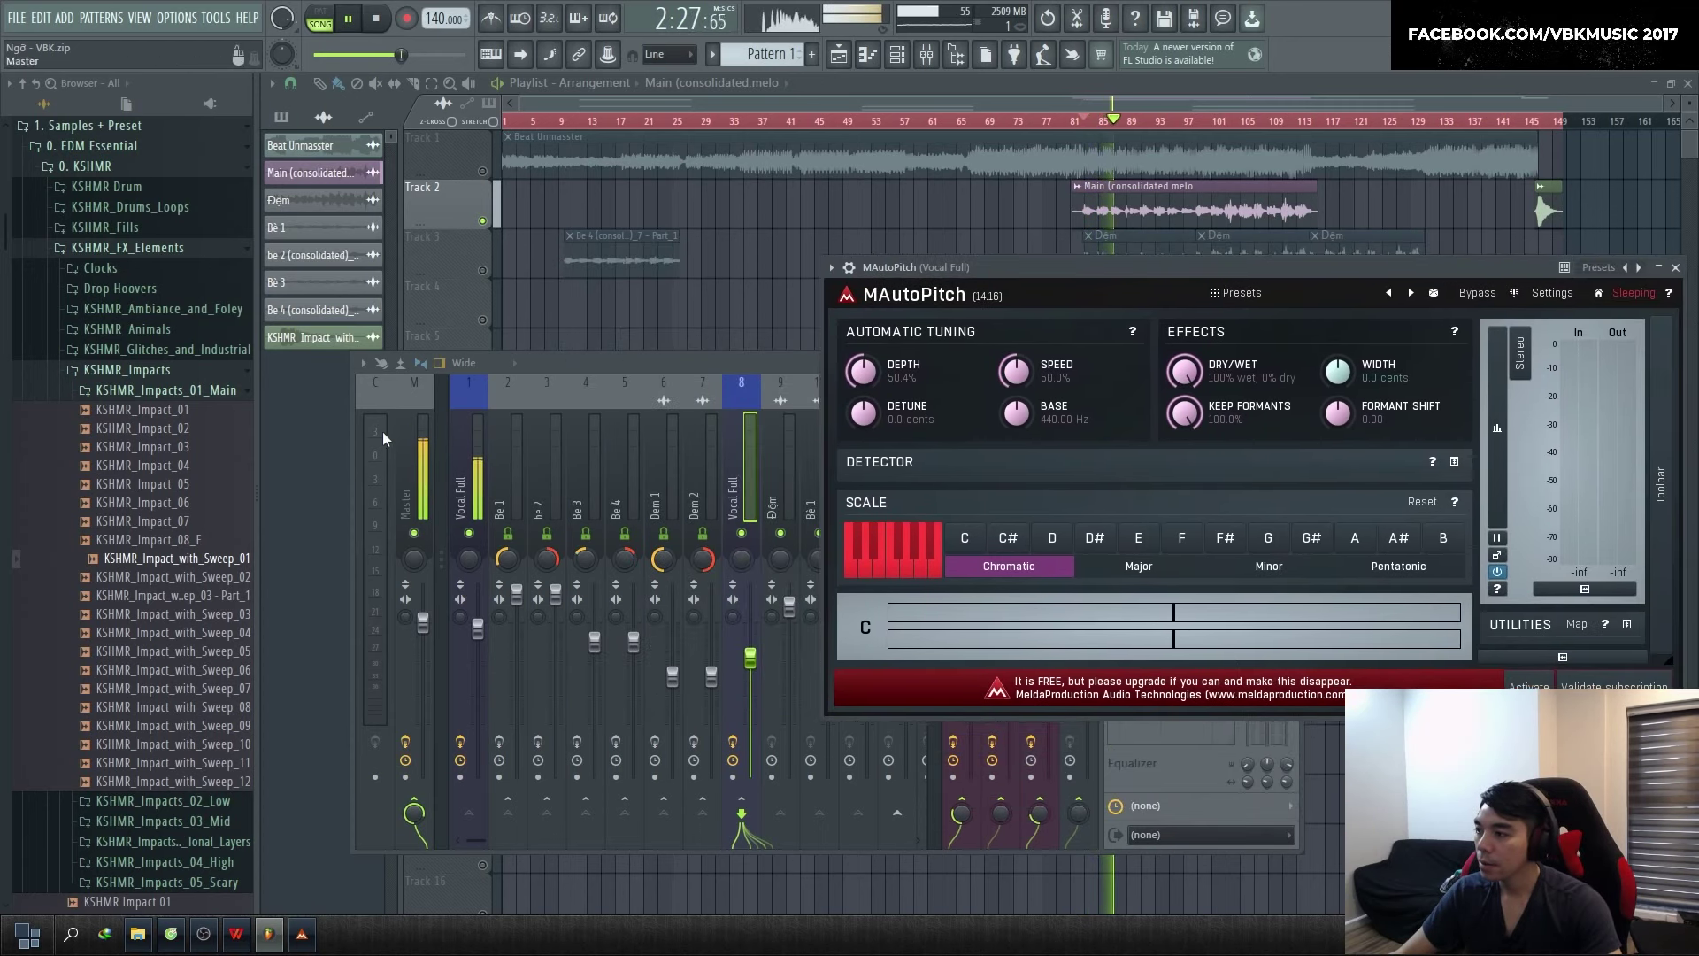
key("space")
Load MAutoPitch into slot 1 of the Vocal Full mixer track 1 and close the track 8 instance's window
left_click(470, 483)
key("space")
left_click(1208, 416)
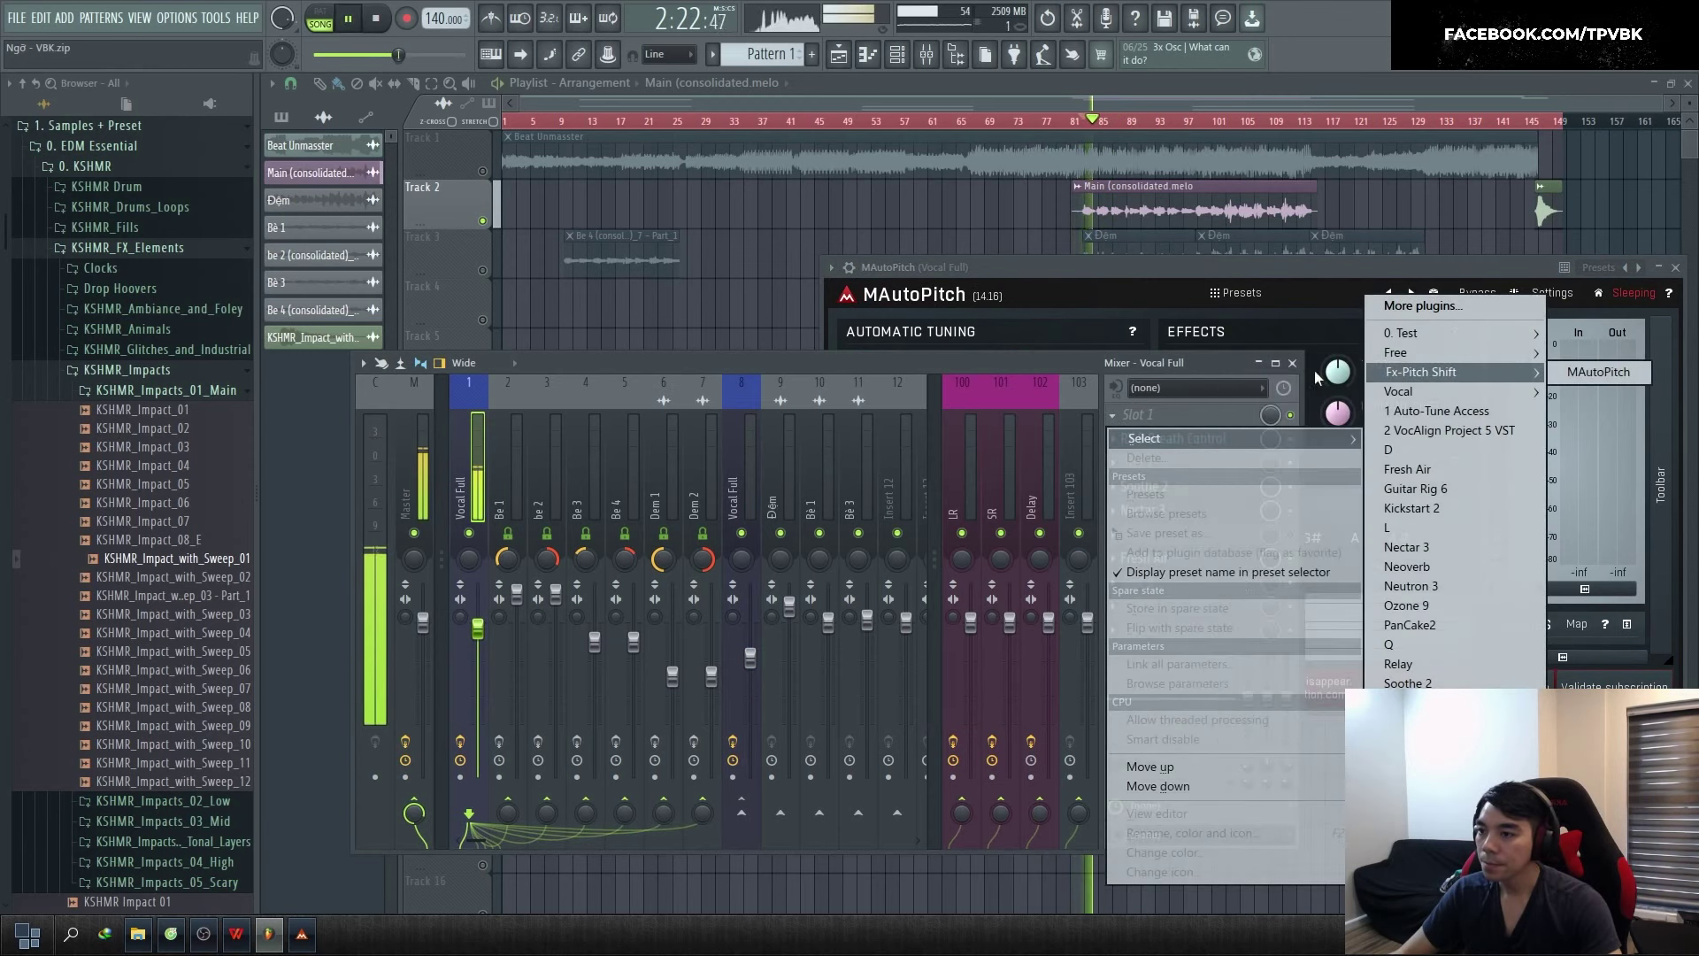
left_click(1598, 372)
left_click_drag(1492, 273, 1447, 277)
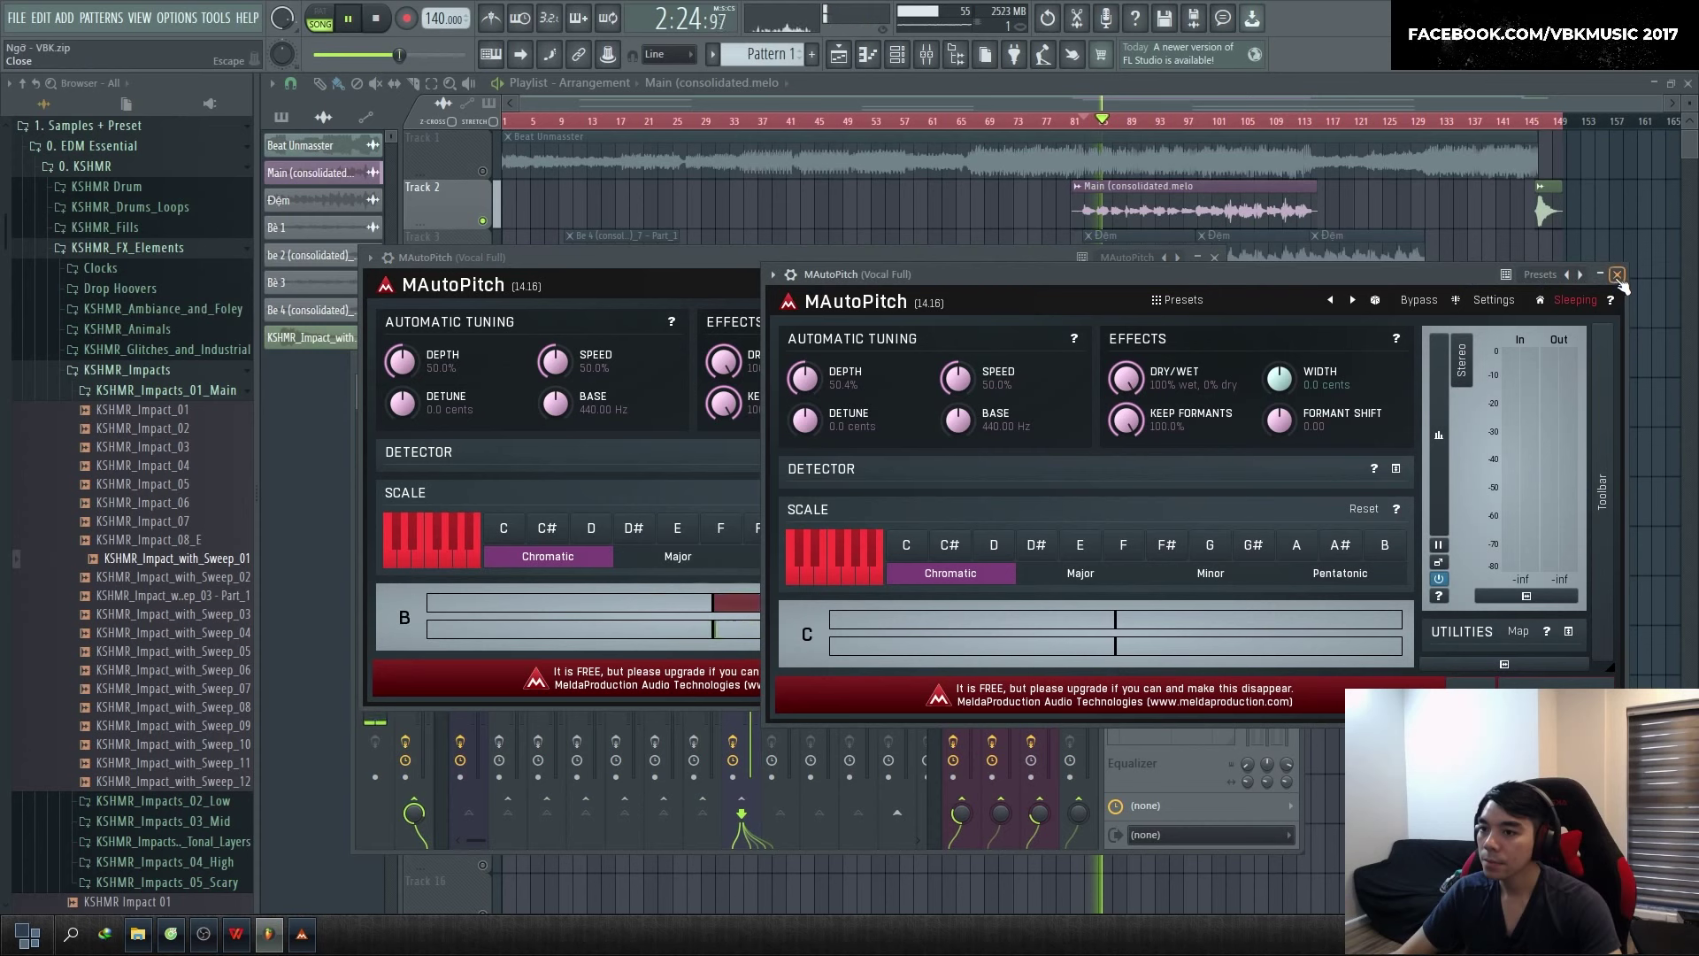
left_click(1619, 276)
left_click_drag(832, 257, 990, 231)
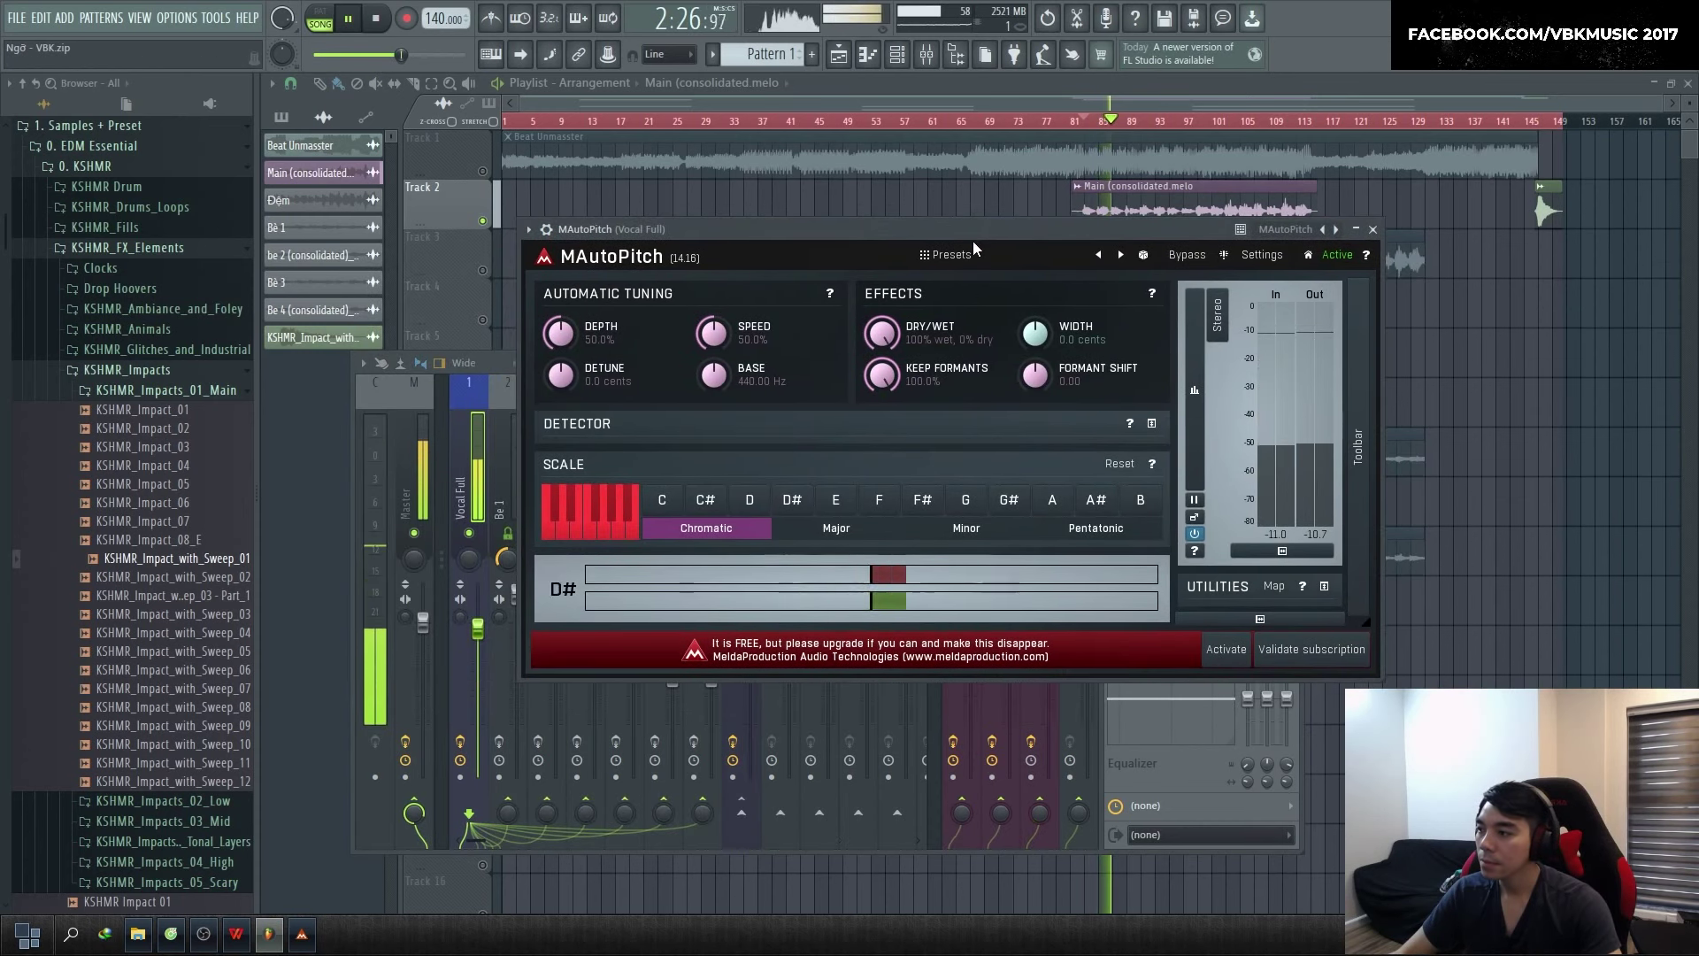
Raise the Master track's volume to 125% while playing the vocal through MAutoPitch
key("space")
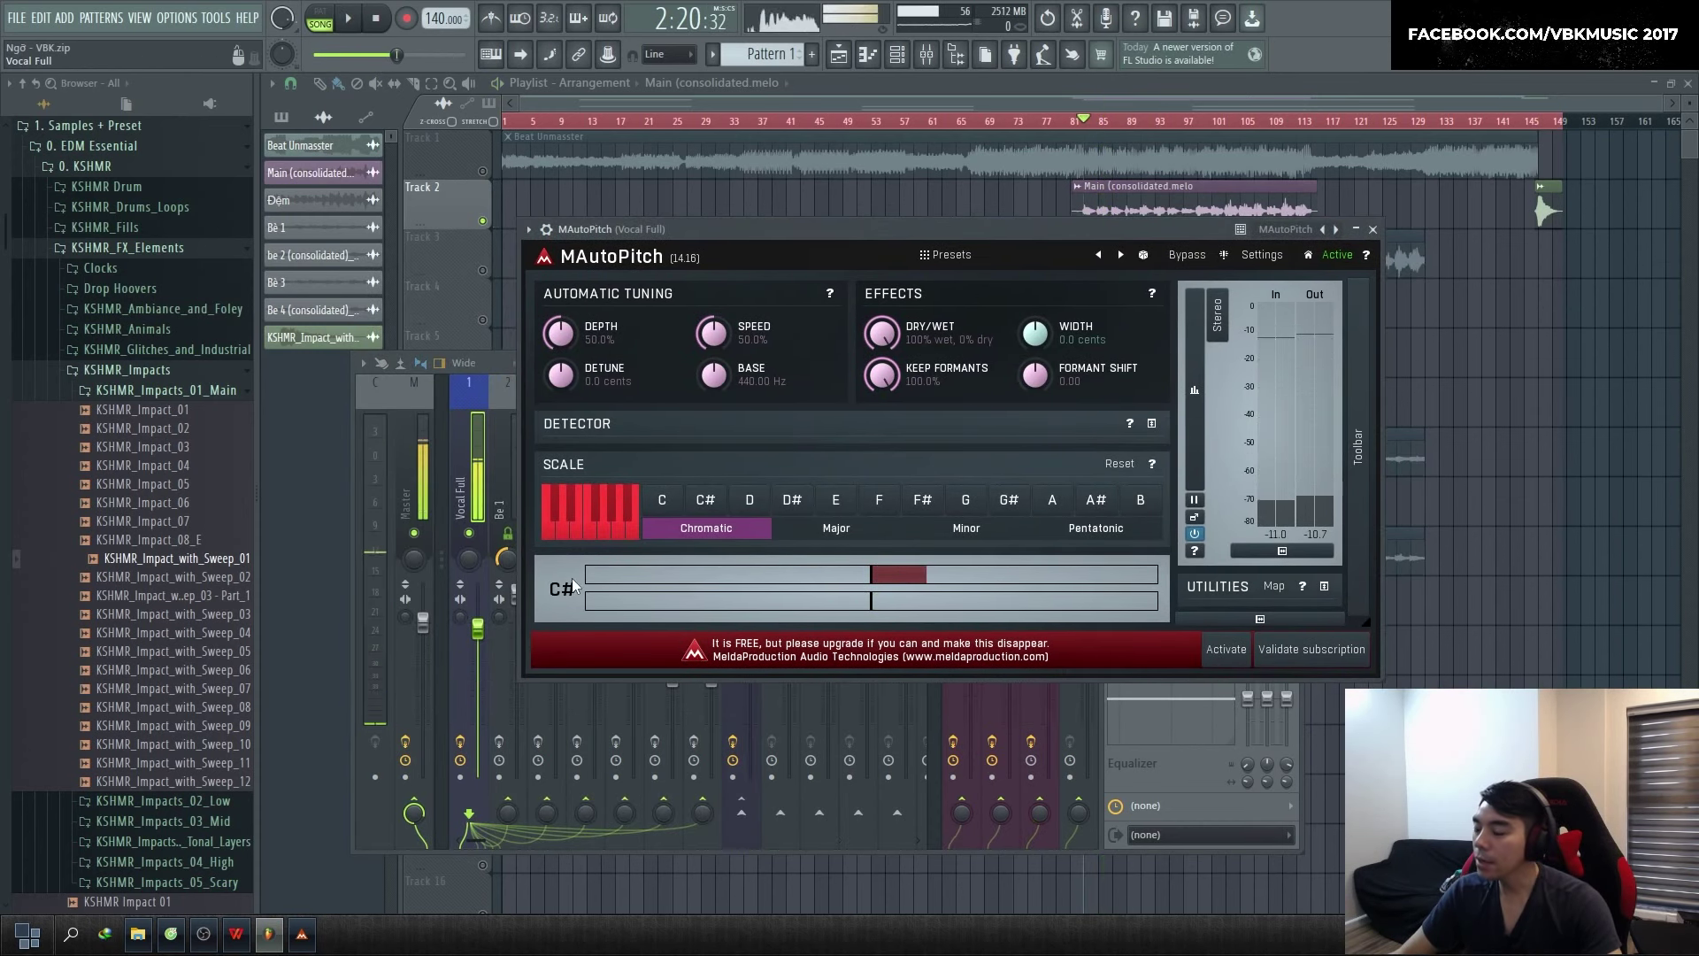
left_click_drag(809, 228, 841, 220)
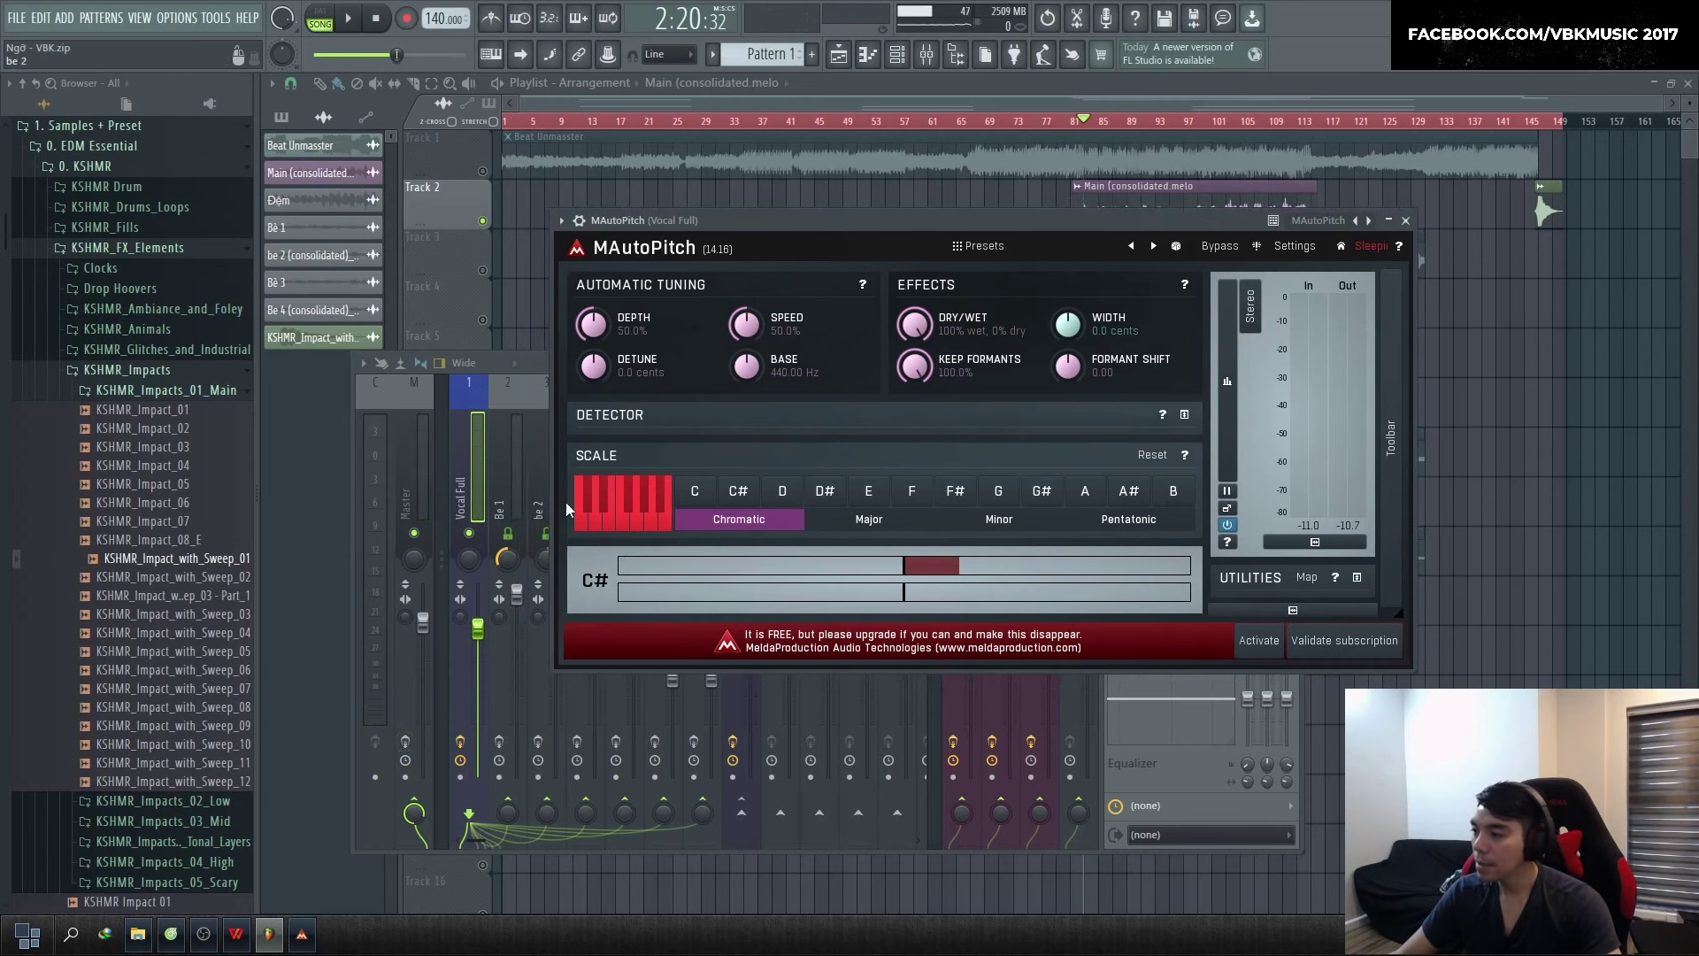
key("space")
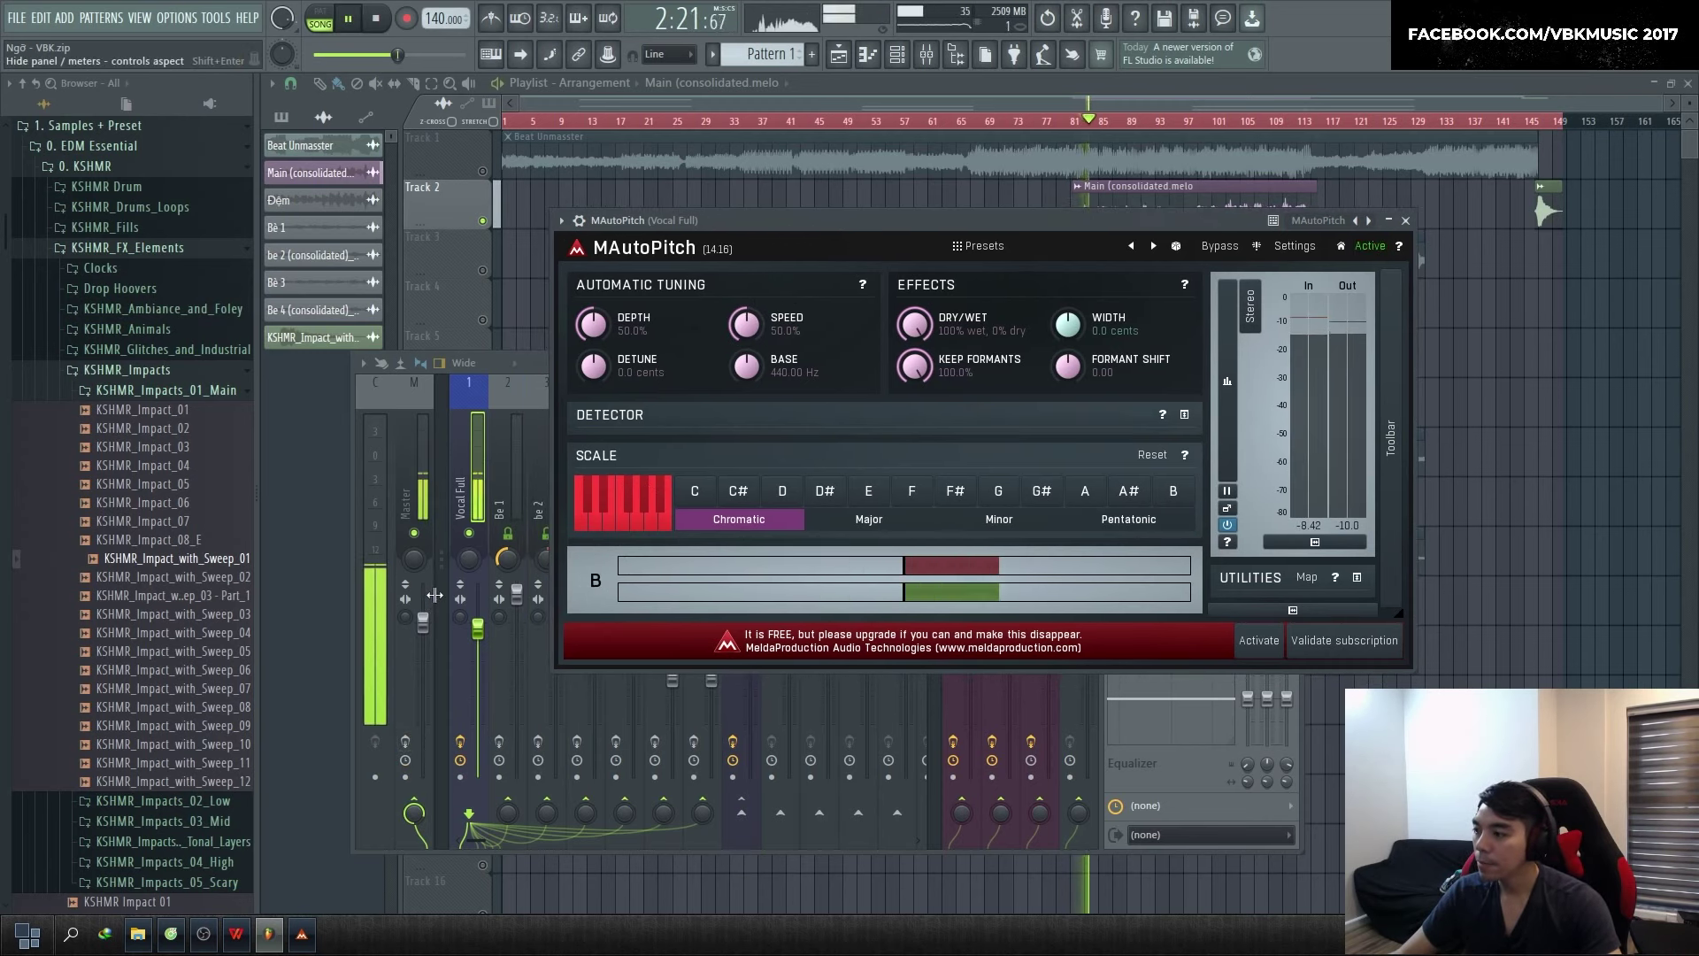
left_click_drag(423, 622, 423, 588)
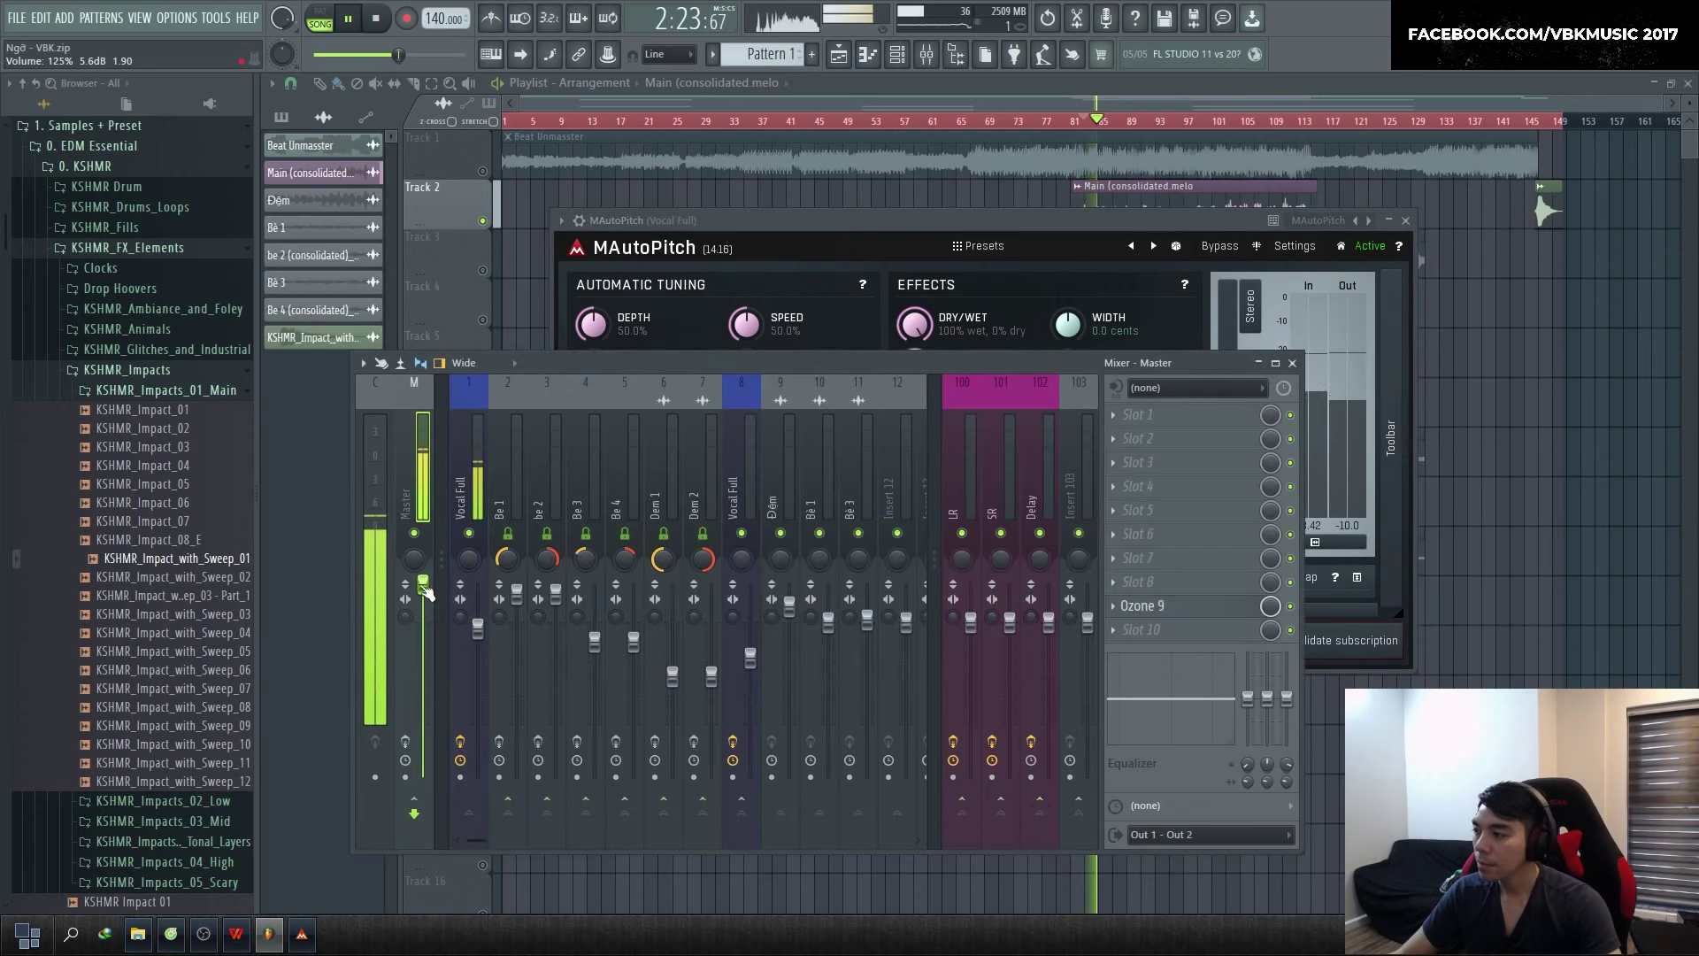
left_click(842, 228)
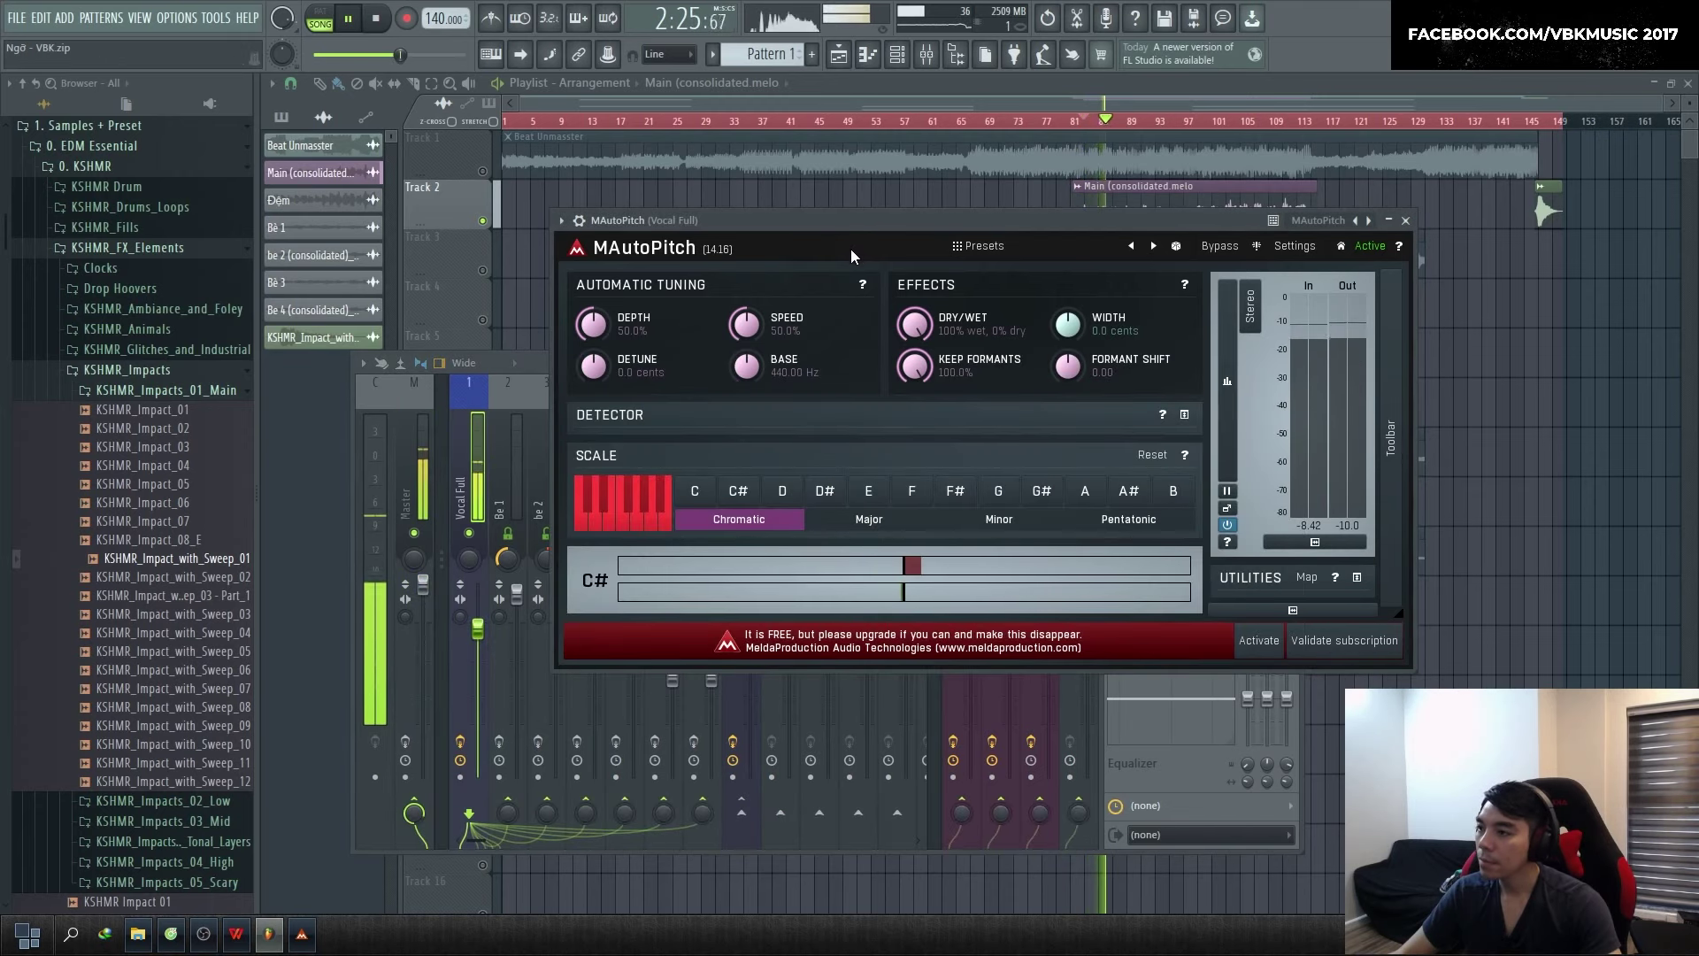
key("space")
Reset the time stretching of the Main (consolidated) vocal clip on Track 2 and set its stretch mode to Resample
right_click(912, 195)
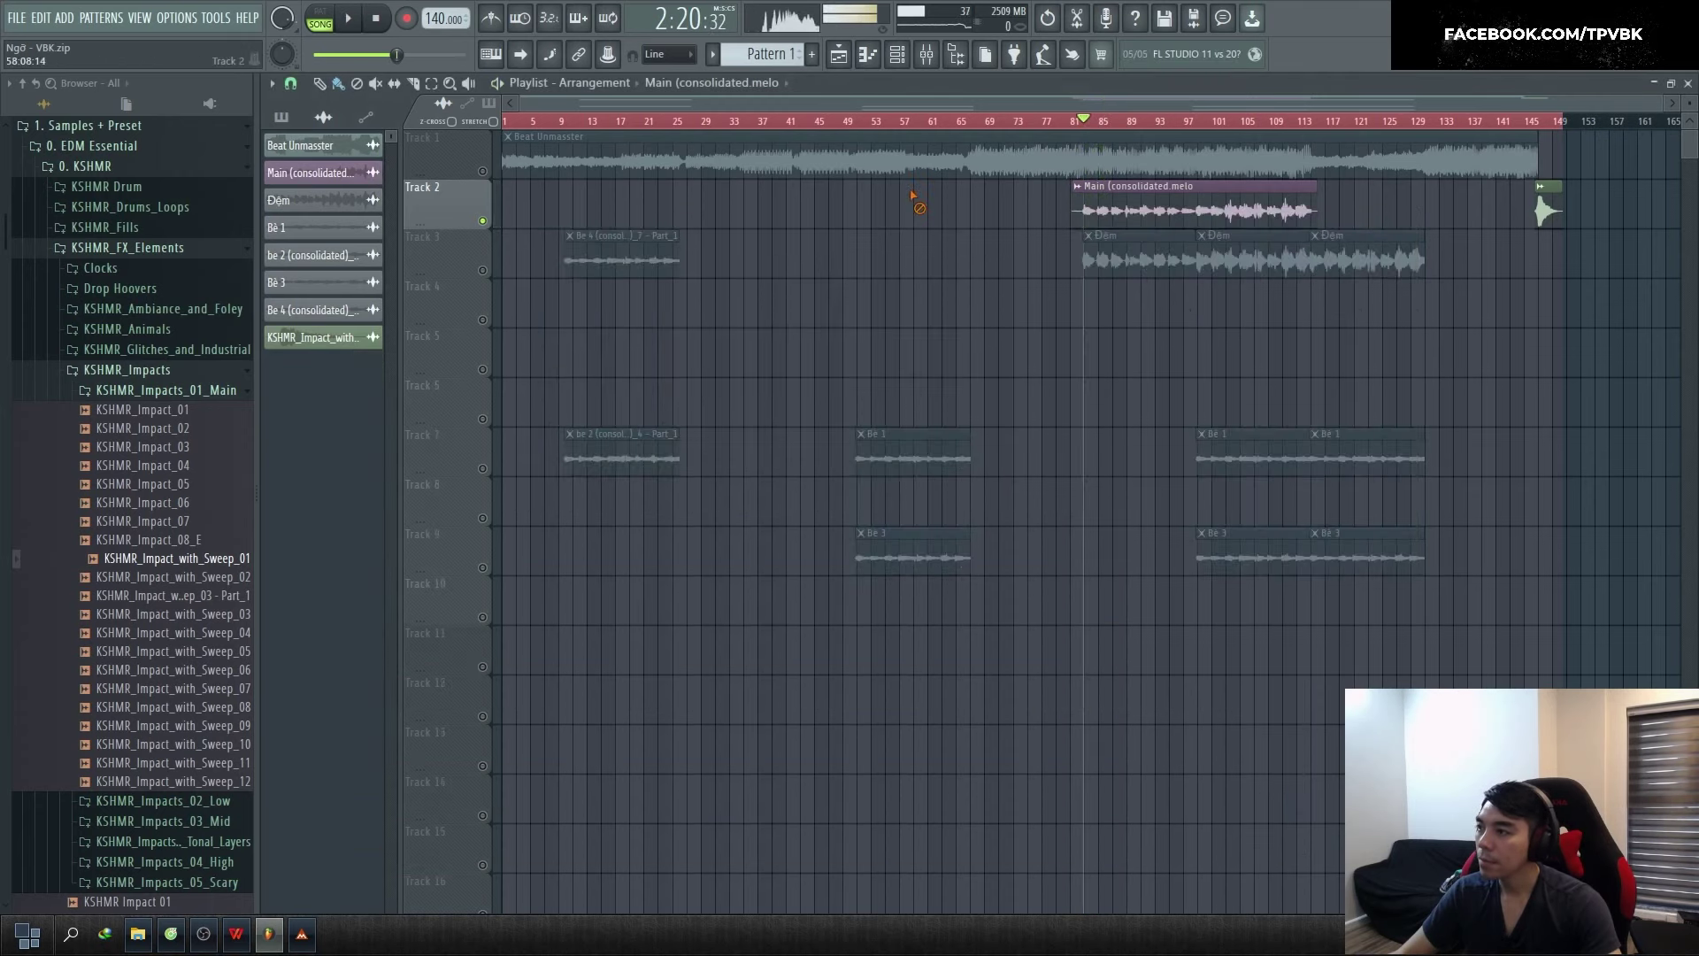
double_click(1145, 209)
right_click(752, 398)
left_click(782, 414)
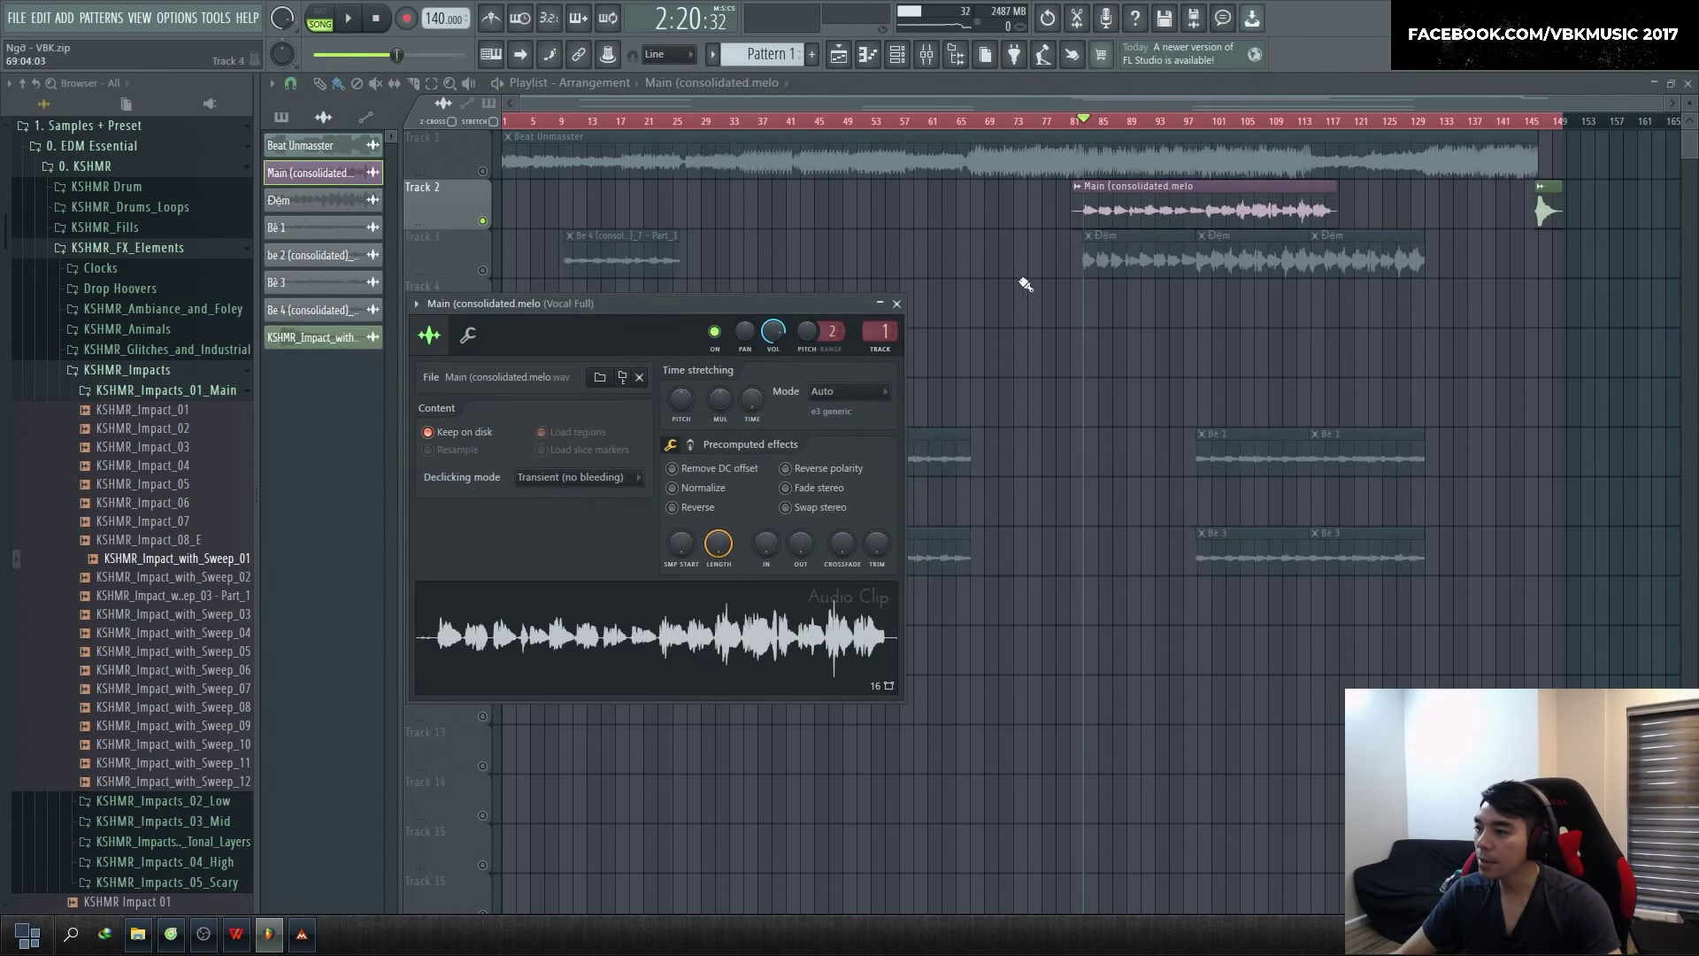
left_click(874, 392)
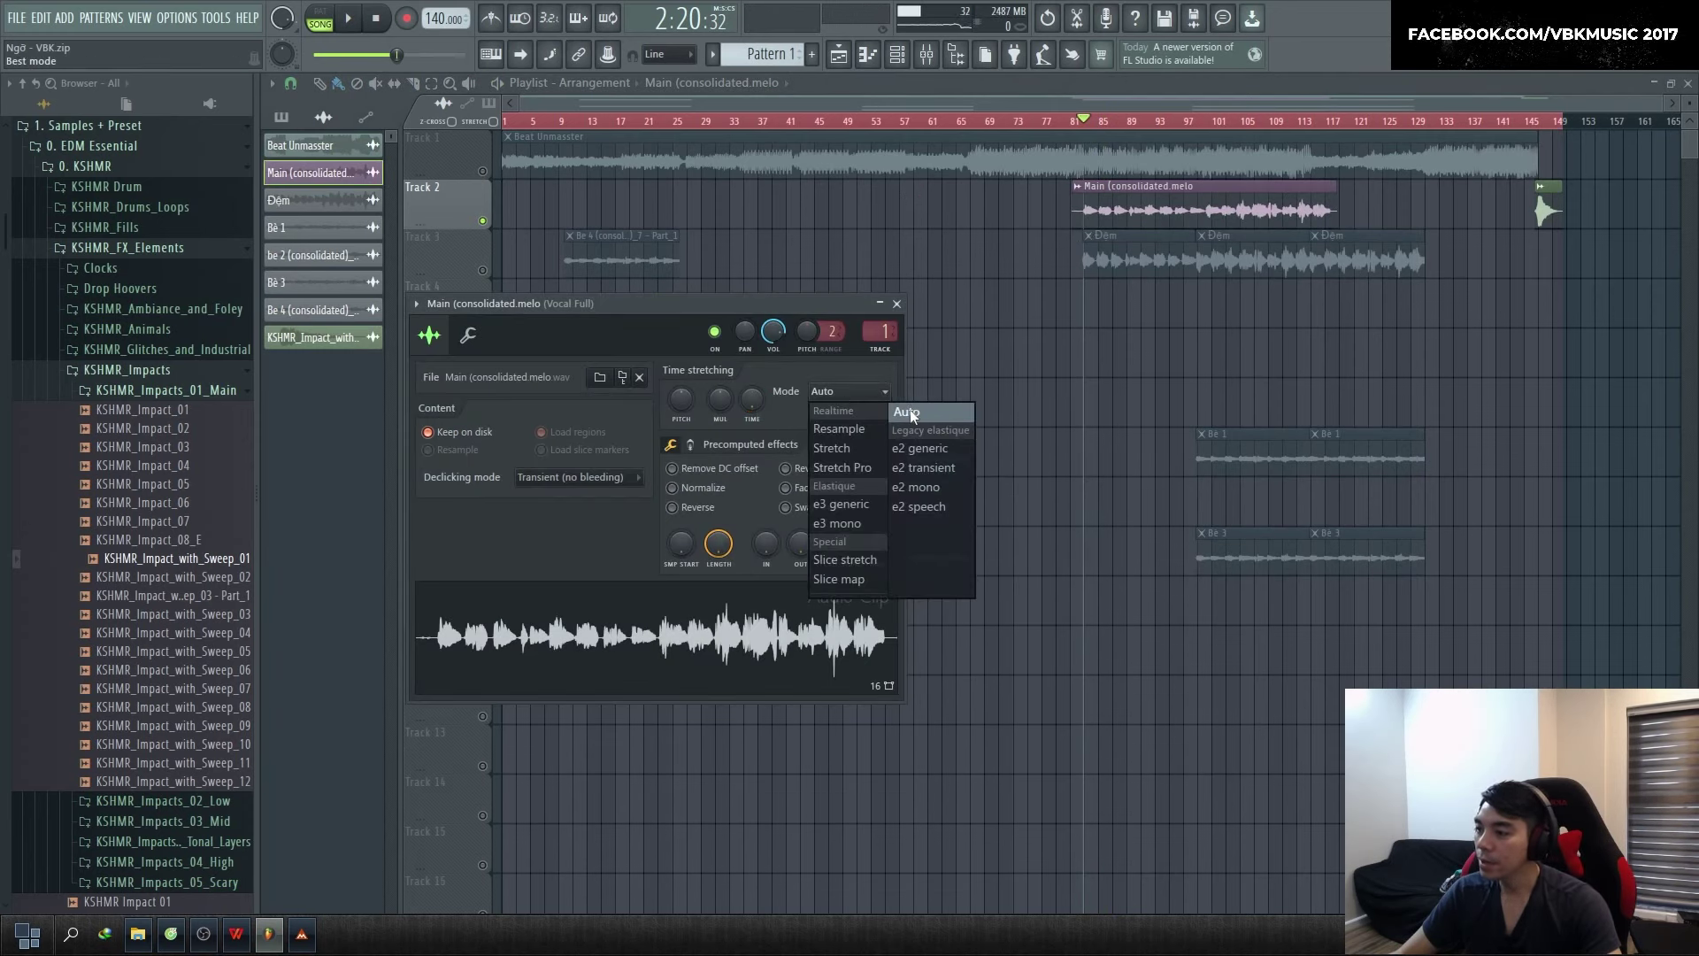
left_click(840, 425)
key("Escape")
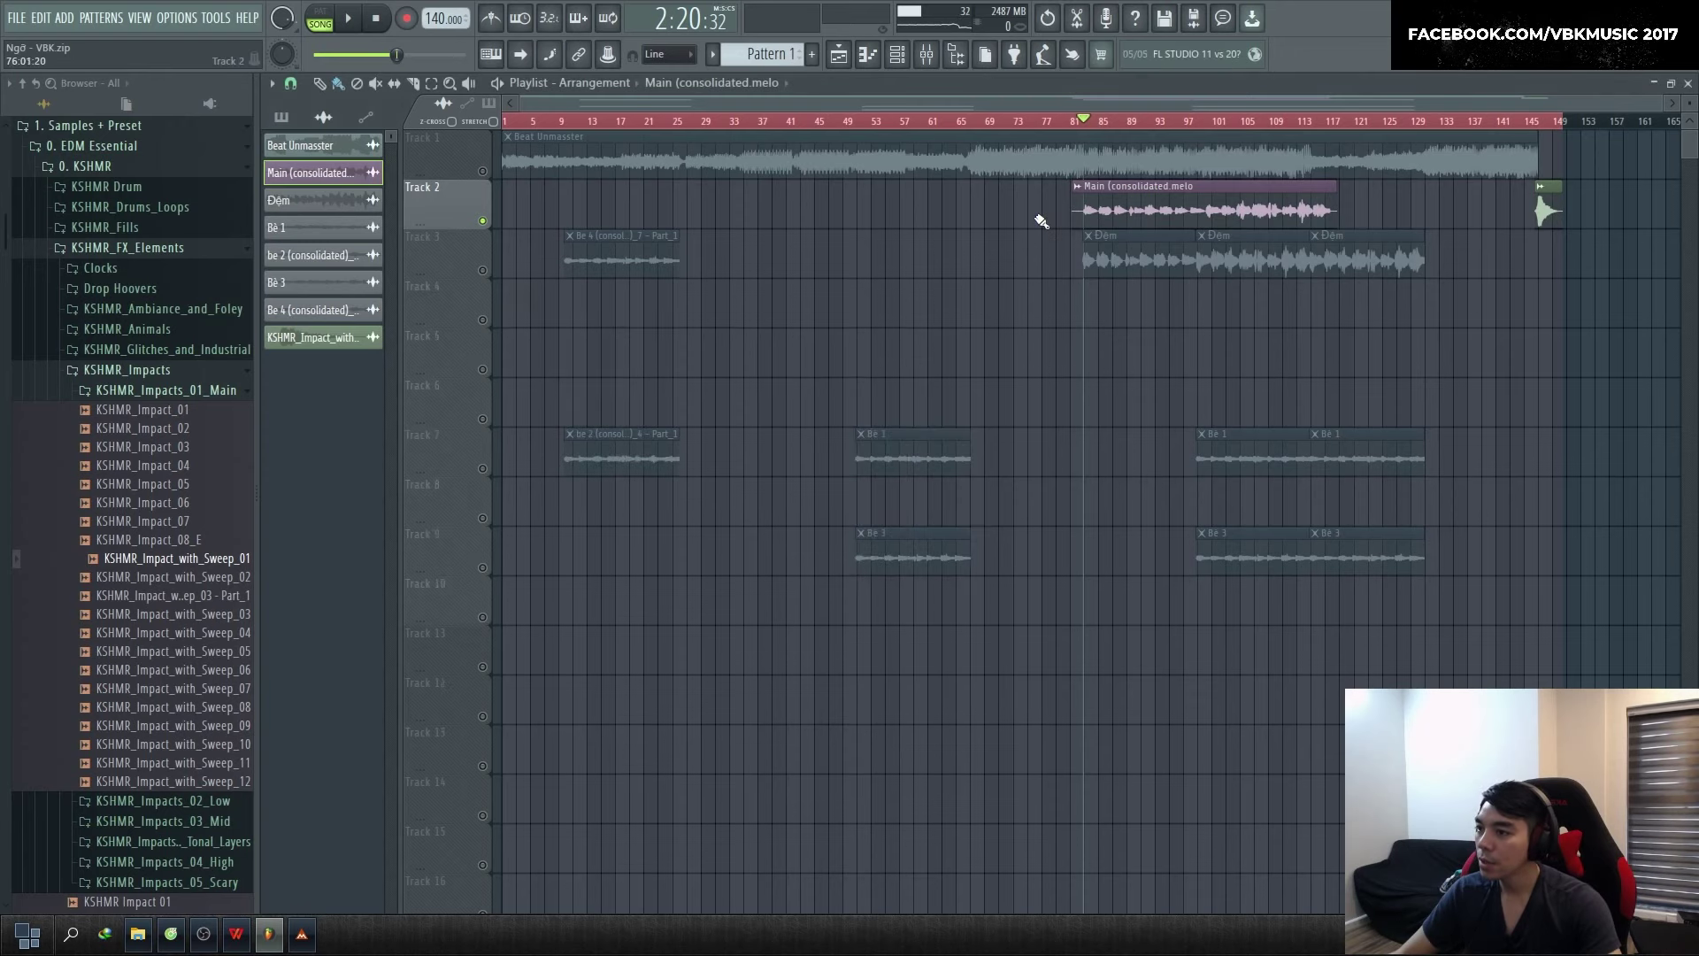
Play the vocal section and raise the send from Vocal Full mixer track 1 to the LR track to 43%
key("space")
key("F9")
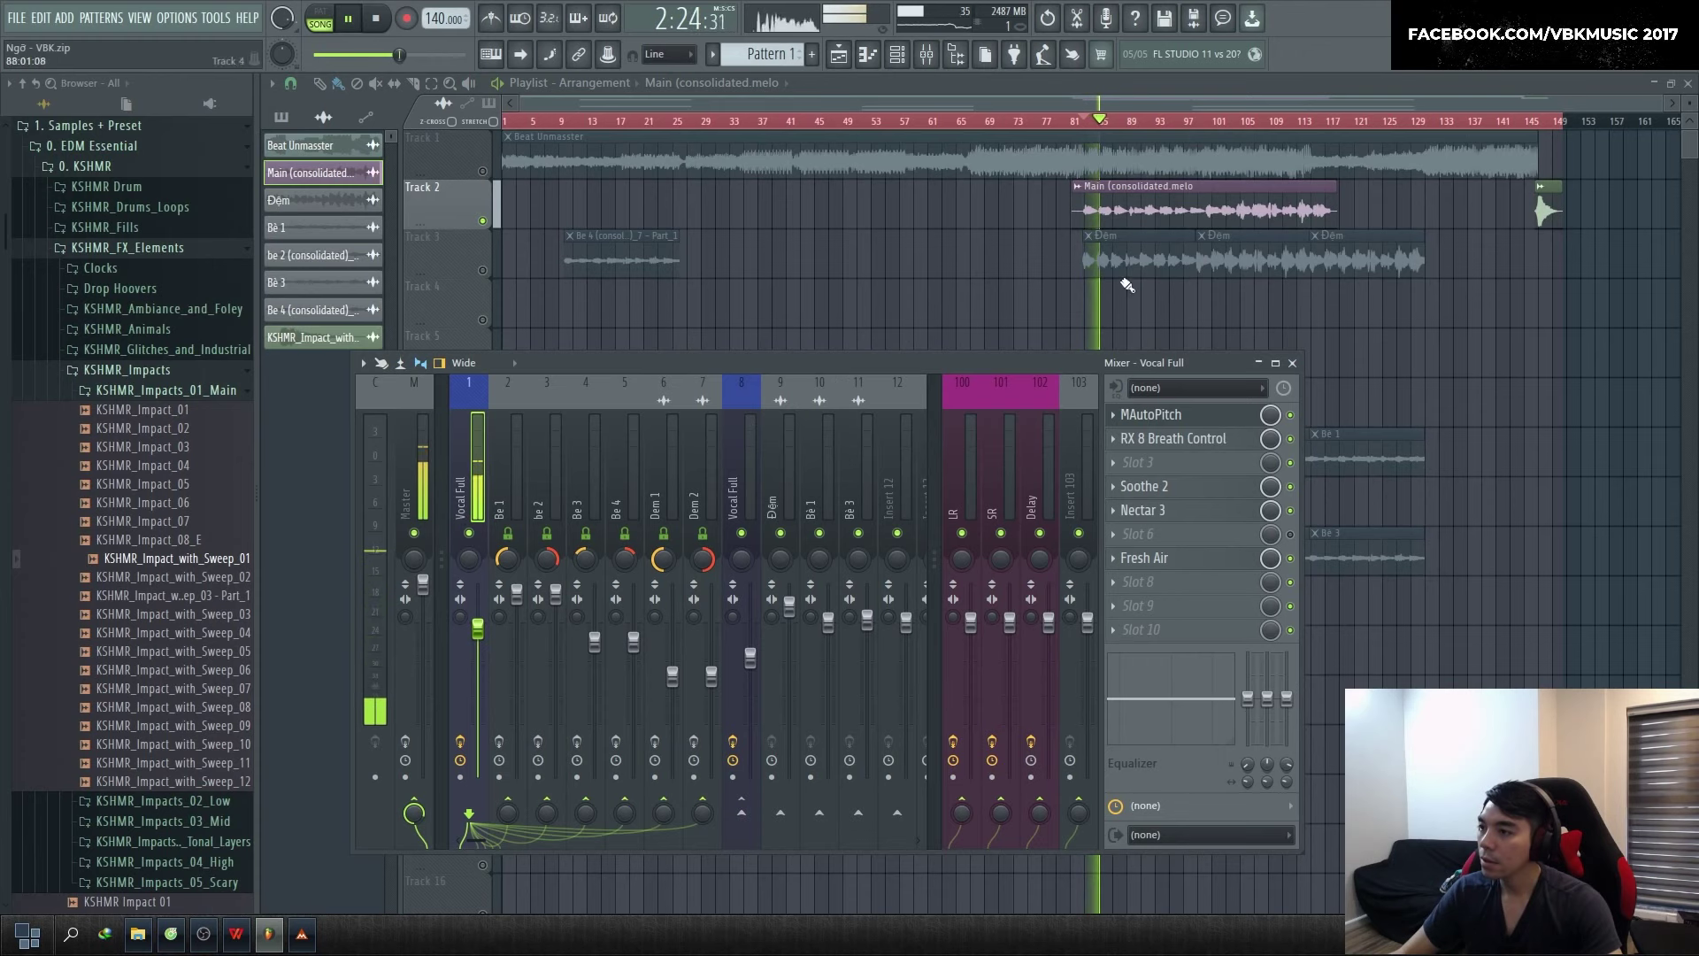
double_click(1162, 213)
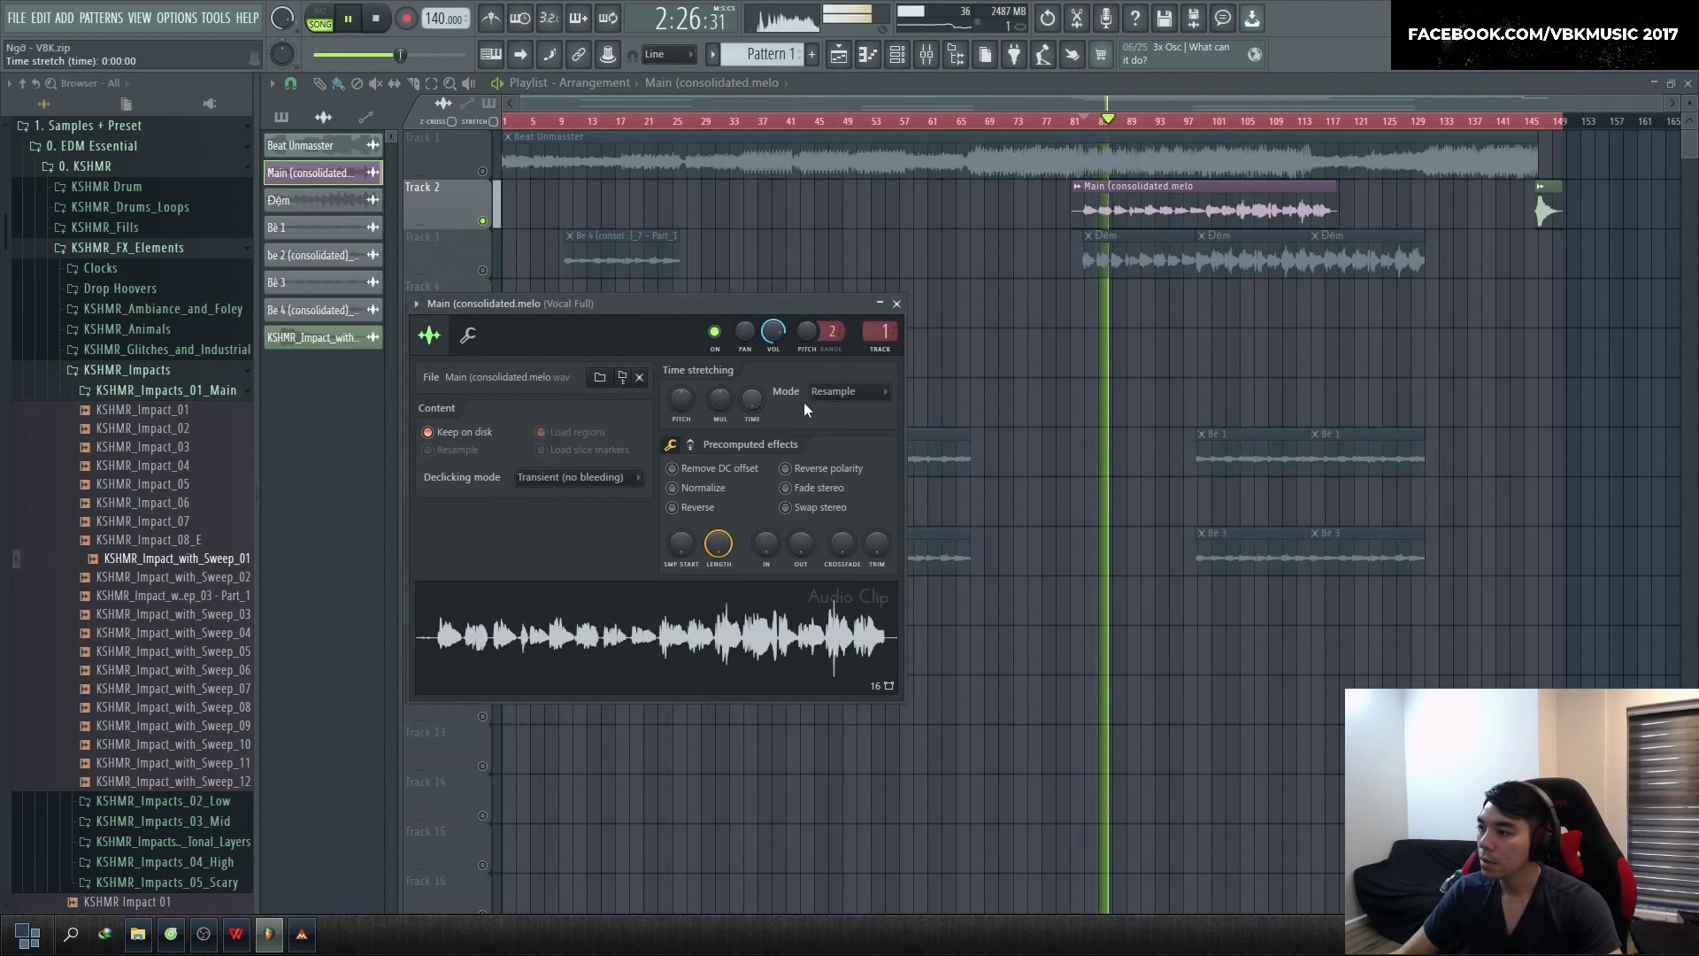
left_click(897, 304)
key("F9")
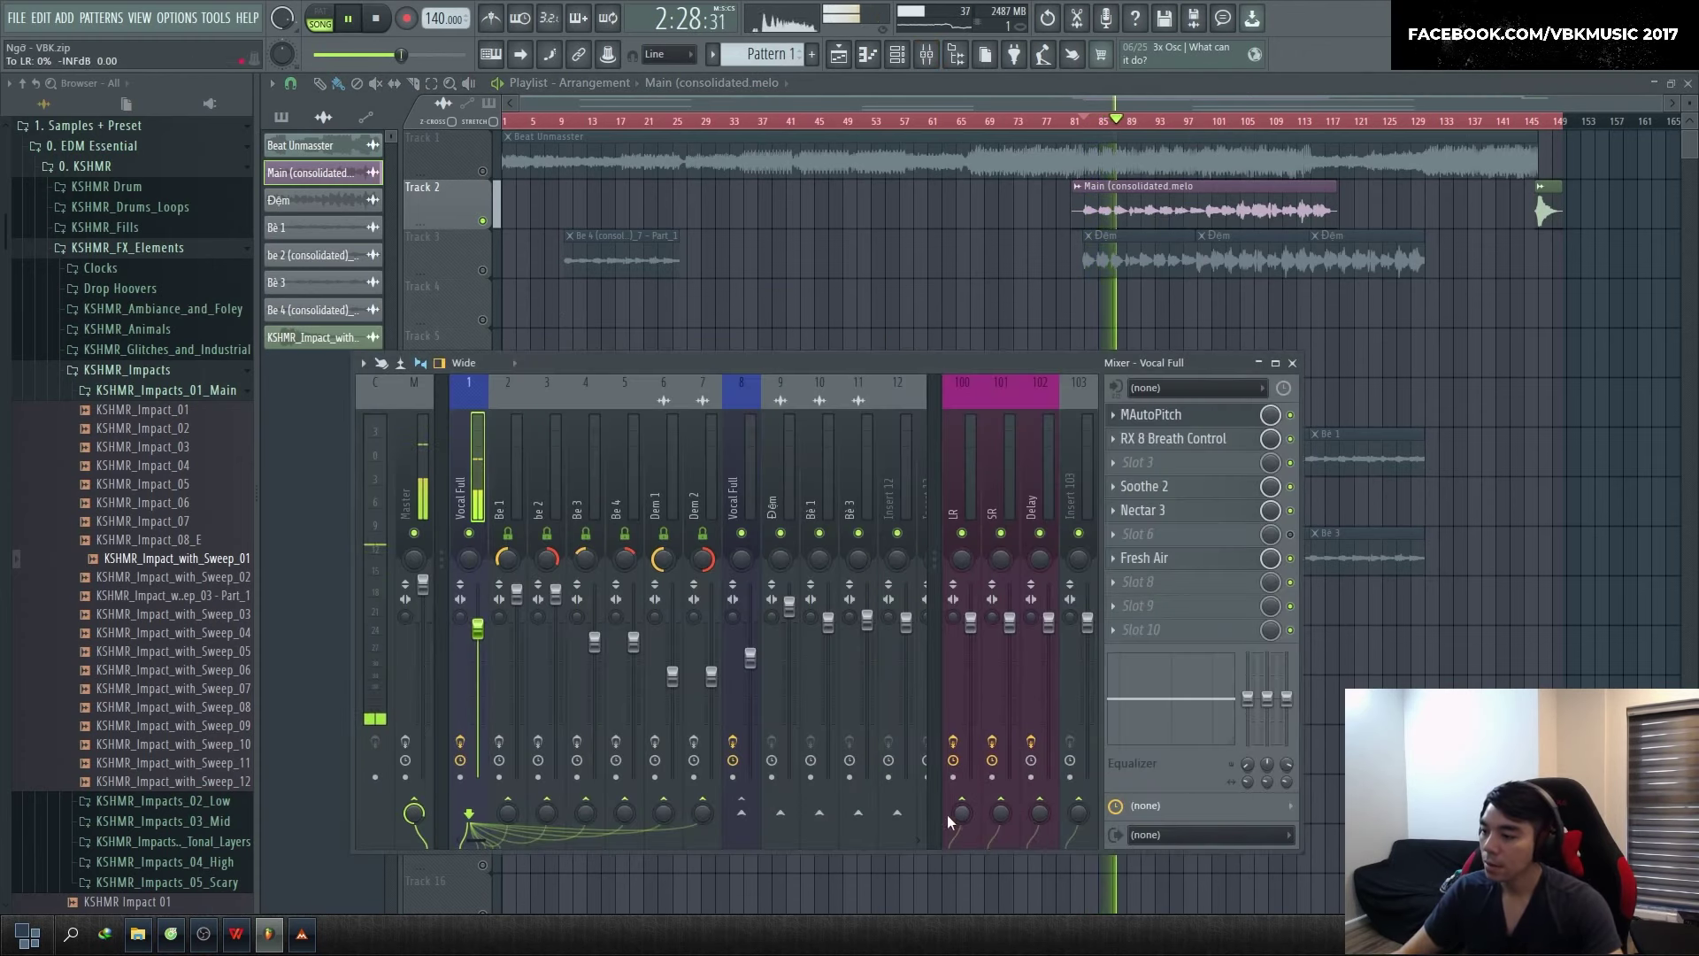
scroll(960, 821, "up", 10)
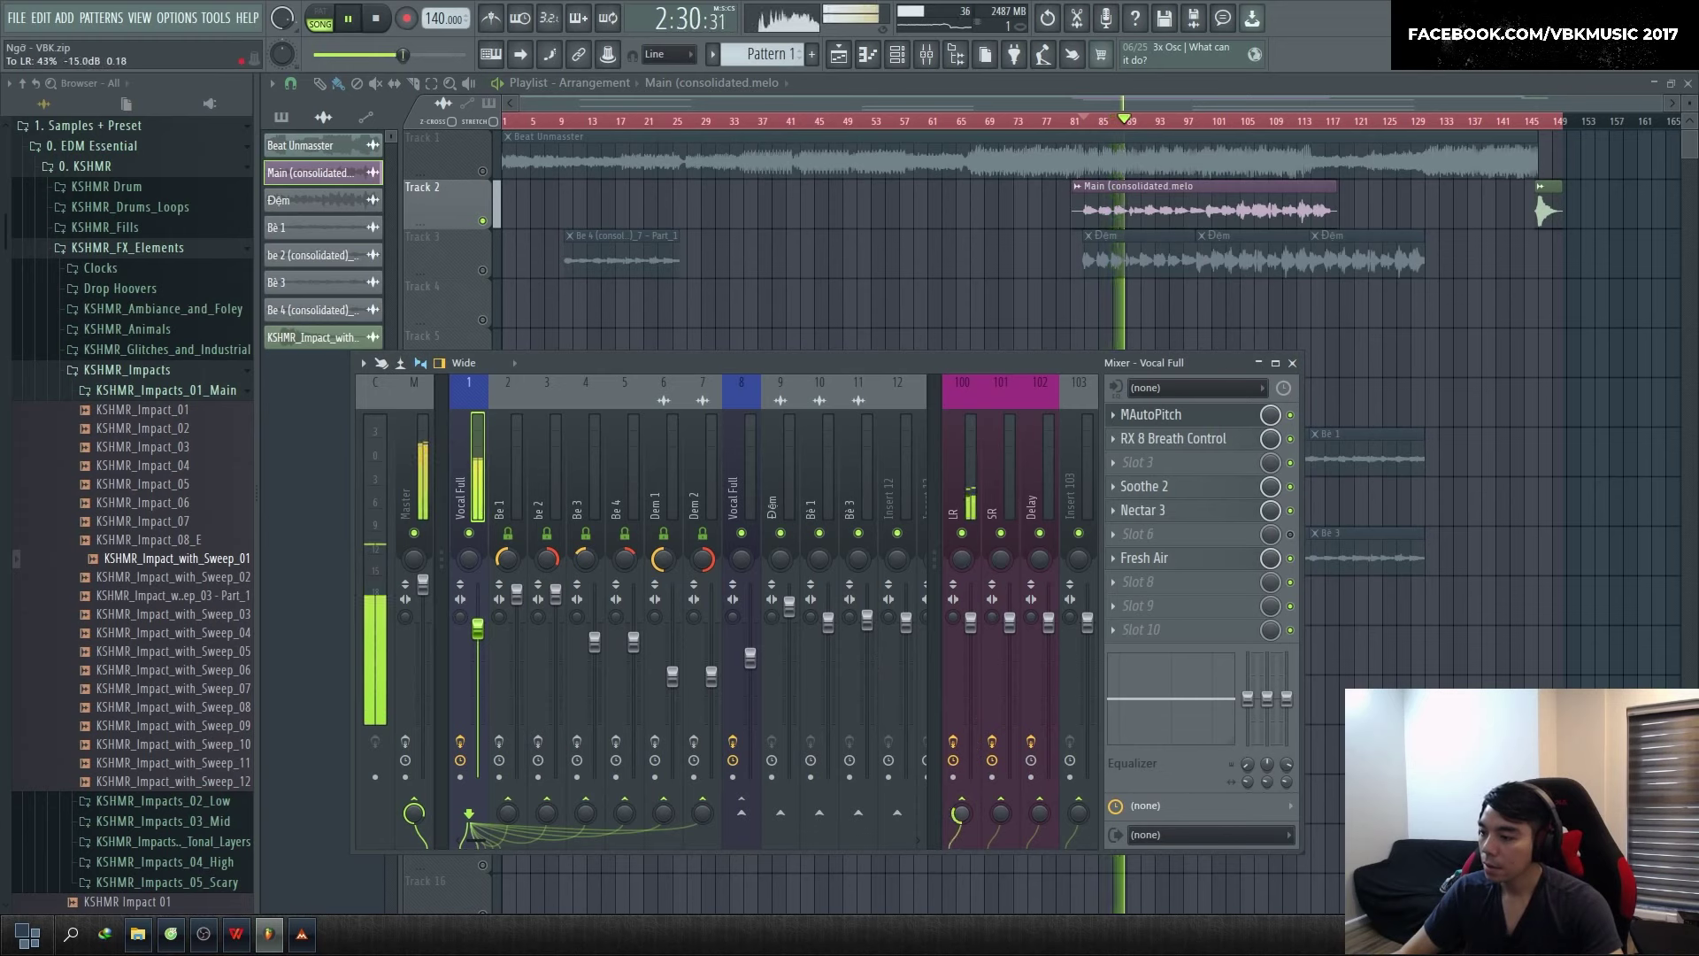
Stop playback and set the scale of MAutoPitch on Vocal Full mixer track 1 to Minor
left_click(411, 501)
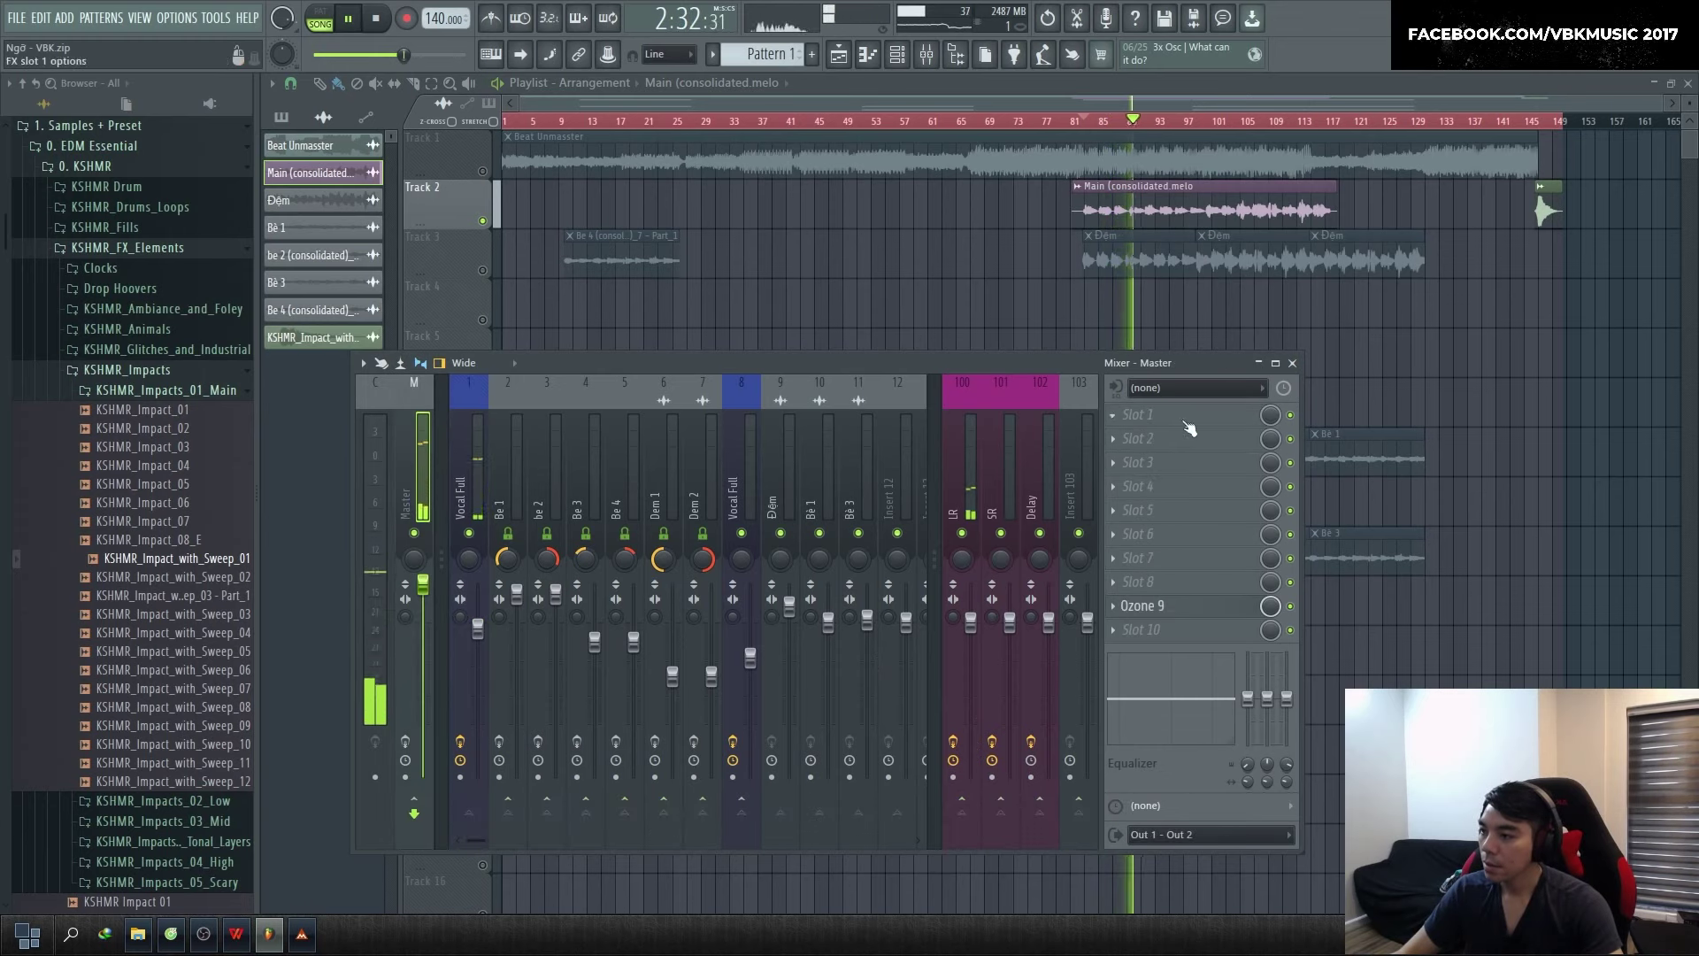
left_click(474, 485)
left_click(1203, 416)
key("space")
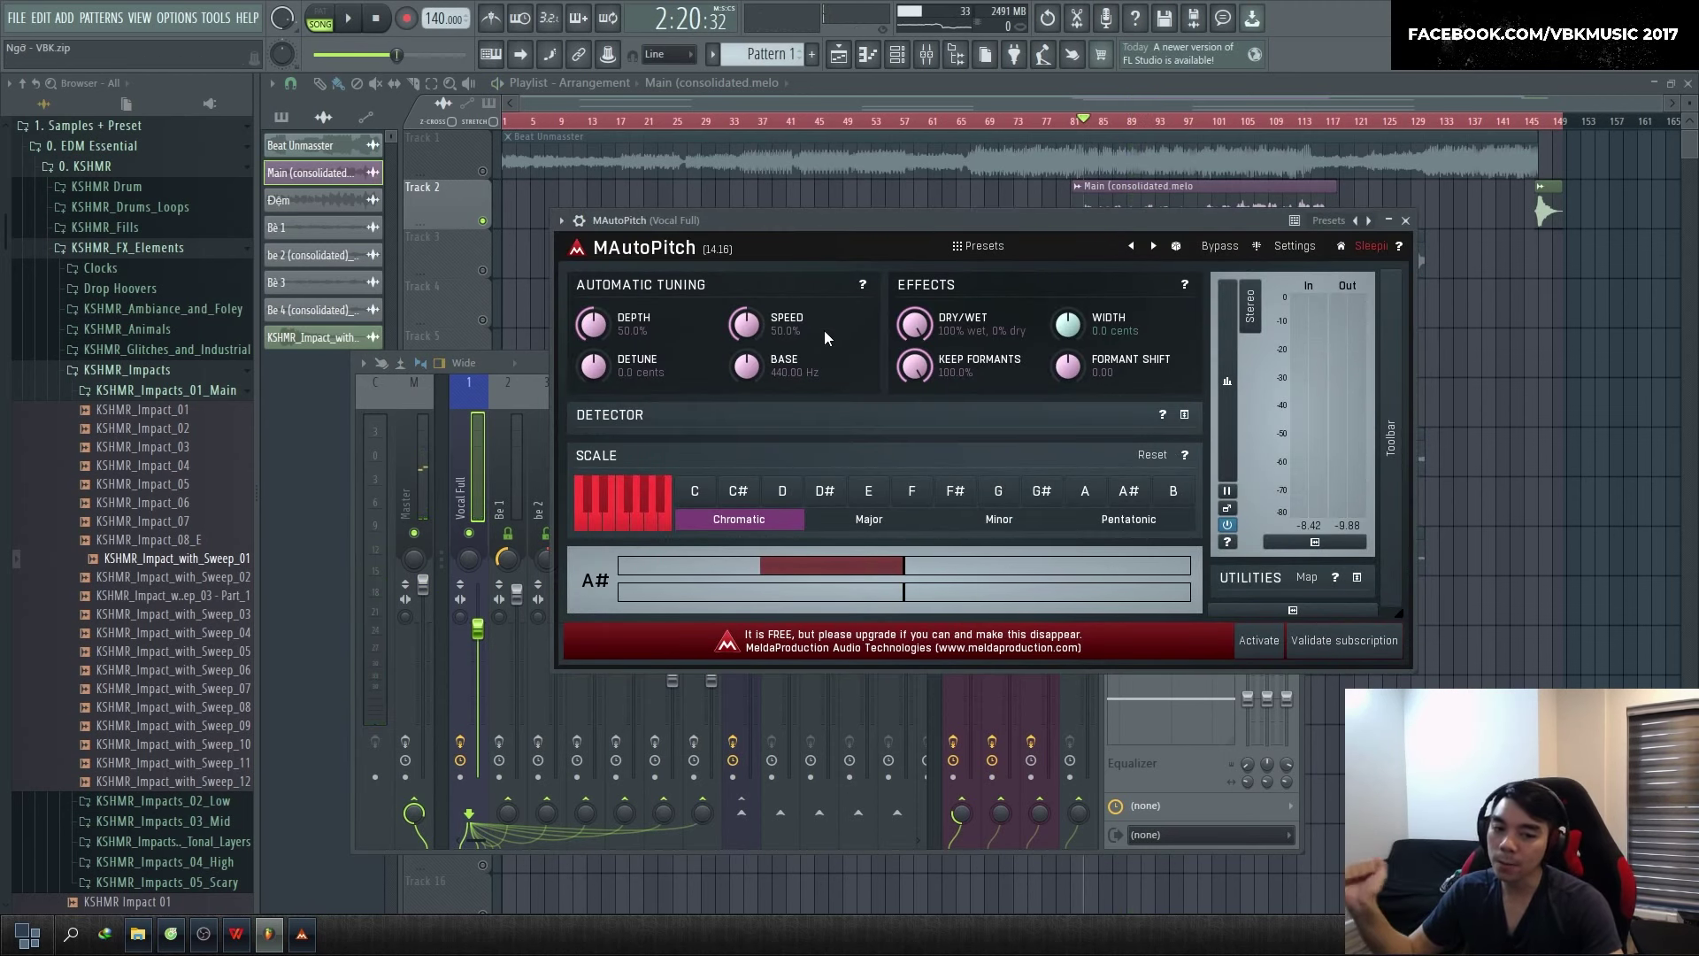
left_click(846, 517)
left_click(1027, 526)
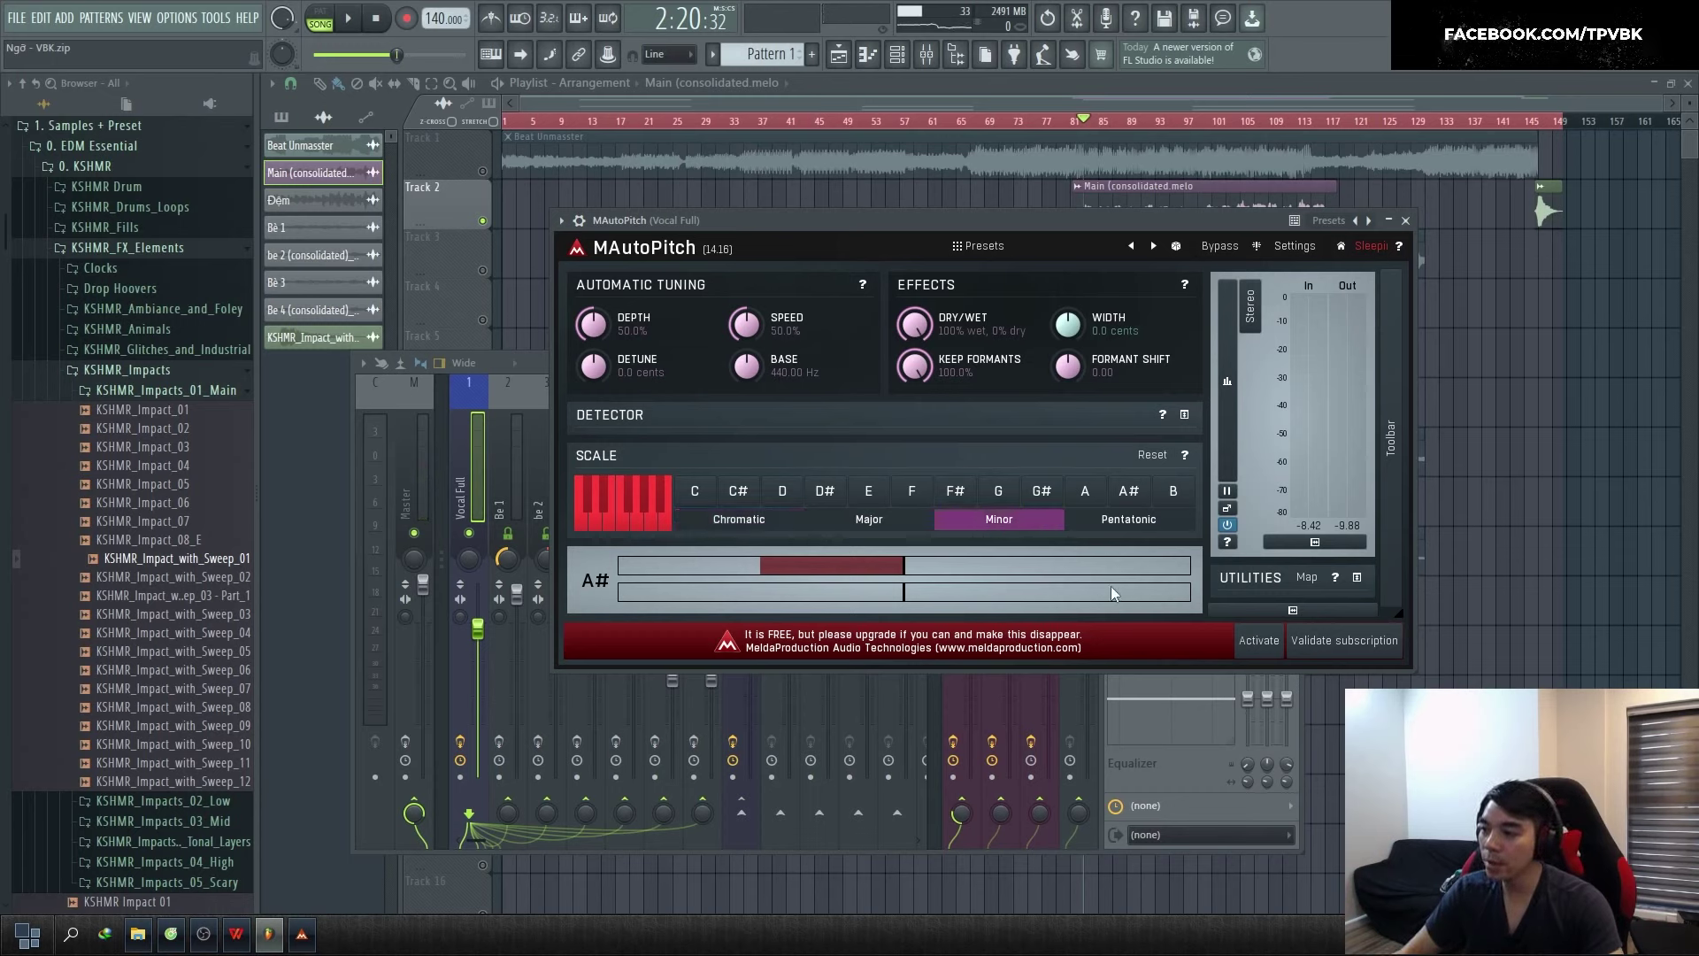
Cycle MAutoPitch's scale through Chromatic, Major, Minor and Pentatonic, and return it to Minor
left_click(965, 502)
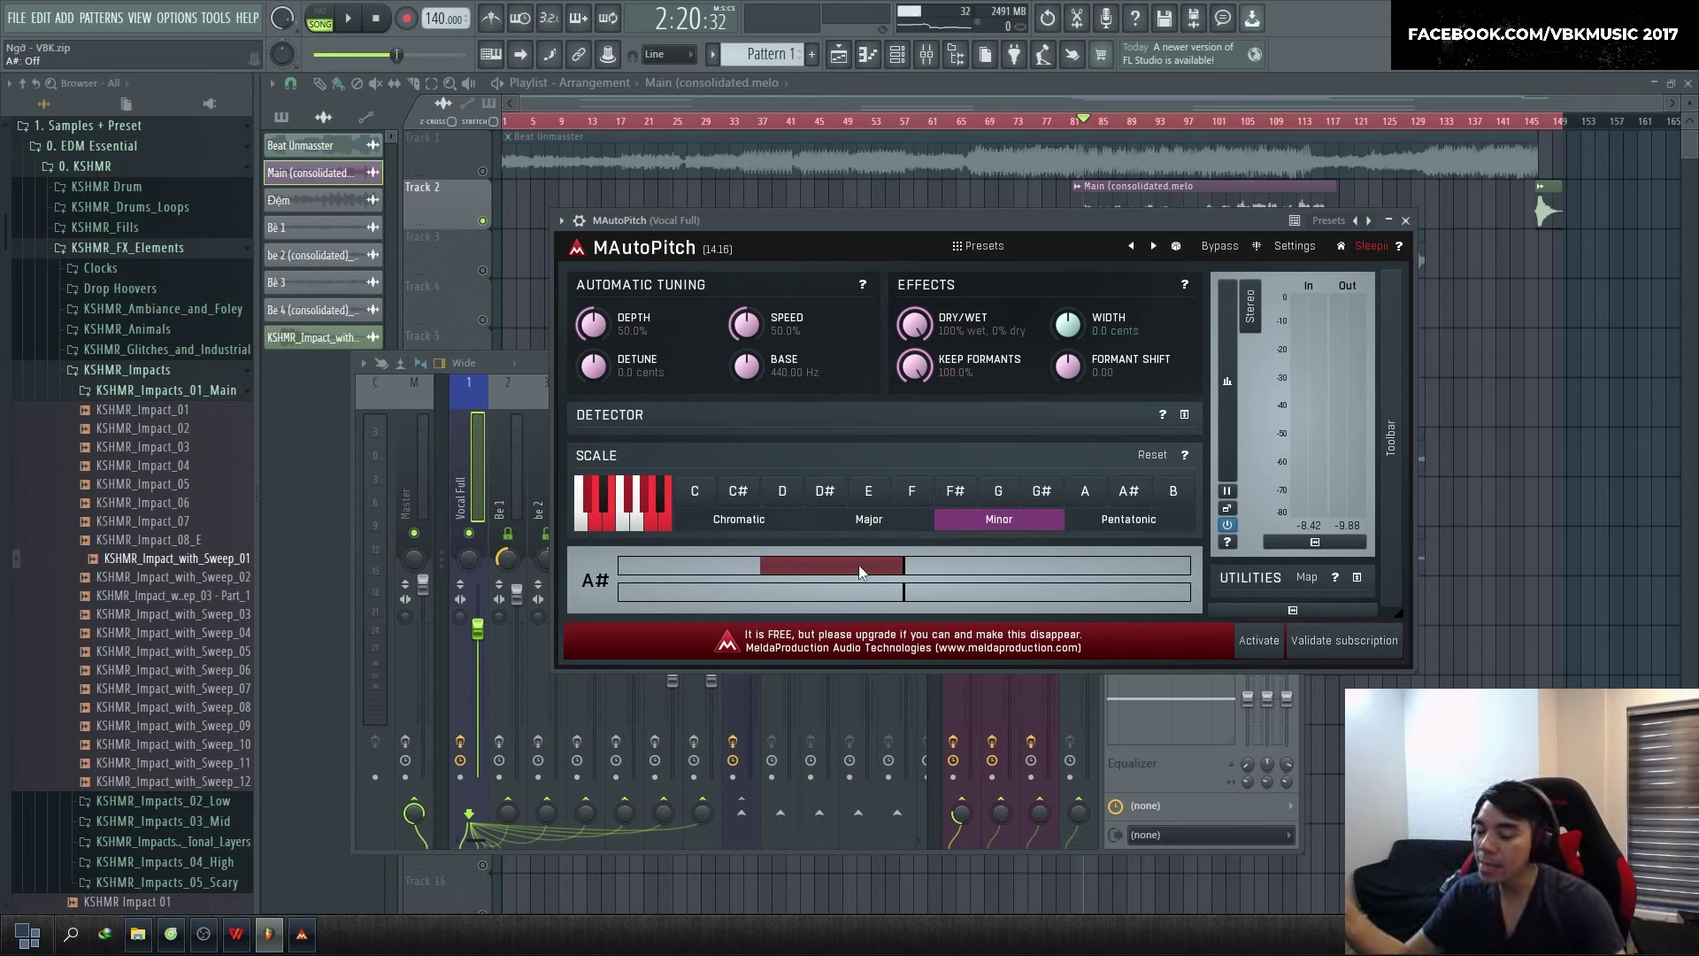
left_click(705, 522)
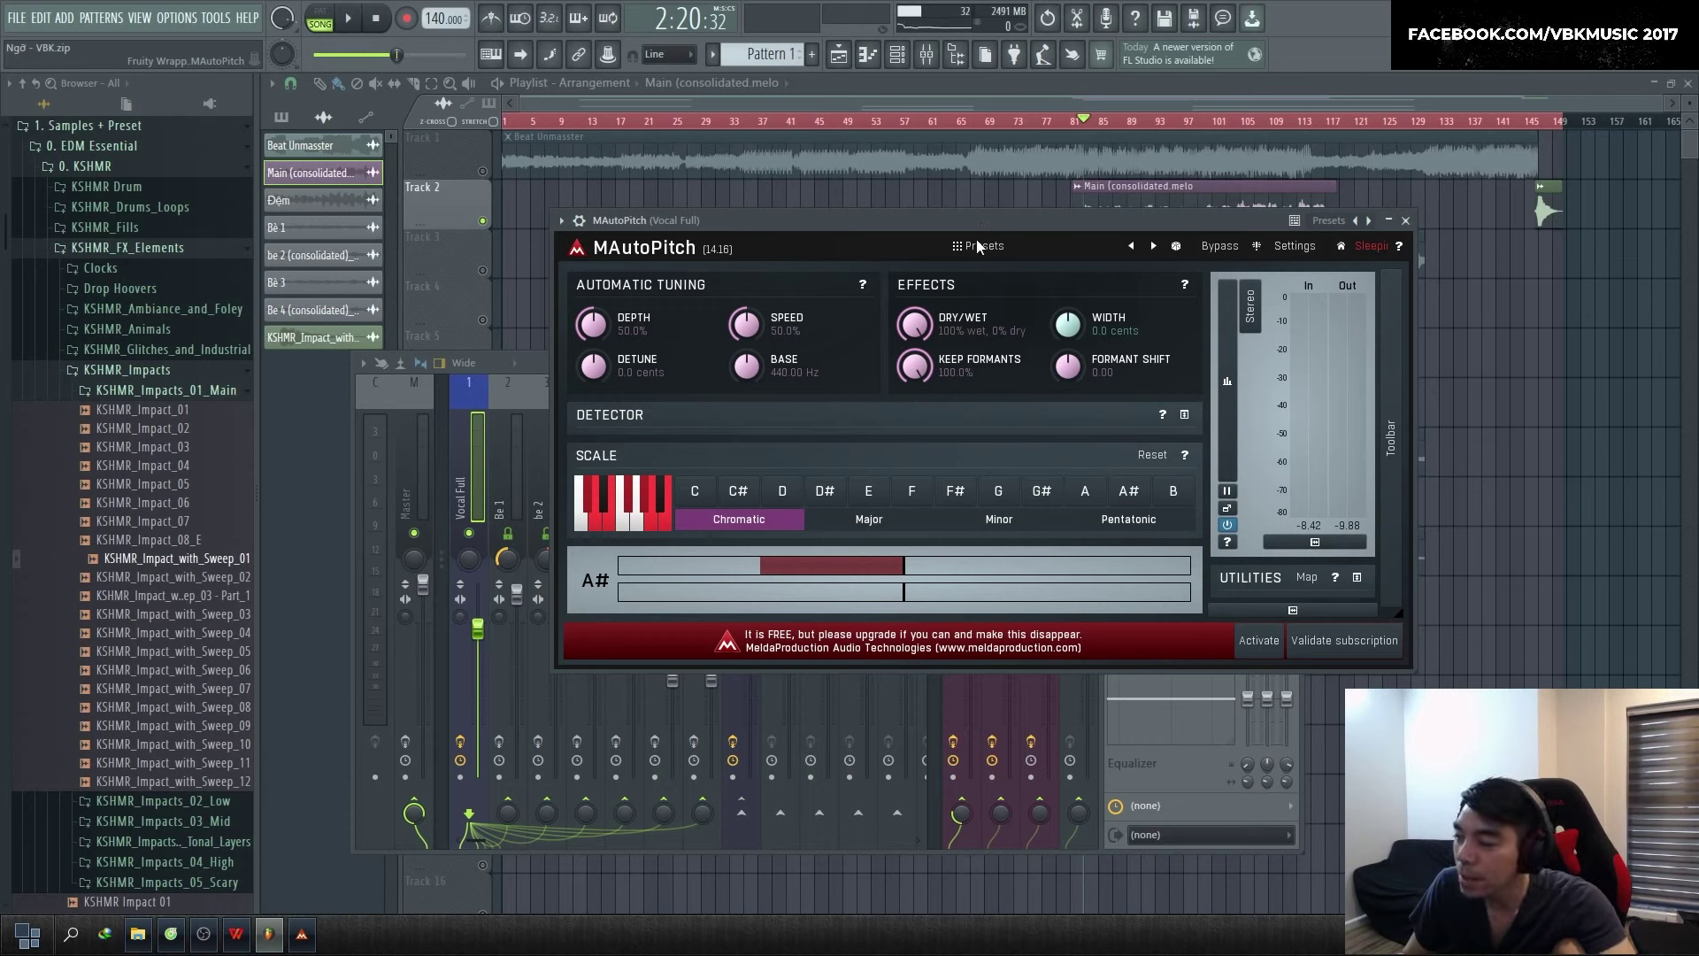
left_click(913, 527)
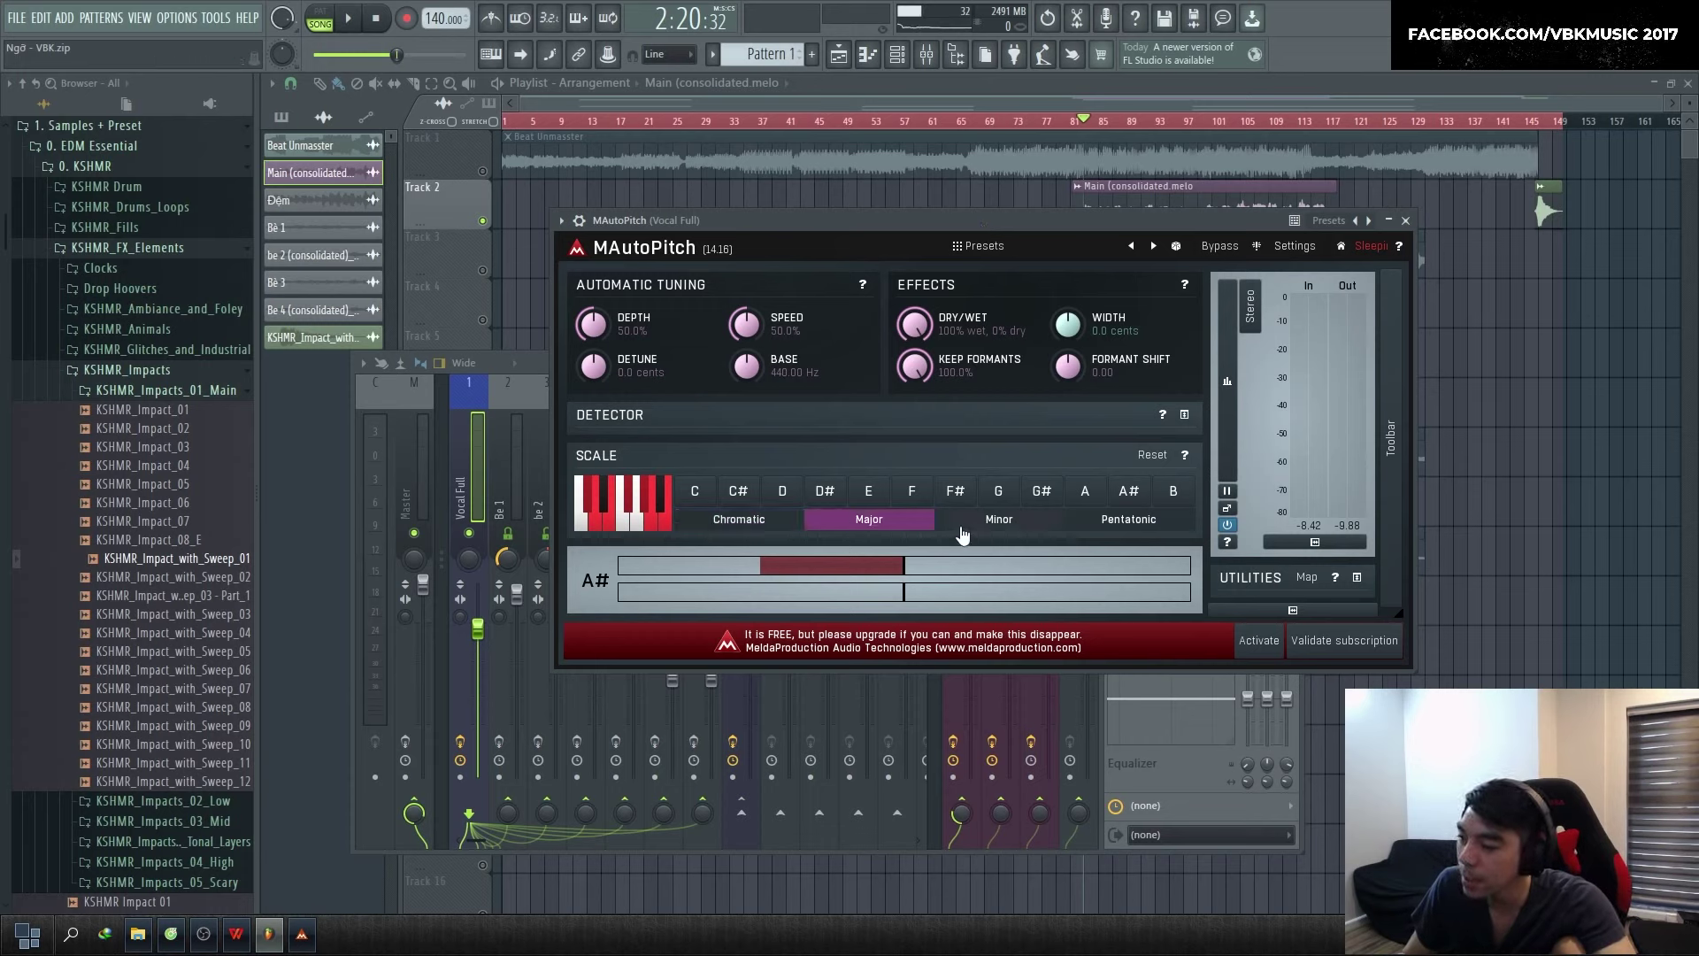
left_click(995, 529)
left_click(1124, 529)
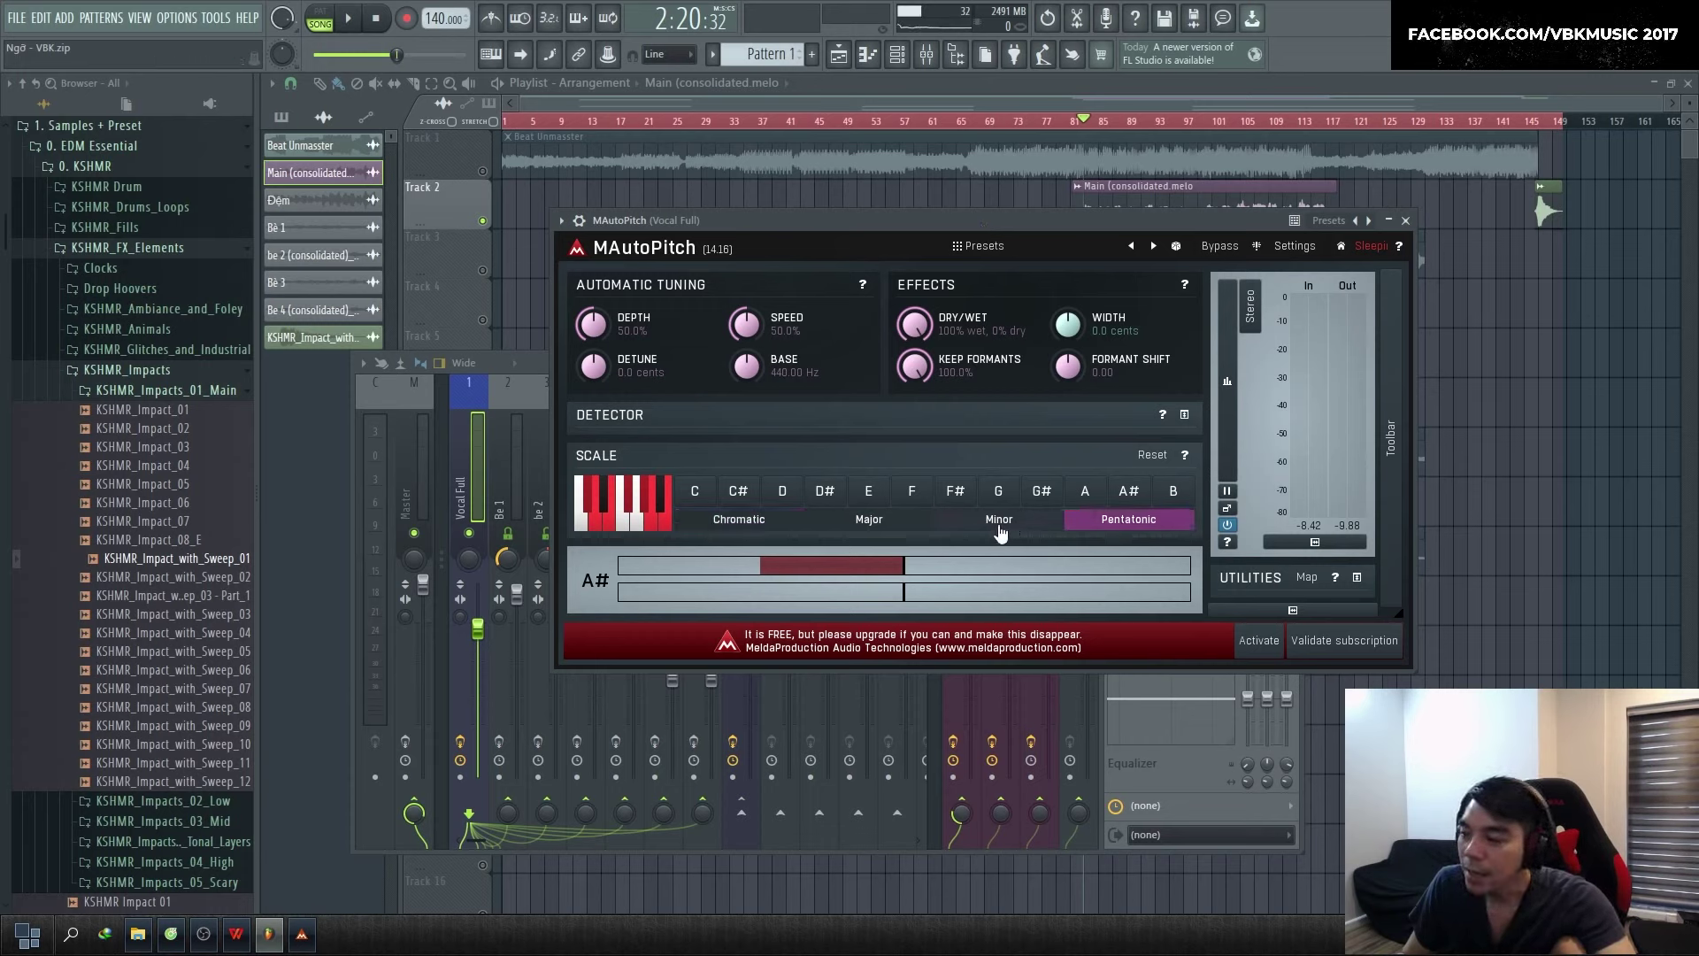
left_click(1006, 529)
left_click(830, 531)
left_click(1018, 531)
left_click(1119, 535)
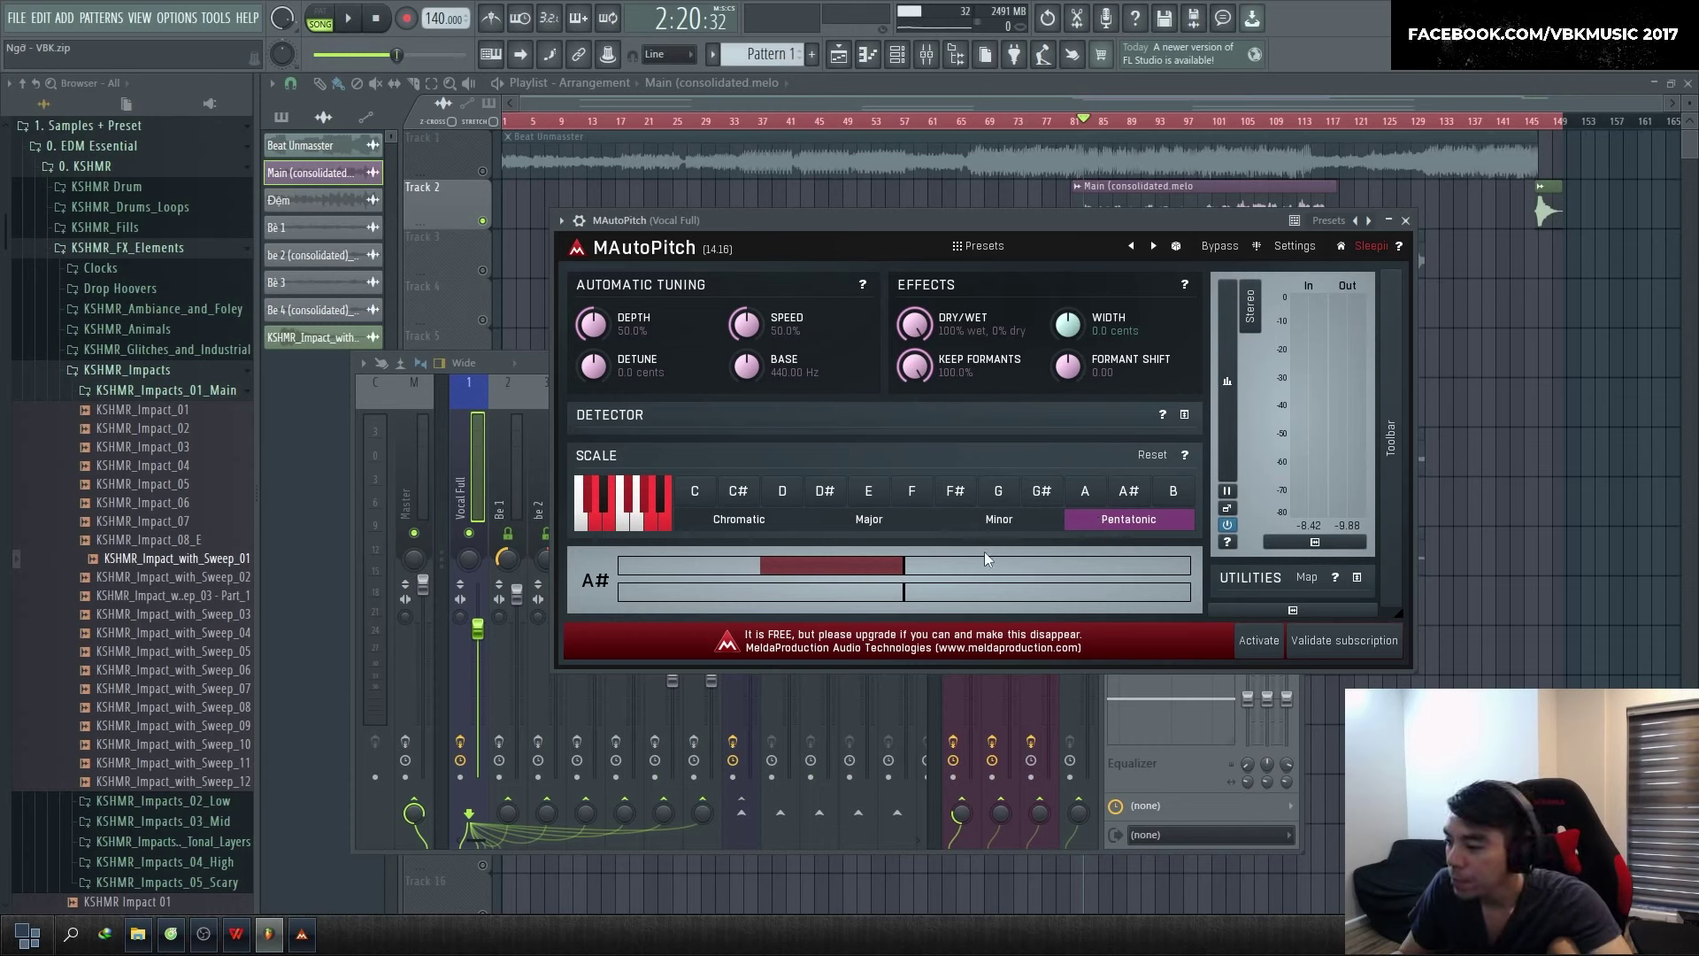
left_click(988, 527)
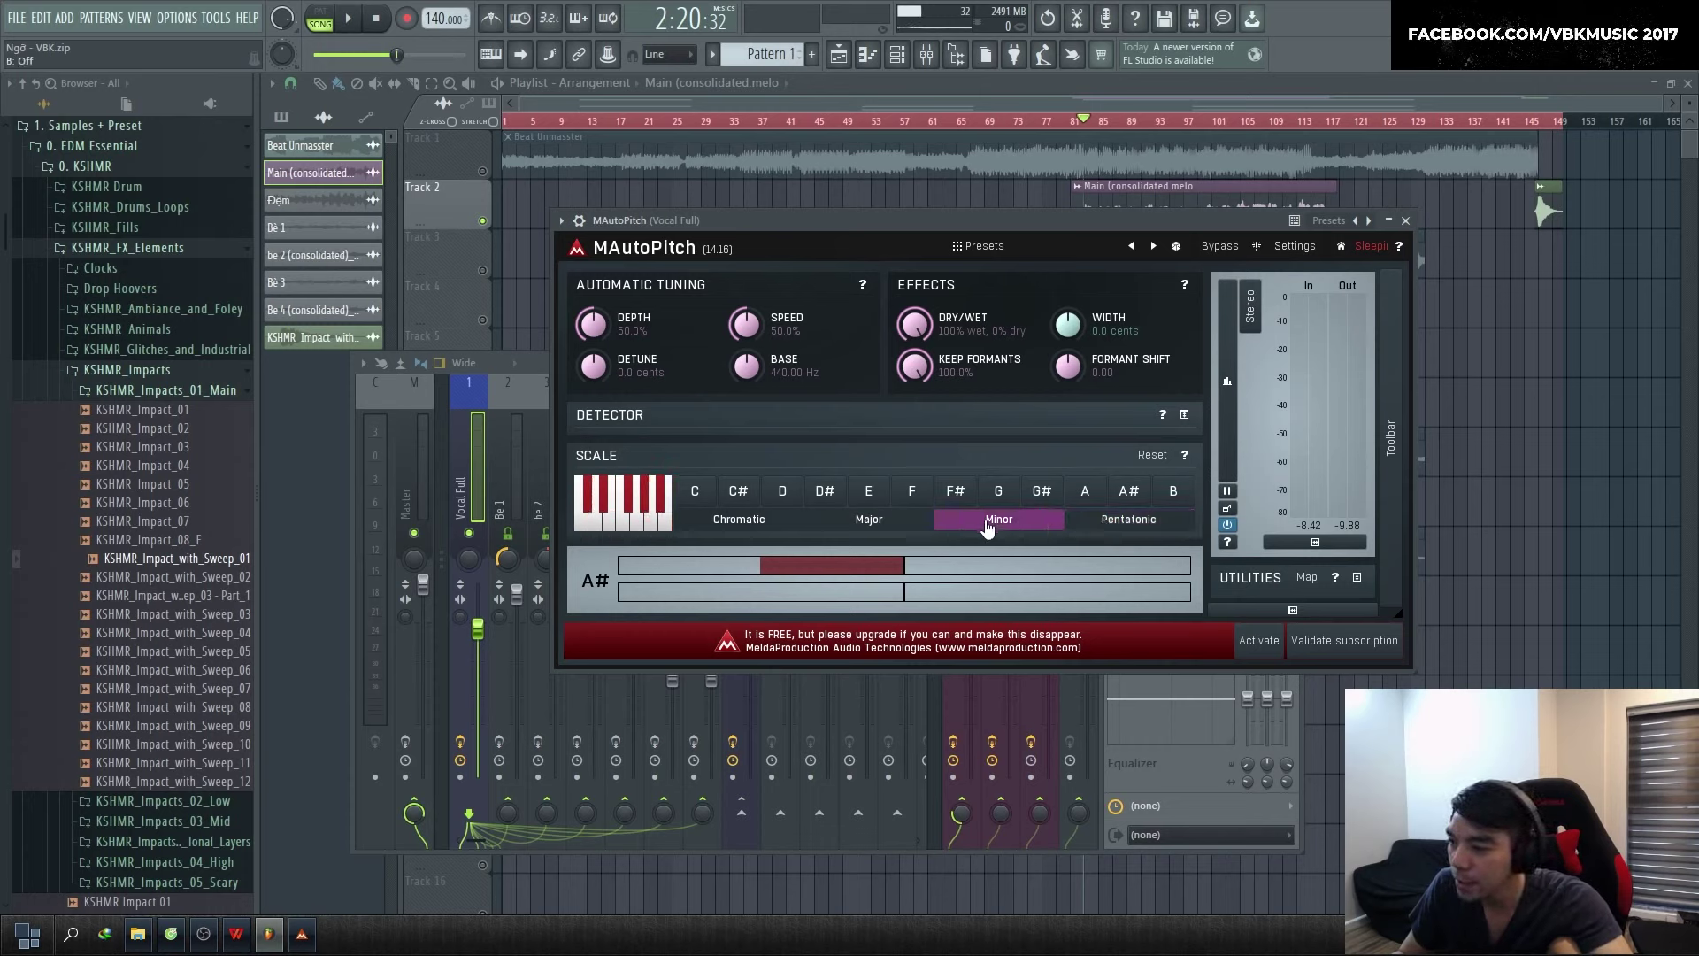
Set the key of MAutoPitch's Minor scale to F#, trying G as well, and play the vocal section to check it
key("space")
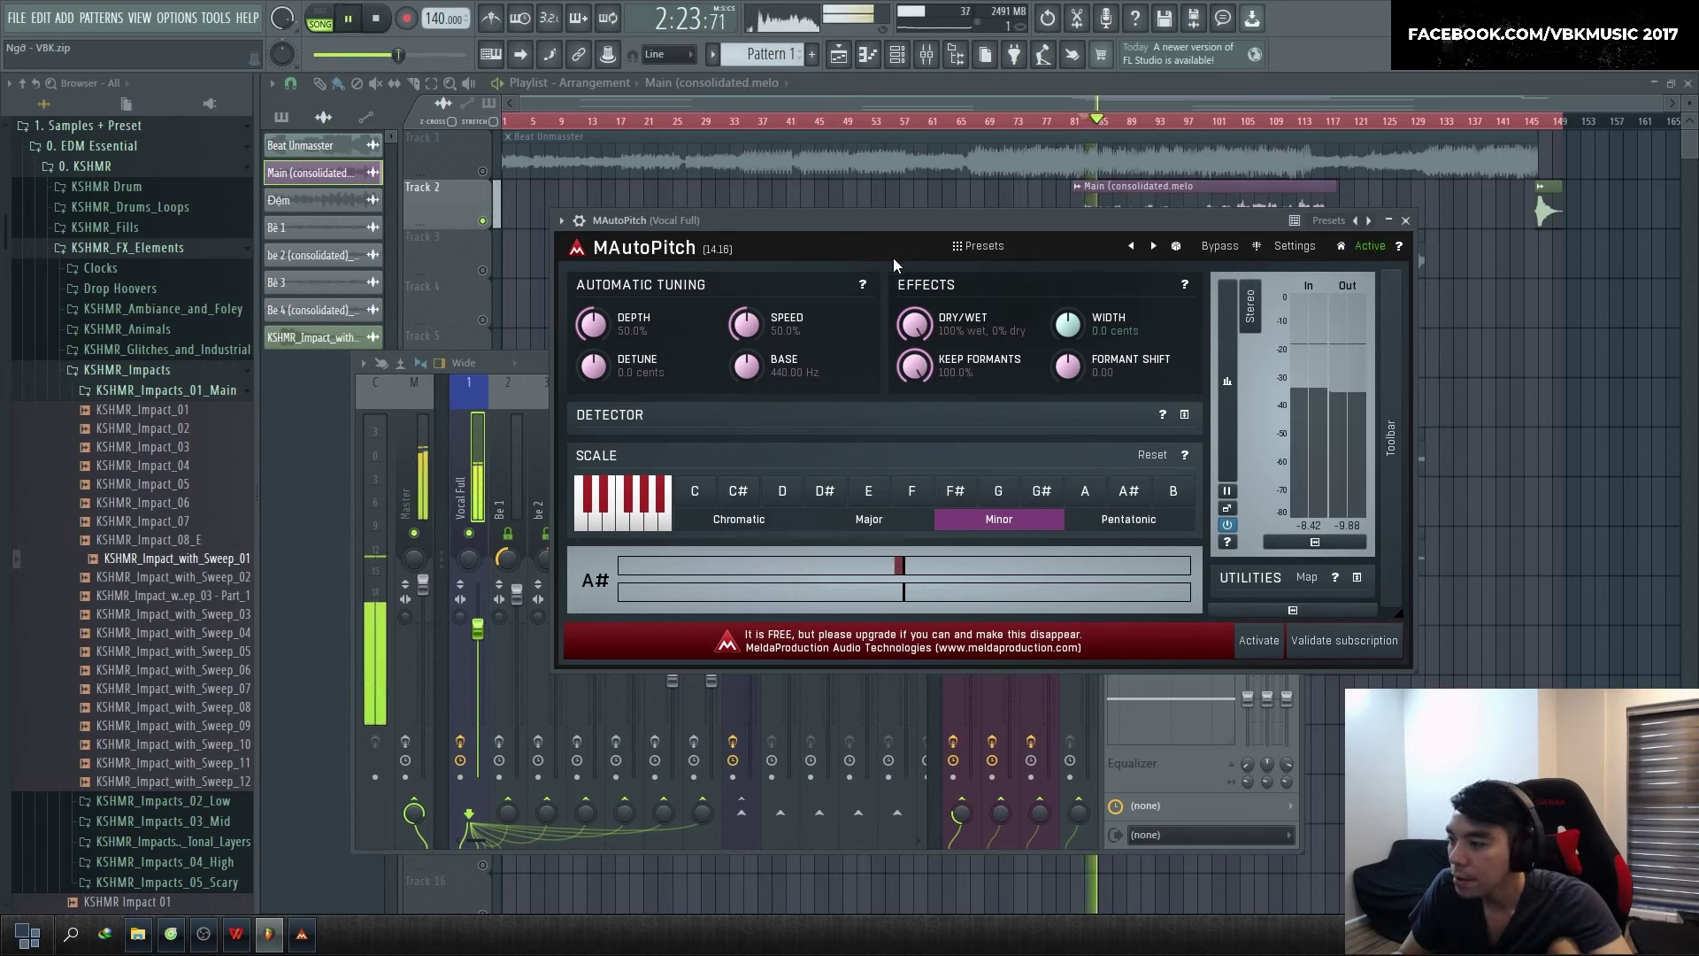
key("space")
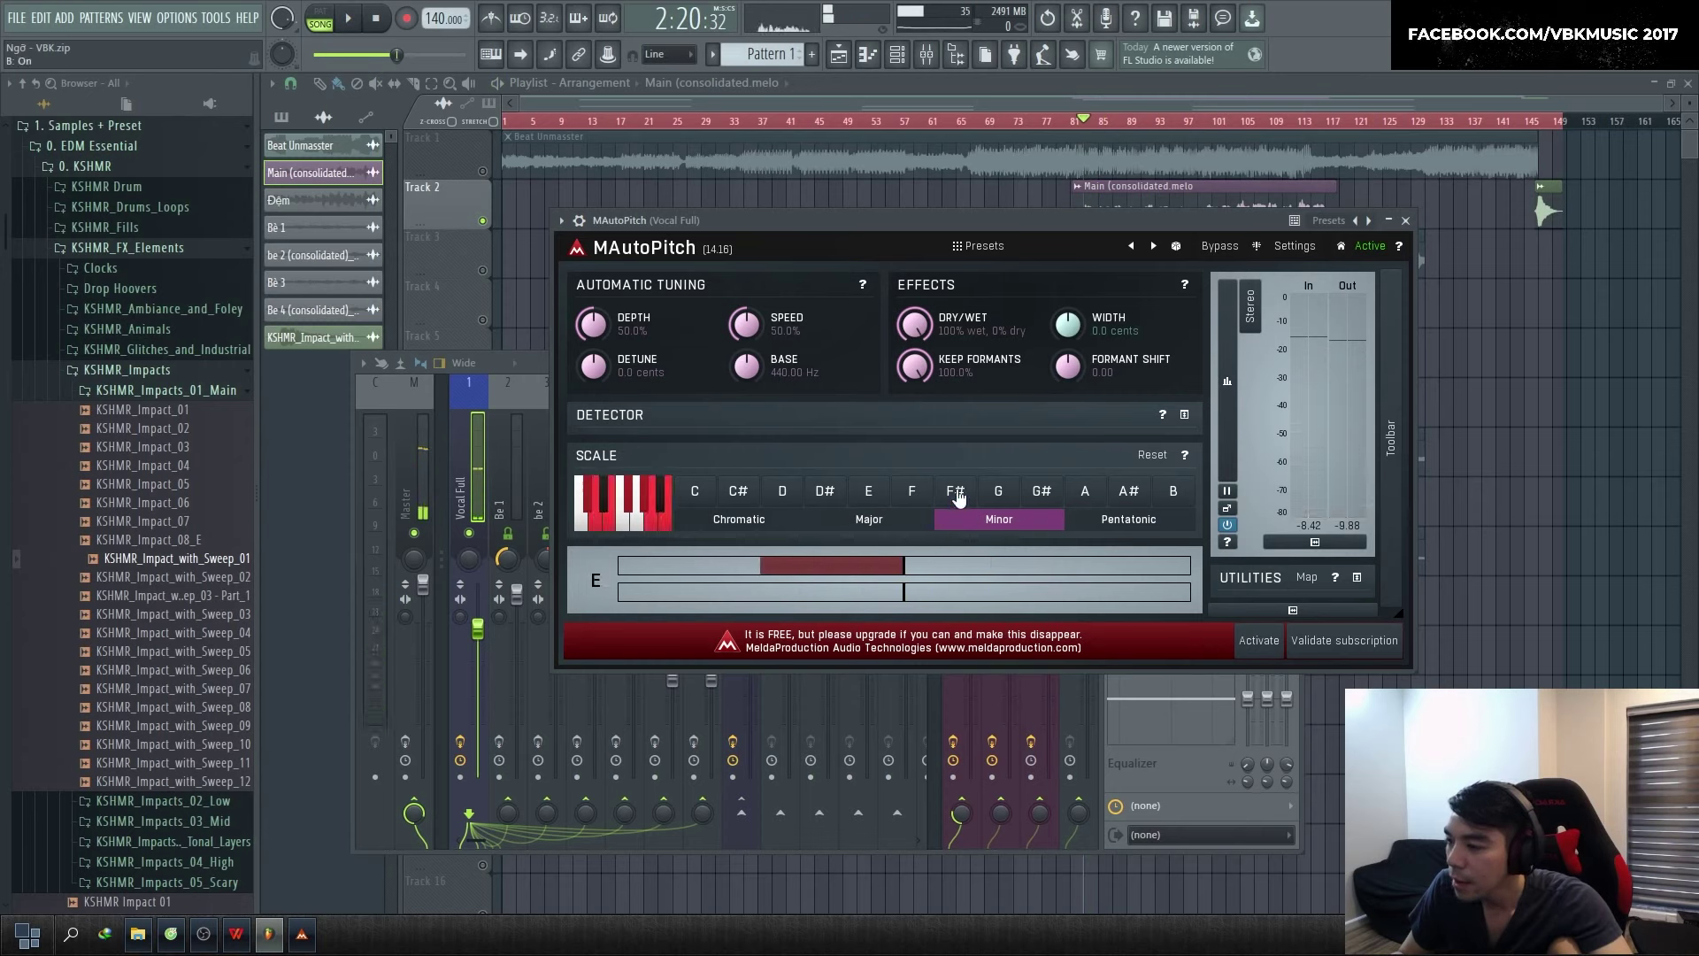
key("space")
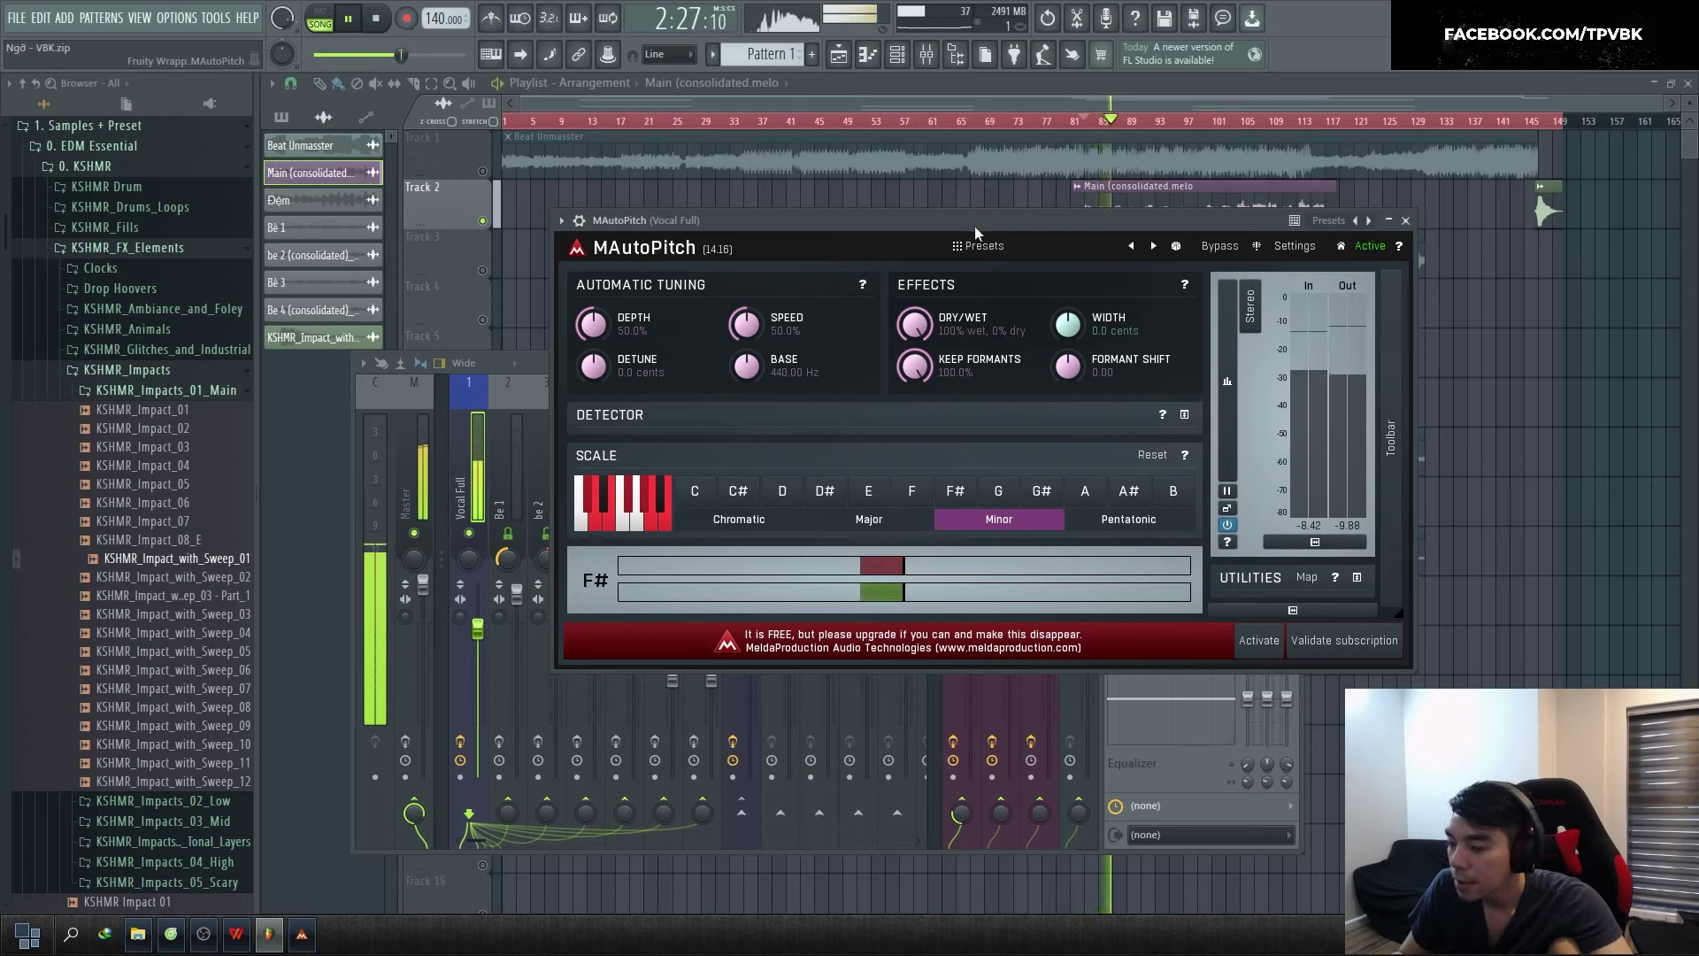
key("space")
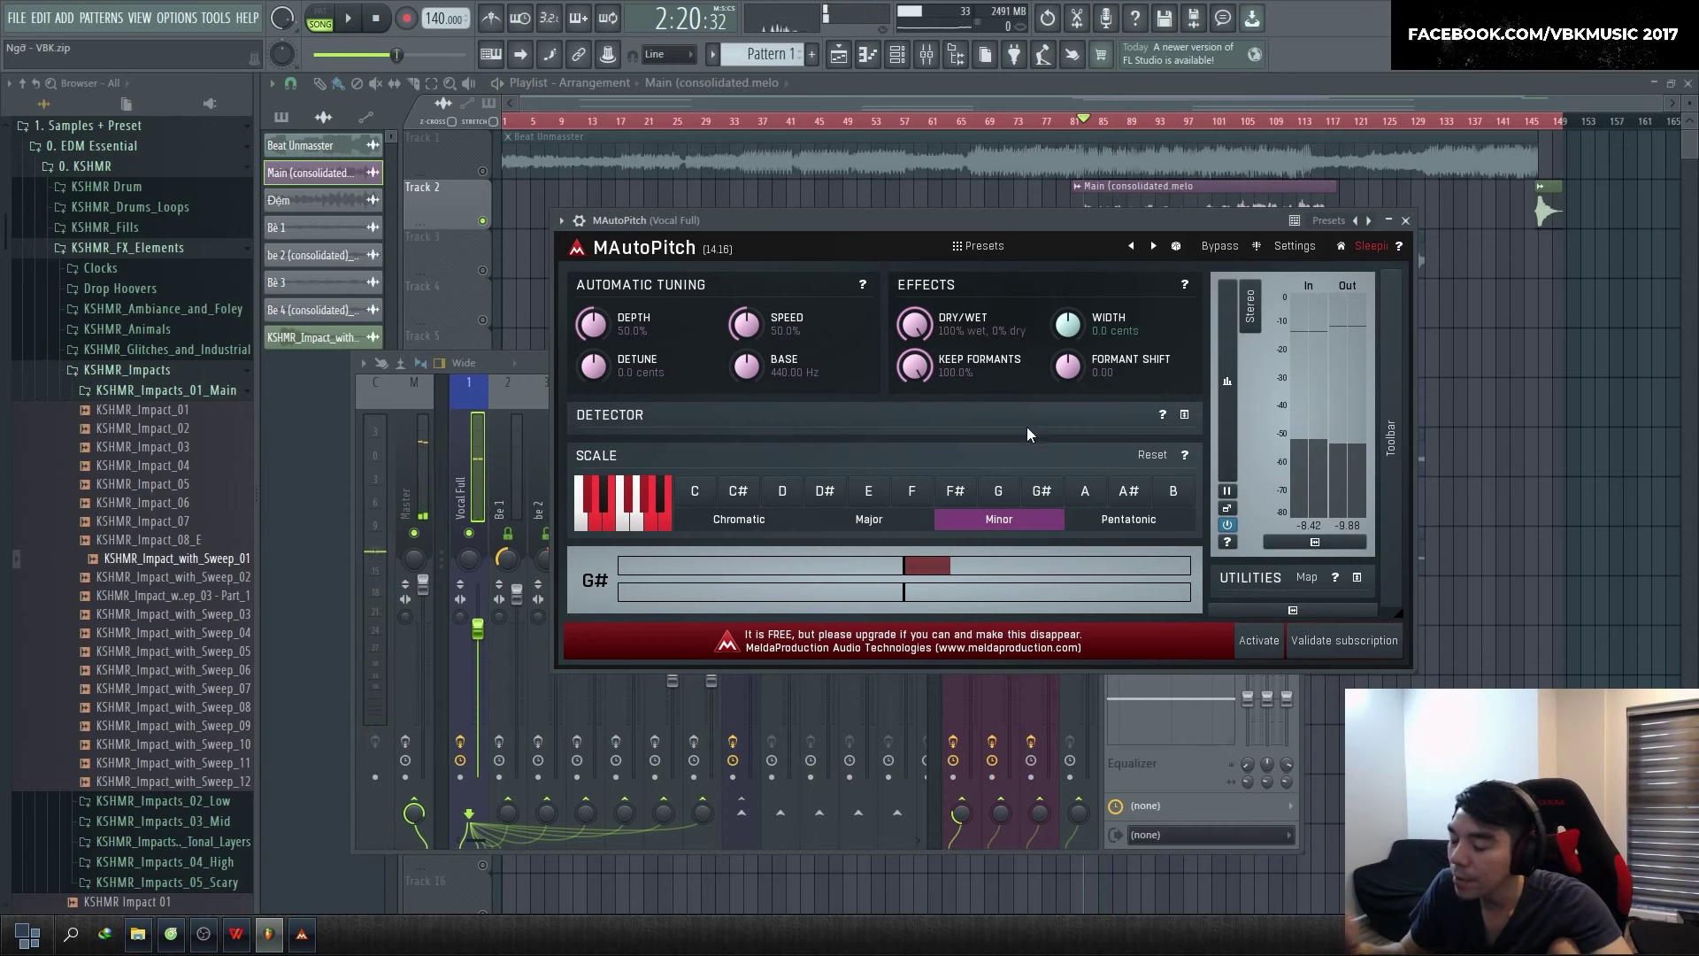
left_click(993, 496)
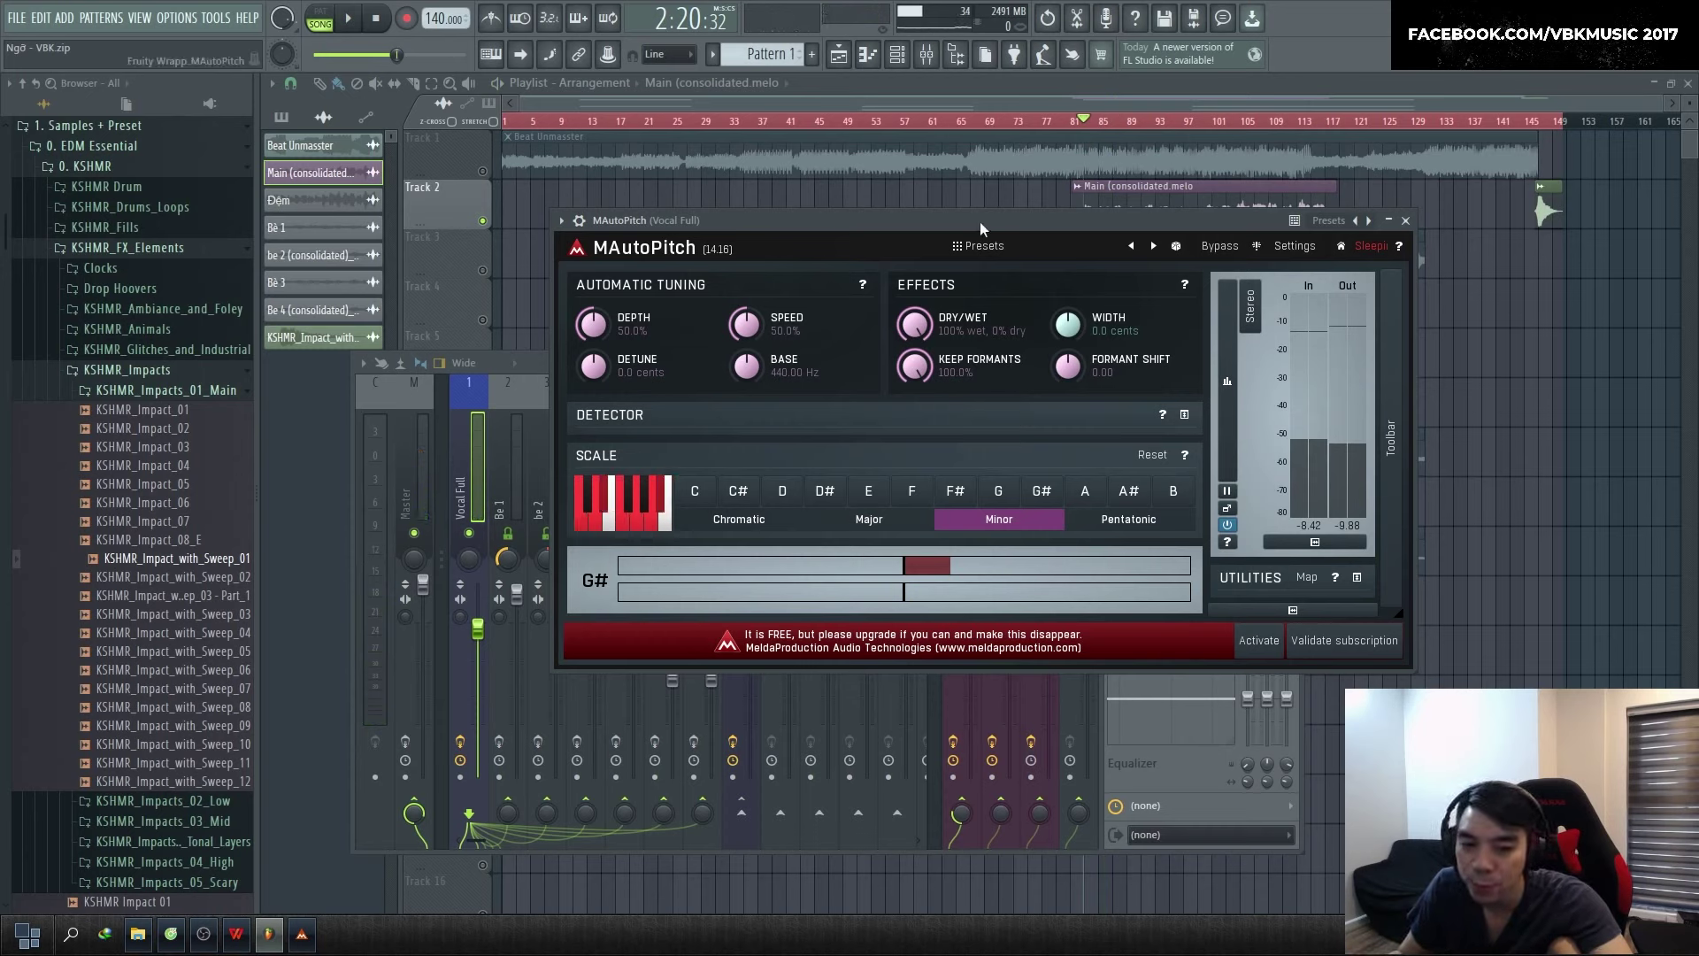
key("space")
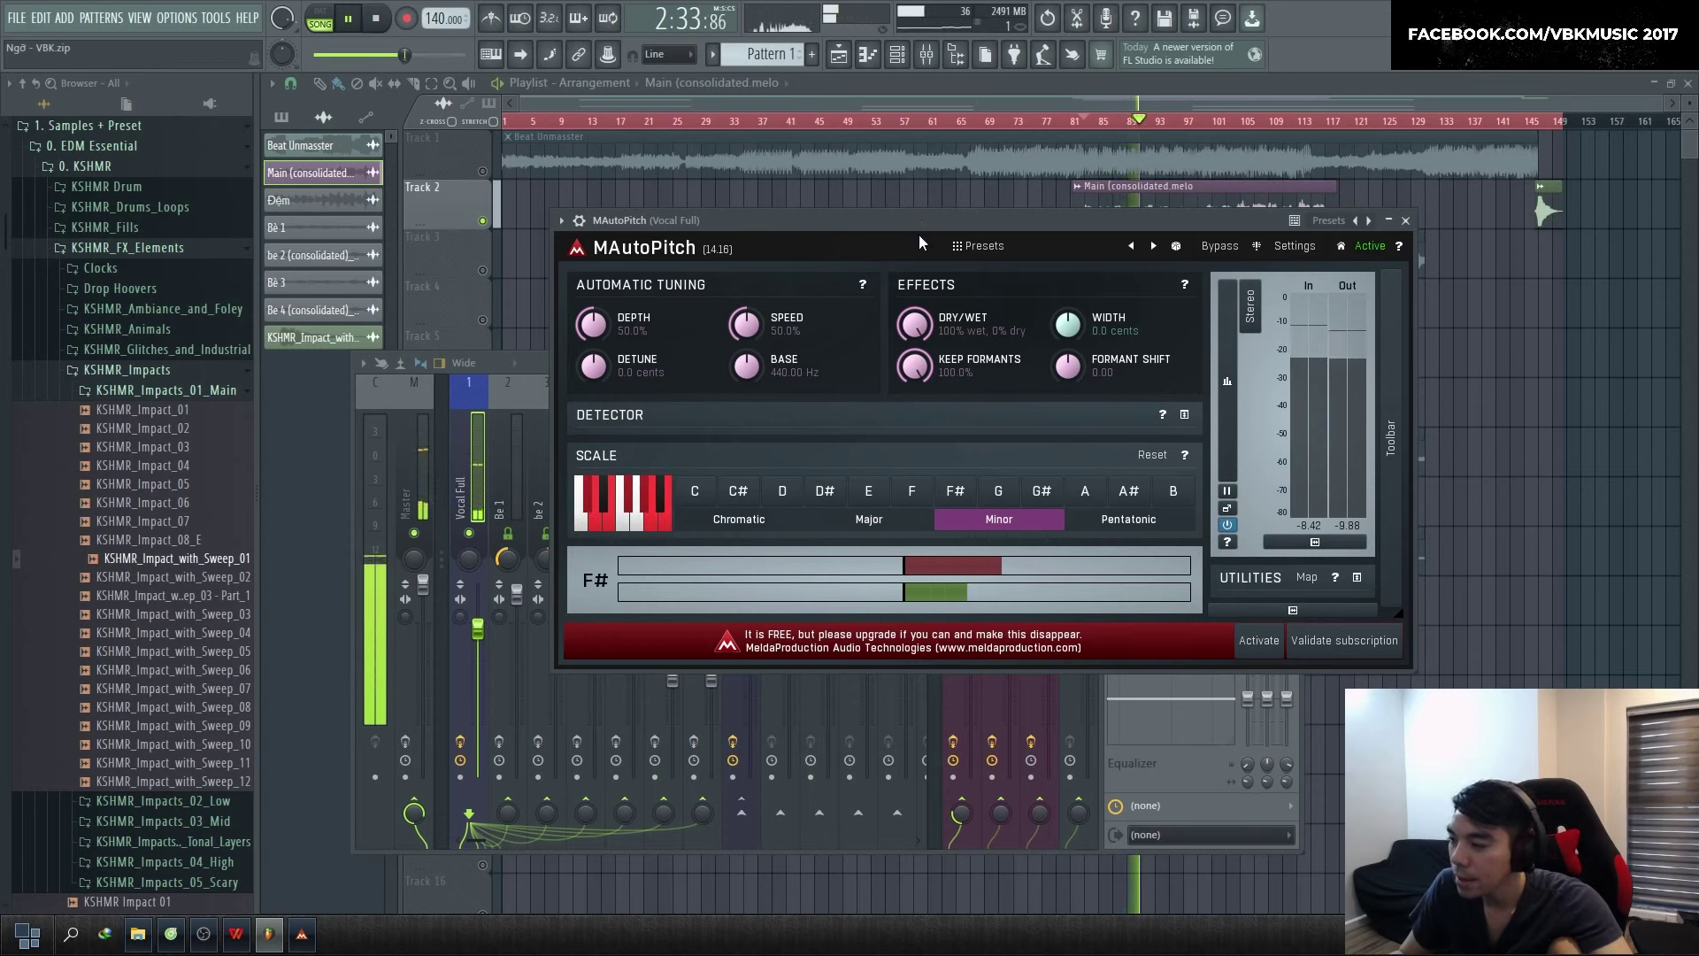
key("space")
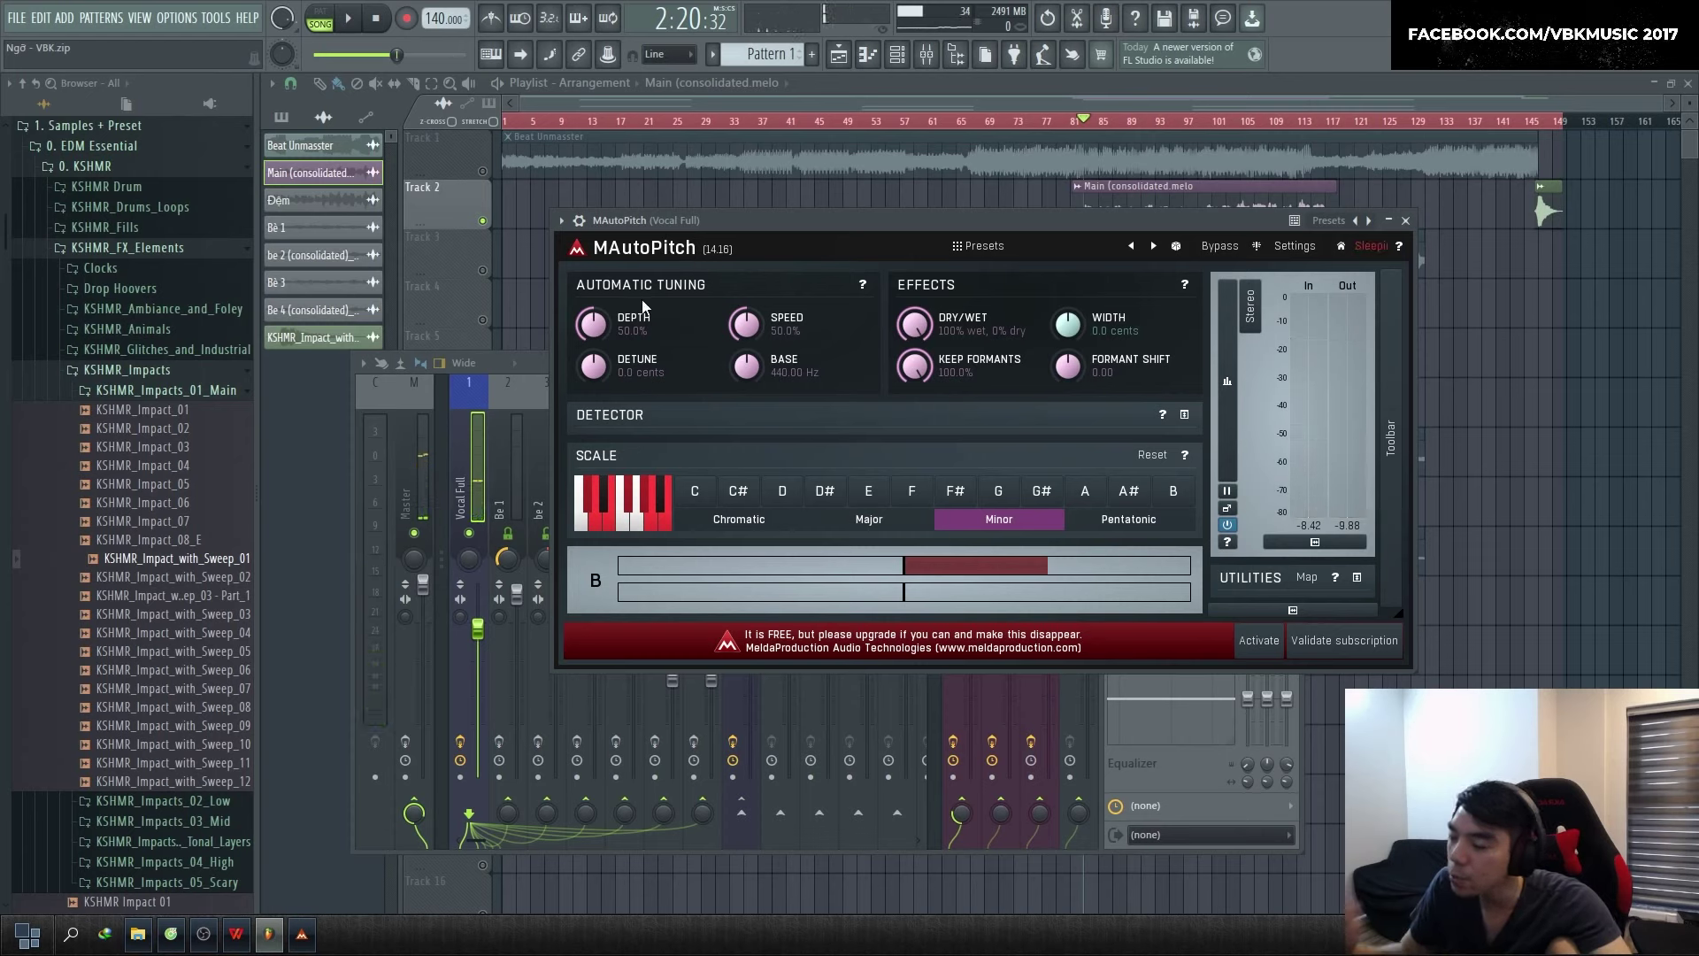
Raise MAutoPitch's automatic tuning Depth and Speed to 100% and play the vocal section
left_click_drag(593, 325, 593, 310)
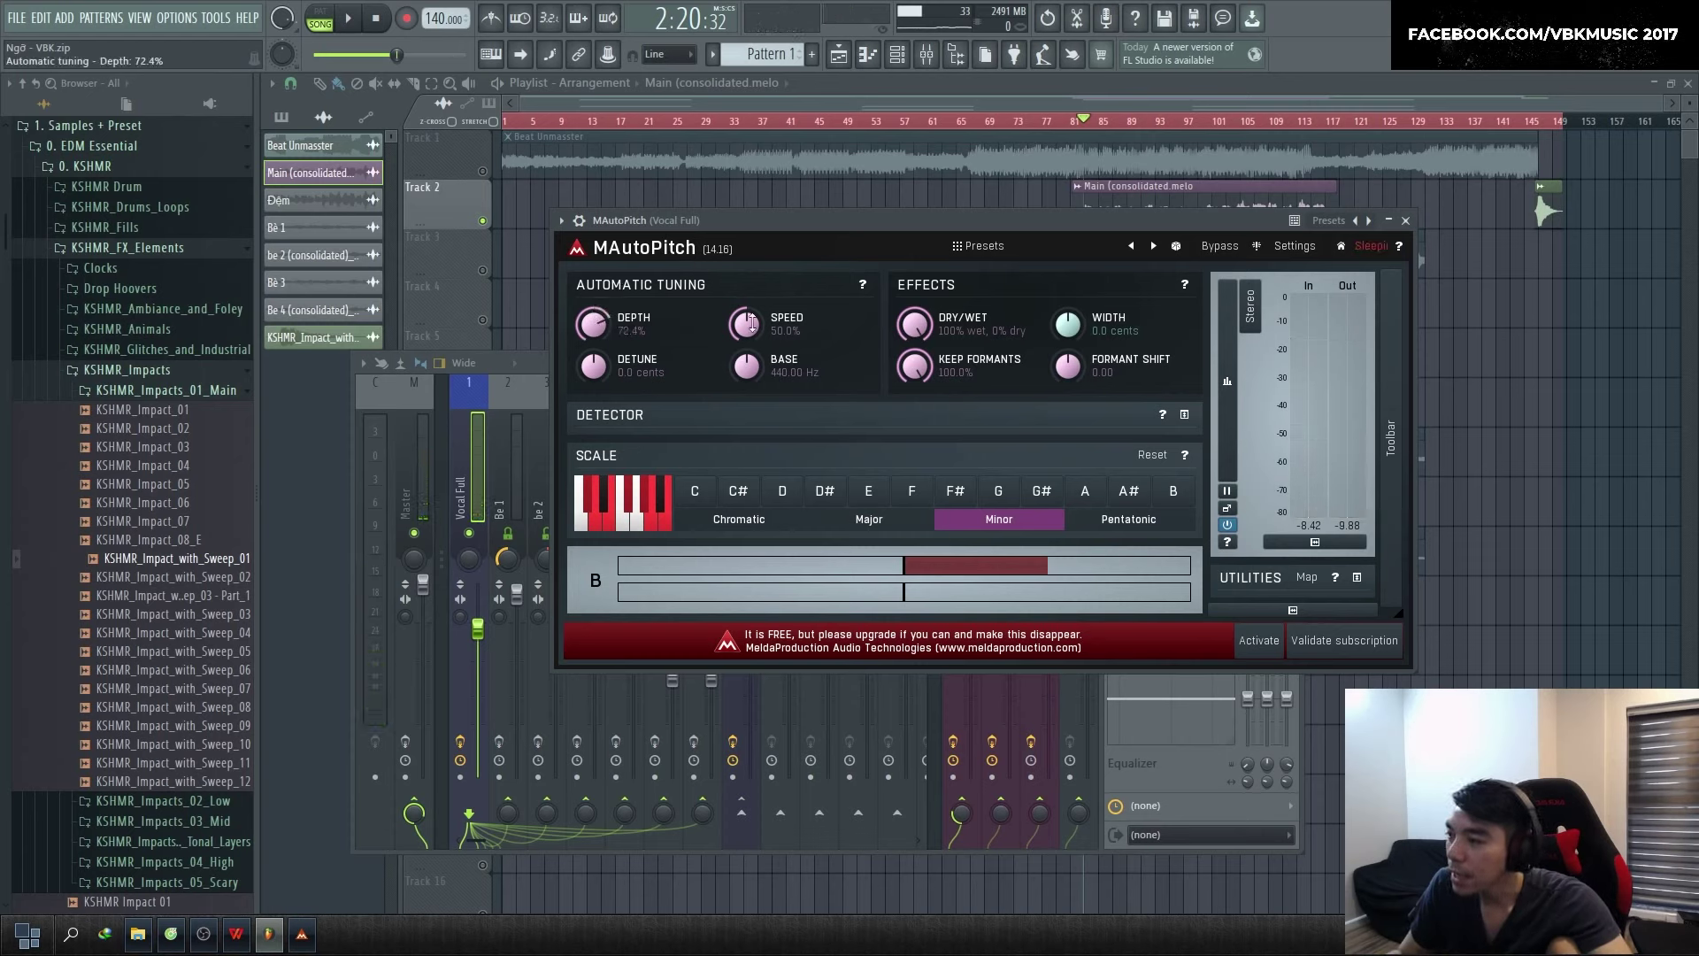
left_click_drag(746, 324, 747, 333)
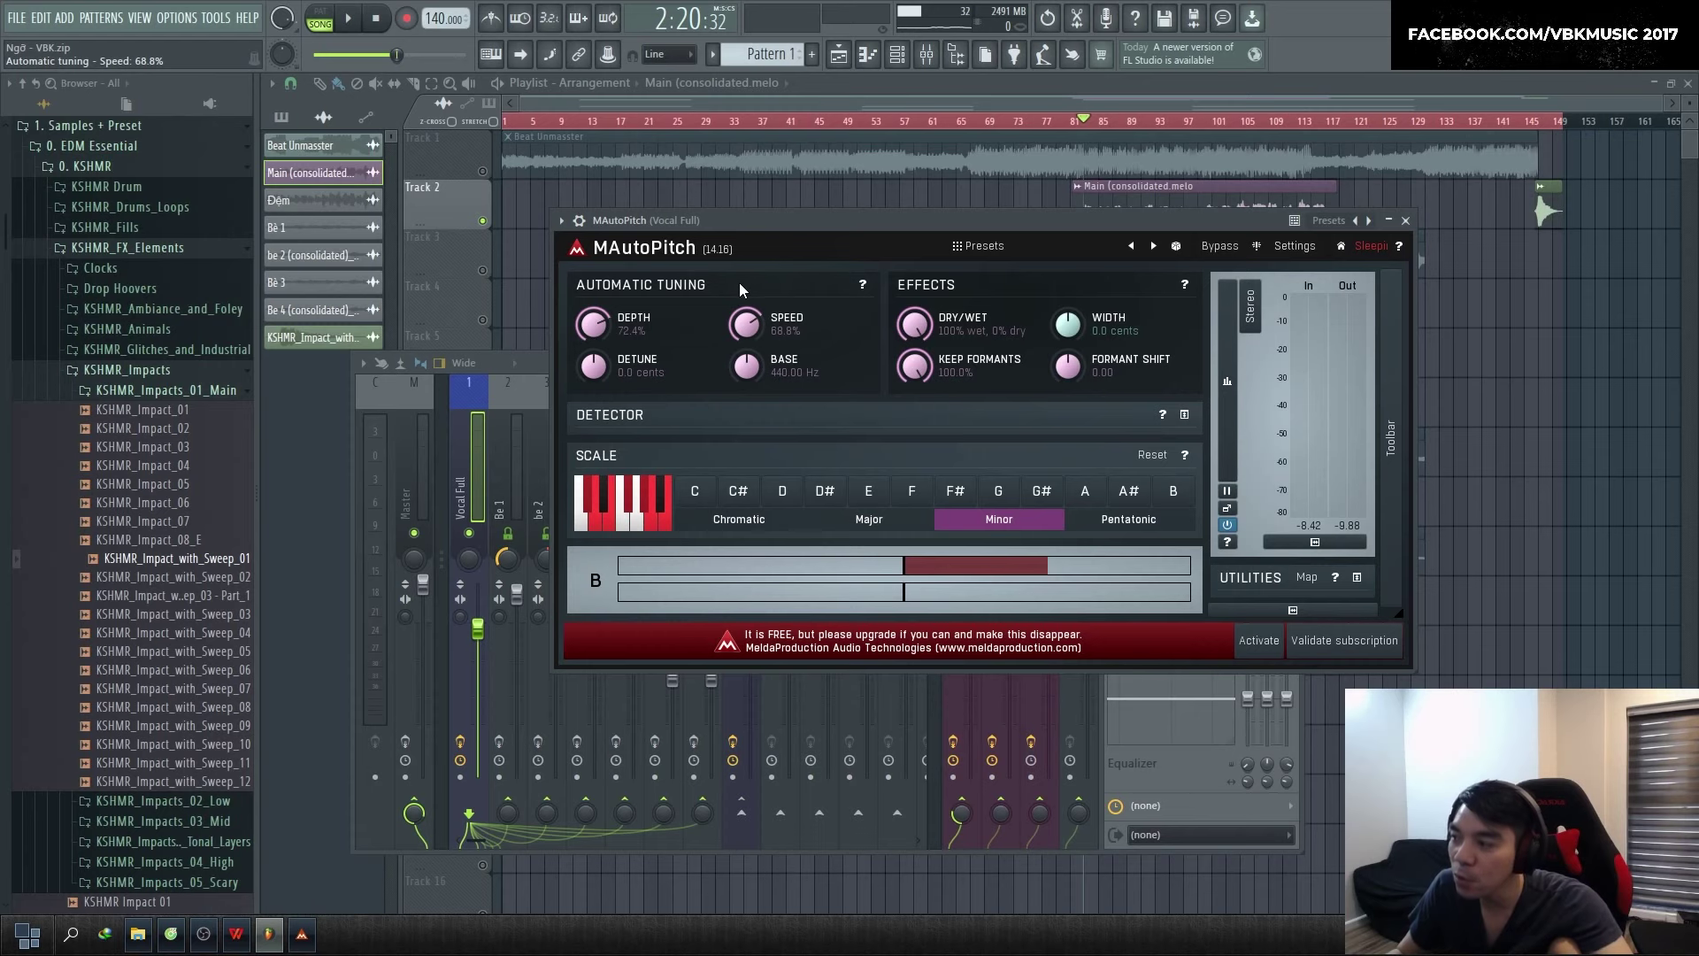
left_click_drag(746, 325, 746, 323)
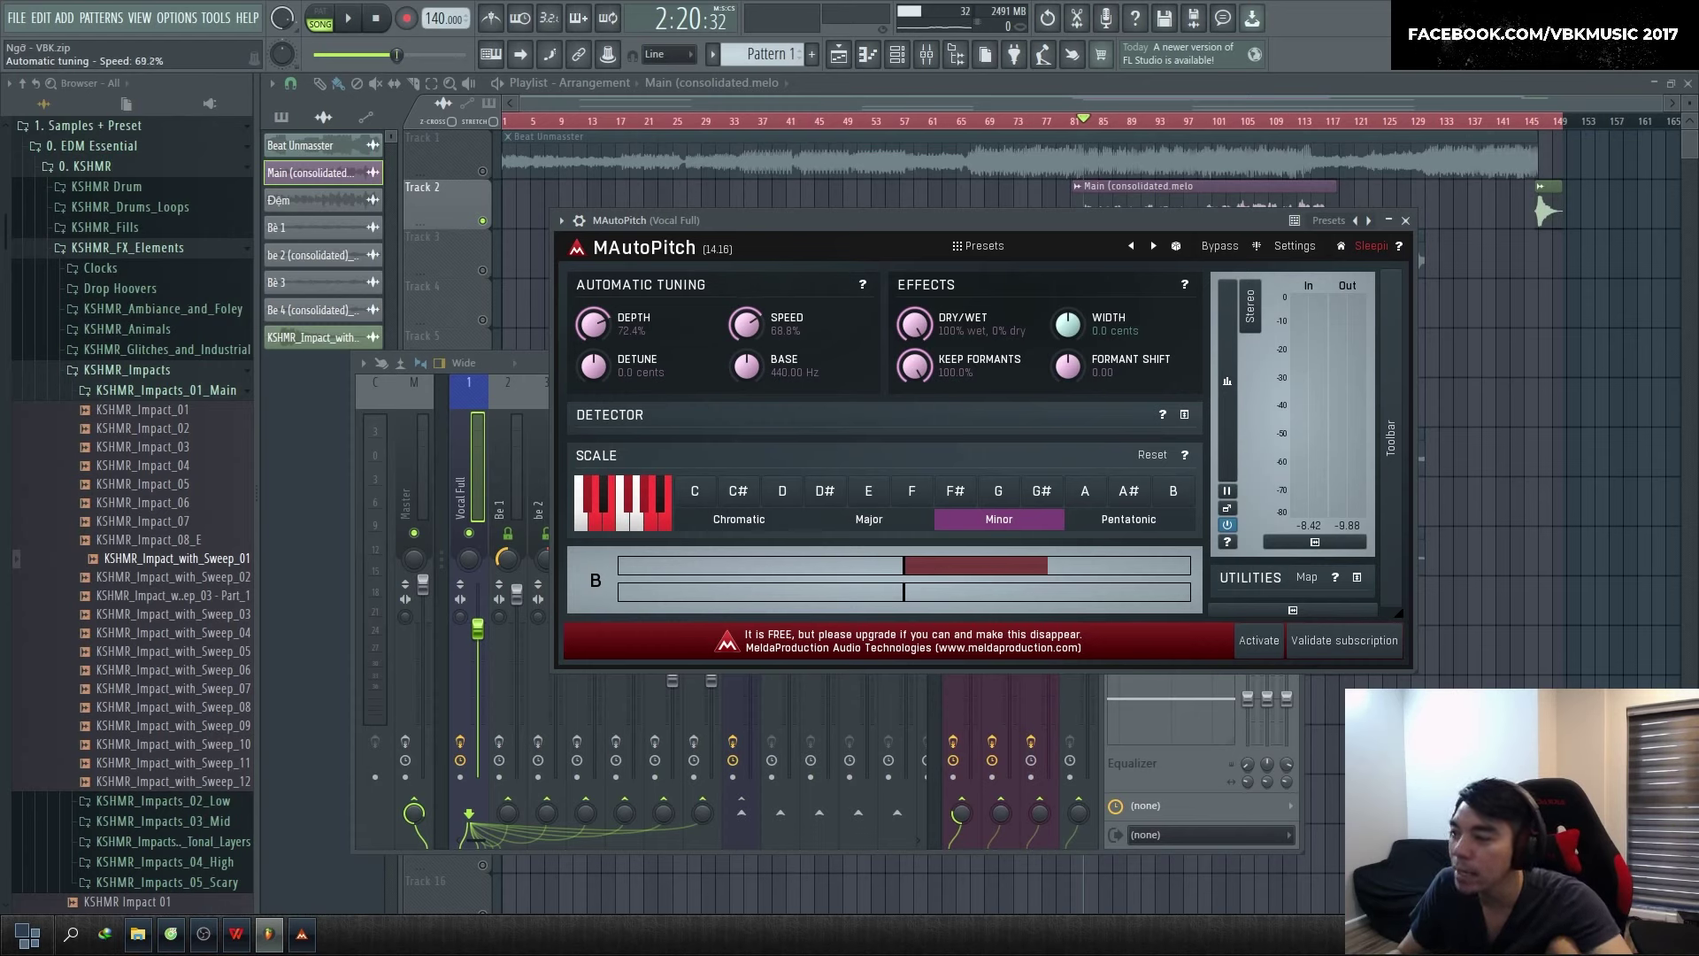
left_click_drag(619, 303, 790, 214)
key("space")
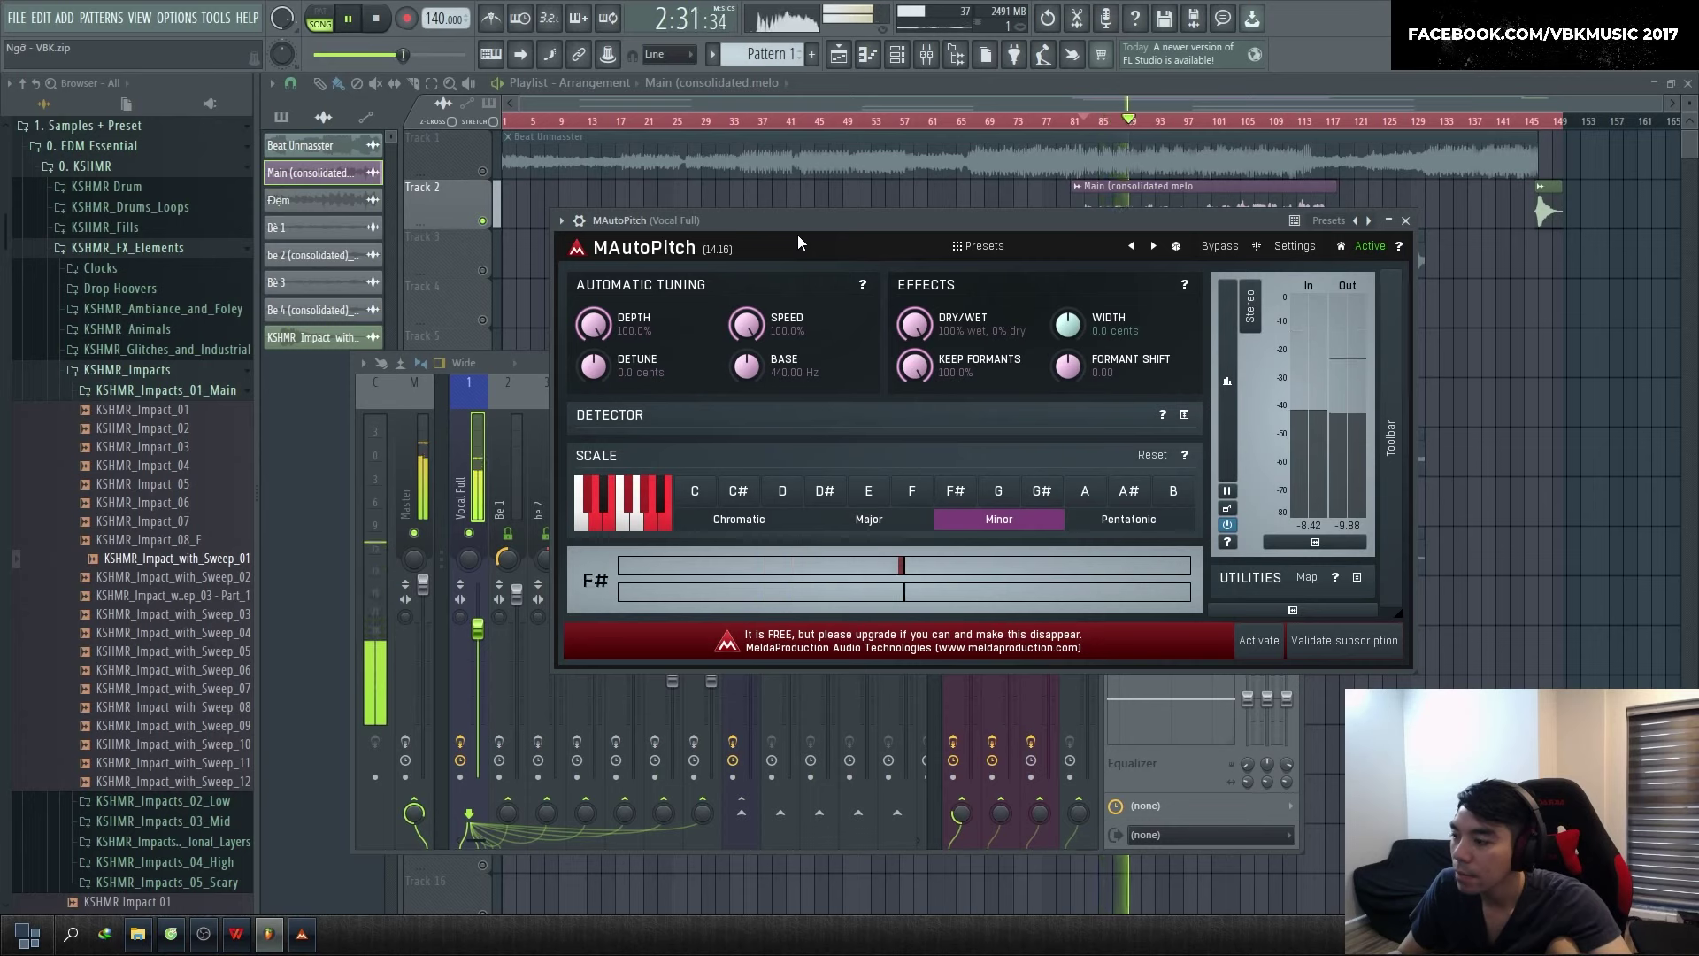
key("space")
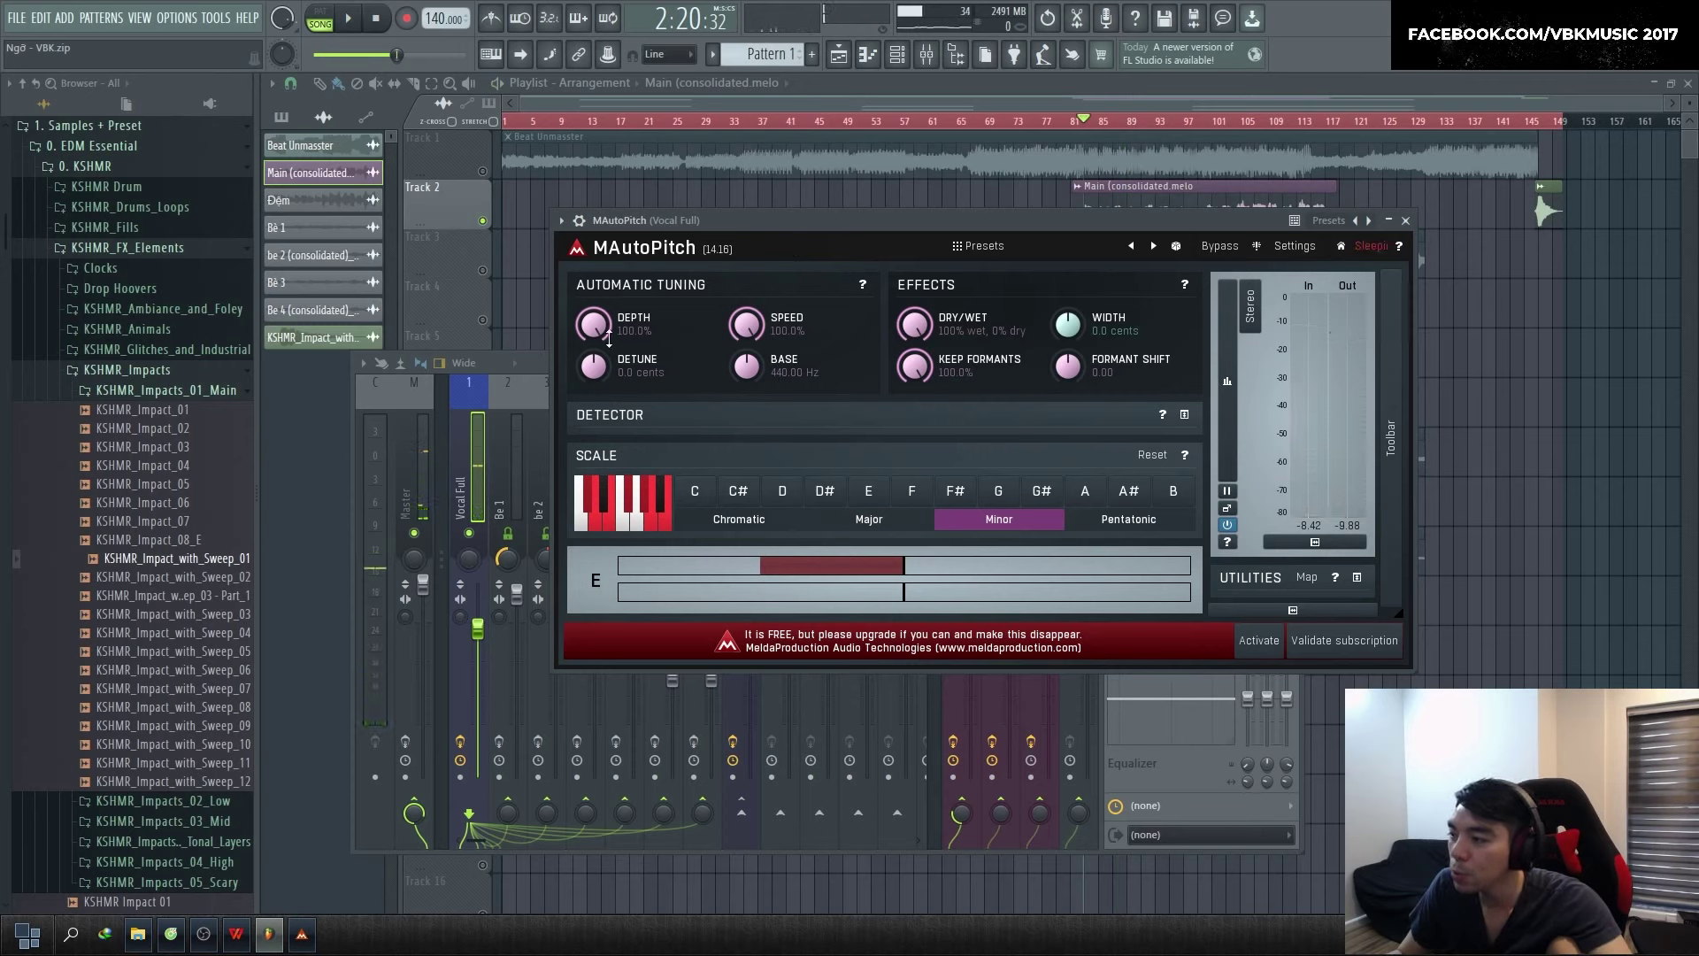
Lower the automatic tuning Depth to 44.4% and Speed to 42.0%, and play the vocal section
left_click_drag(594, 323, 594, 354)
left_click_drag(746, 324, 746, 345)
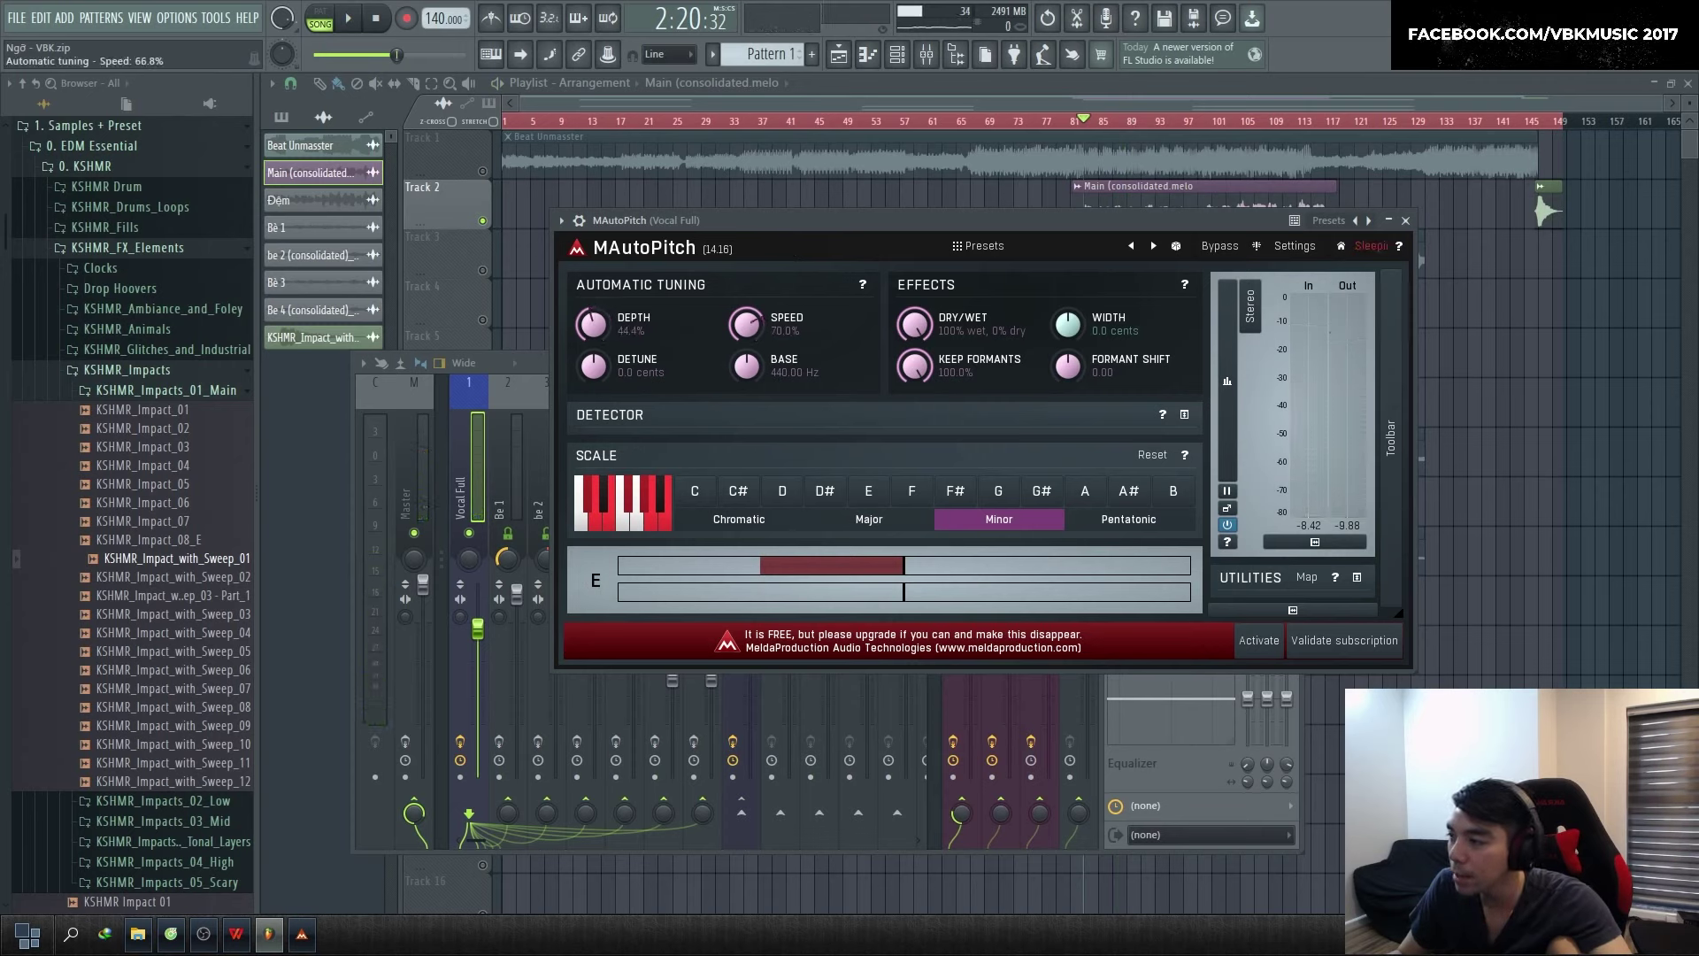
key("space")
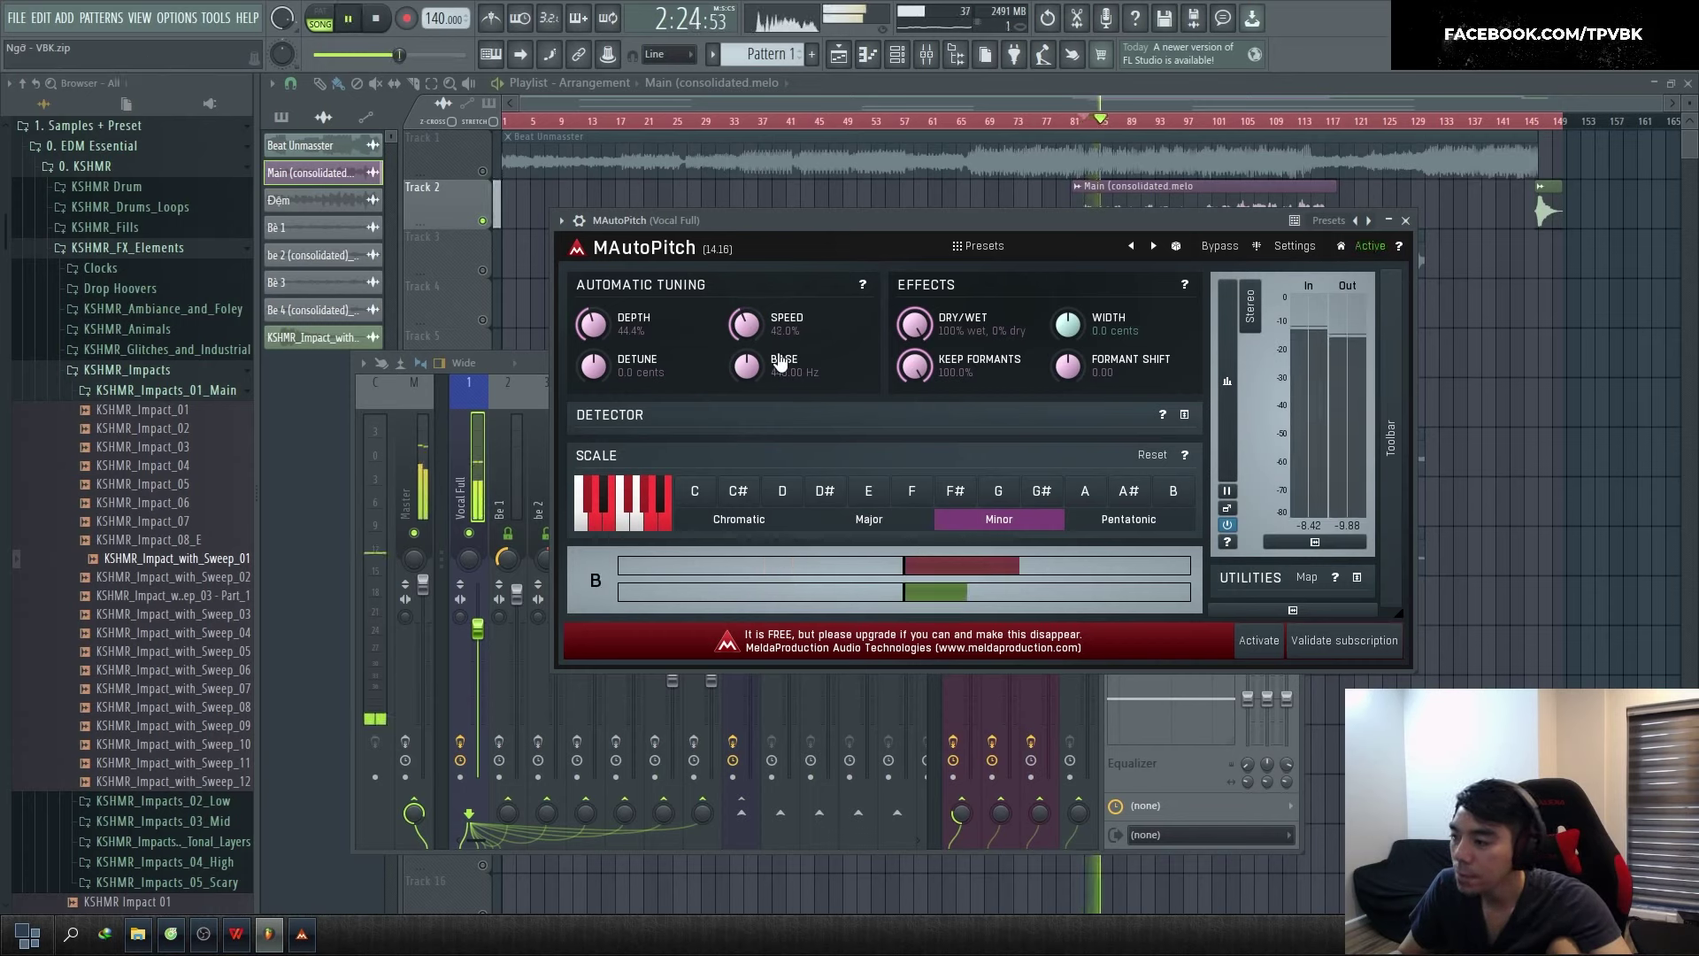
key("space")
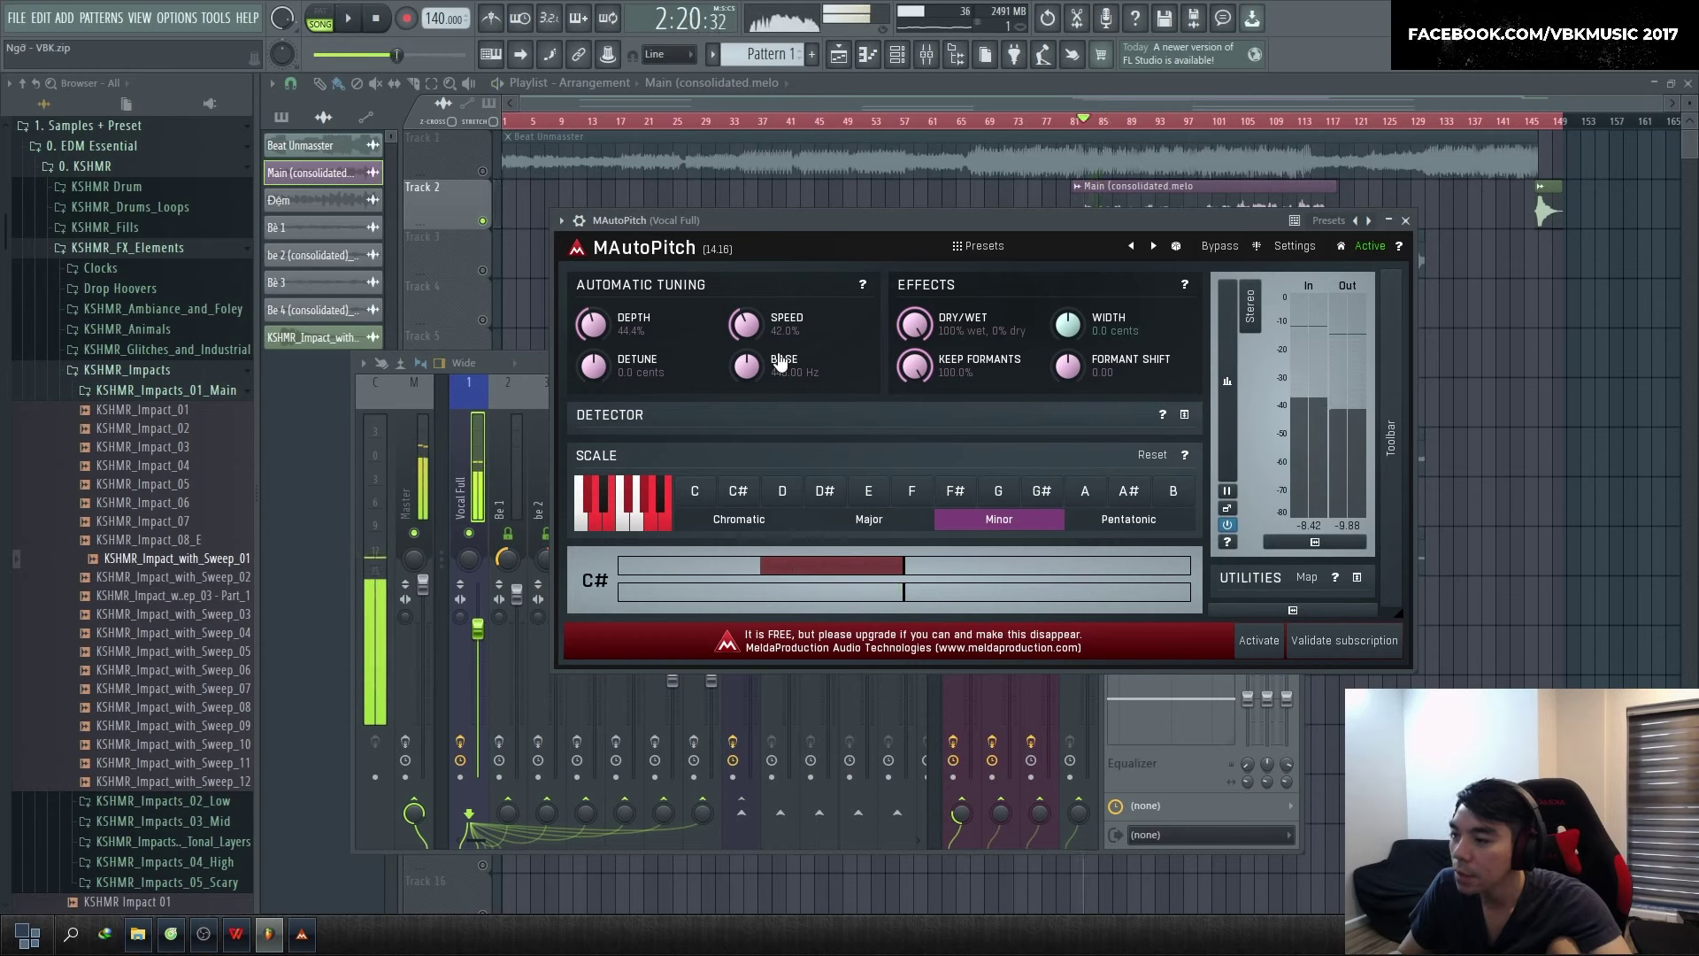
Return the automatic tuning Depth and Speed to 100% and play the vocal again for comparison
left_click_drag(684, 341, 684, 319)
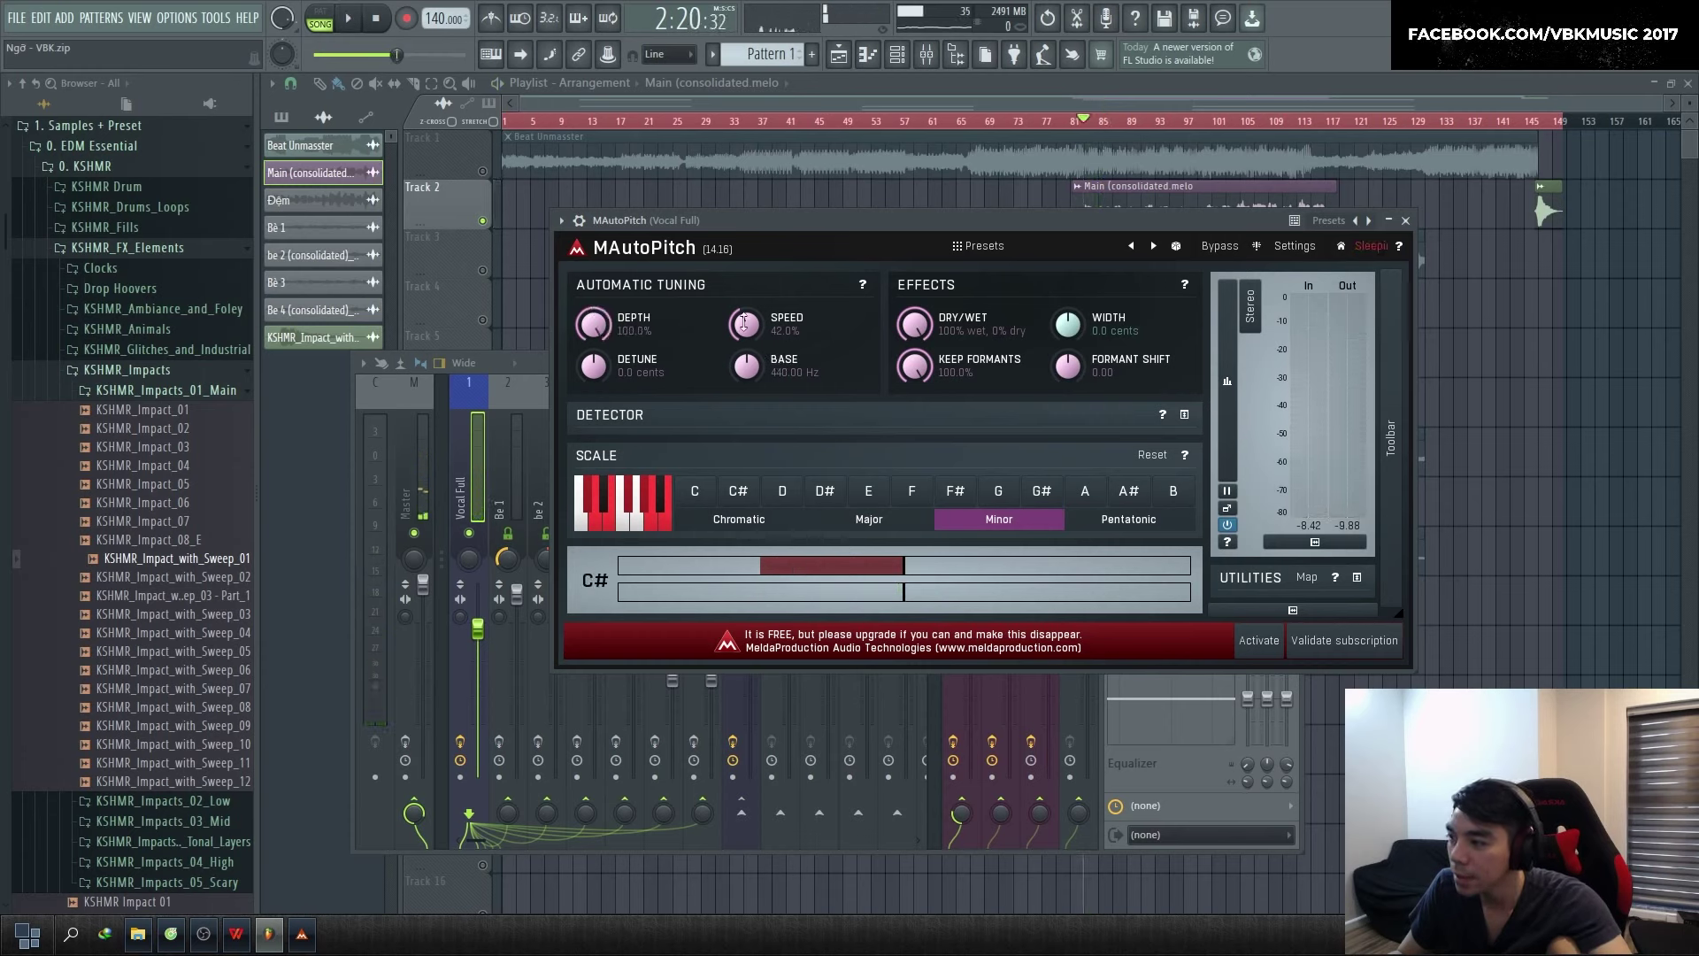
key("space")
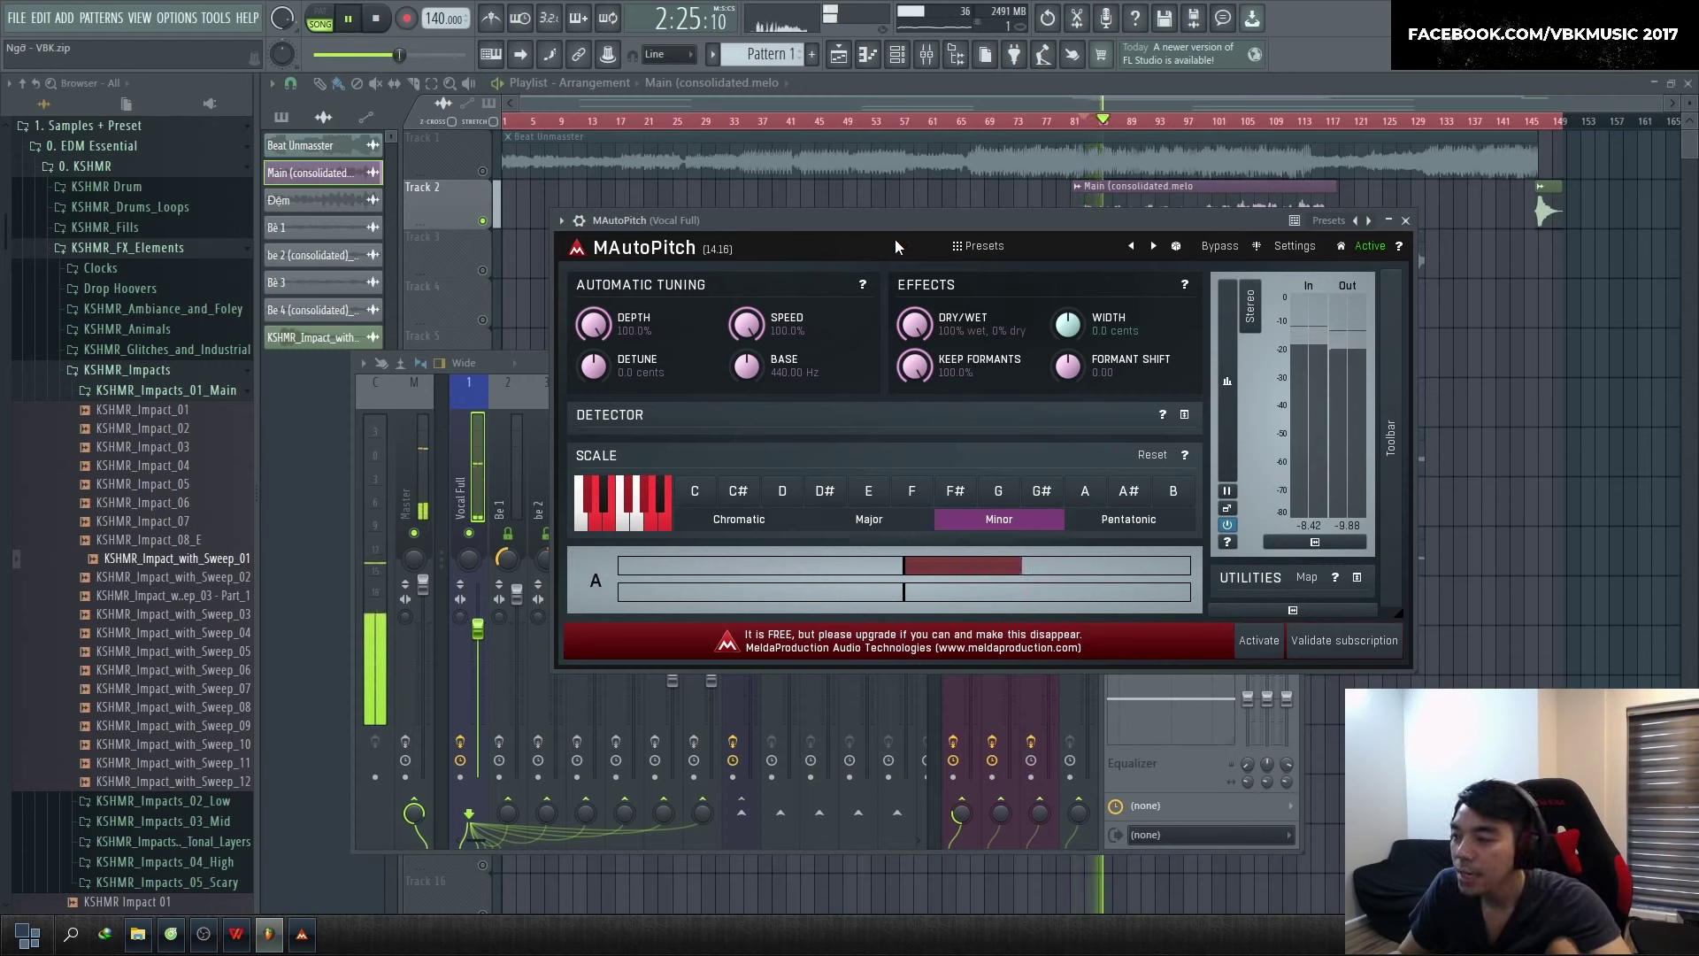
key("space")
Set MAutoPitch's automatic tuning Depth to 46.4% and Speed to 52.0%
left_click_drag(593, 325, 599, 389)
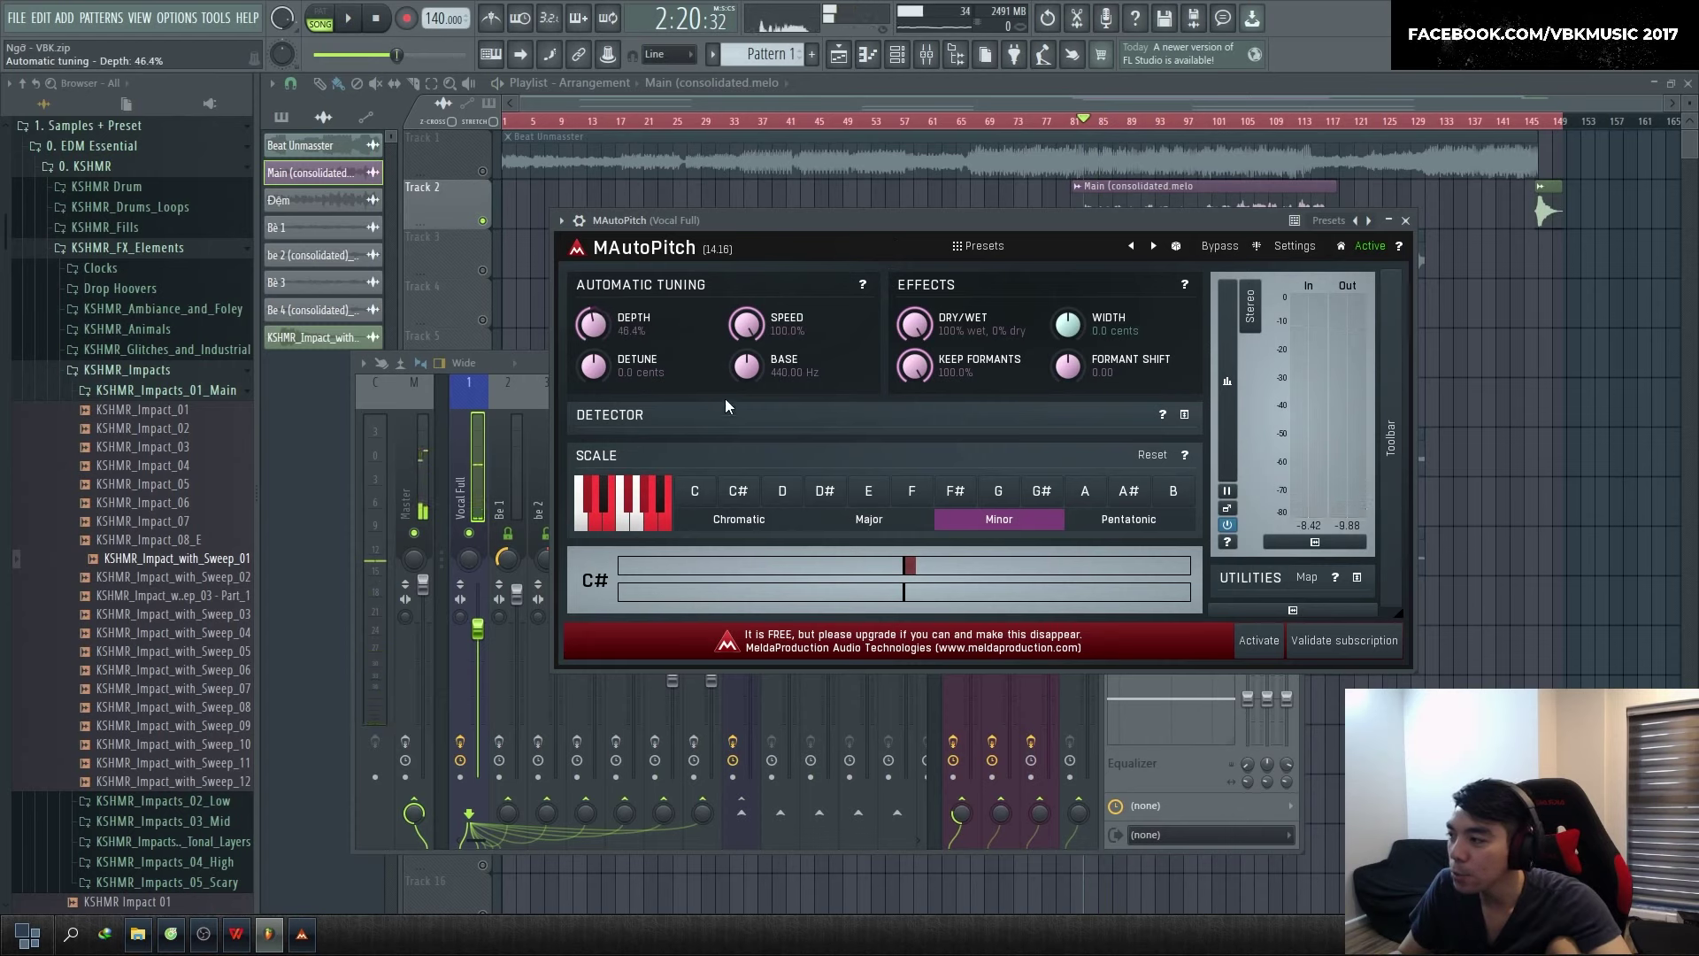
left_click_drag(746, 325, 746, 319)
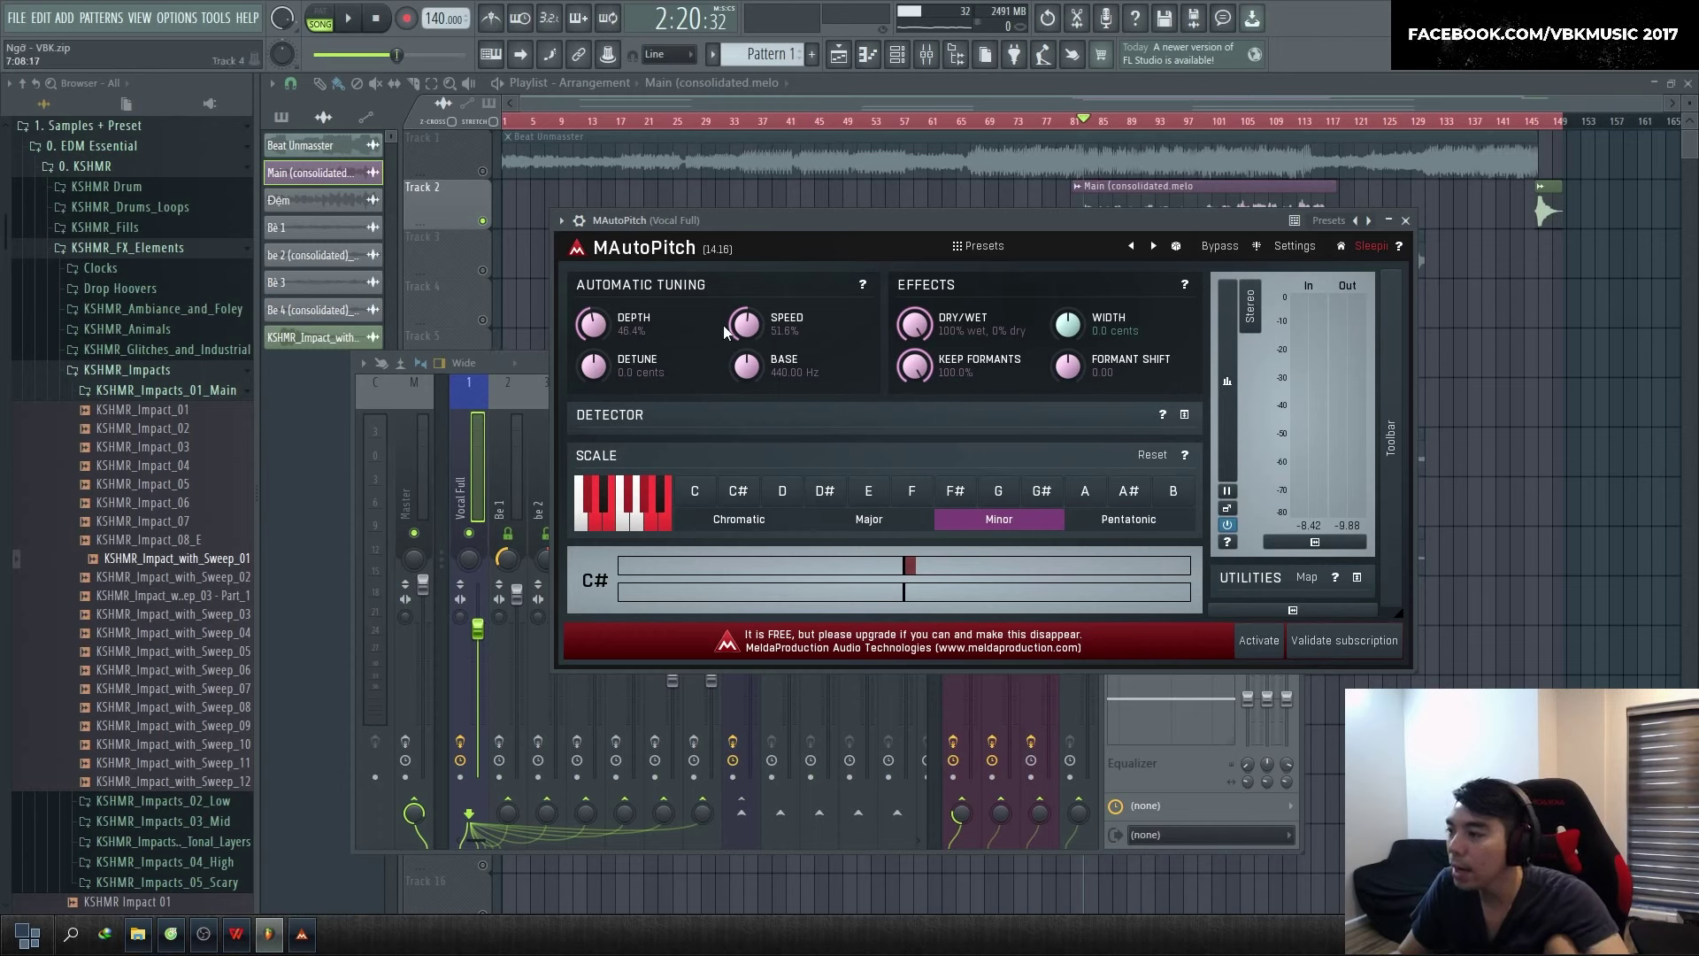
left_click_drag(777, 332, 777, 310)
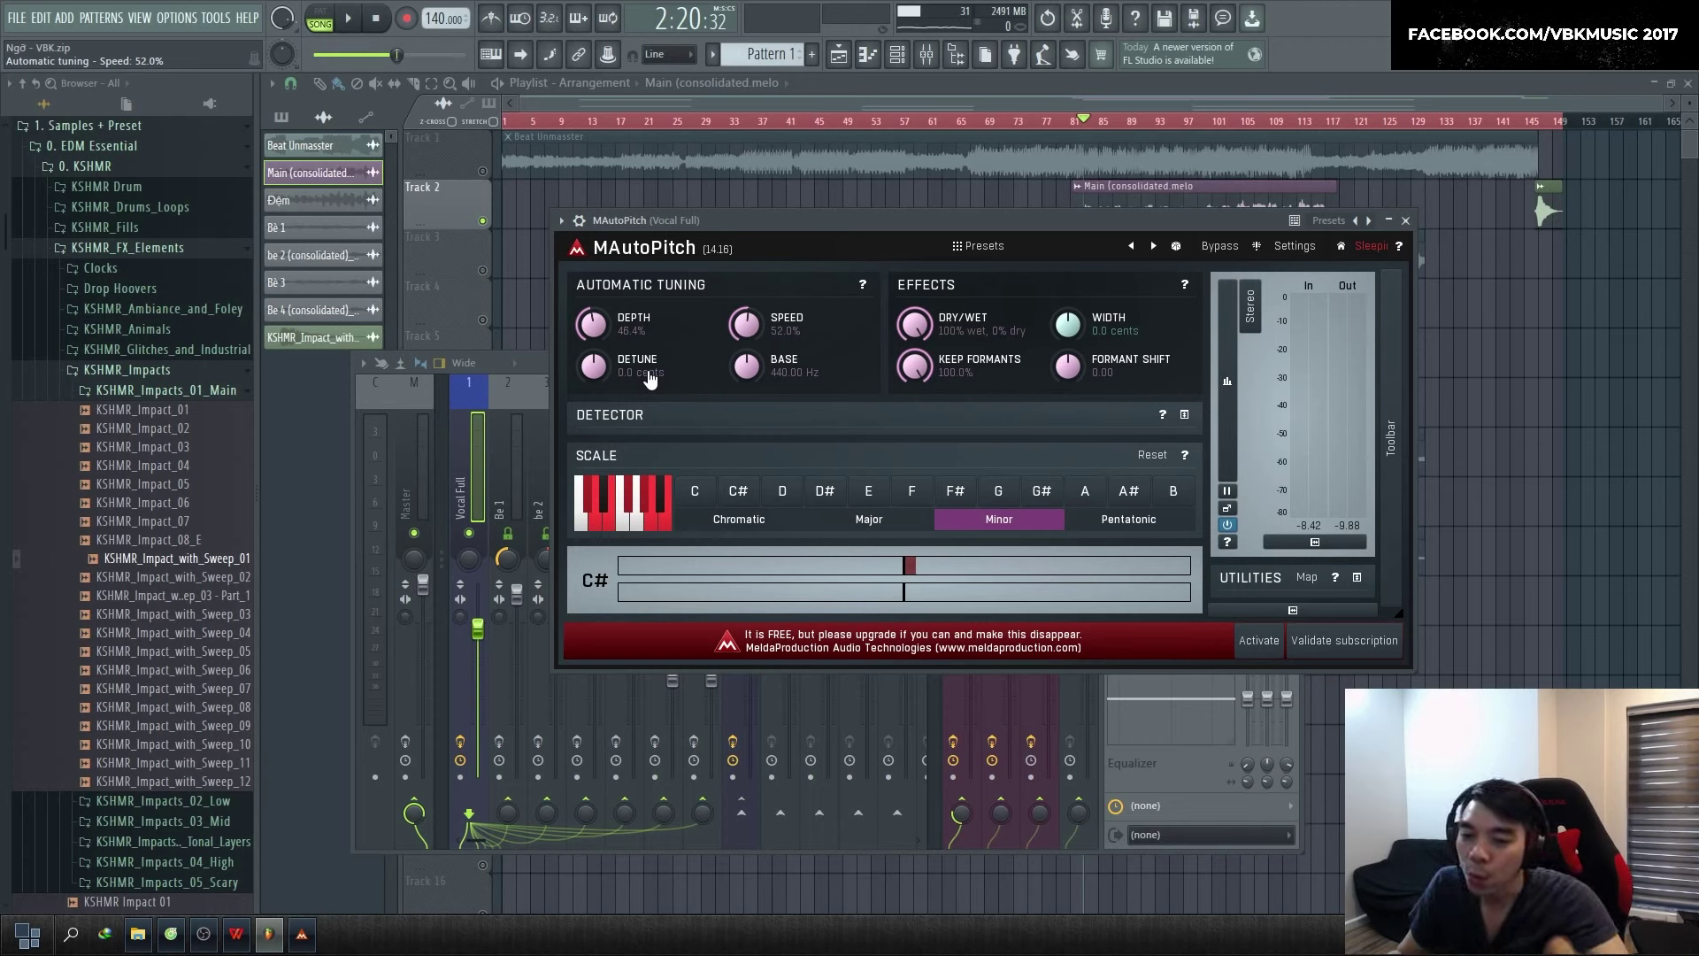
Try small negative and positive Detune amounts in MAutoPitch and leave Detune at +0.8 cents
left_click_drag(591, 370, 592, 363)
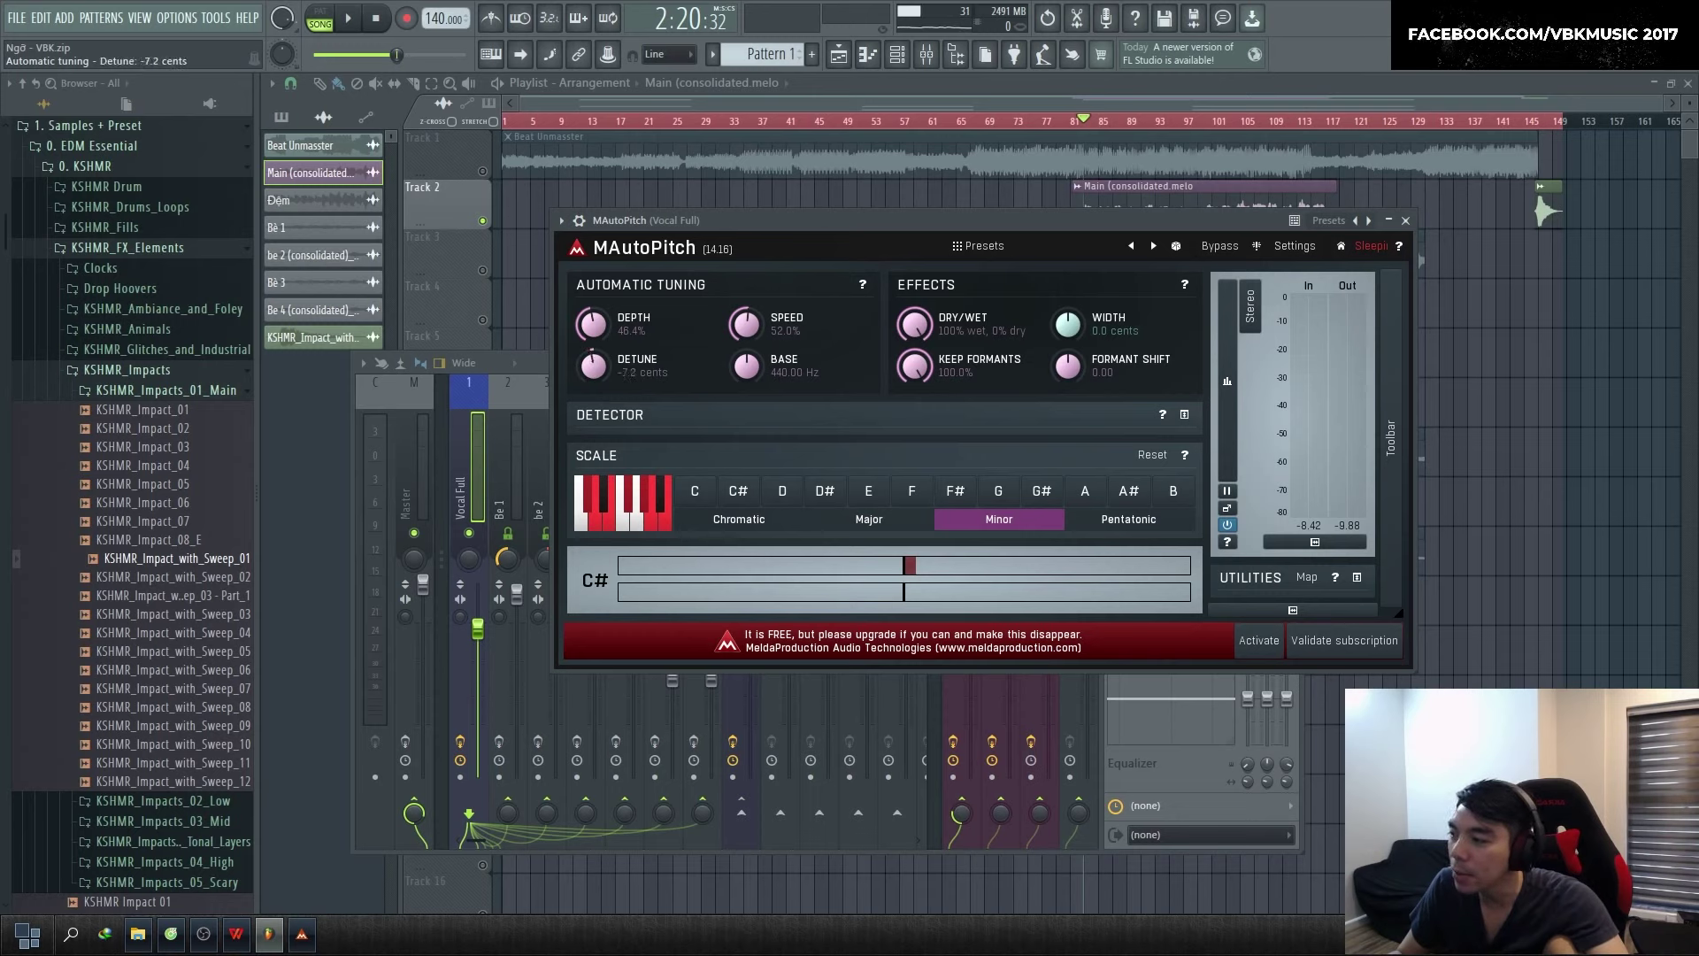
double_click(592, 367)
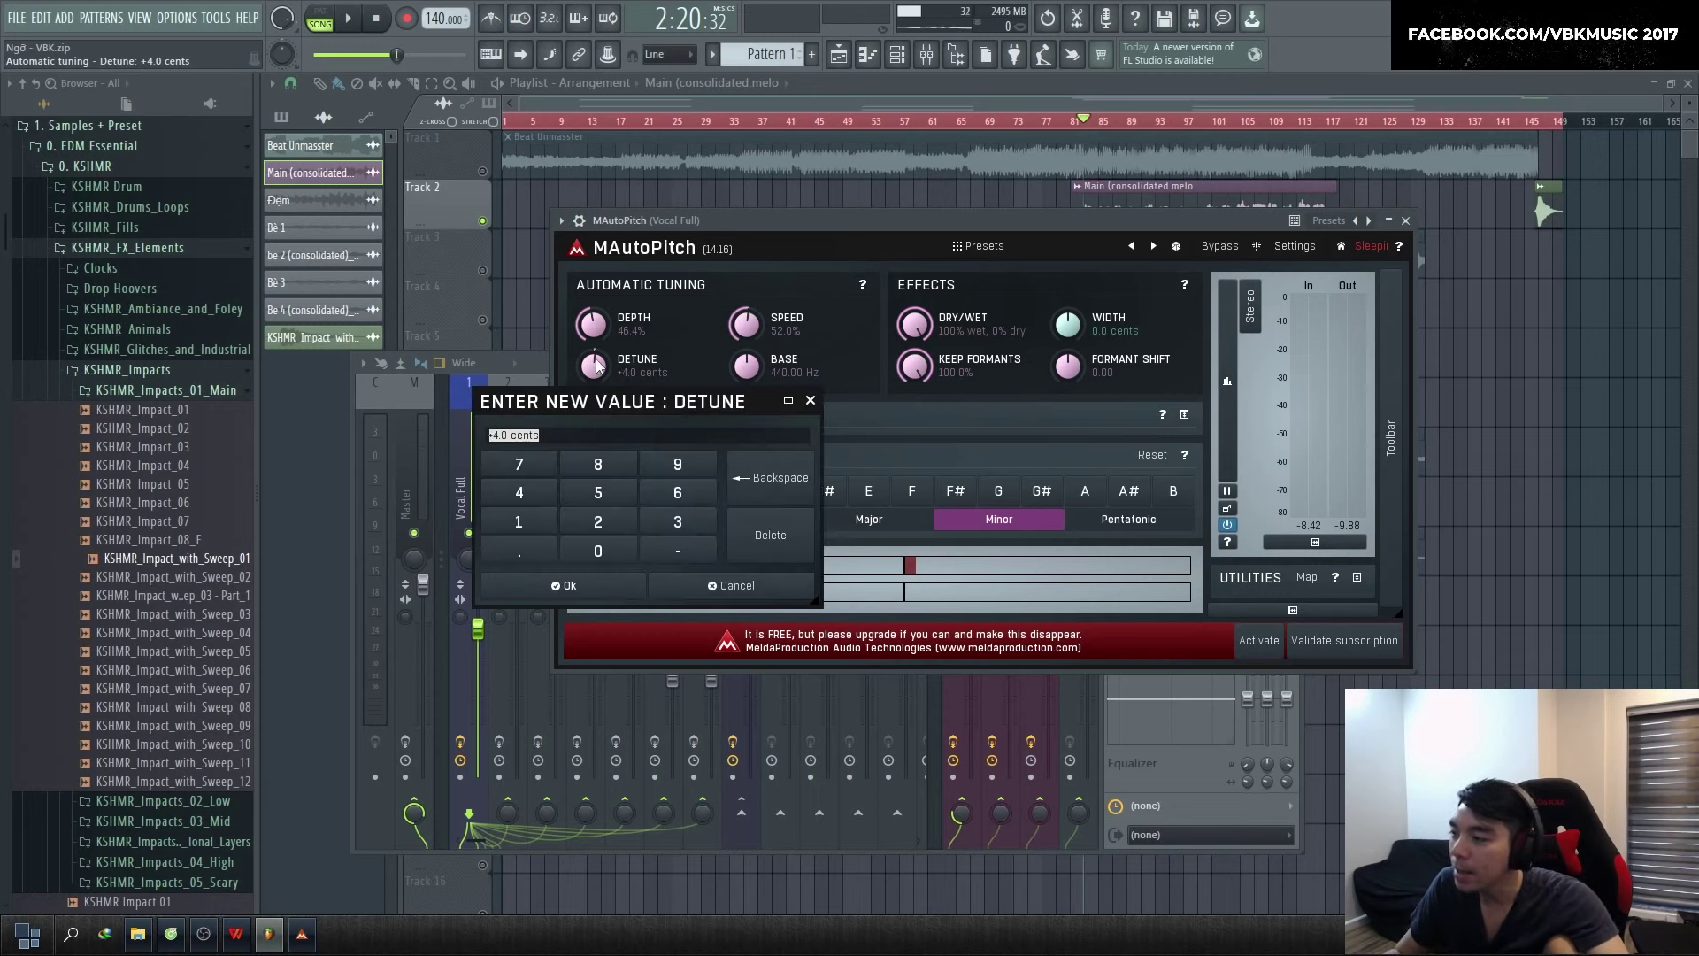
key("Escape")
left_click_drag(591, 363, 600, 375)
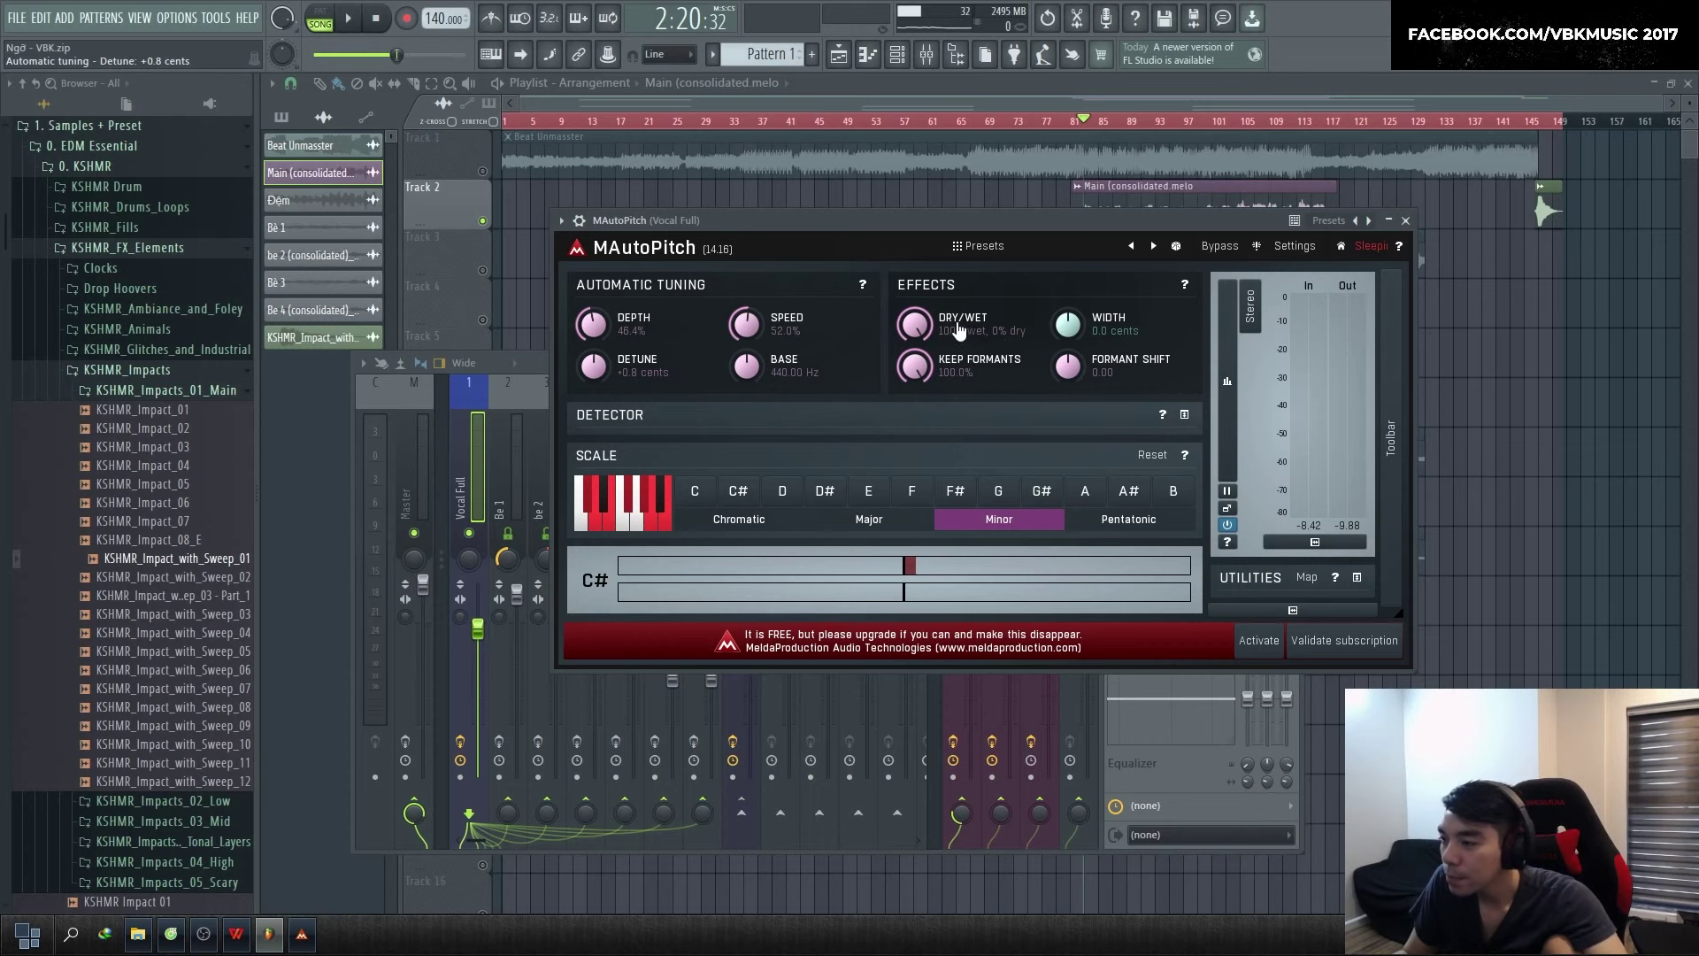
Try Dry/Wet at 0% wet and at 98% wet, 100% dry, play the vocal, and return it to 100% wet, 0% dry
left_click_drag(949, 221, 913, 220)
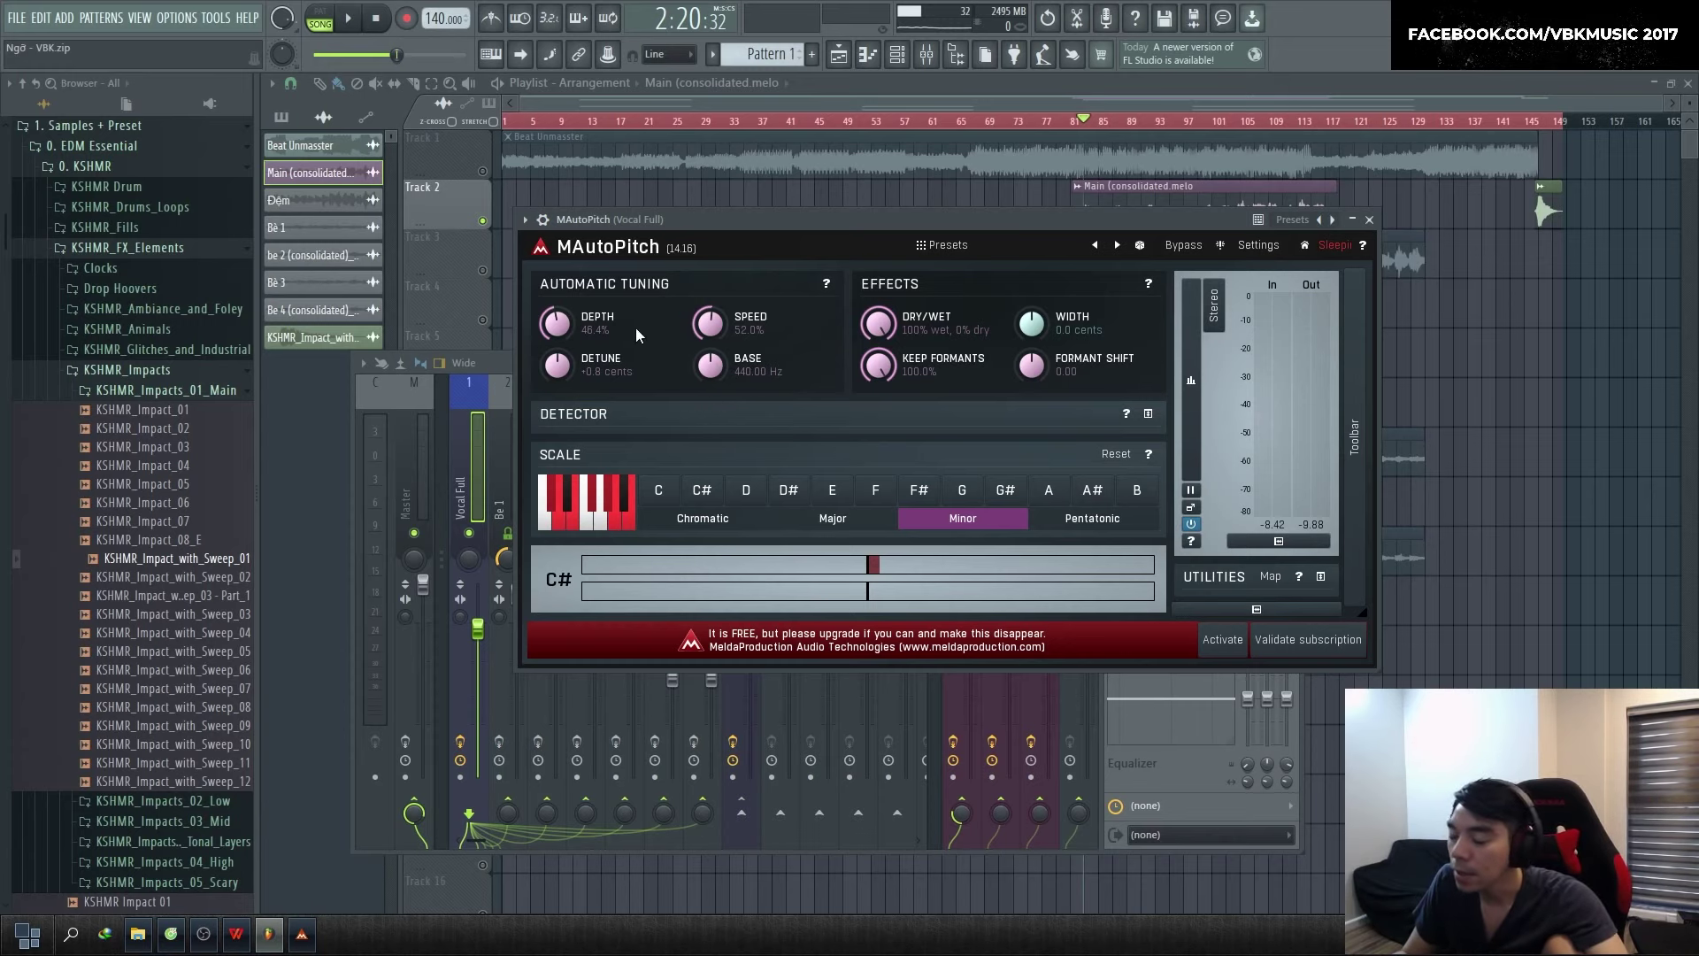
left_click_drag(917, 221, 978, 207)
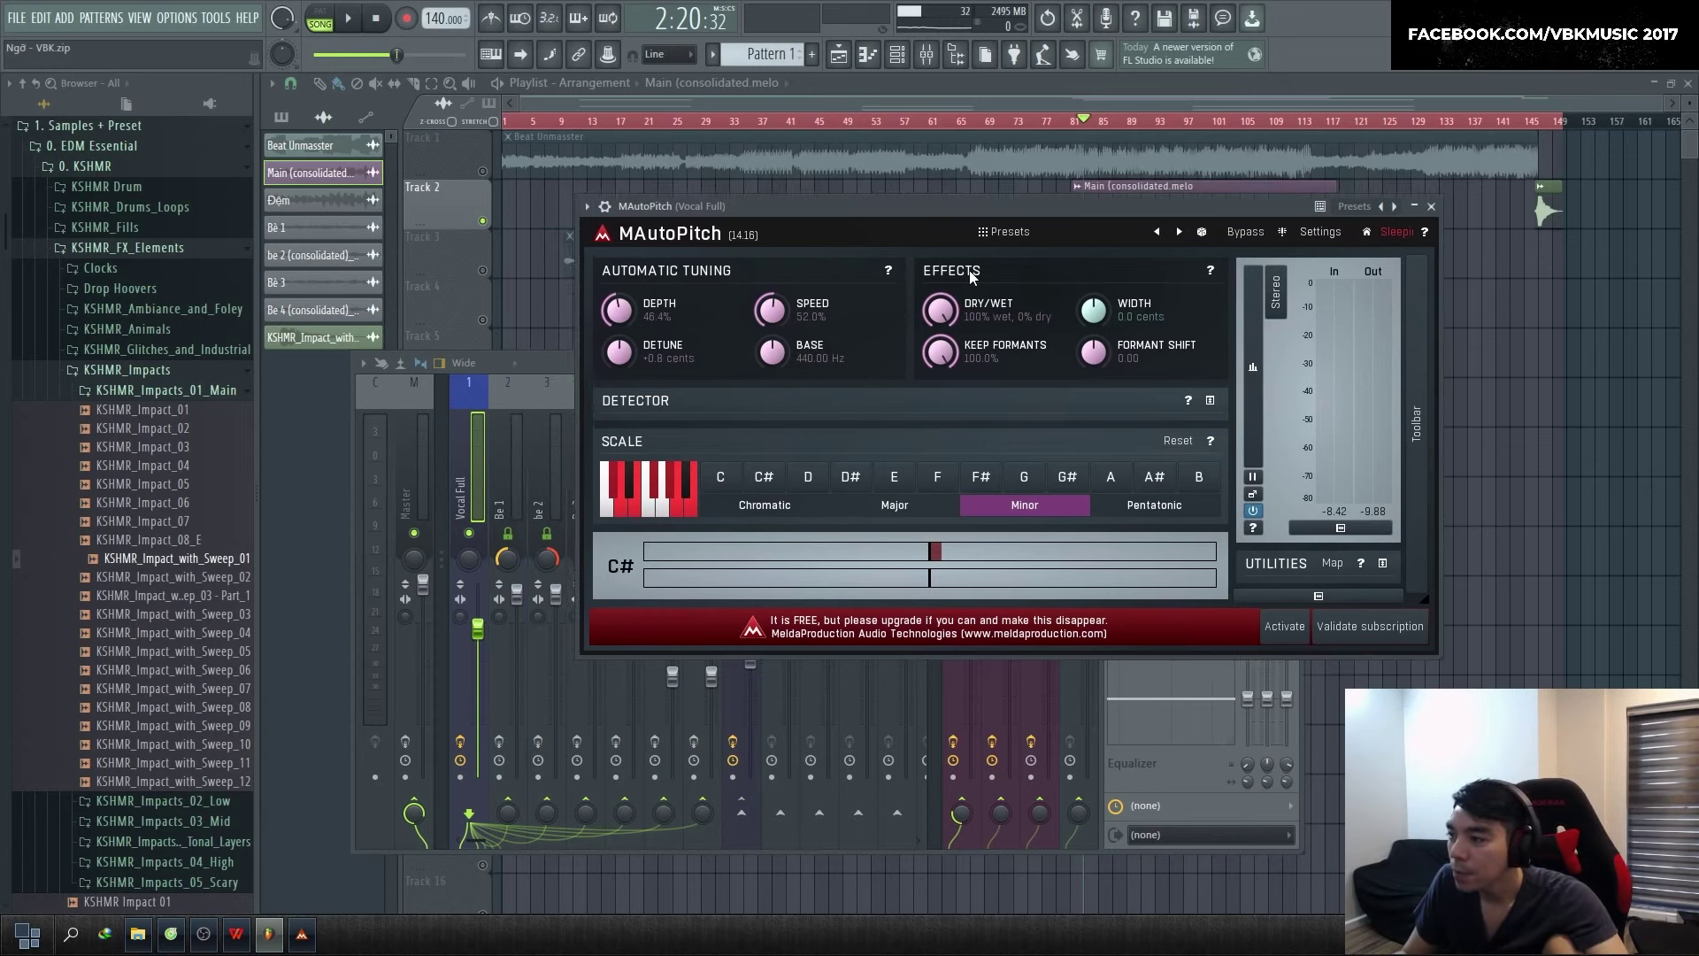
left_click_drag(940, 310, 959, 497)
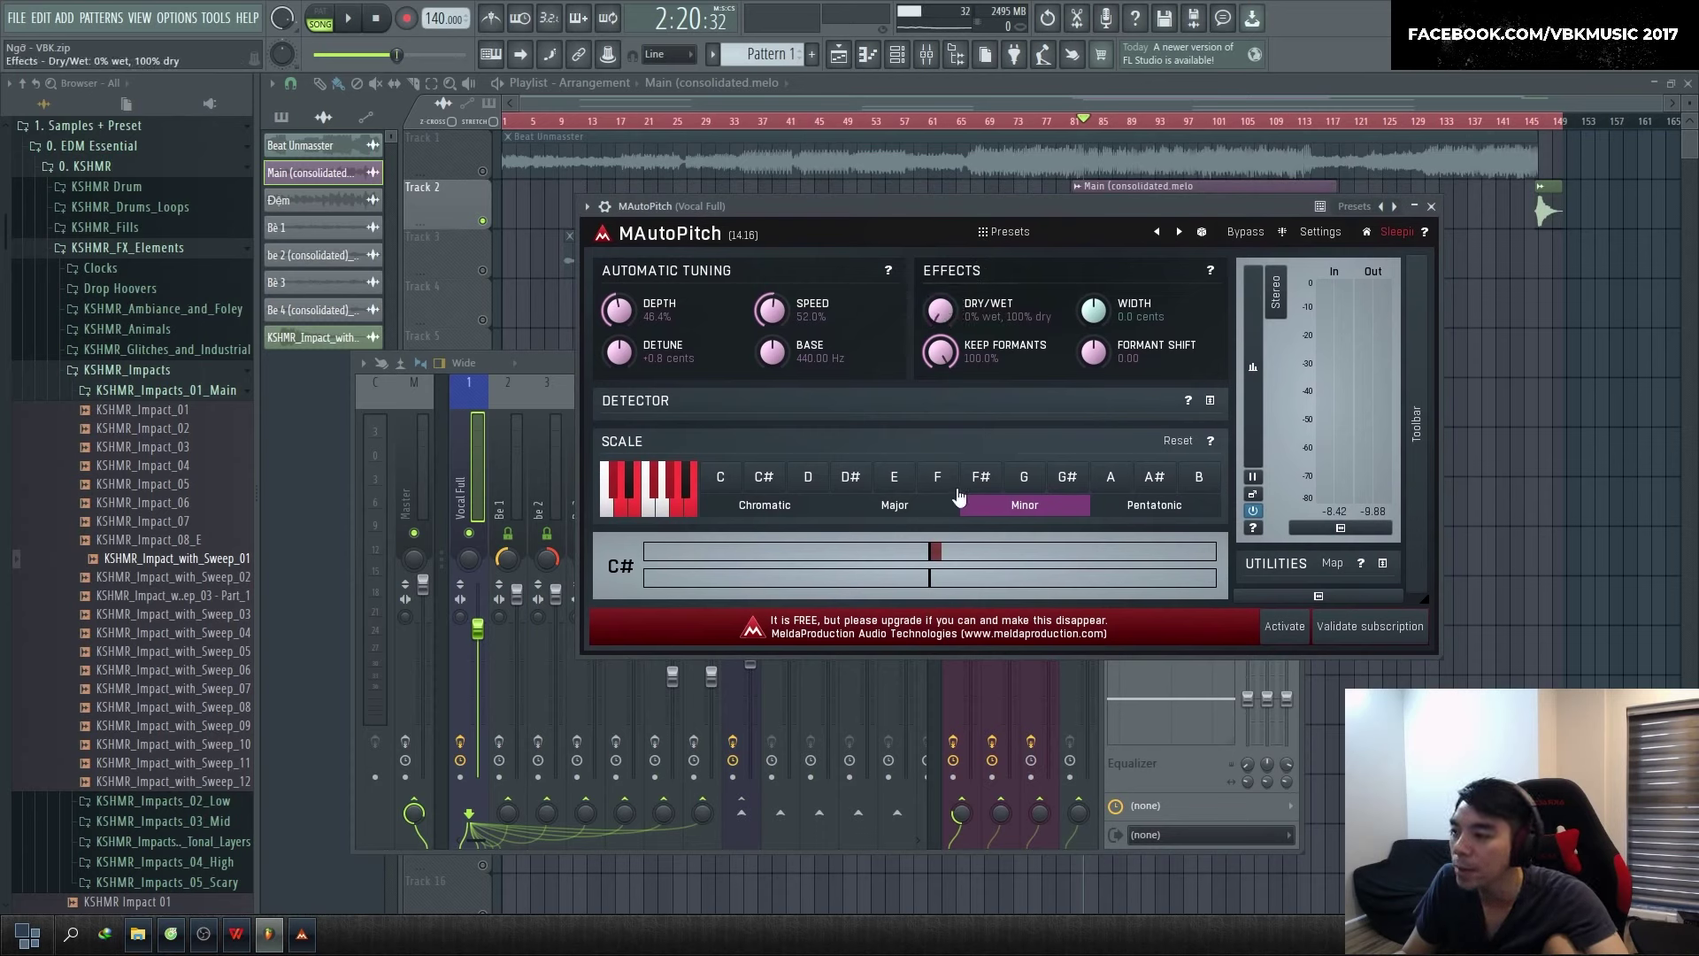
left_click_drag(939, 321, 974, 213)
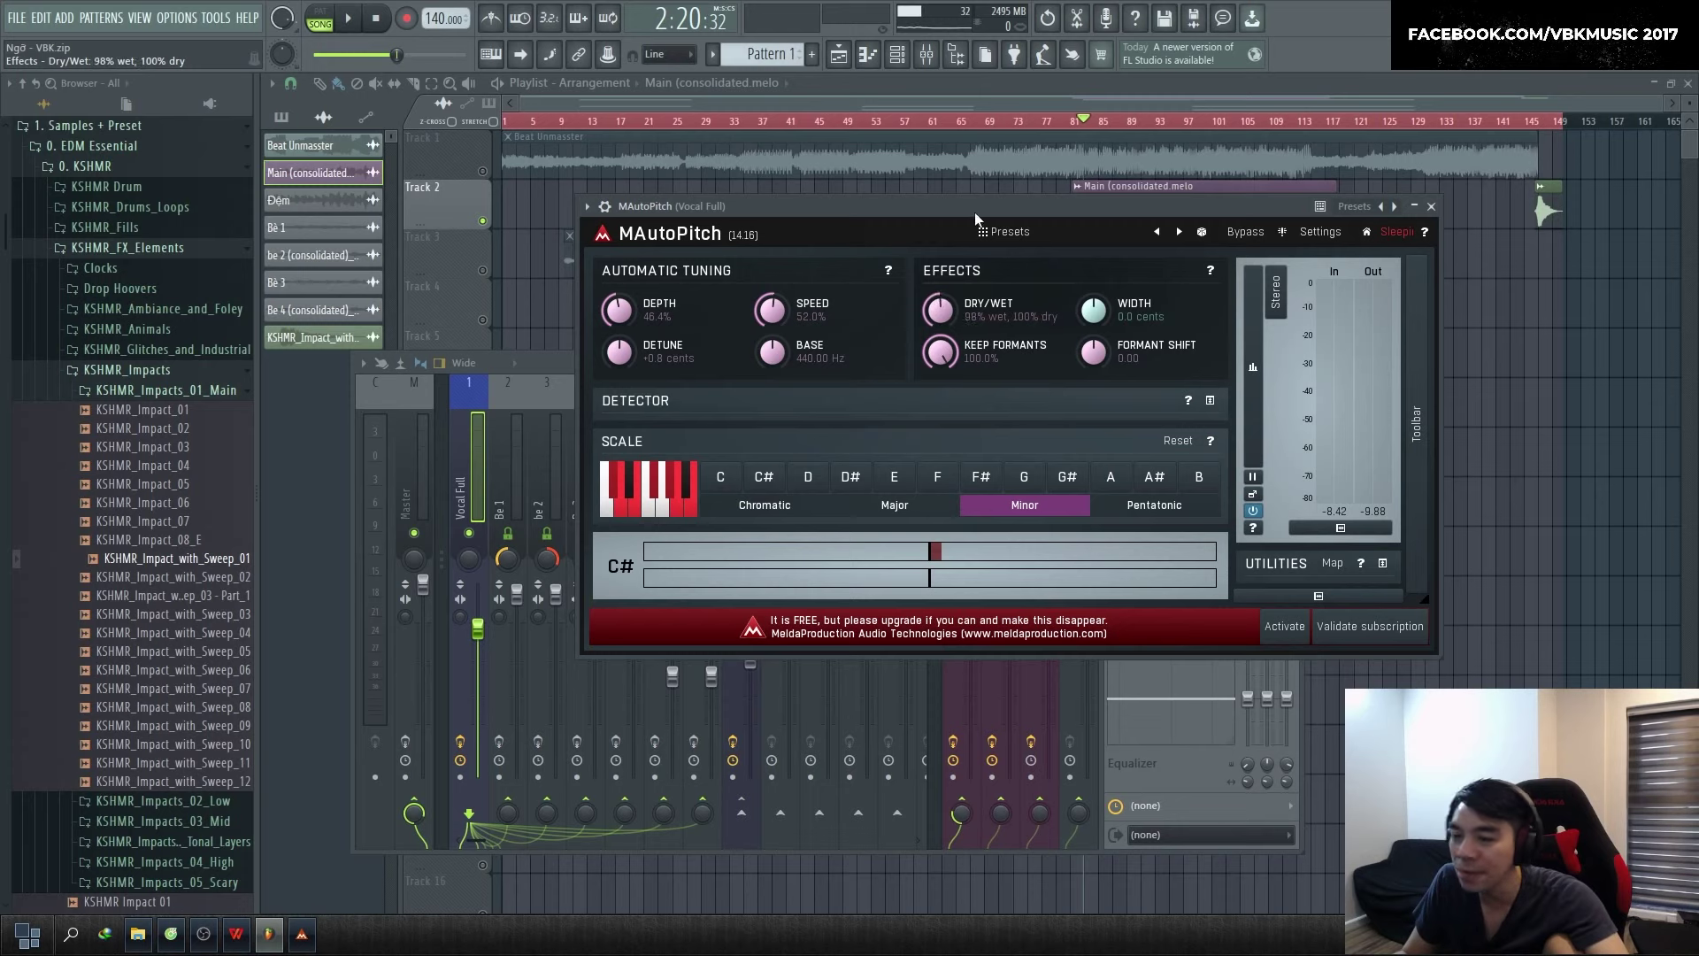
key("space")
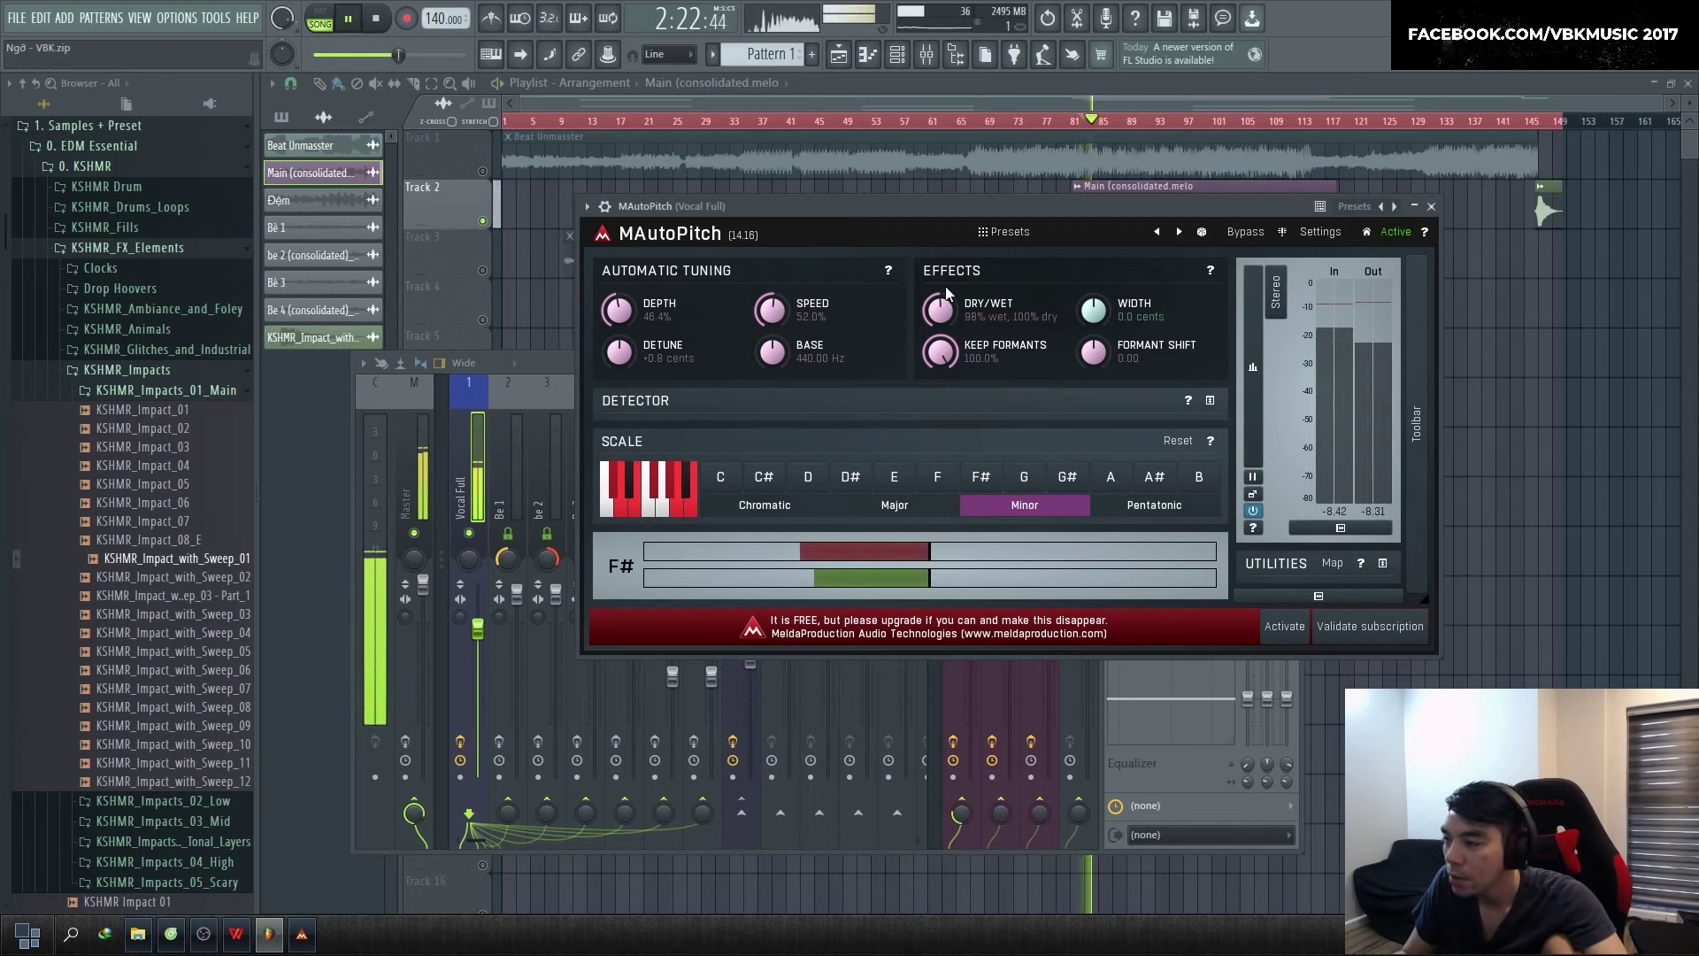
left_click_drag(943, 308, 945, 199)
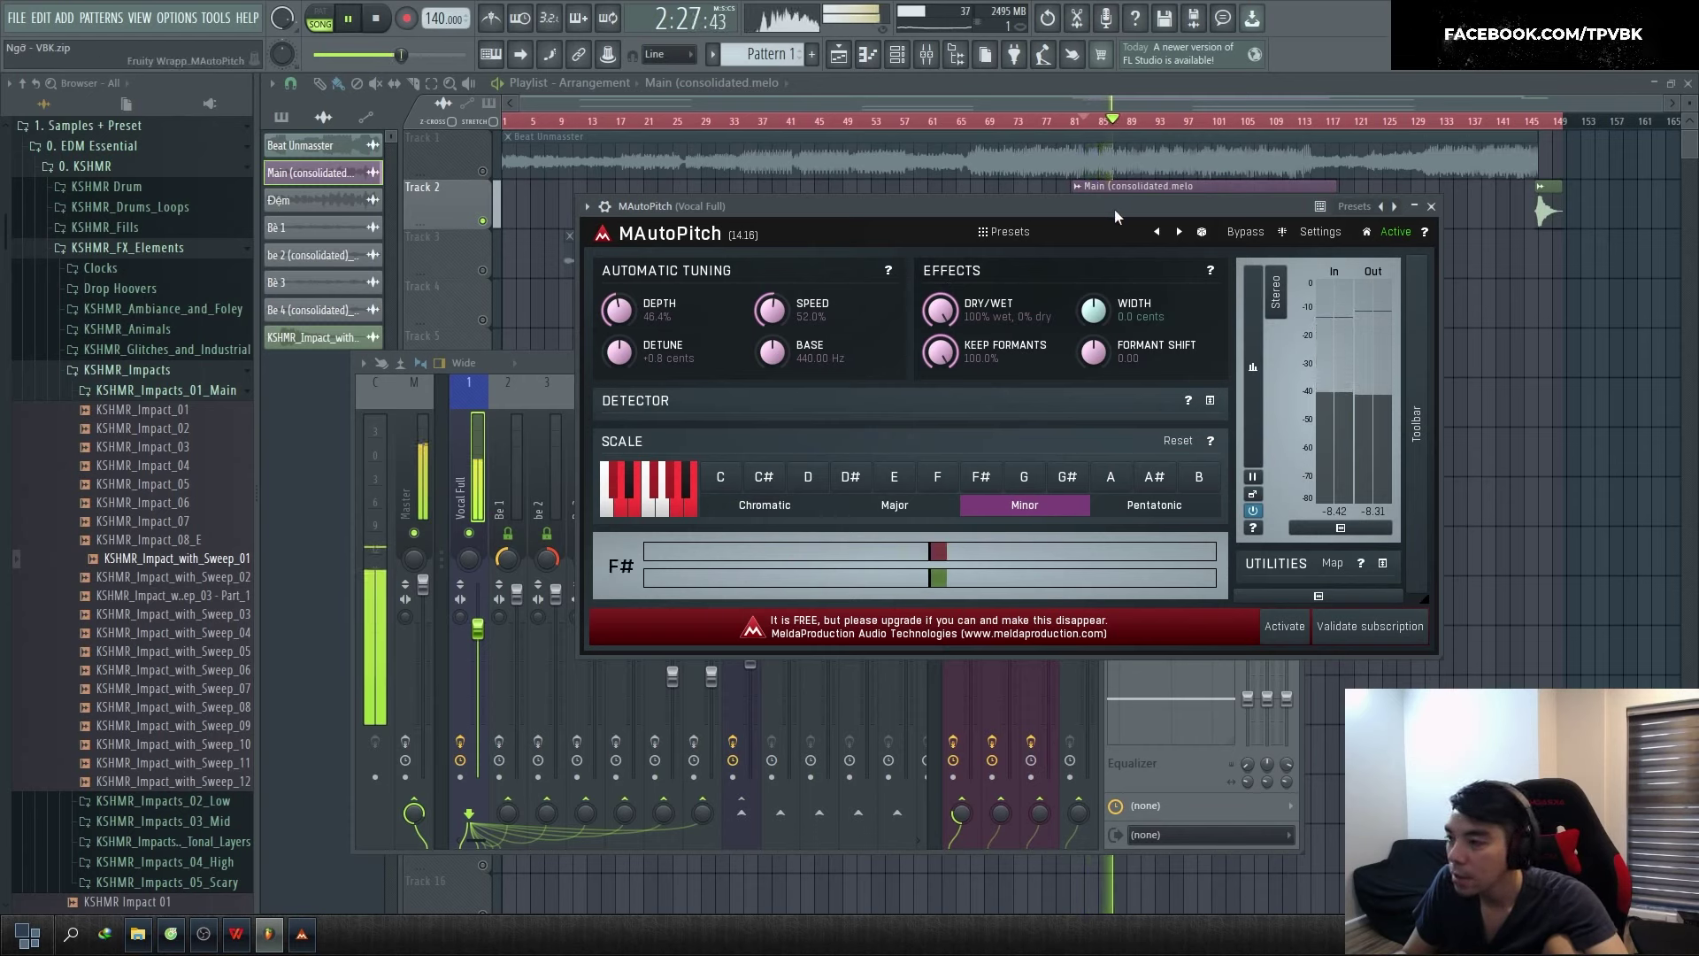
Try MAutoPitch's Formant Shift at -7.49 and play the vocal
key("space")
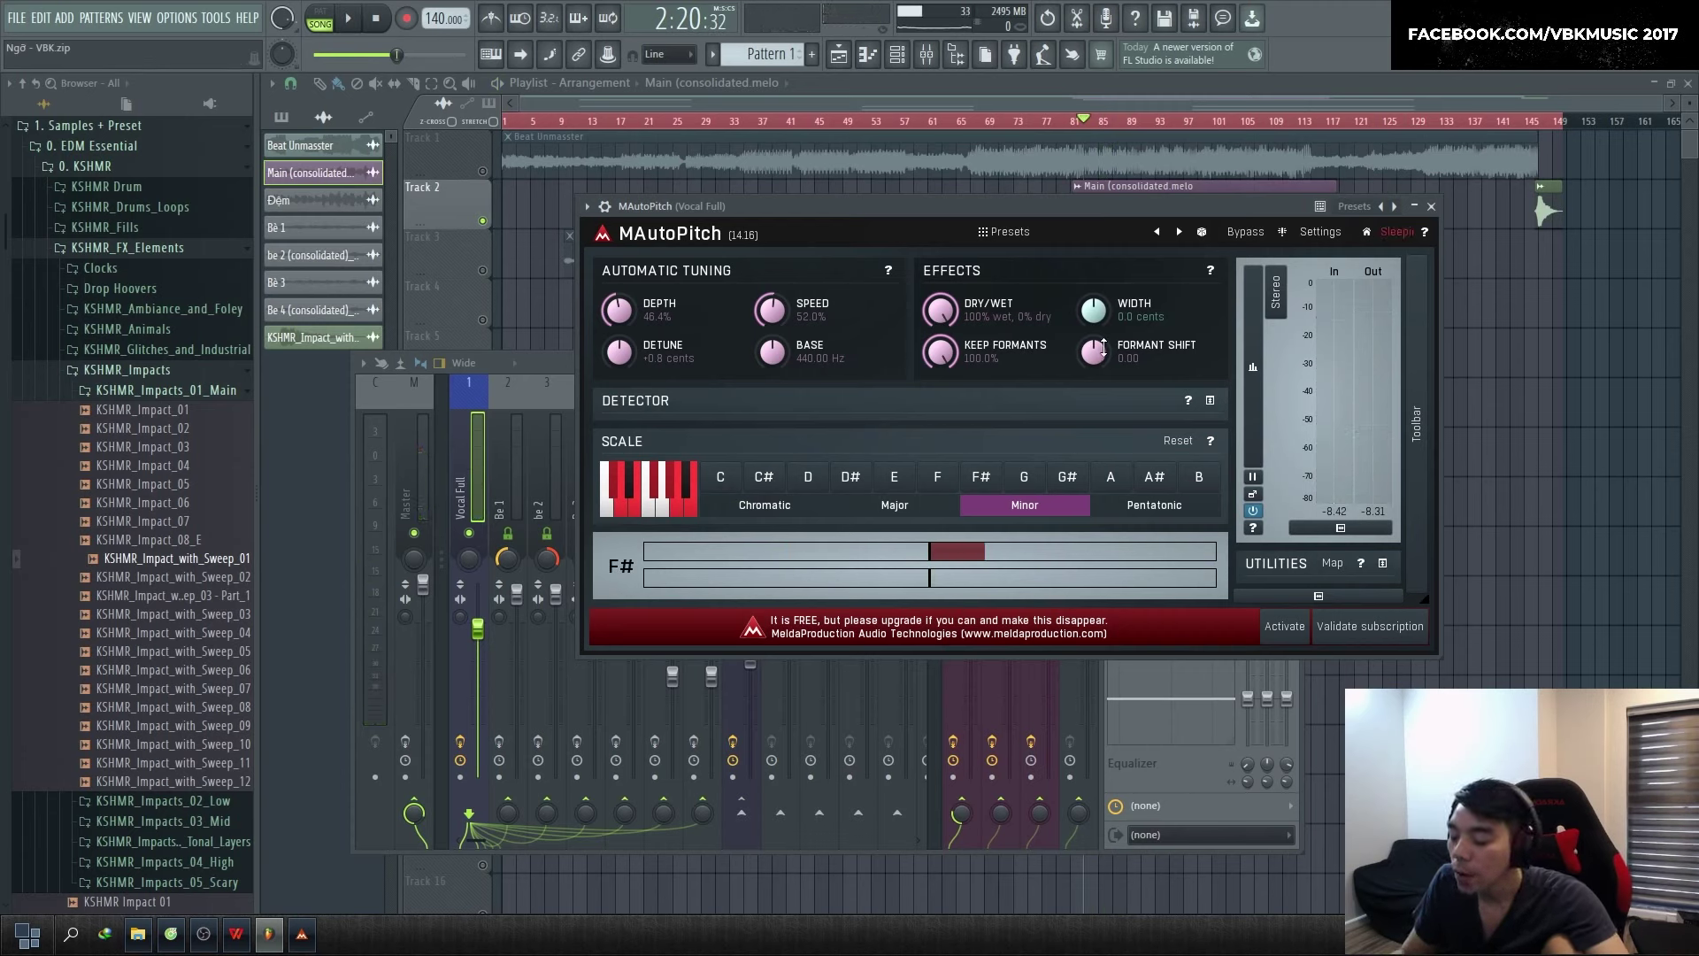
left_click_drag(1100, 363, 1090, 380)
key("space")
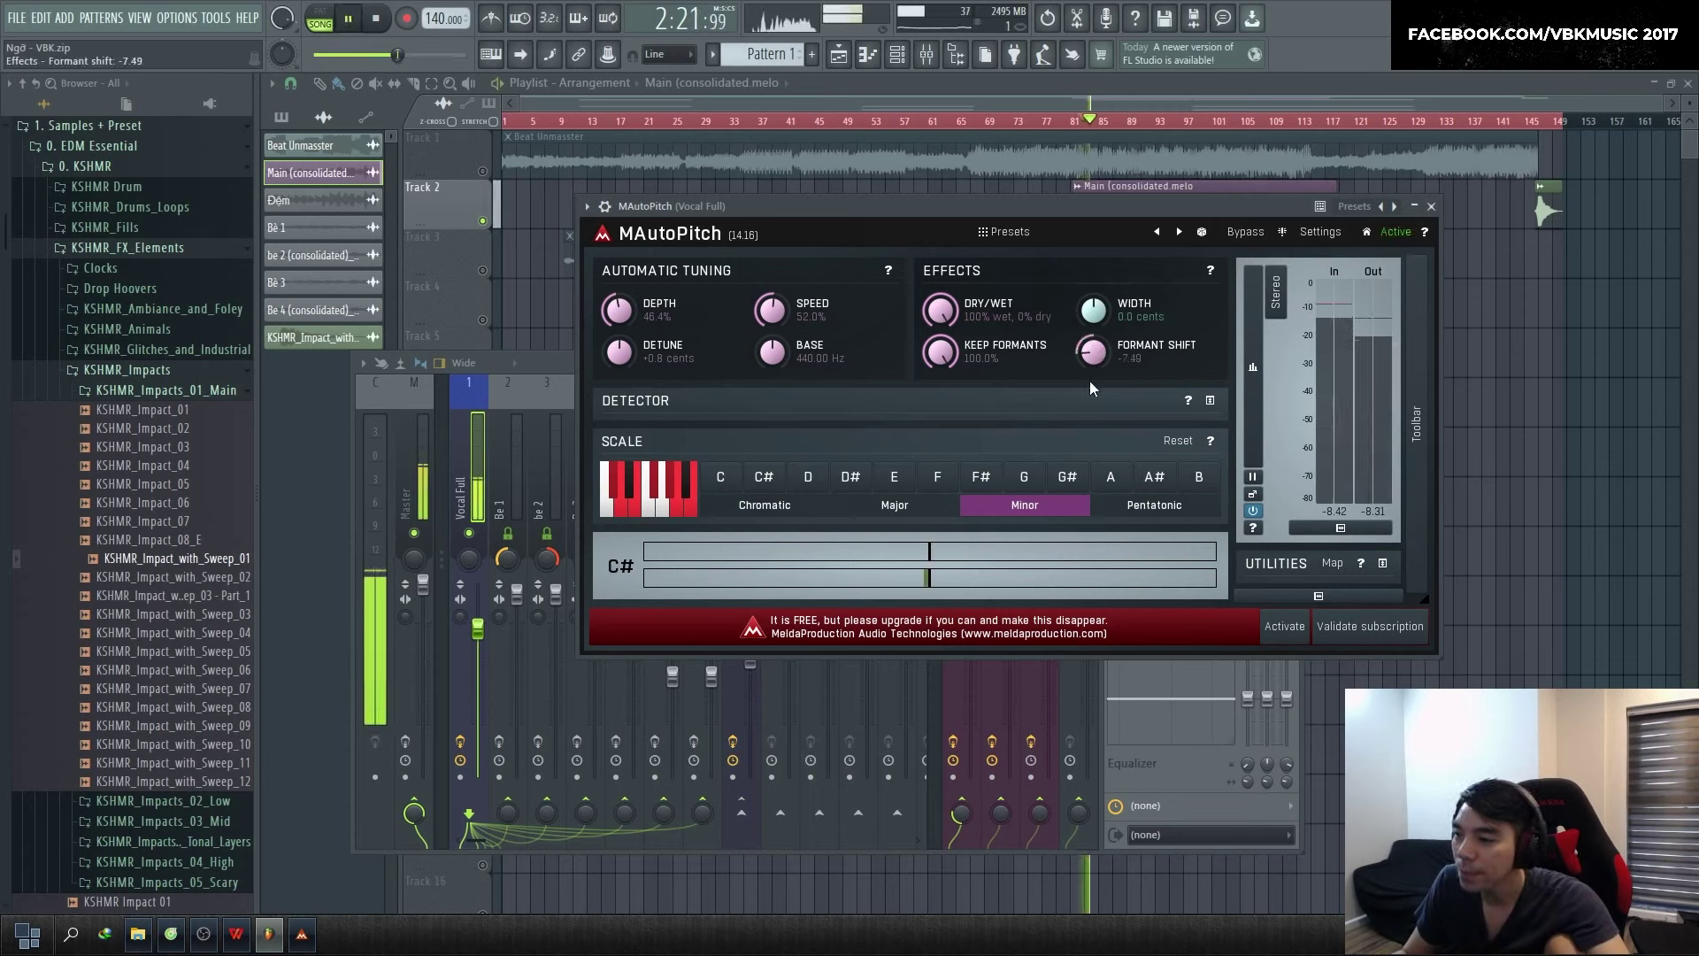
key("space")
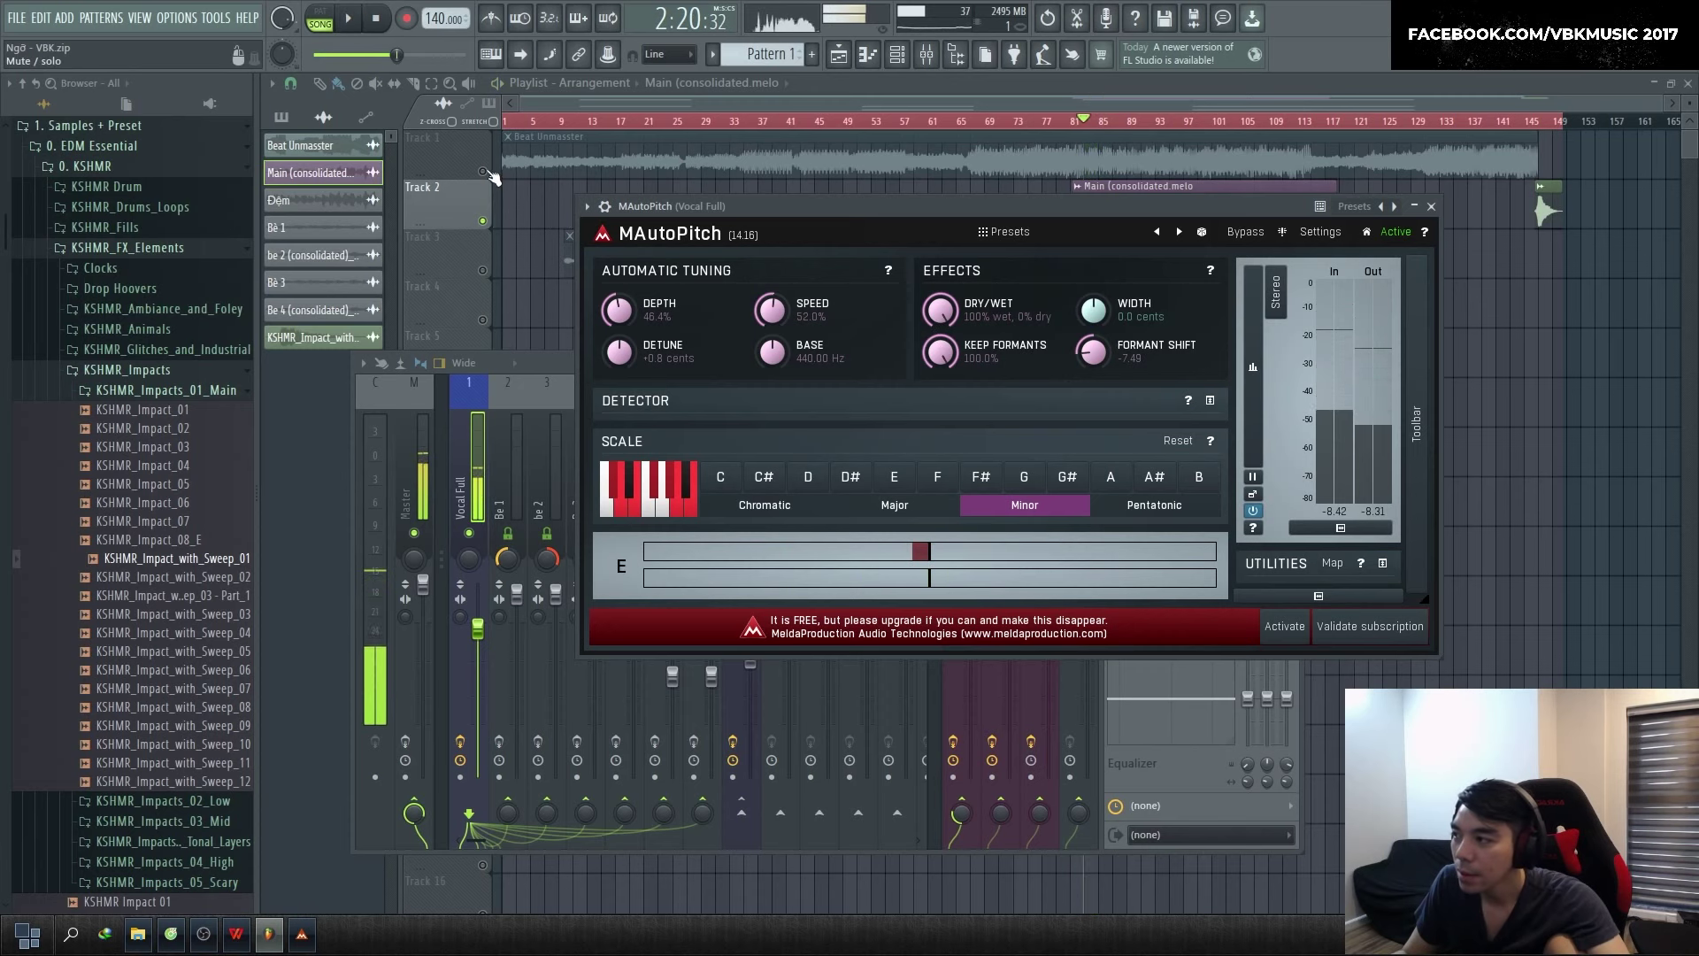
Unmute the beat on Track 1 and play it together with the tuned vocal
key("F12")
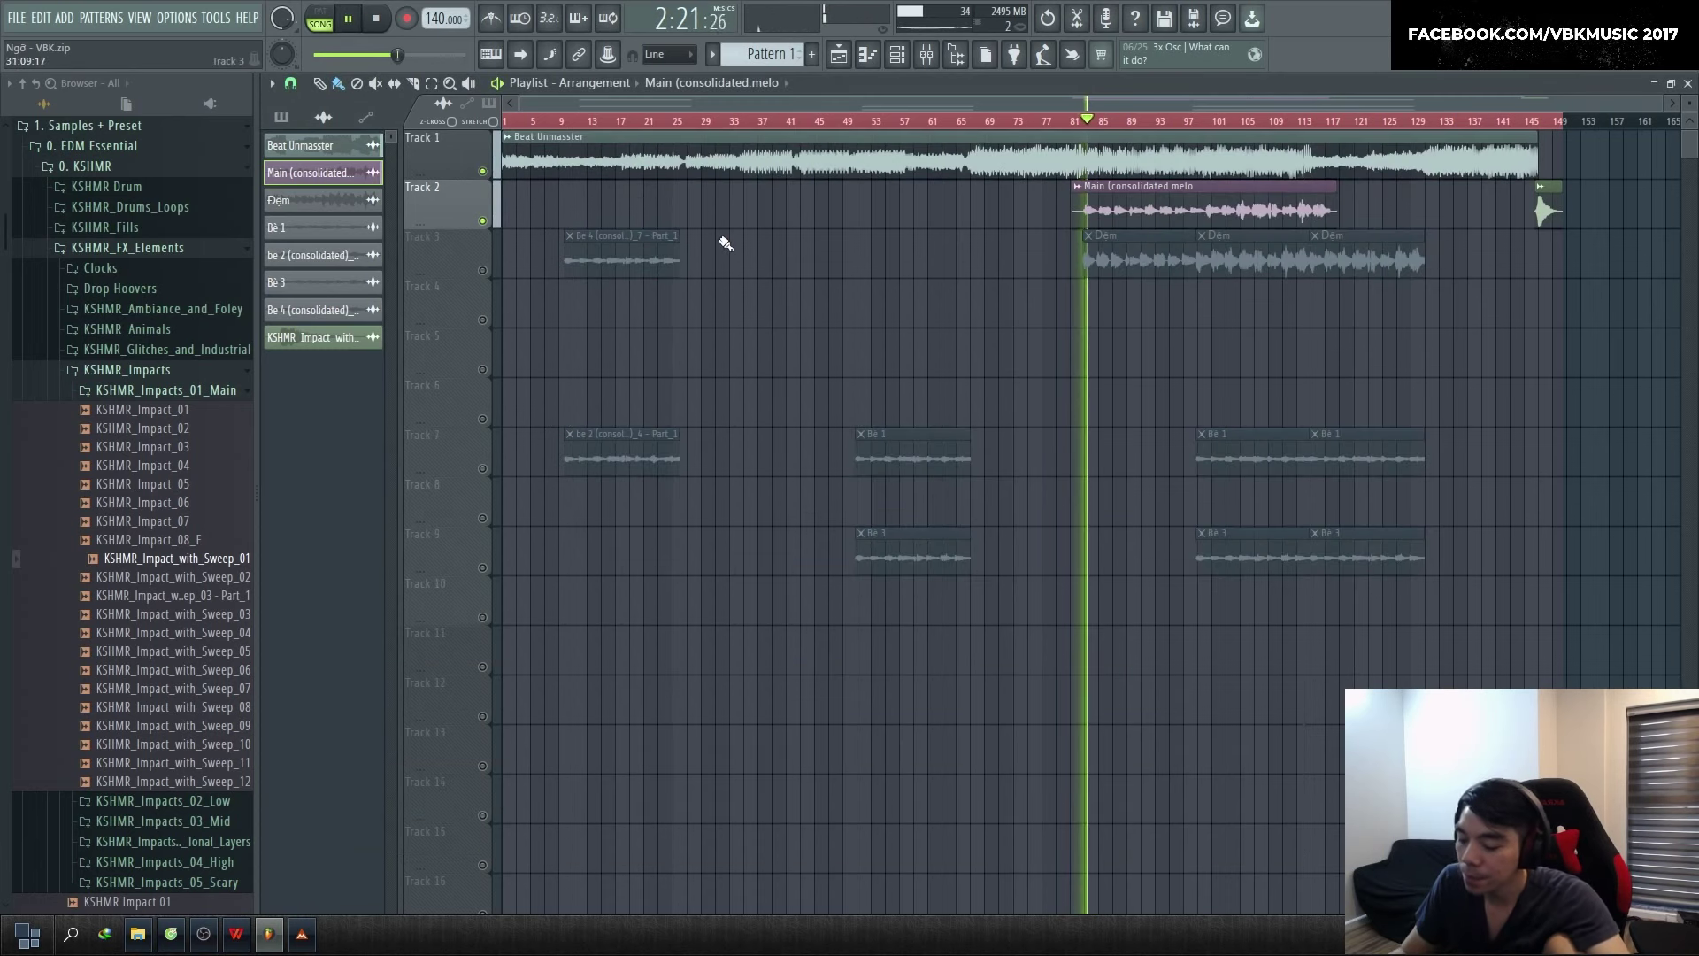
key("F9")
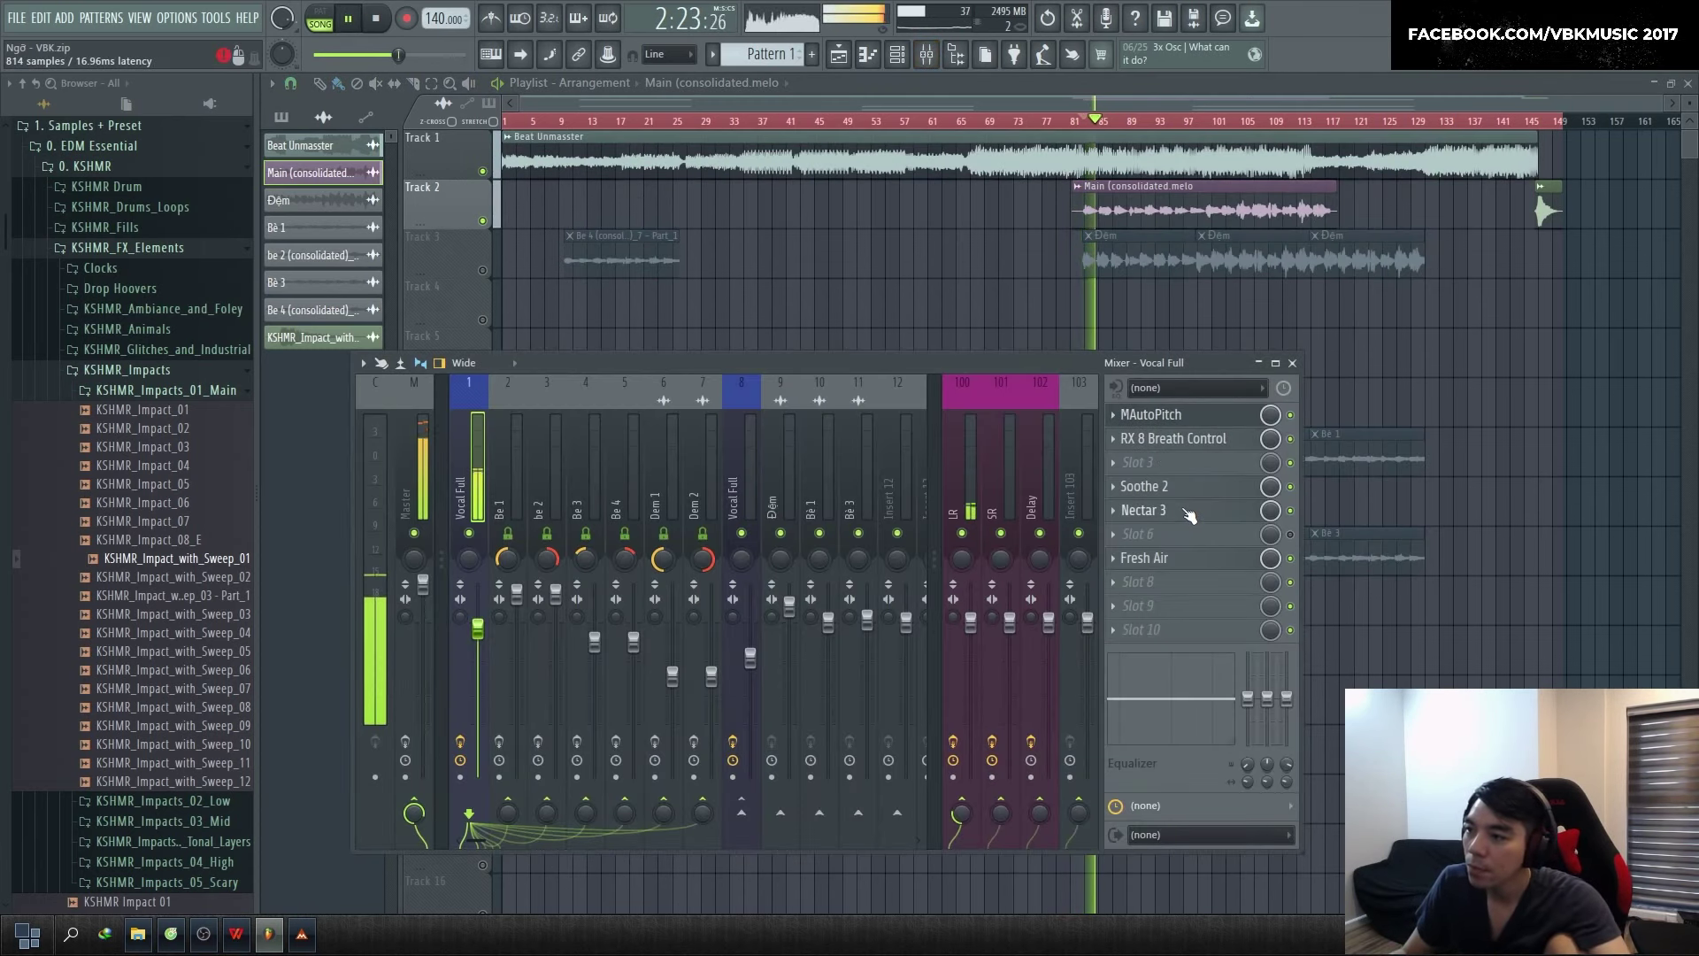
key("space")
Fit the main vocal clip to a tempo of 140 BPM and set its time-stretching mode to Auto
double_click(1130, 218)
right_click(758, 393)
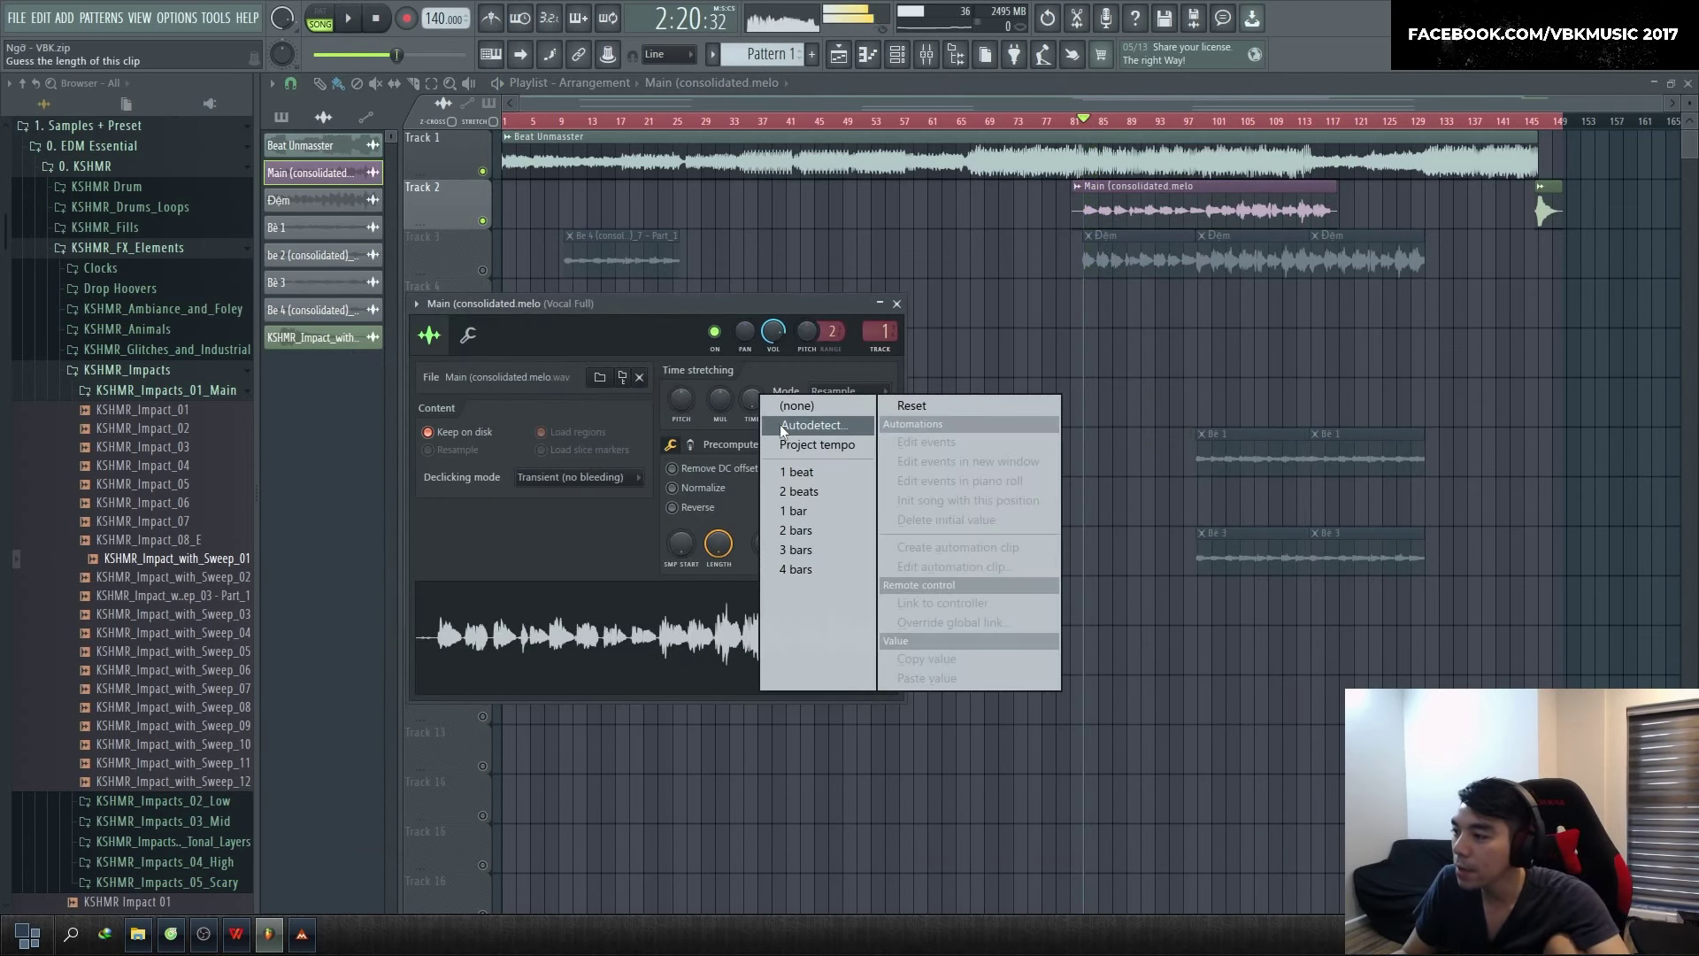
left_click(958, 517)
left_click(857, 699)
type("140")
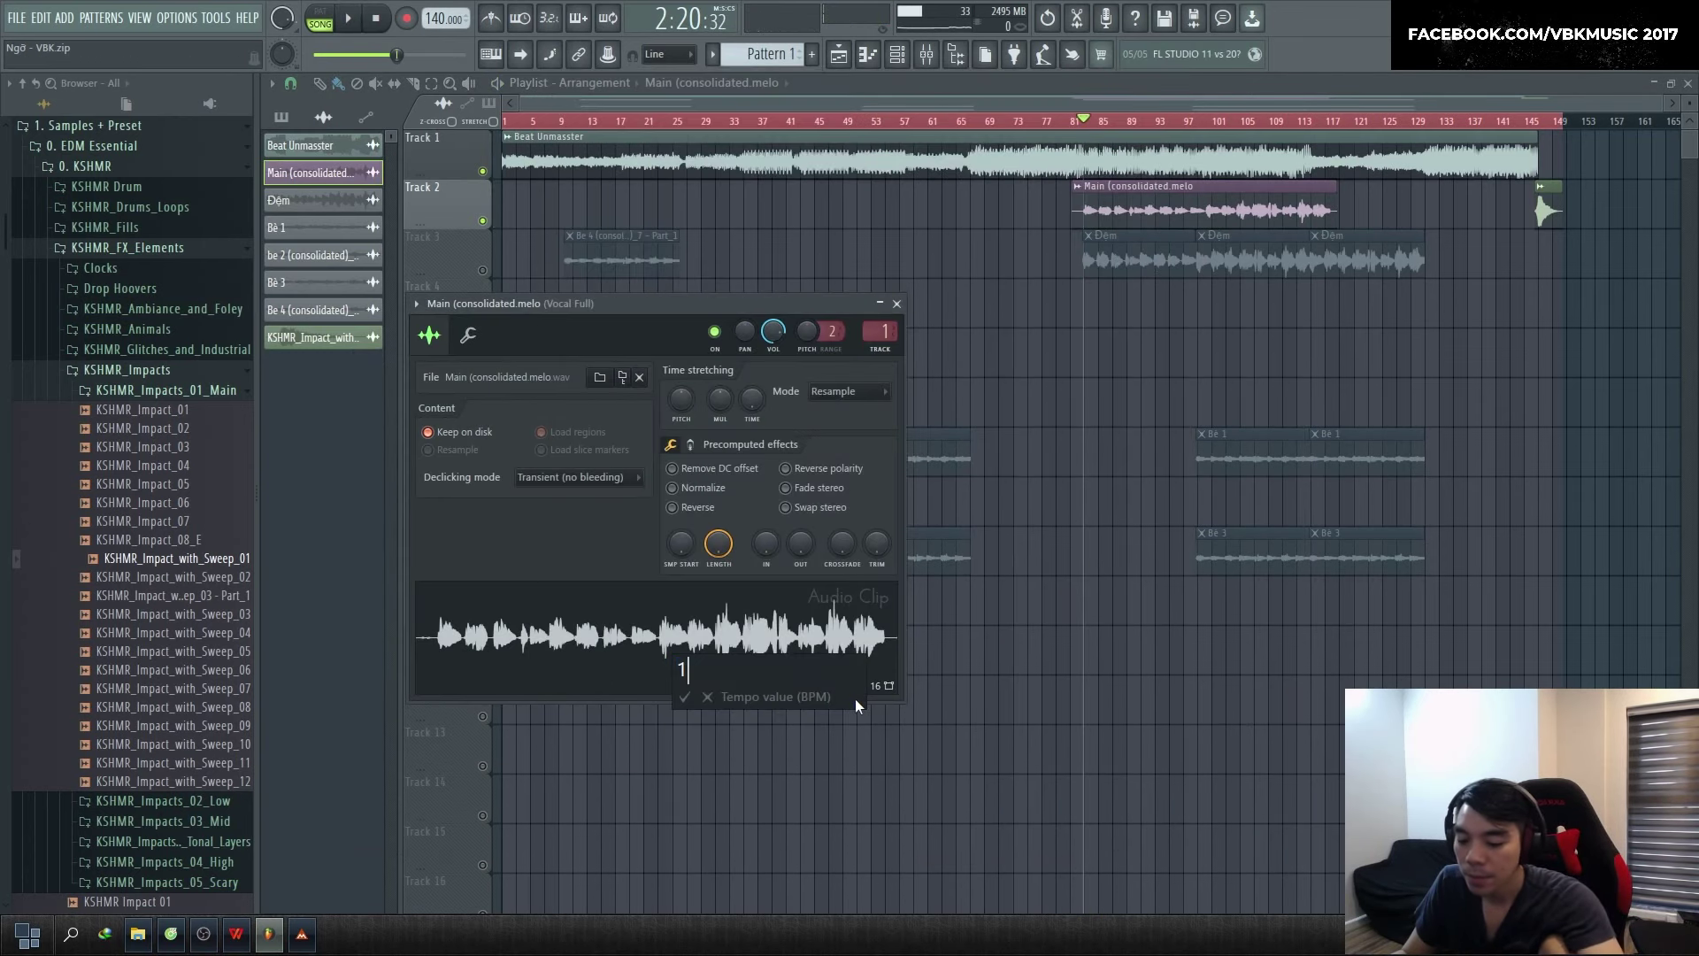
key("Return")
left_click(847, 391)
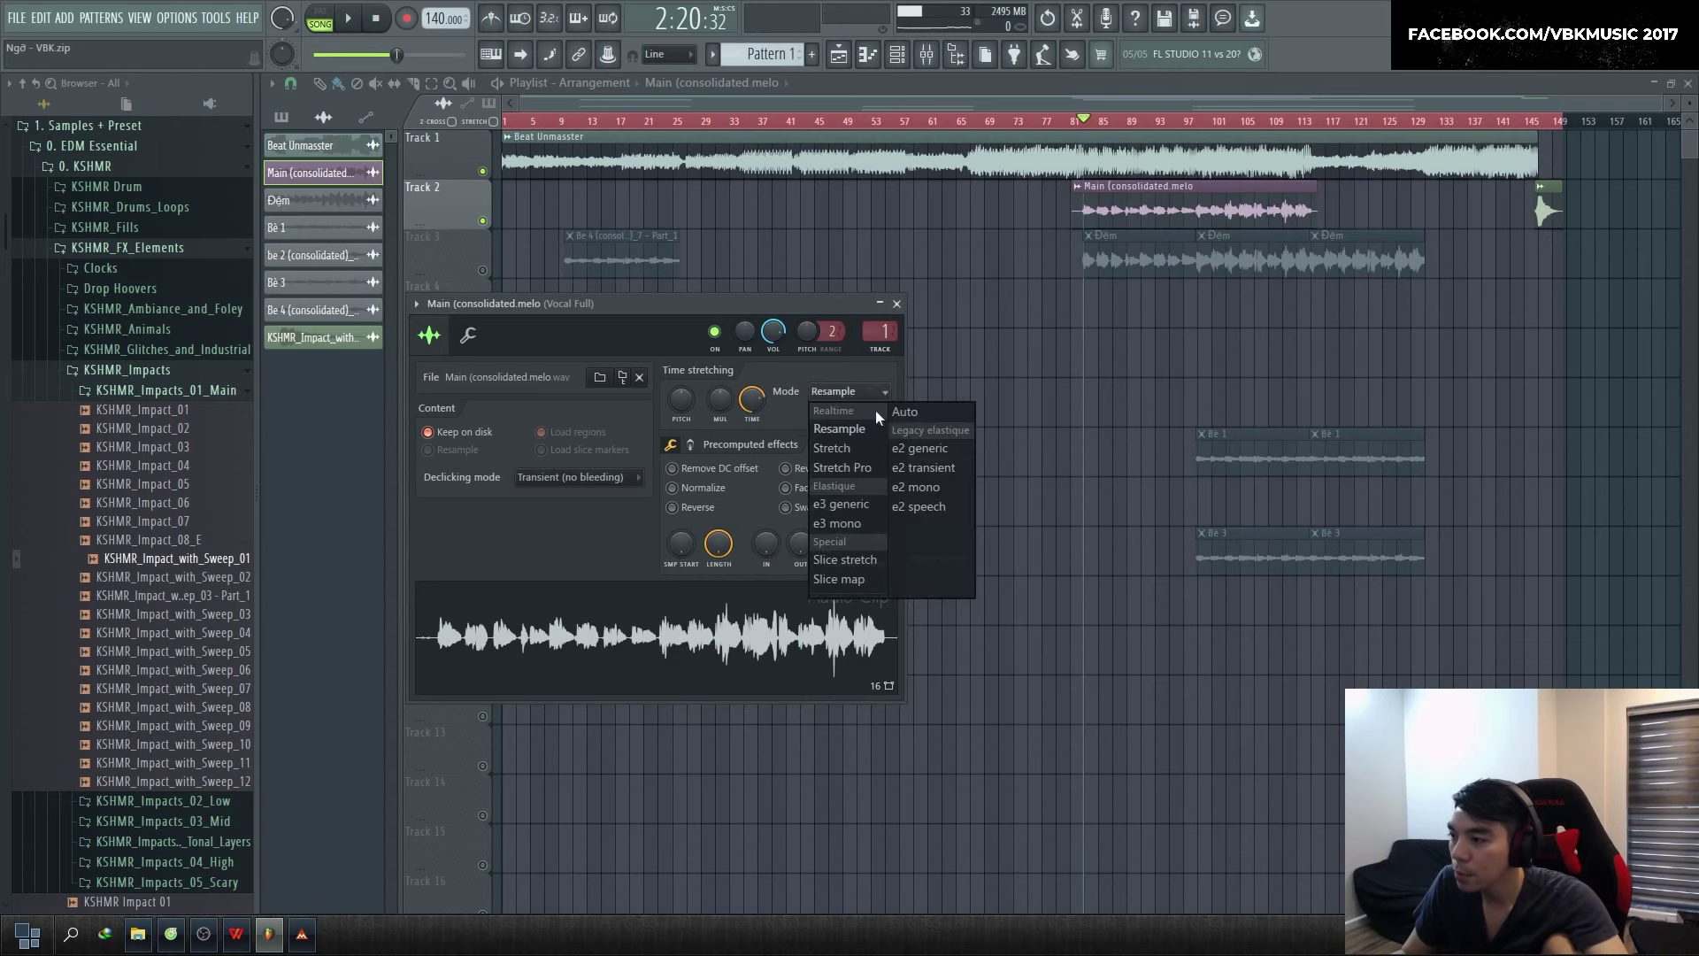
left_click(874, 411)
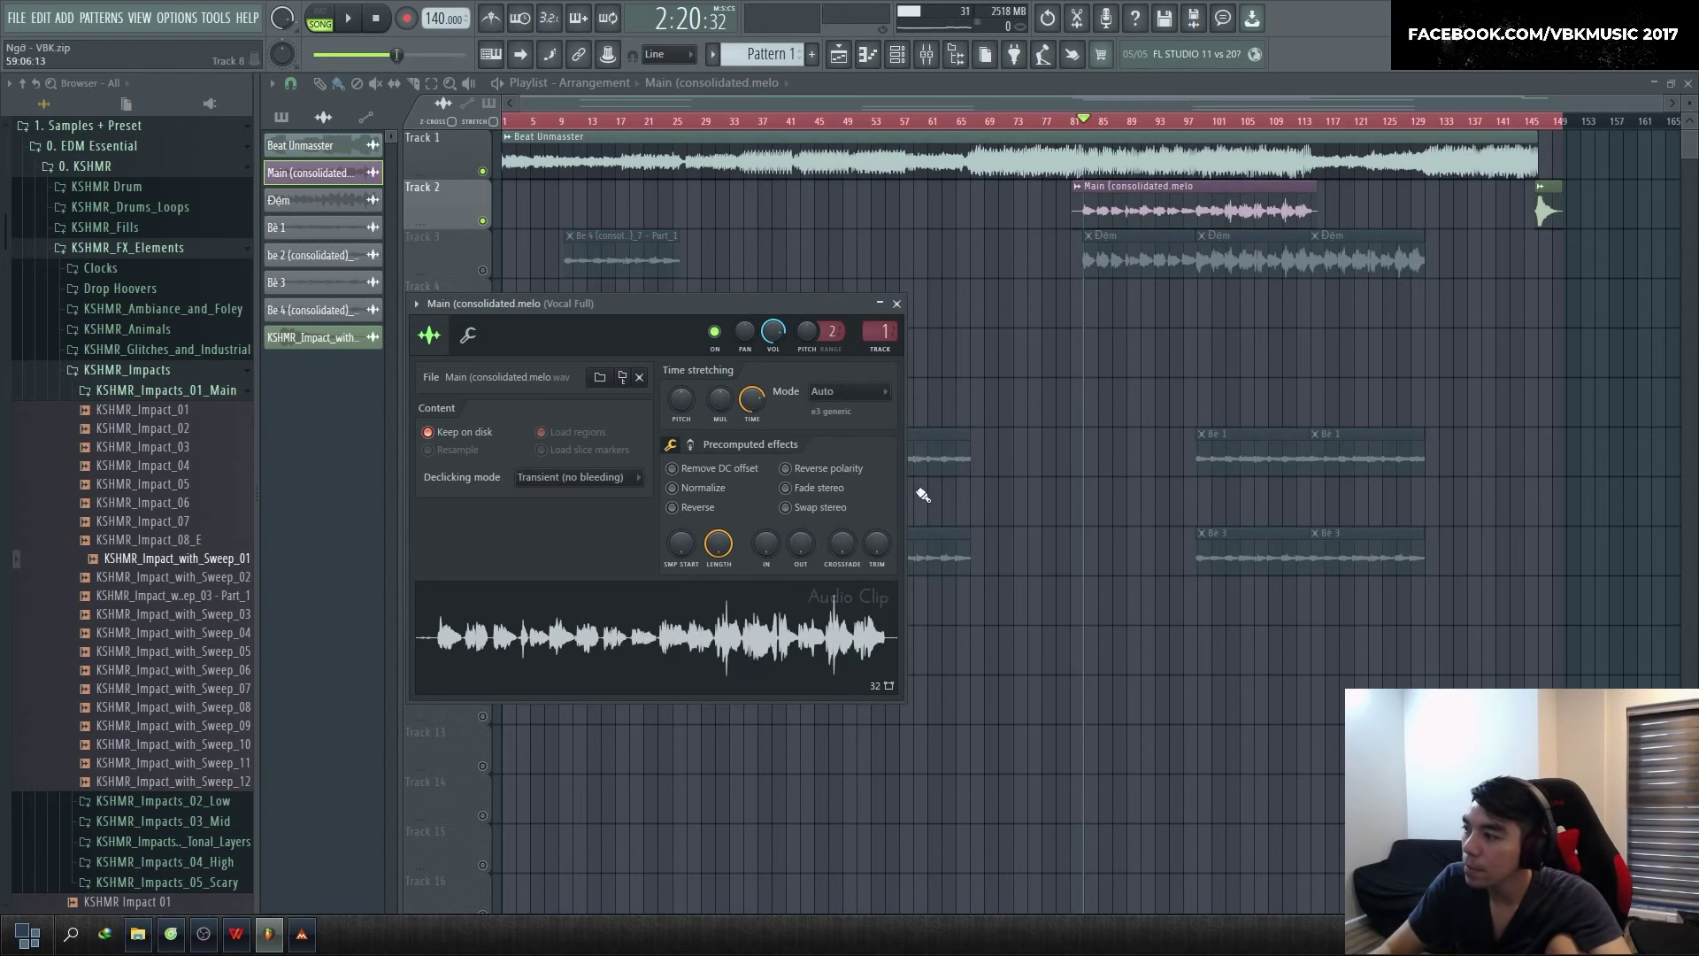
Play the mix while lowering the Vocal Full level slightly and bringing the Master level down to about 0 dB
key("F9")
key("space")
left_click_drag(478, 666, 478, 634)
key("space")
left_click_drag(423, 584, 423, 622)
key("space")
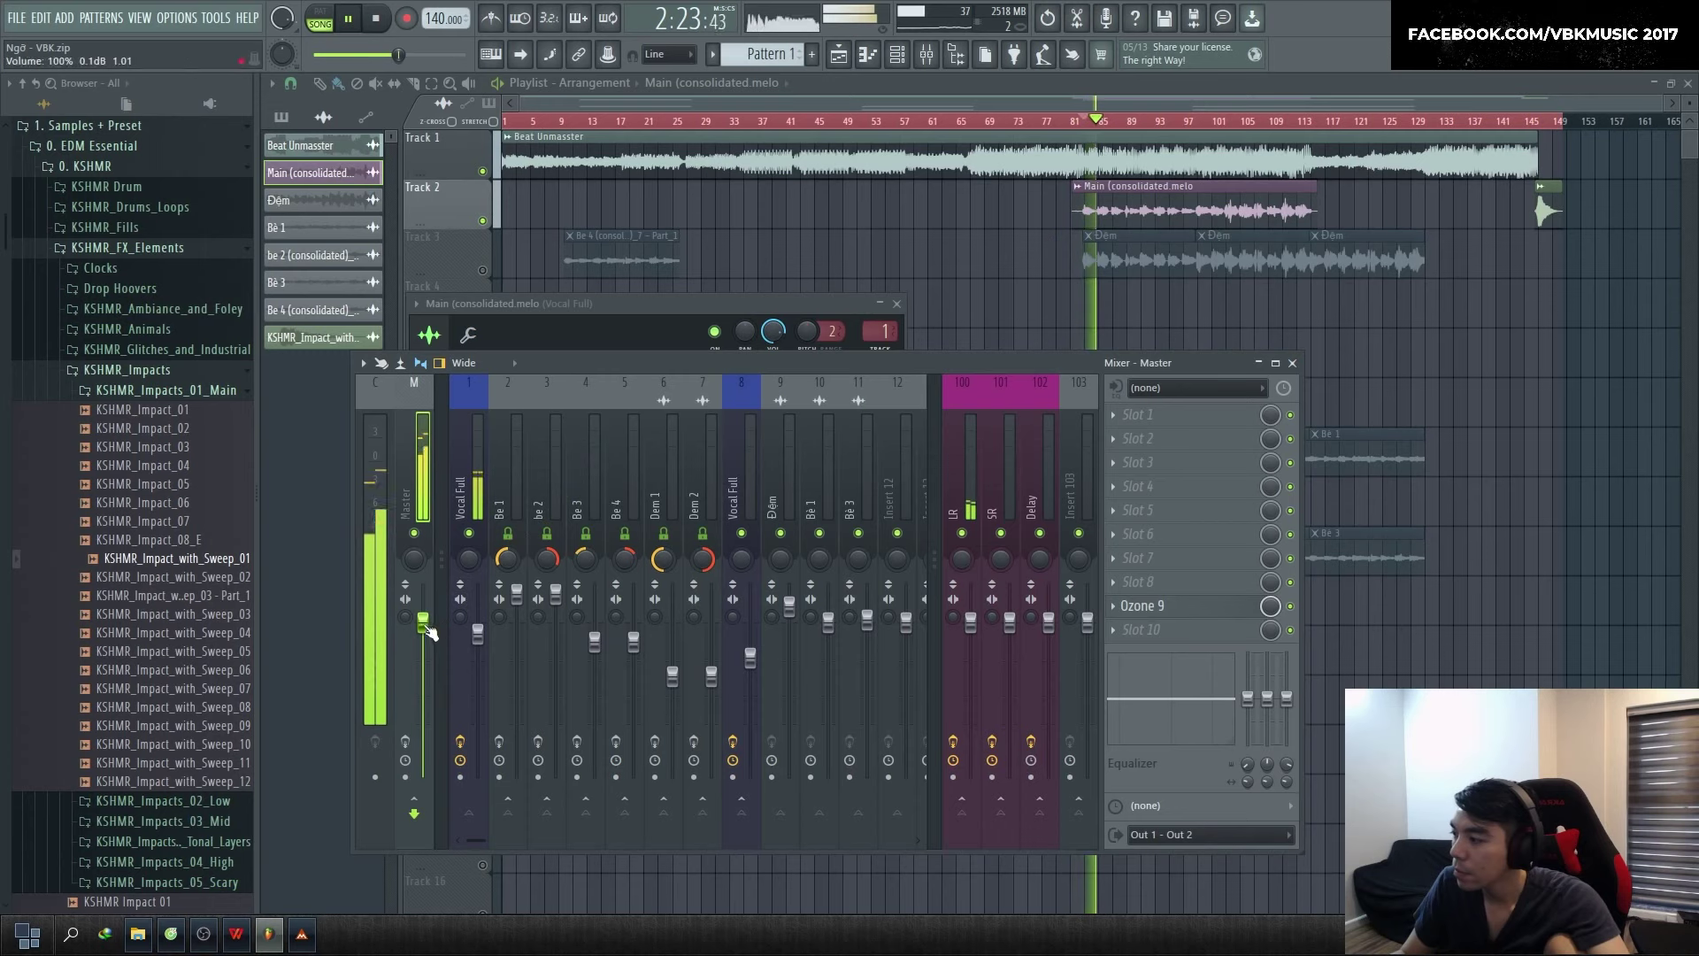
left_click_drag(423, 612, 423, 608)
left_click(463, 497)
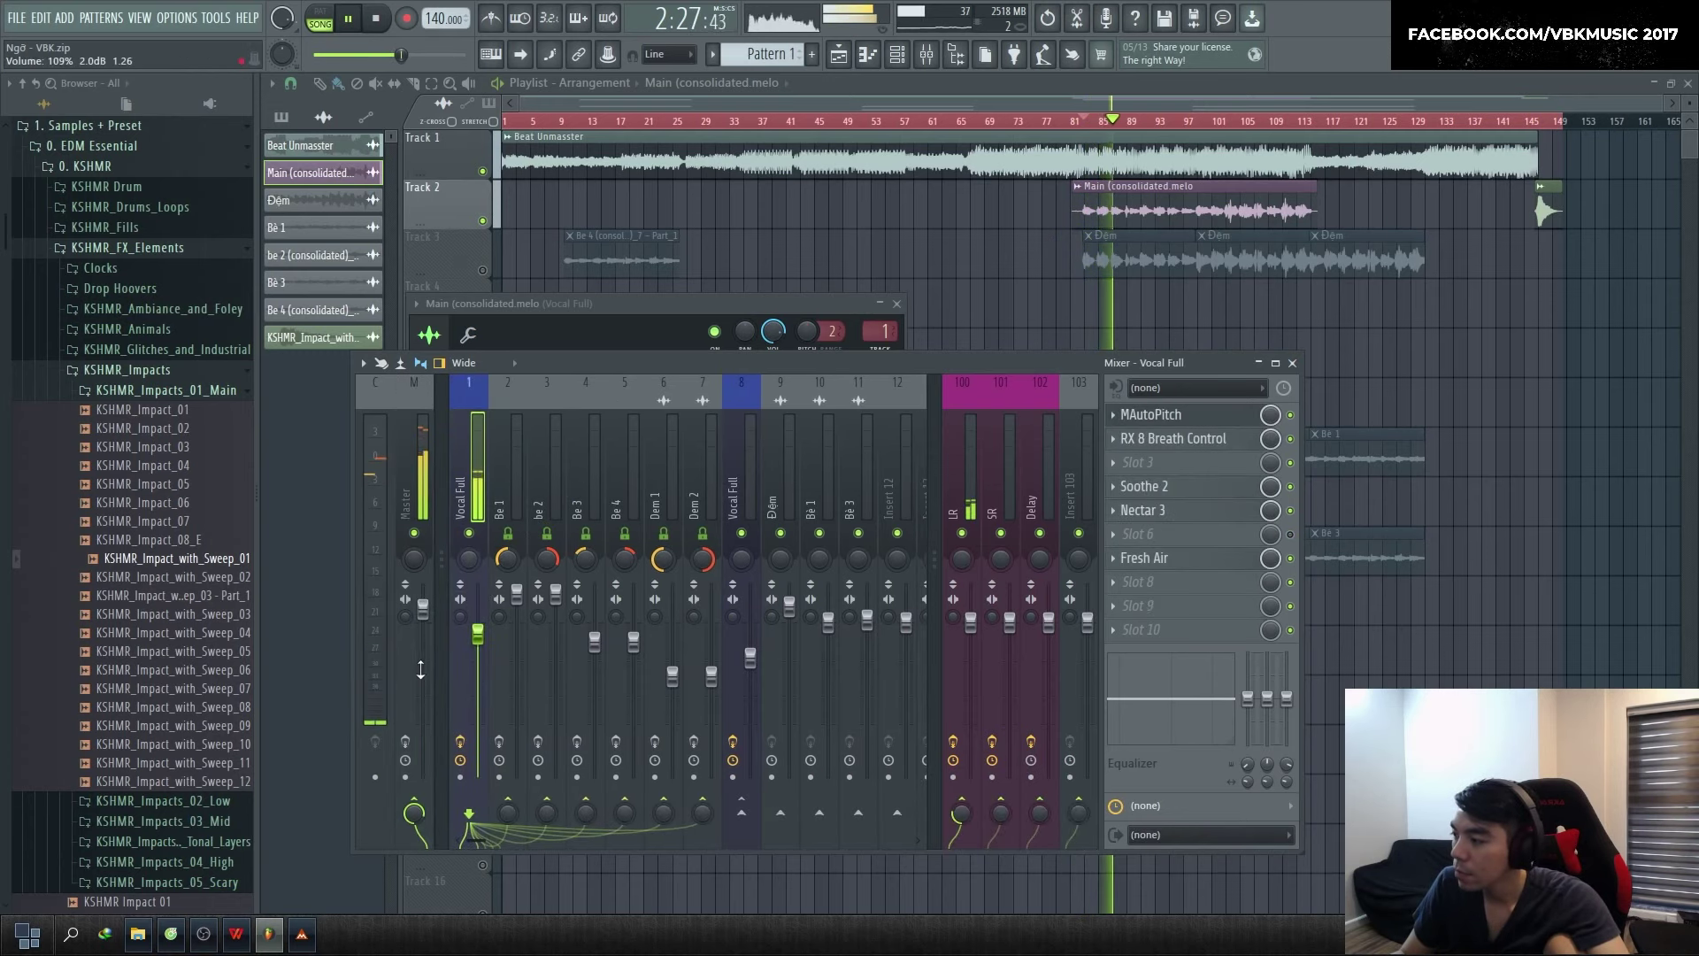
left_click_drag(423, 608, 423, 617)
left_click(462, 561)
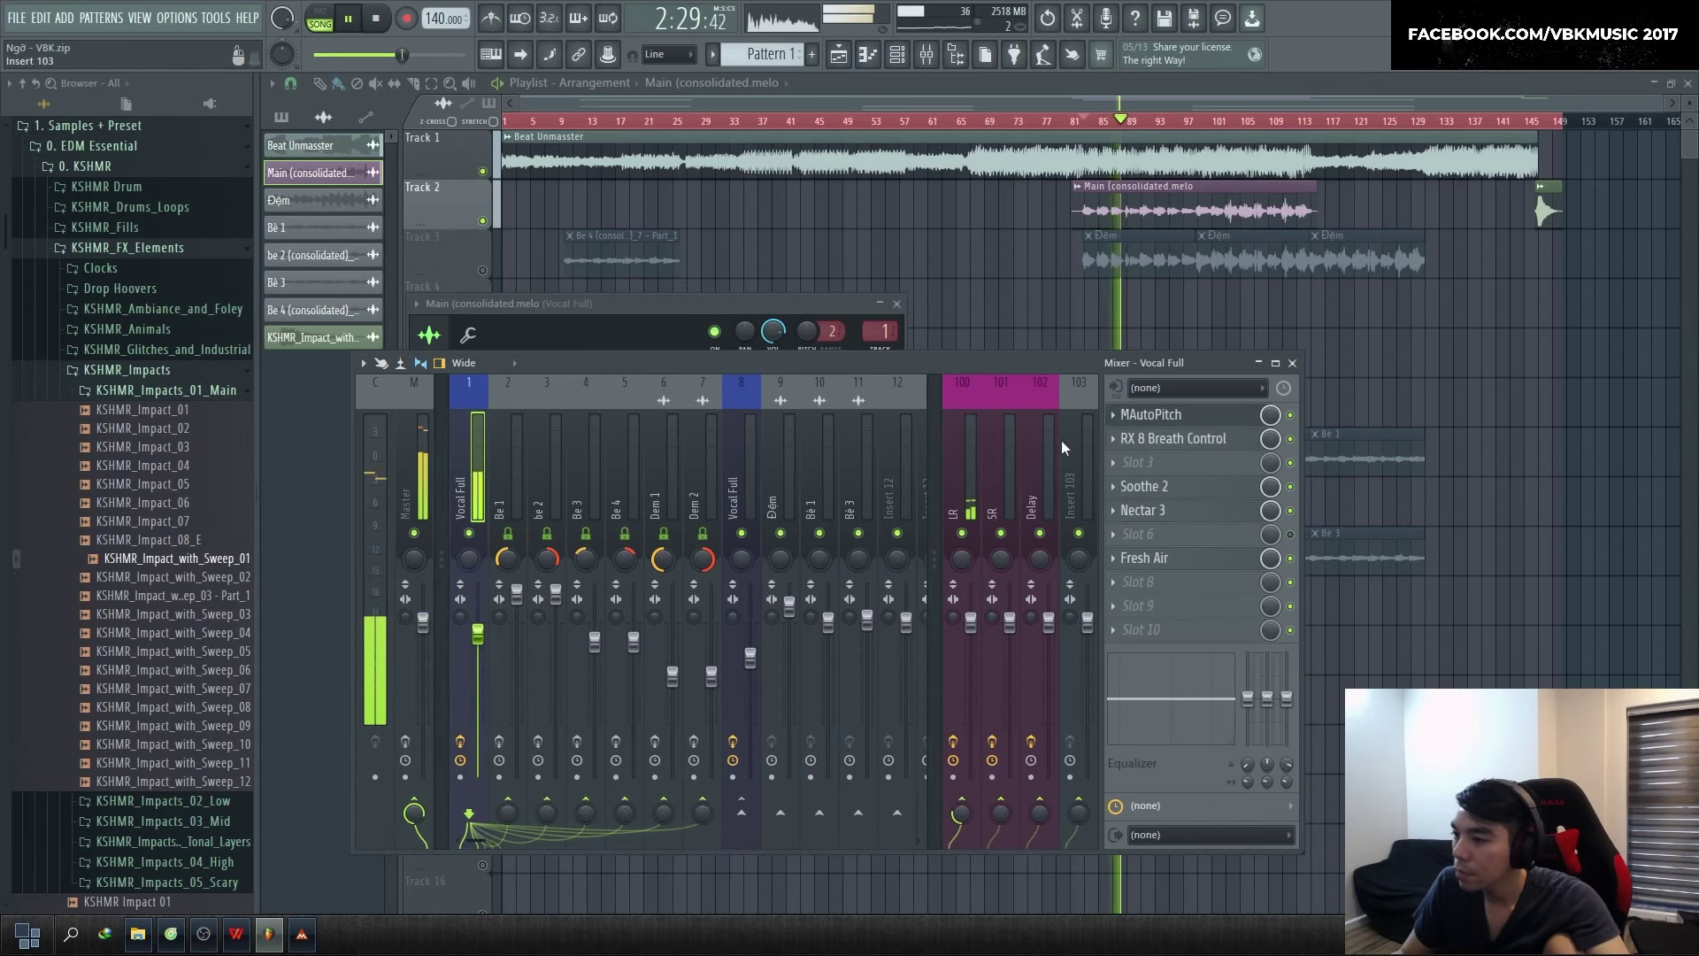
Set MAutoPitch's Formant Shift on Vocal Full to +12.00 and play the vocal with the beat
left_click(1151, 414)
key("space")
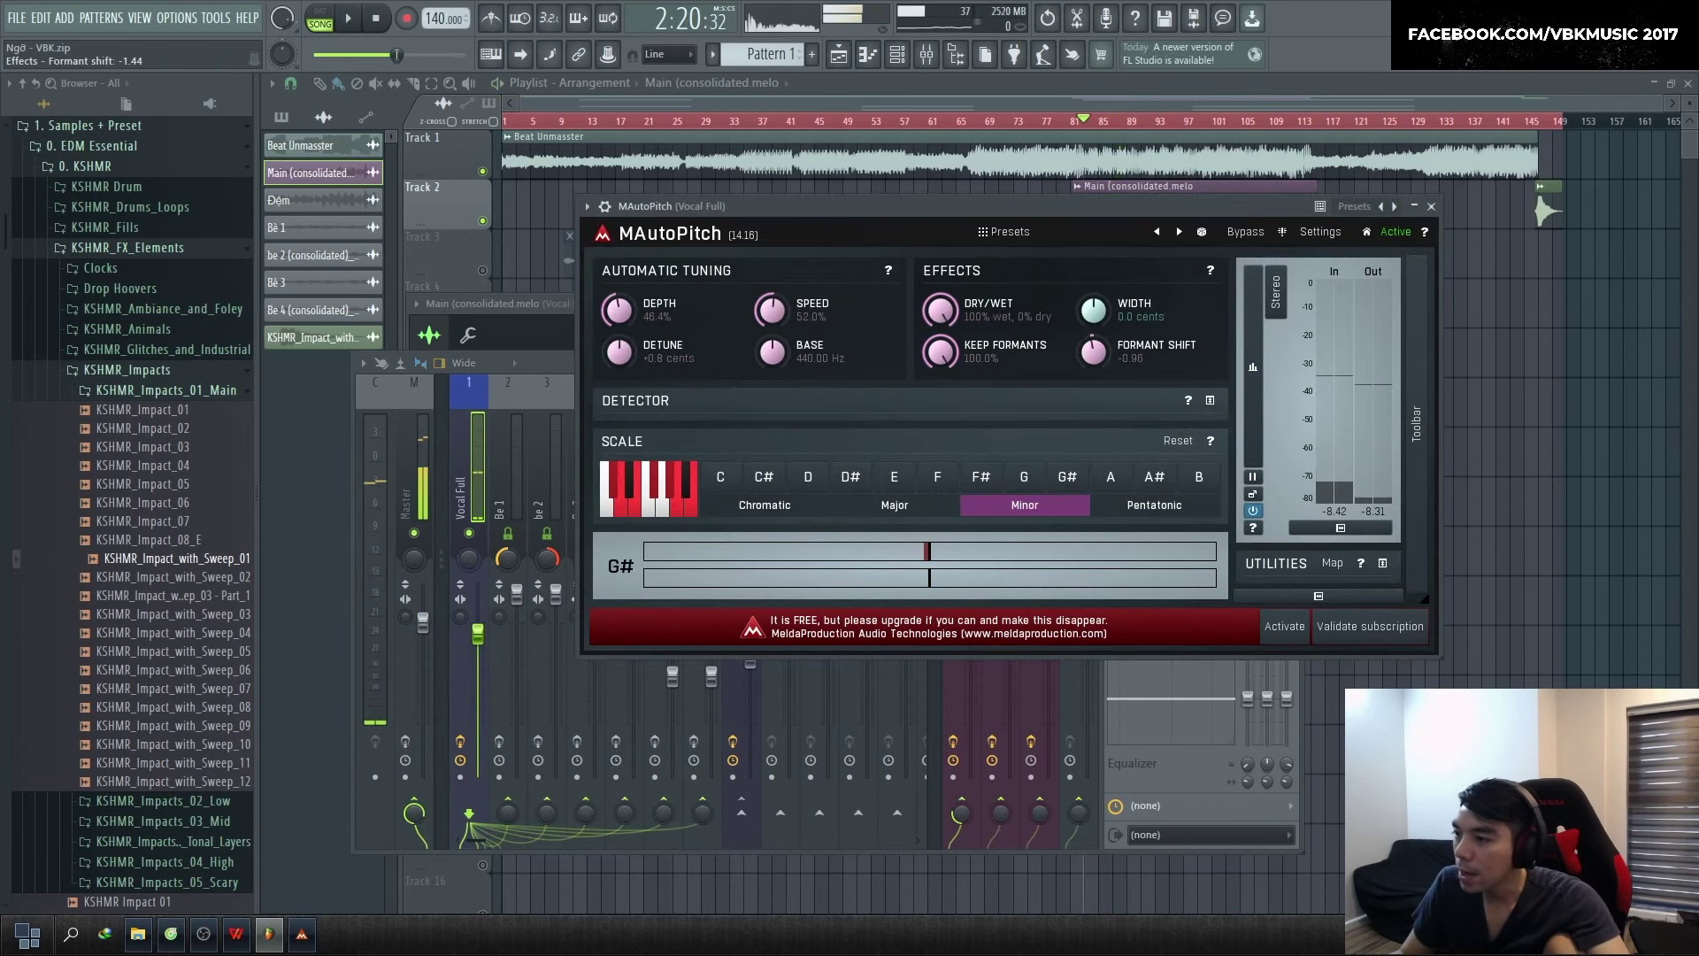
key("space")
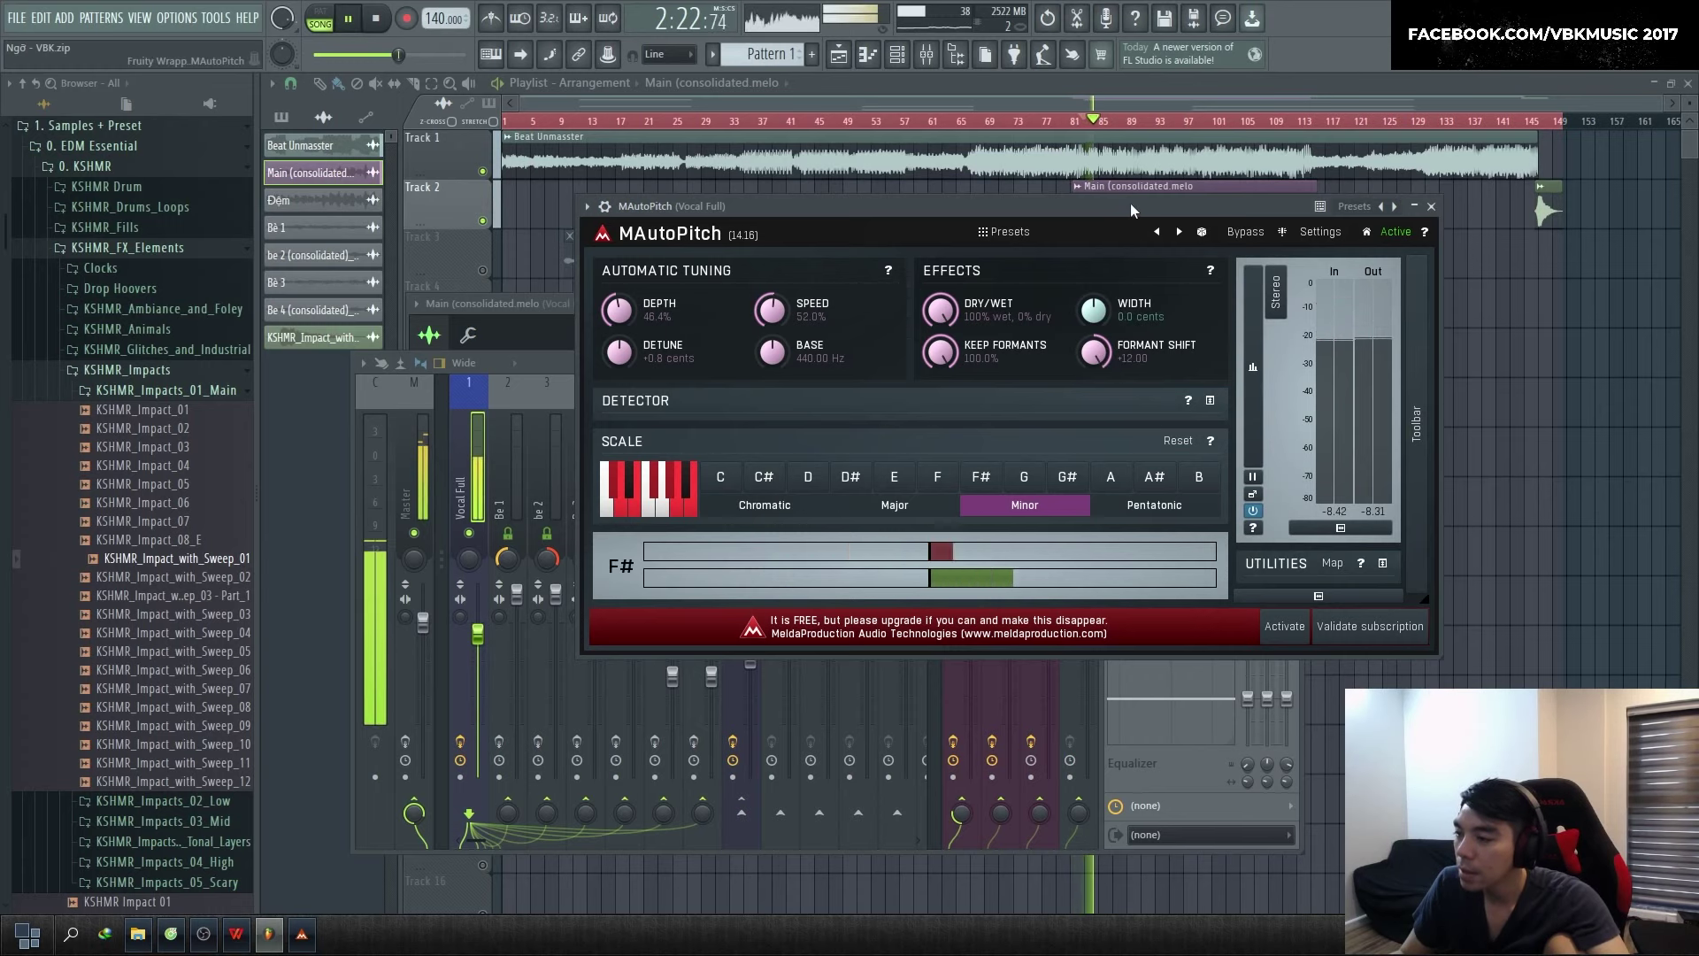
Play the song from about bar 99 and unmute the backing vocals on Tracks 3, 7 and 9, along with Track 4
right_click(1565, 265)
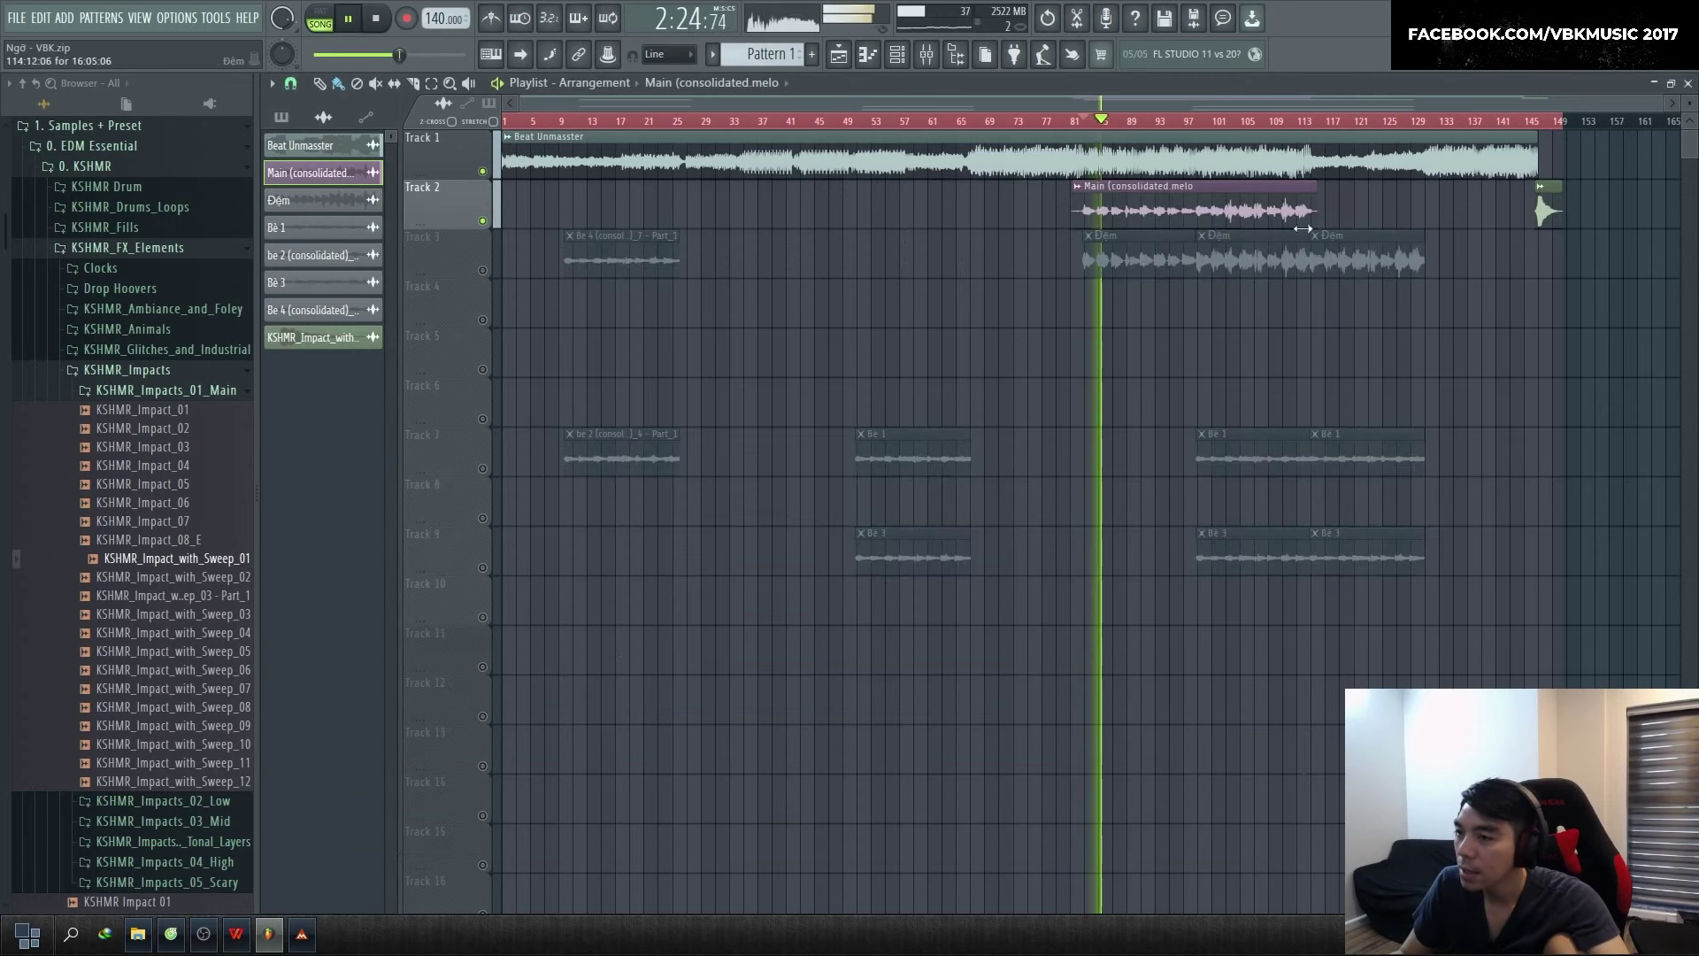
scroll(1195, 193, "up", 5)
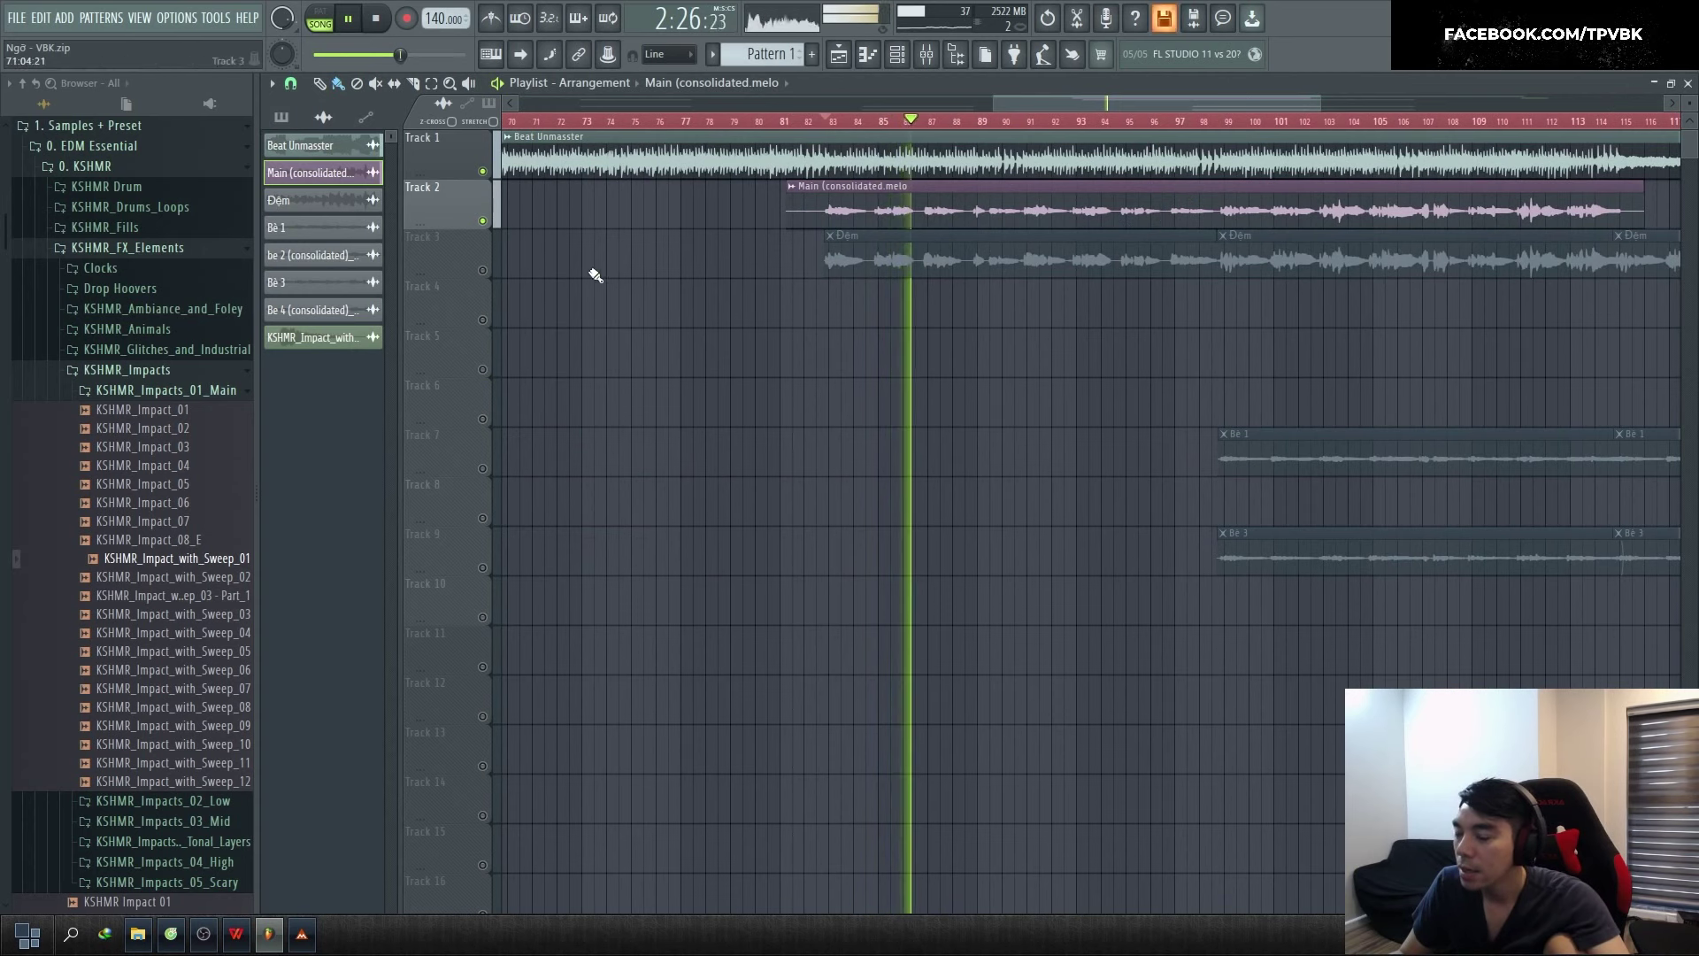
left_click(1222, 121)
key("F9")
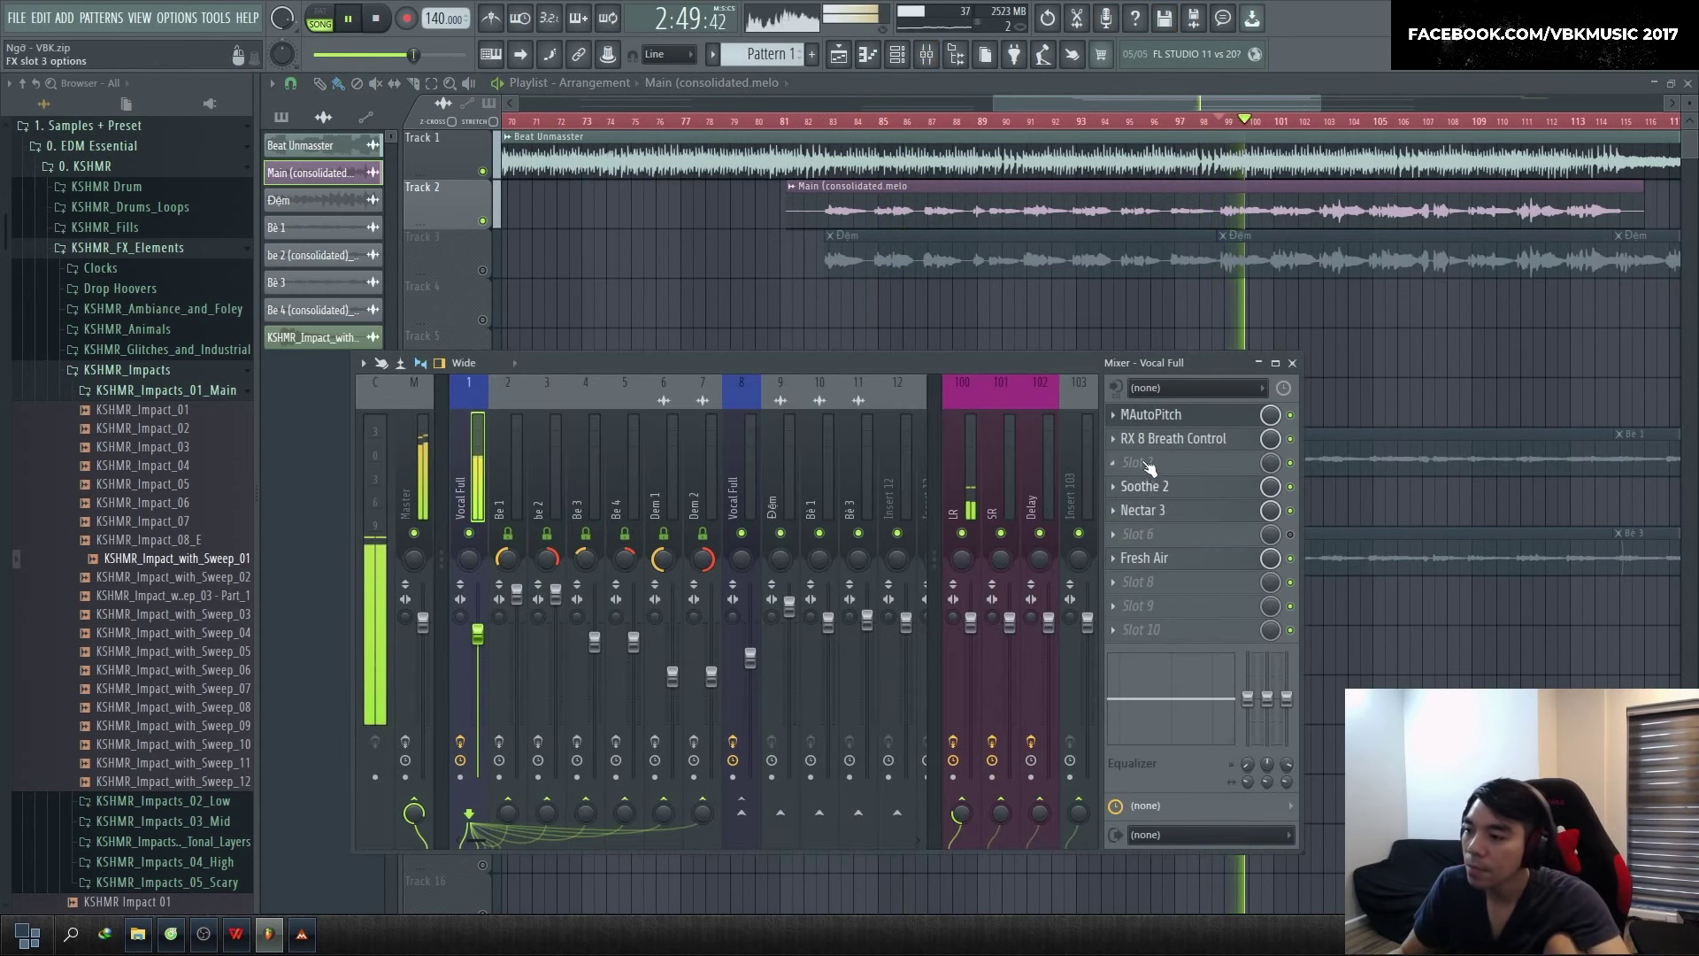
left_click_drag(483, 270, 481, 302)
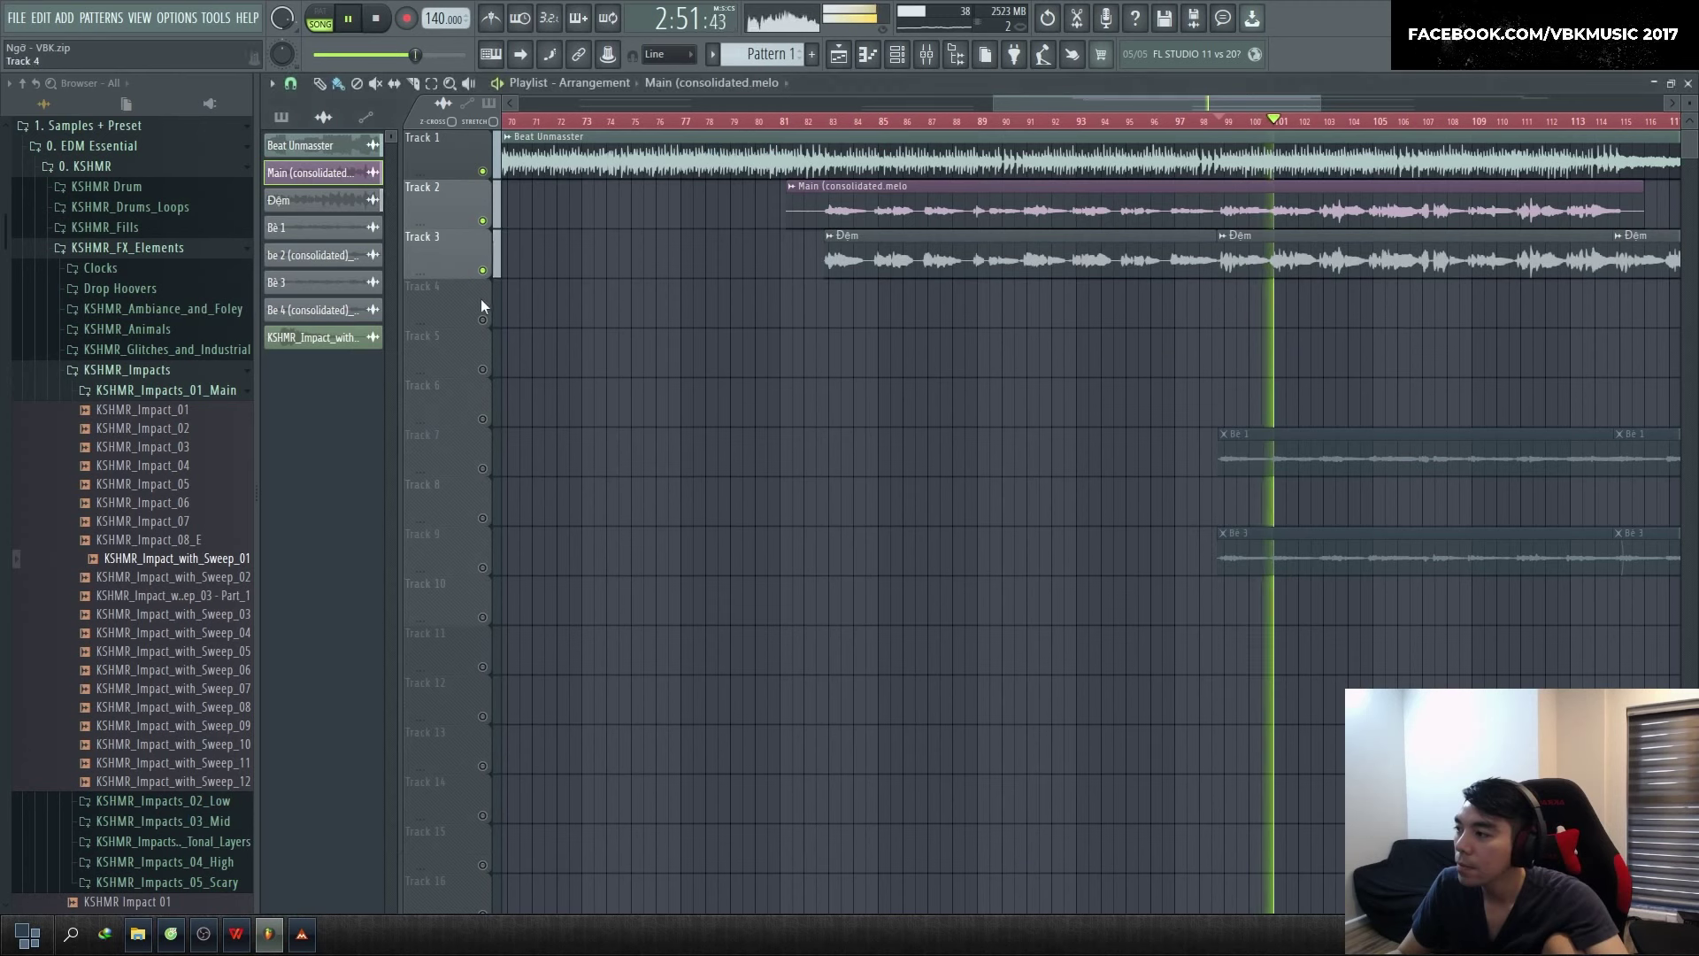
left_click(483, 469)
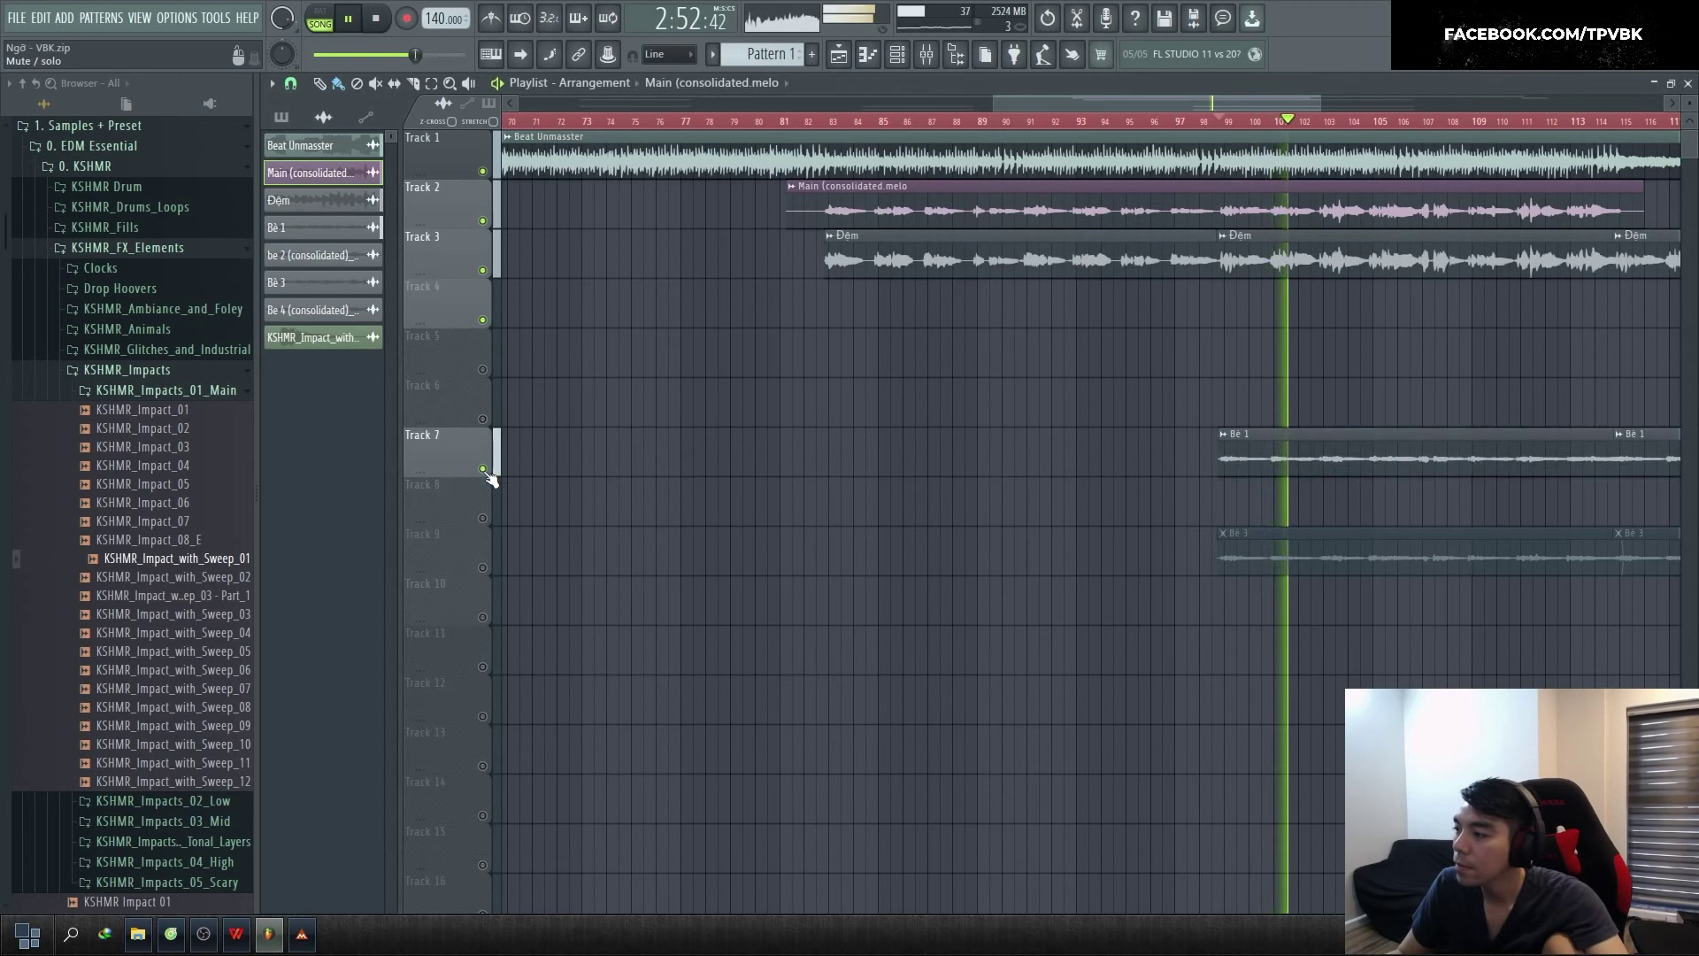
left_click(483, 568)
key("F9")
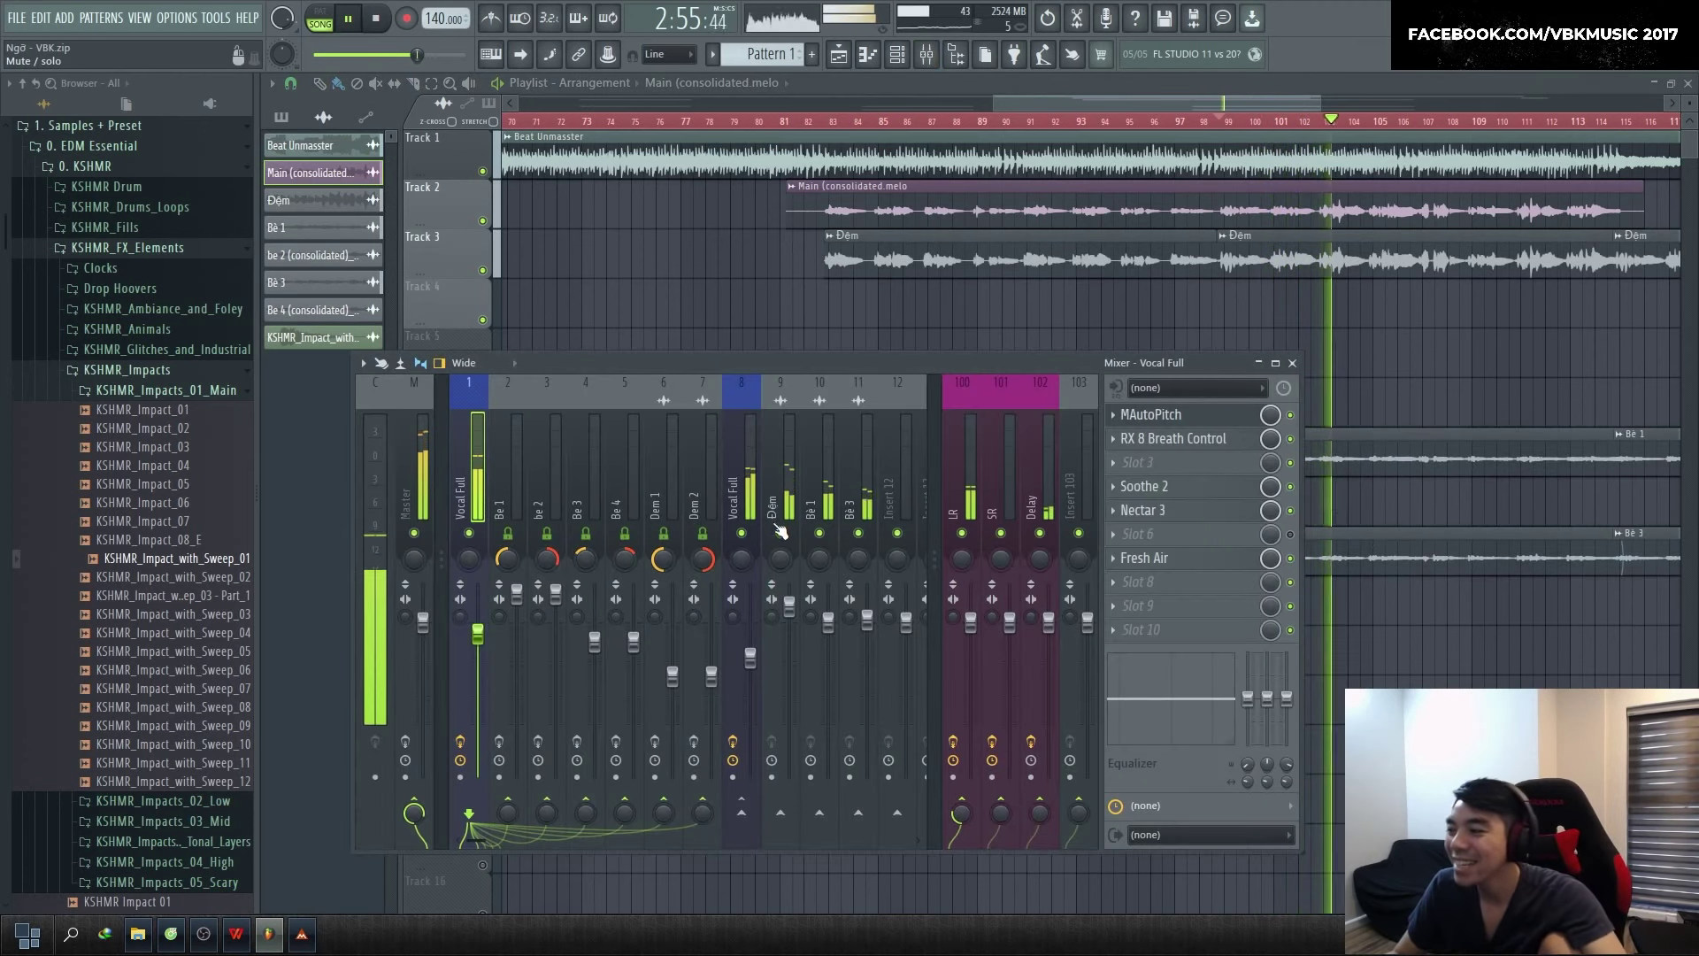
Raise the Vocal Full level slightly, check its Nectar 3 and MAutoPitch plugins, and lower the Master level slightly
left_click_drag(478, 634, 478, 626)
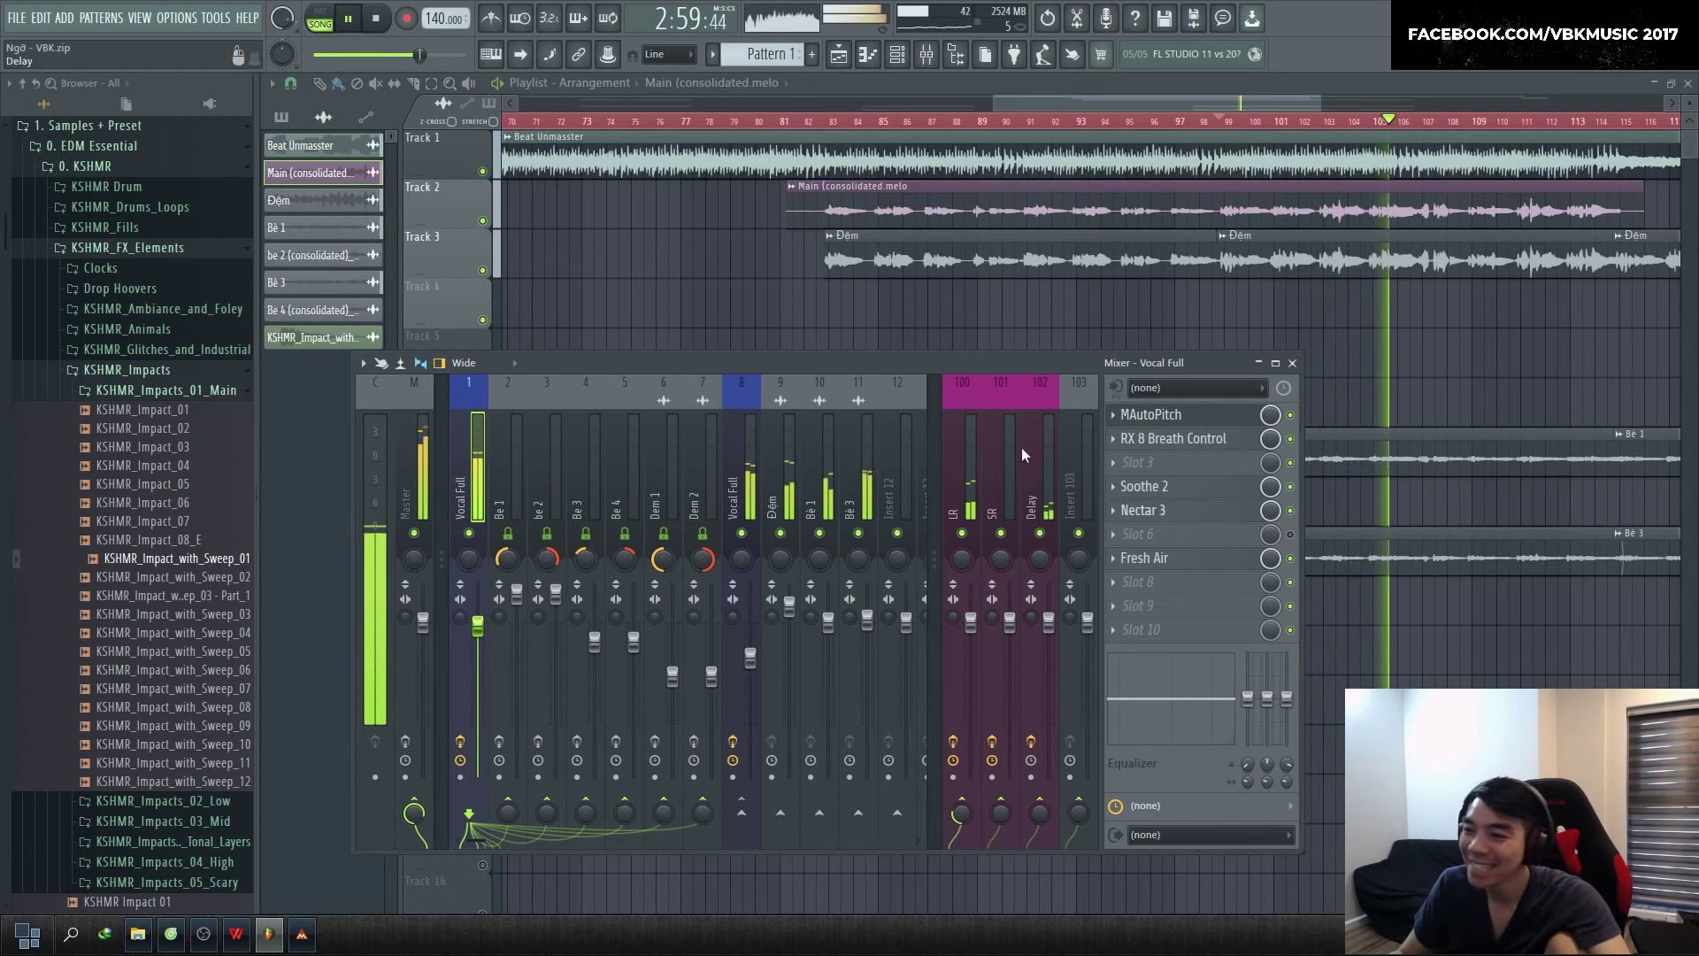
left_click(1149, 510)
left_click(1278, 239)
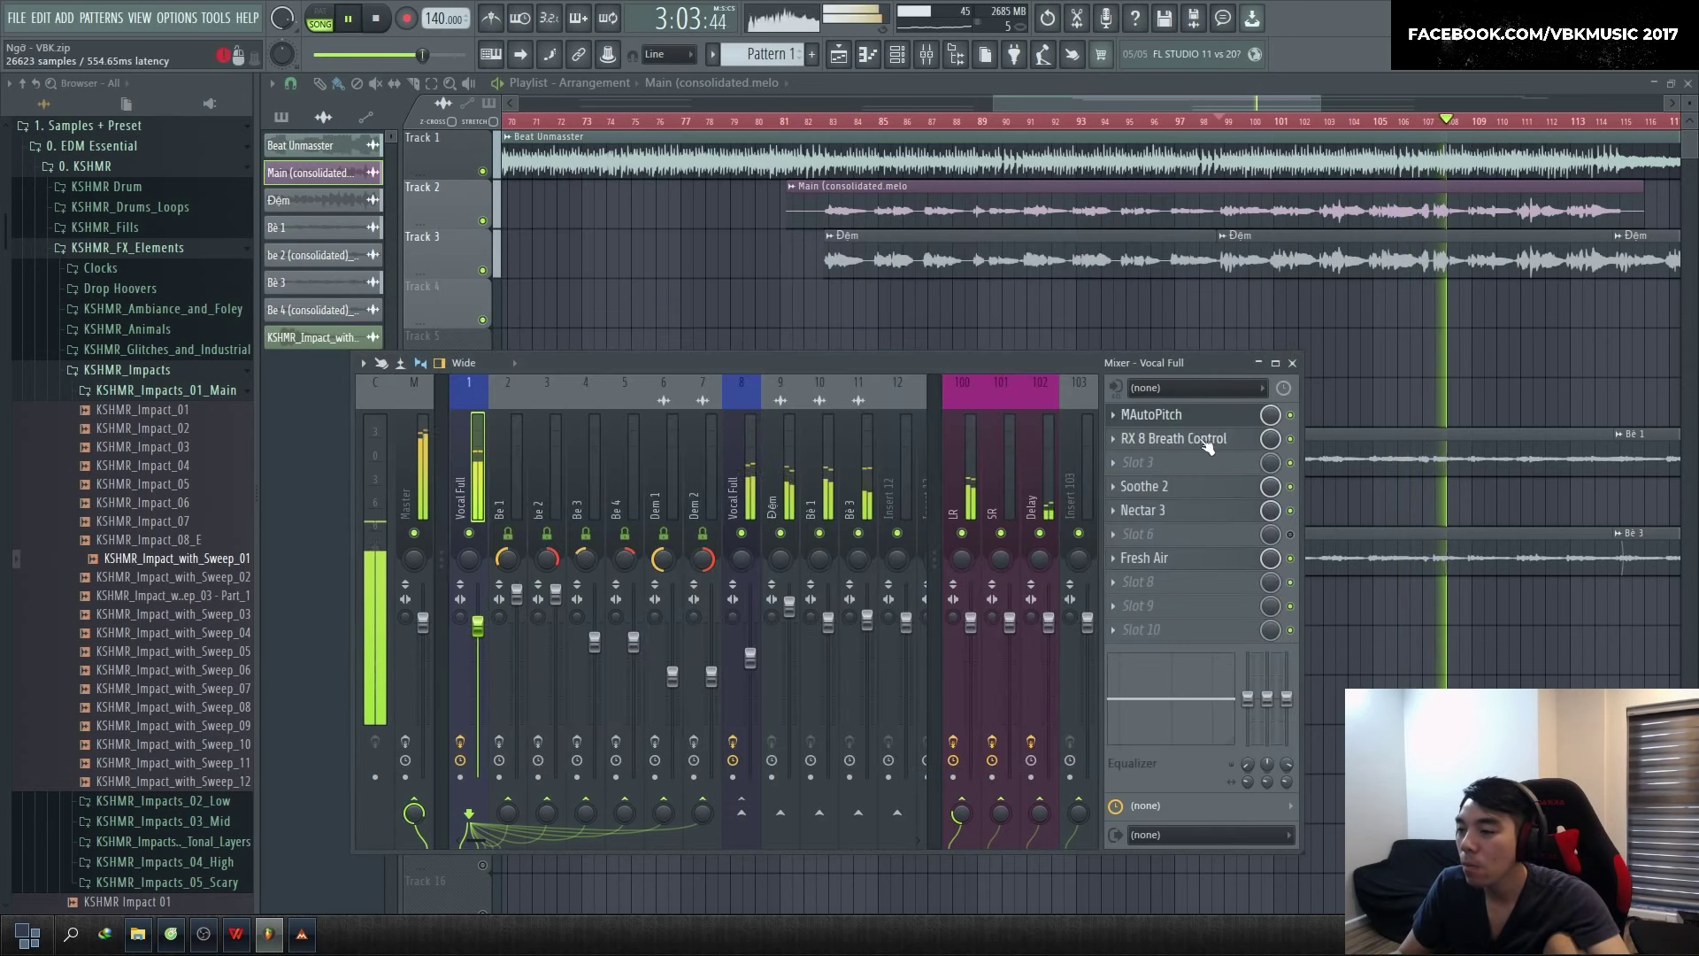
left_click(1159, 409)
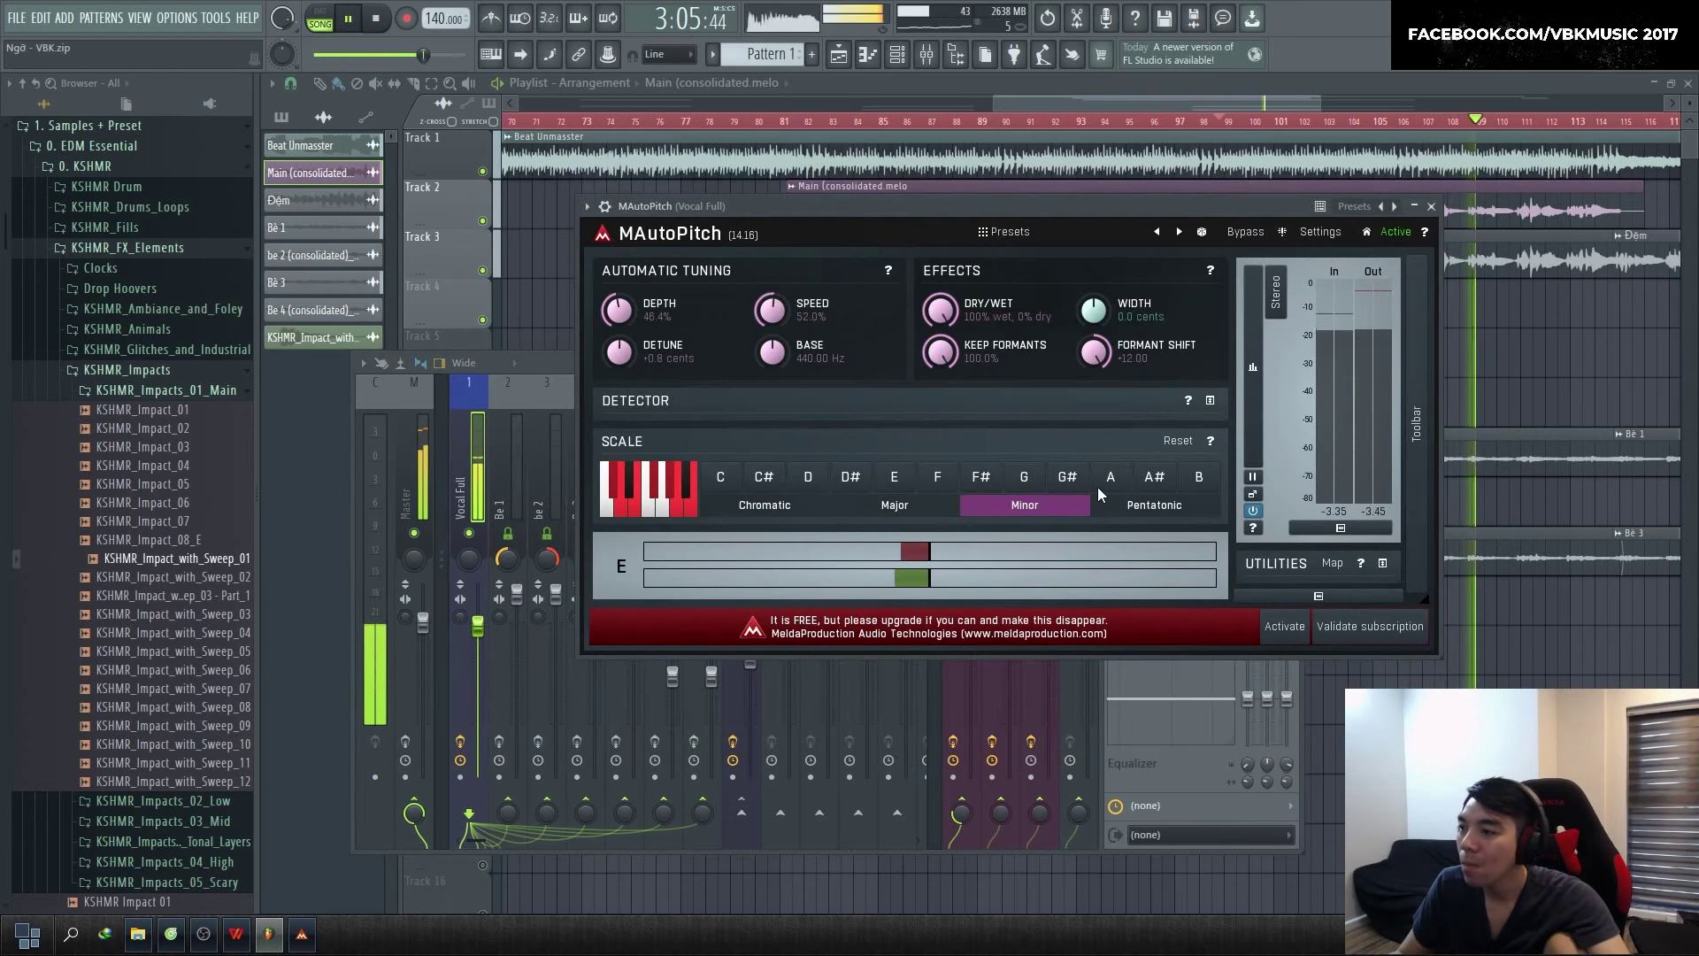
left_click_drag(423, 622, 423, 628)
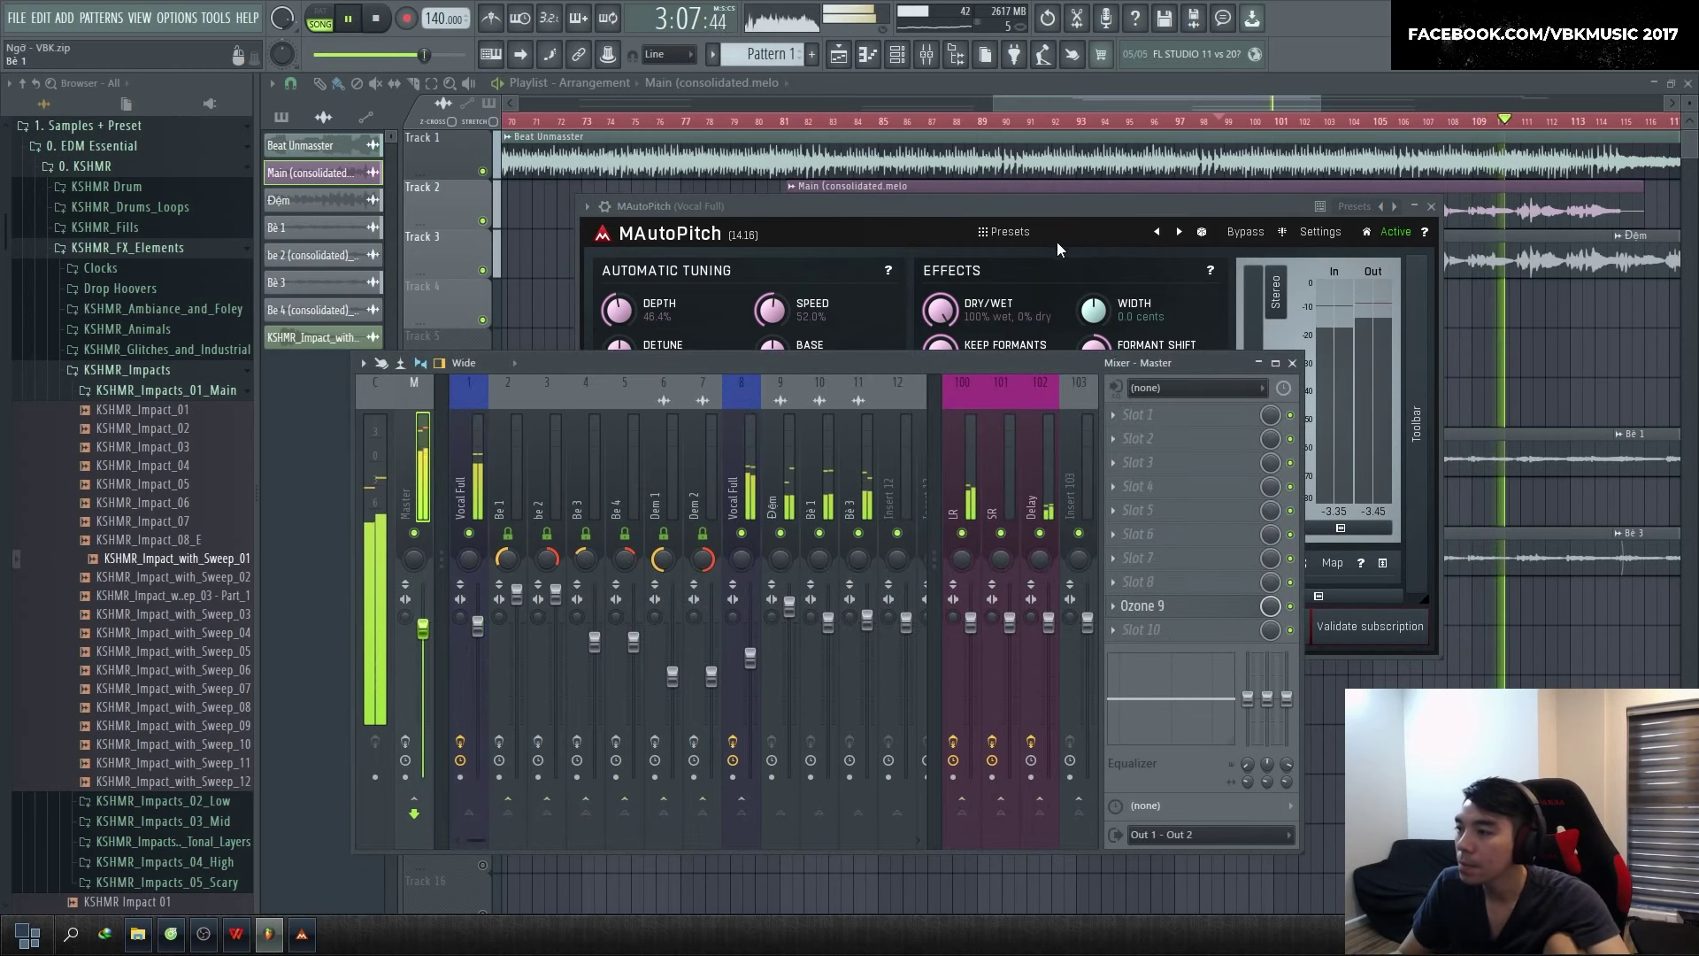
Try MAutoPitch's Width at +28.4, -33.6 and -100.0 cents while playing the vocals
left_click(1076, 203)
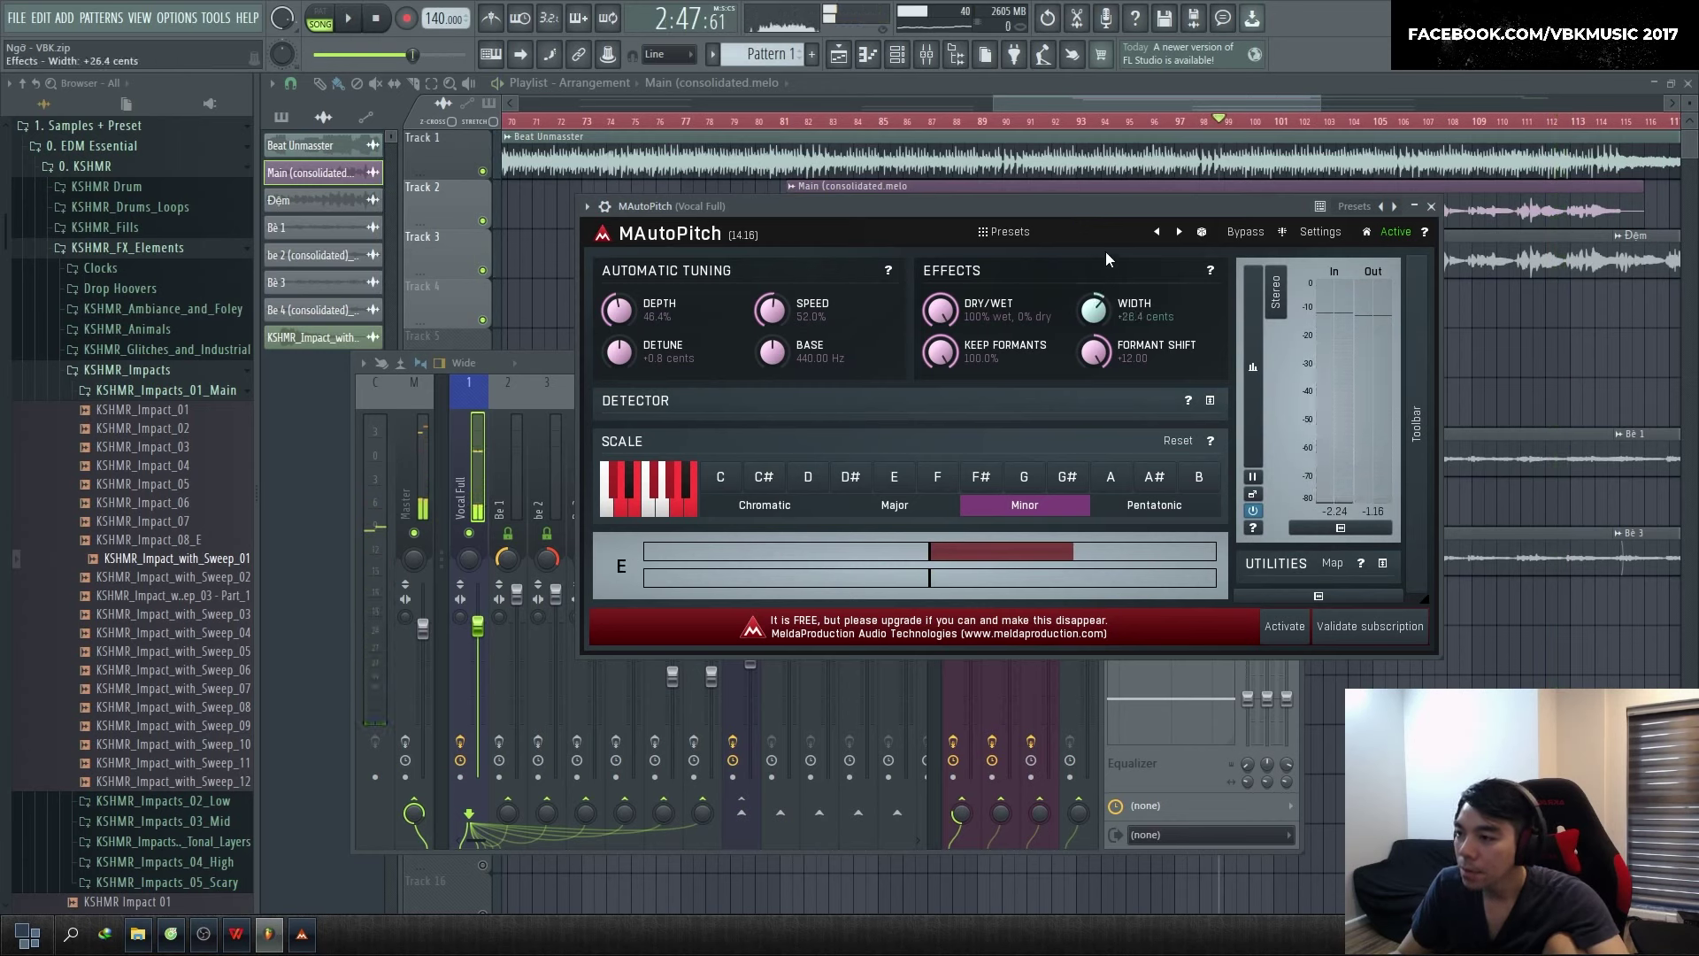
key("space")
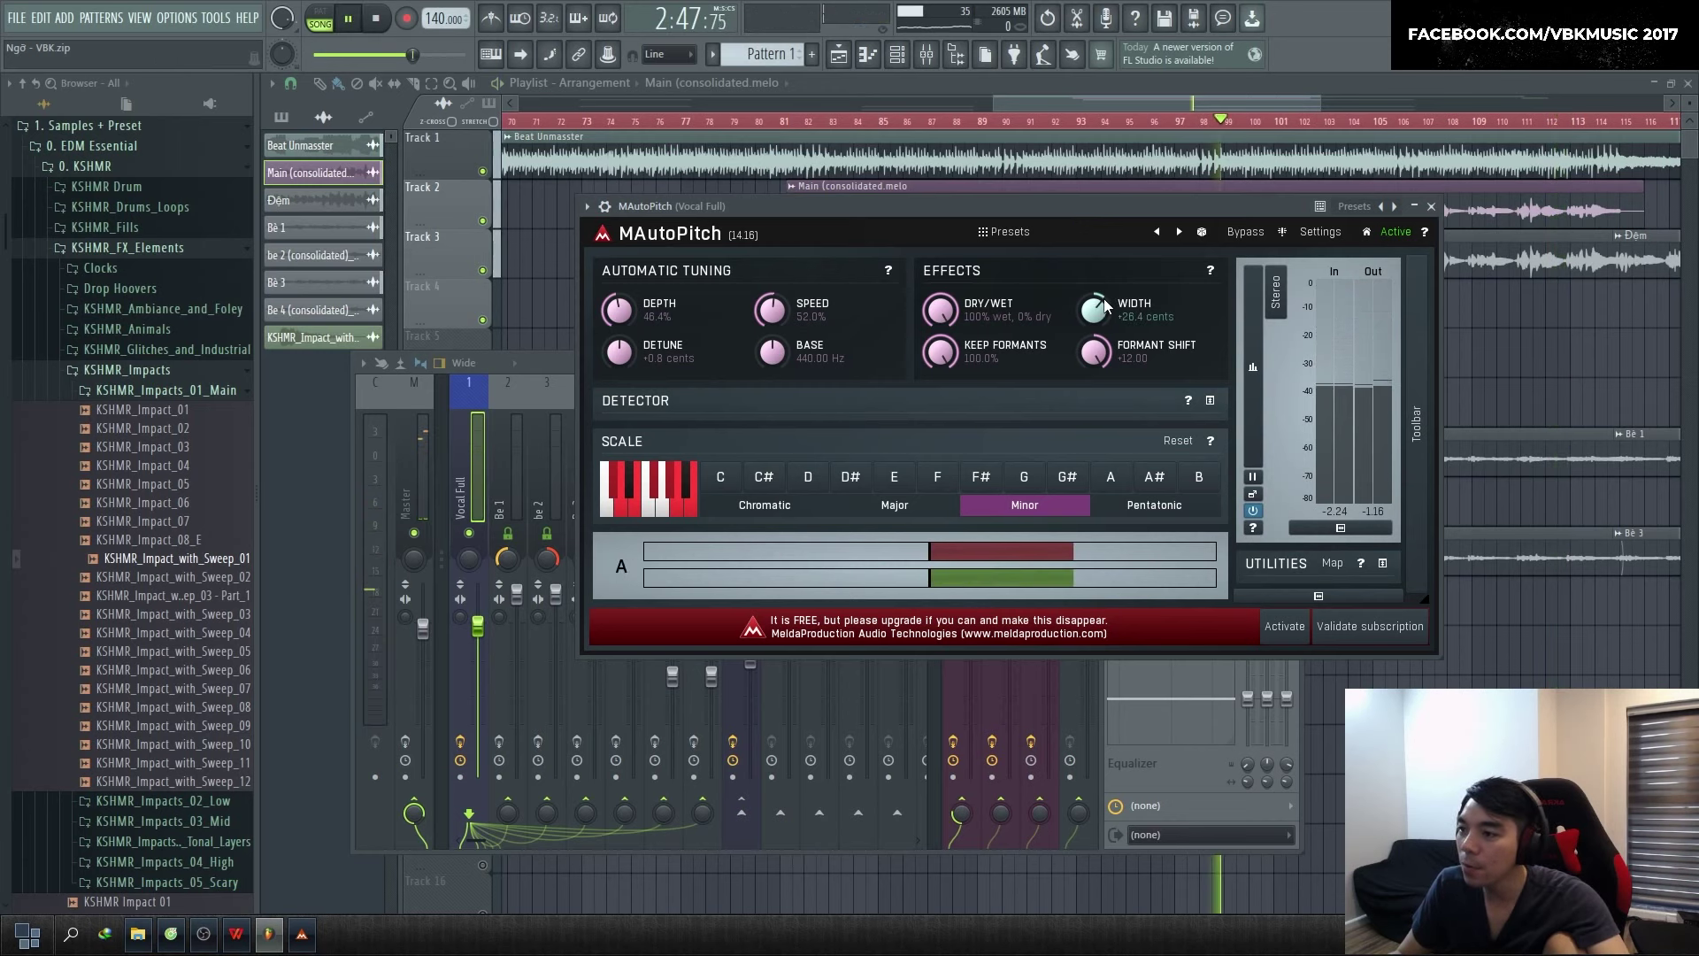
left_click_drag(1094, 310, 1094, 398)
left_click_drag(1103, 457, 1103, 458)
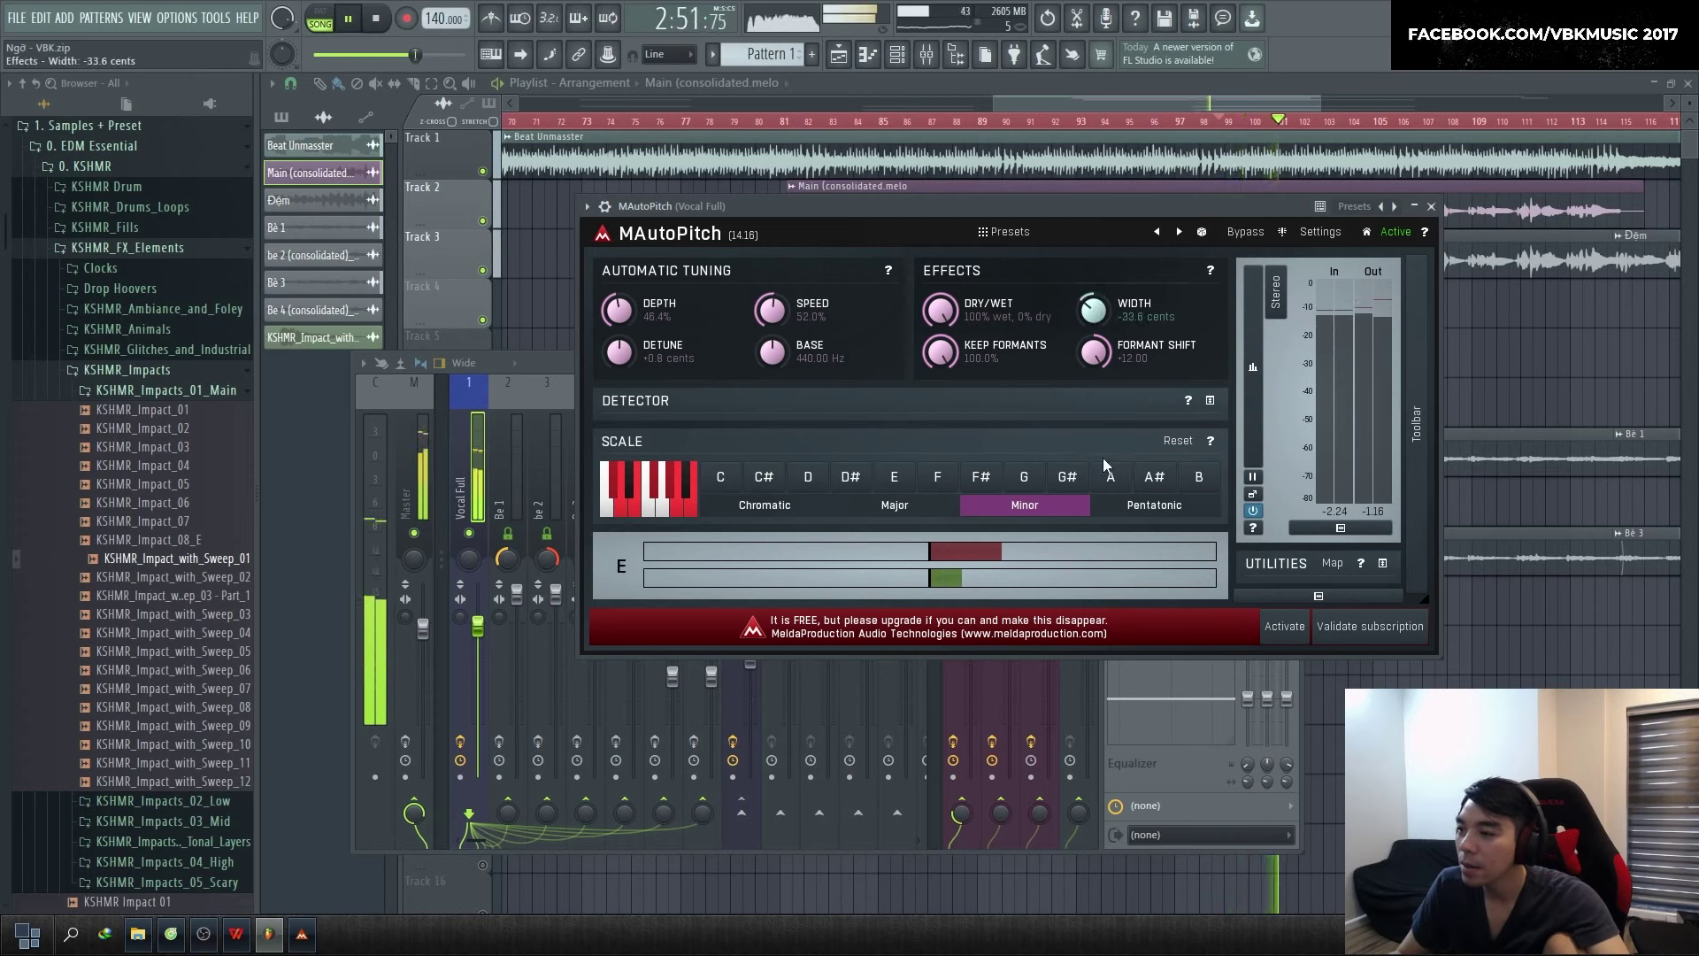
left_click_drag(1097, 311, 1101, 535)
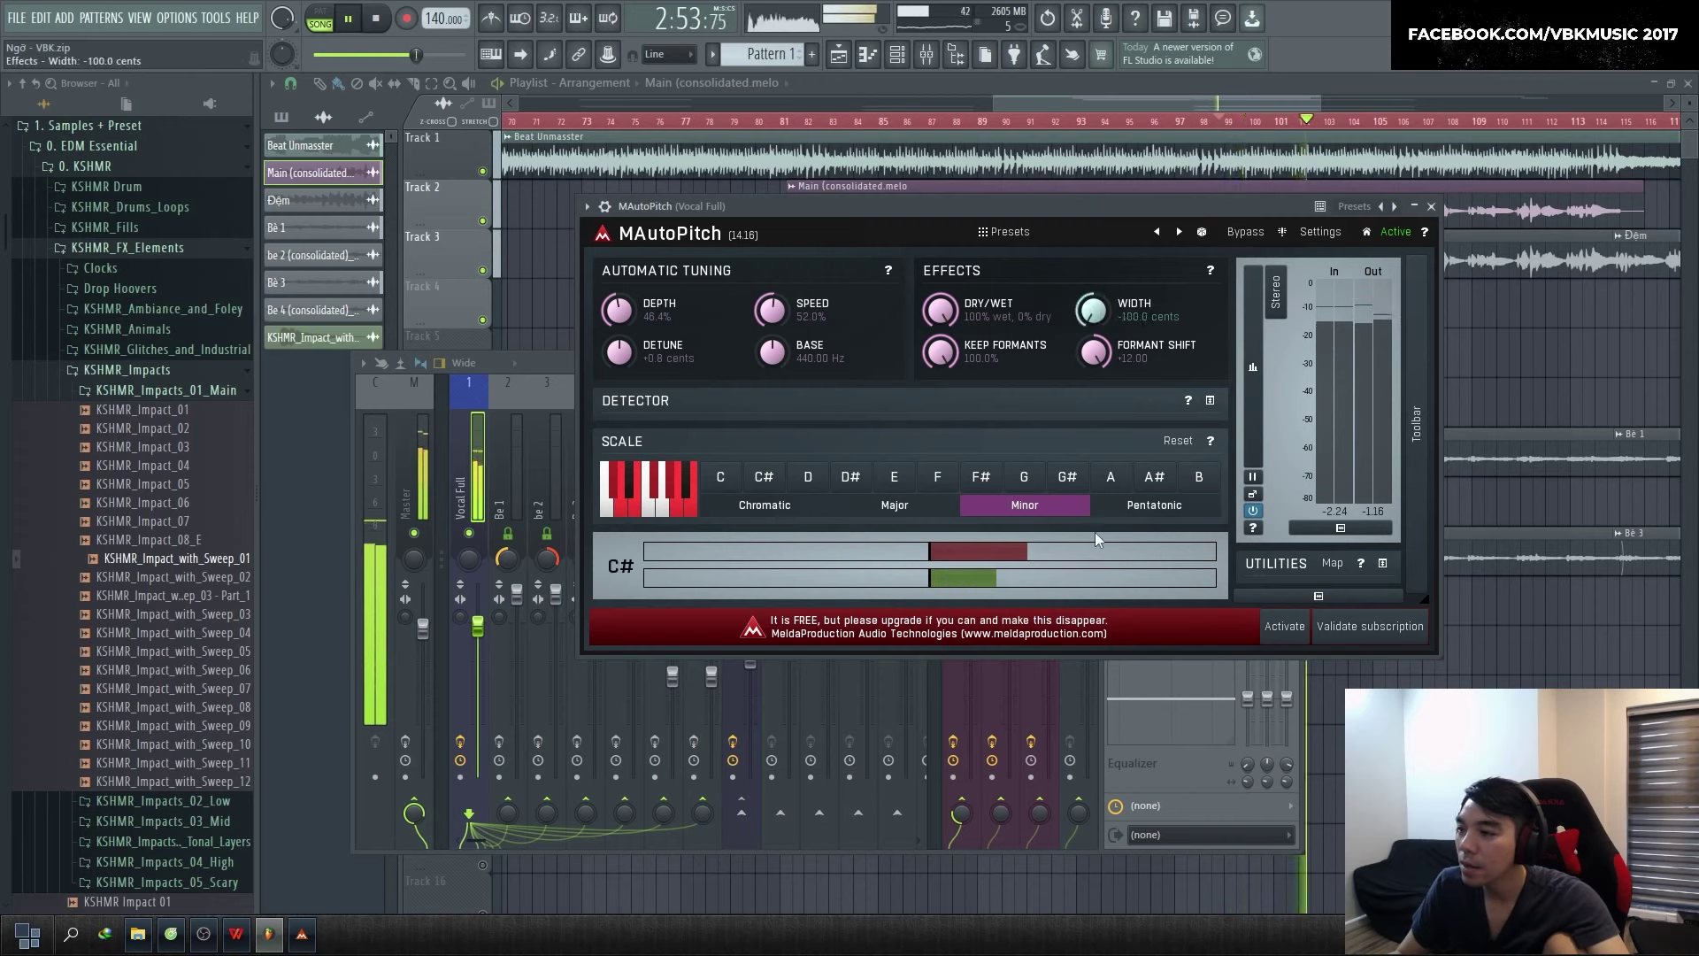
key("space")
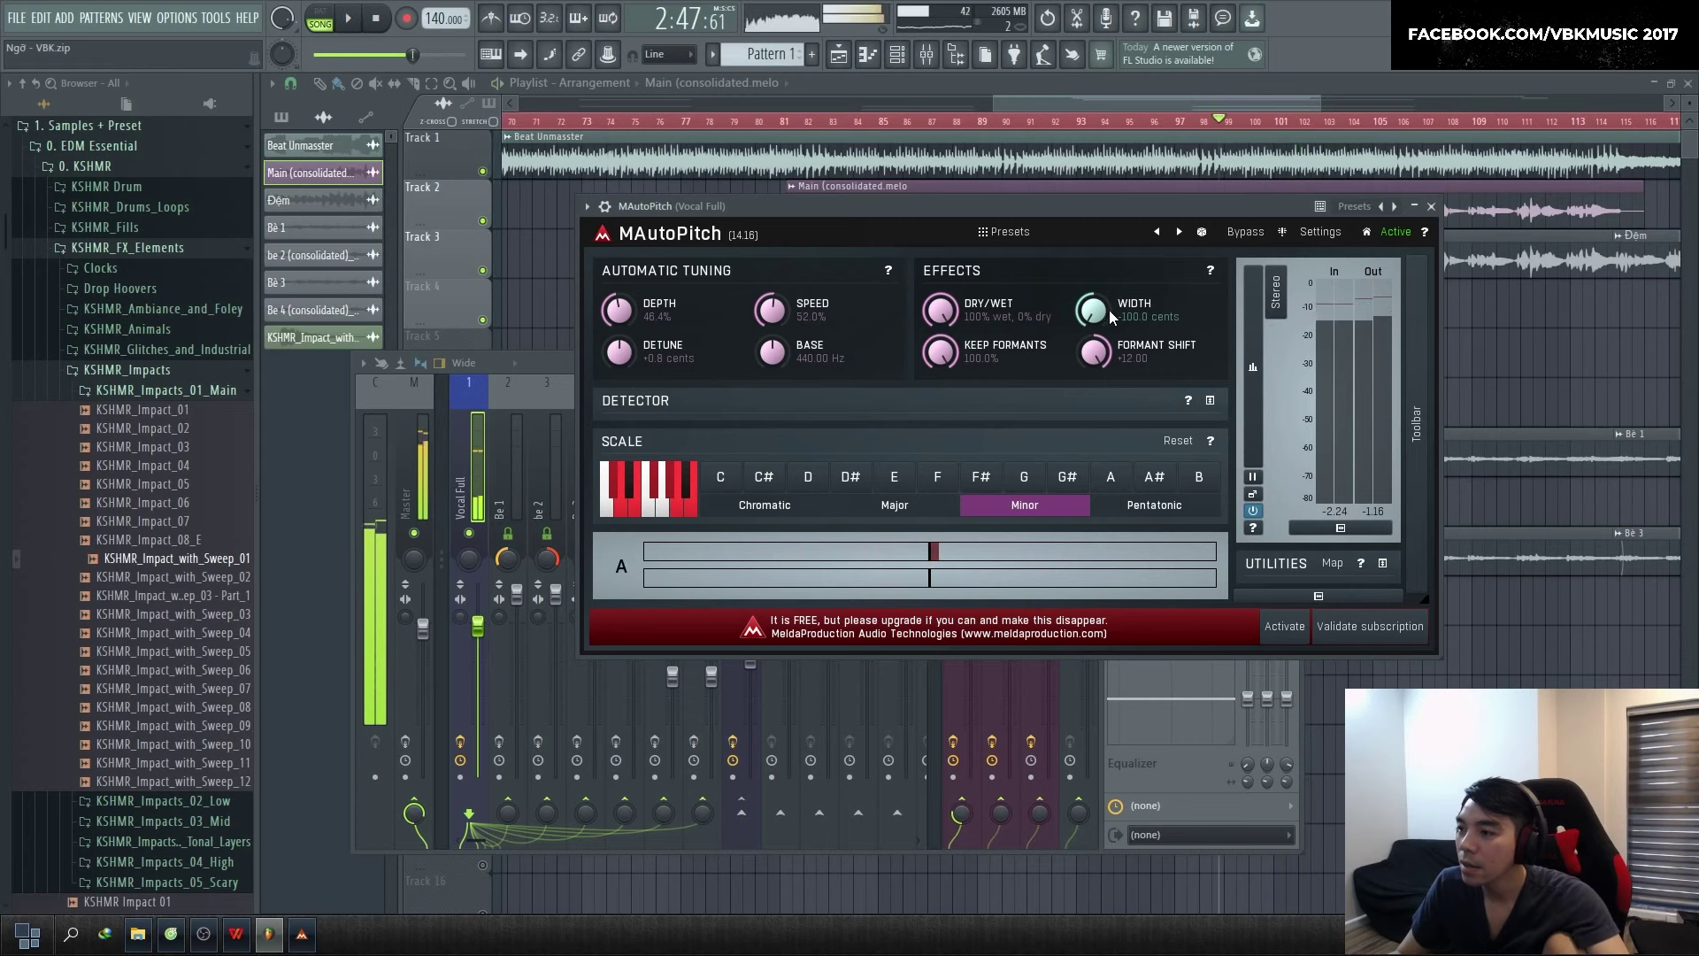
Bring MAutoPitch's Width back to a small amount and leave it at +16.8 cents
left_click_drag(1097, 310, 1097, 150)
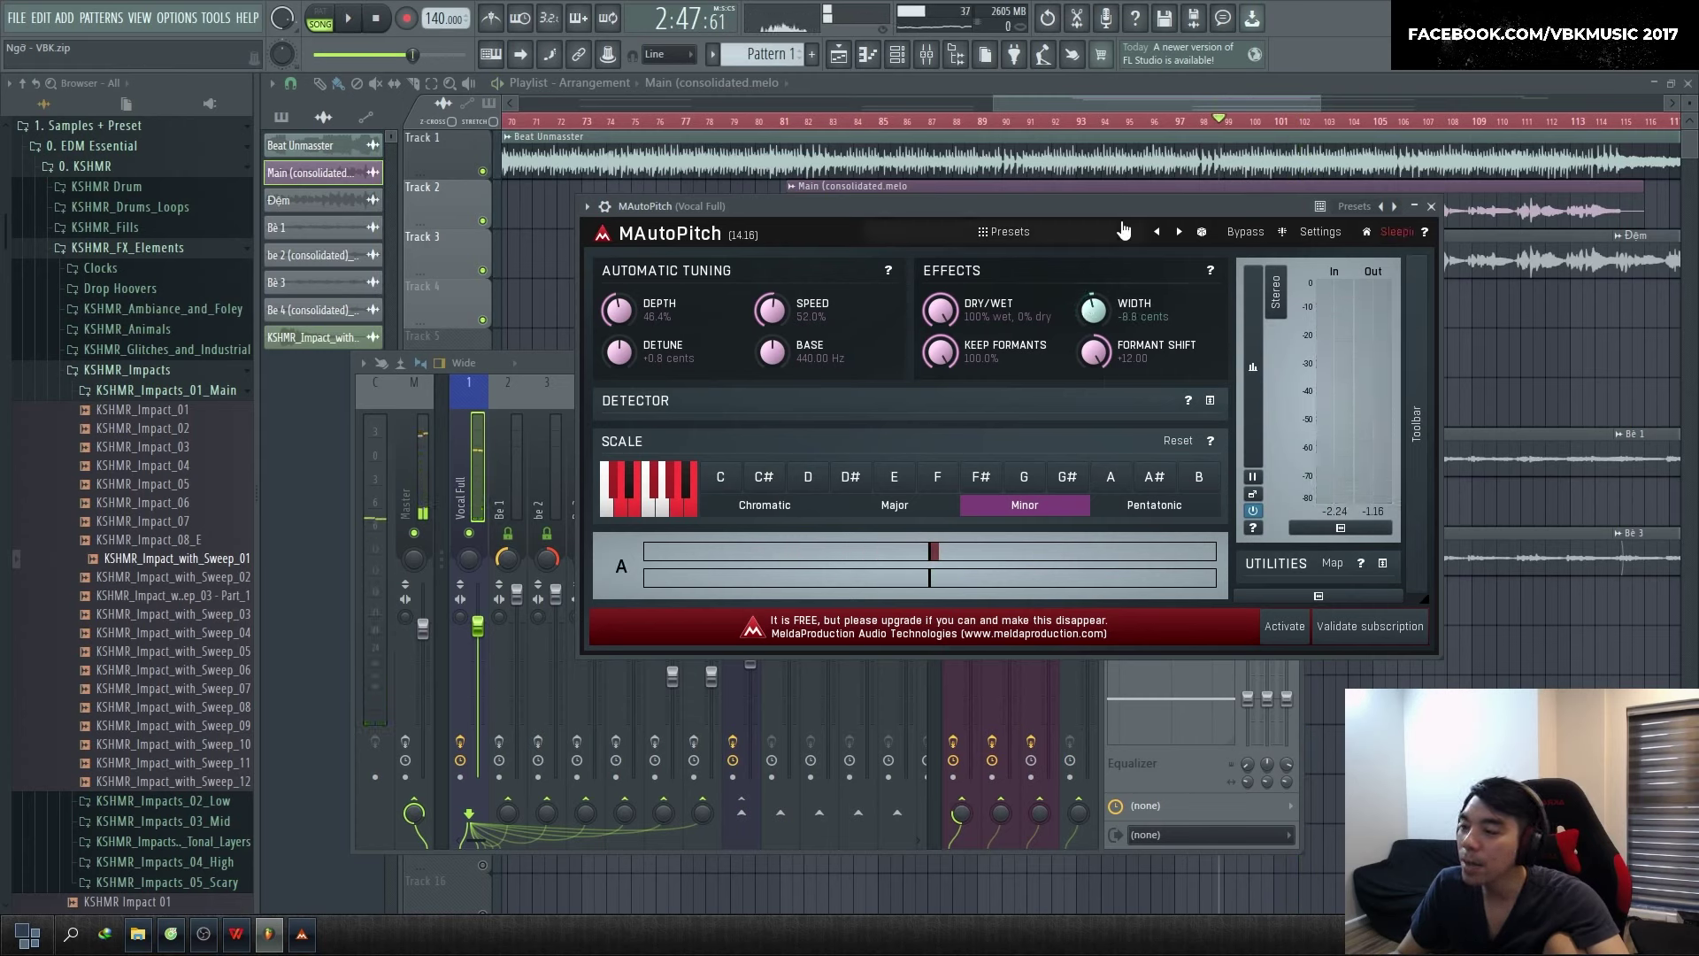
left_click_drag(1091, 309, 1091, 231)
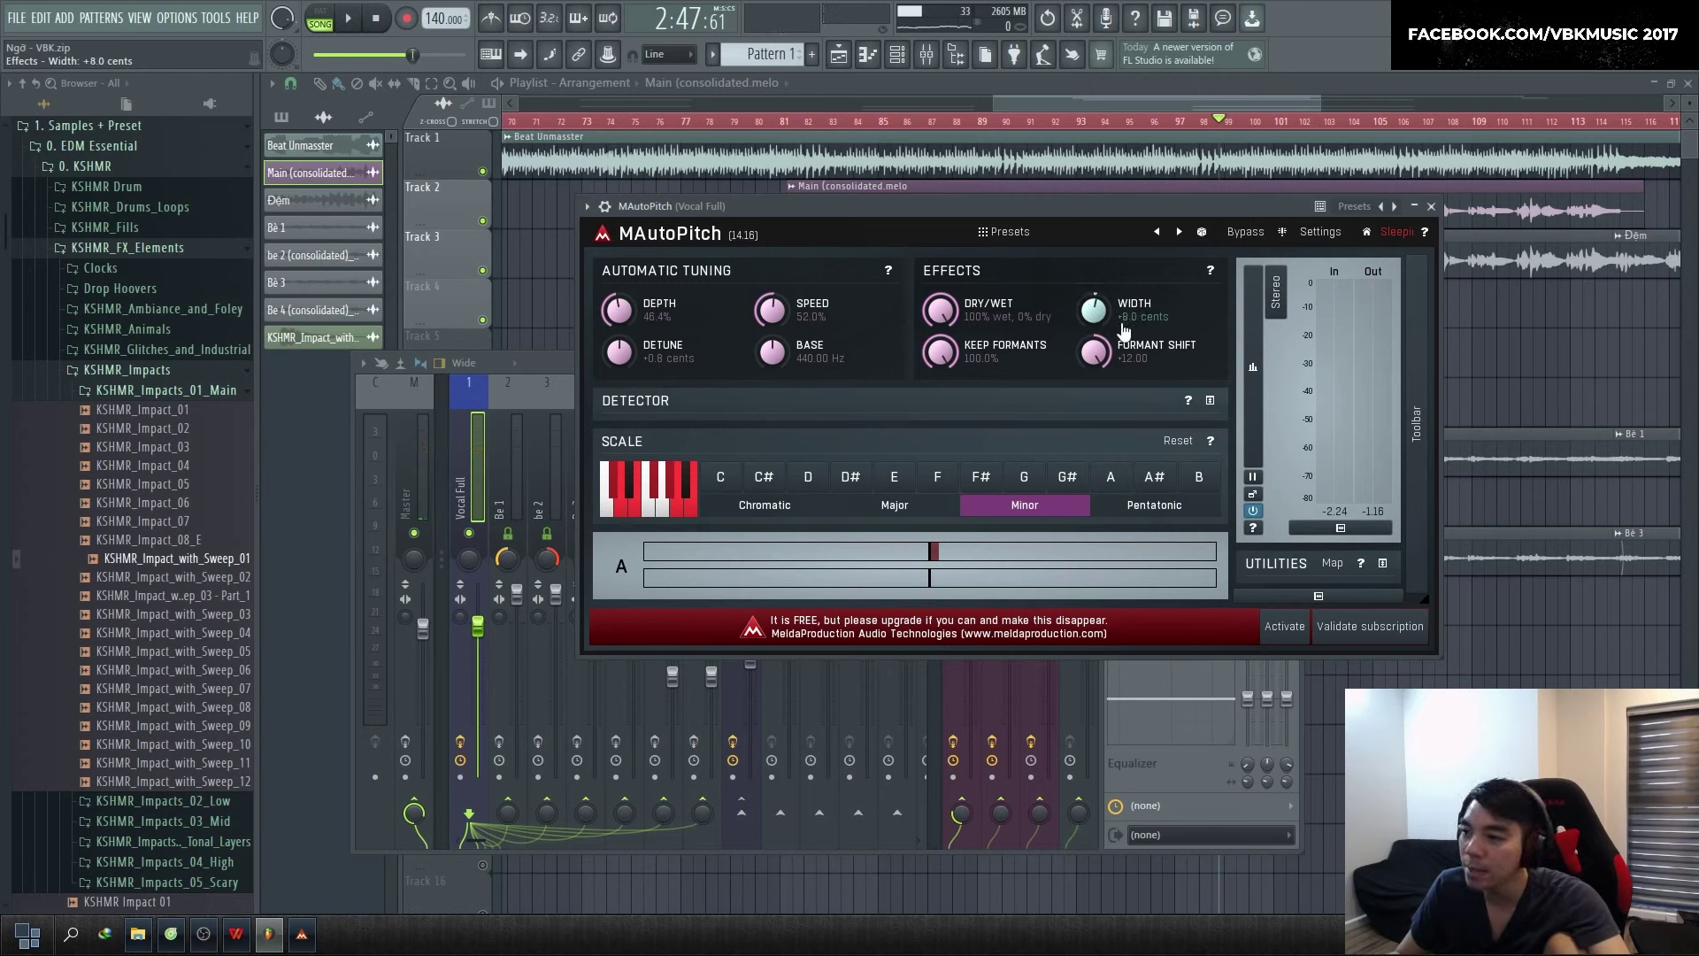
left_click_drag(1094, 309, 1080, 354)
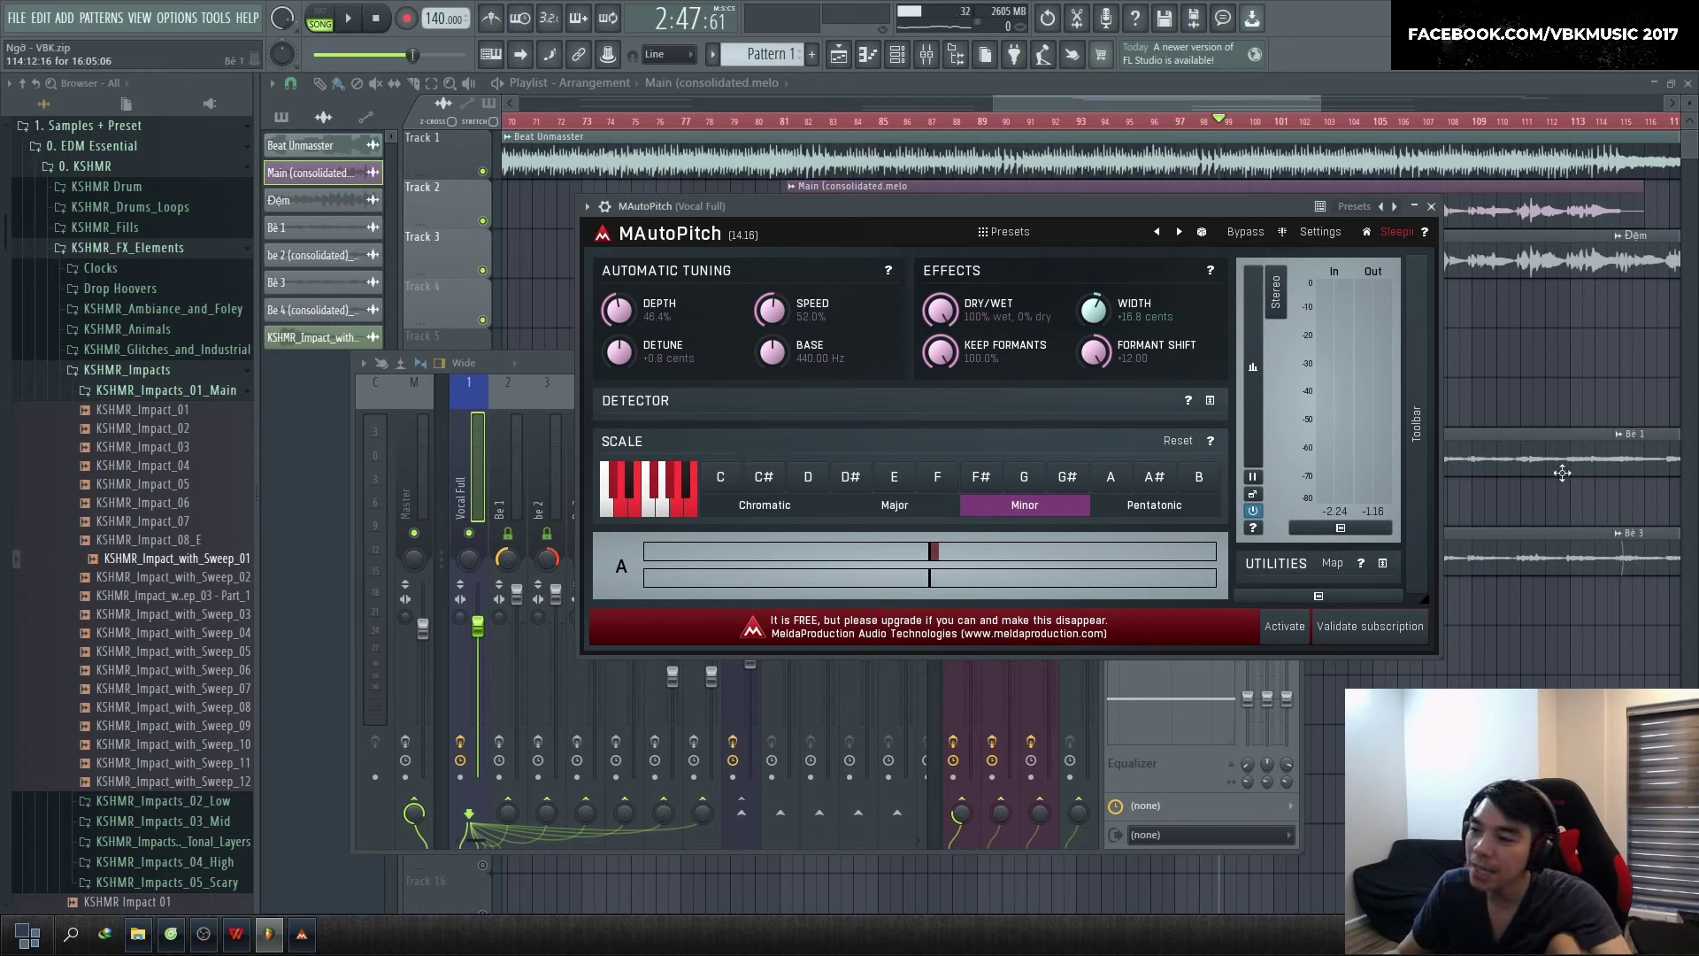
Toggle MAutoPitch's Bypass on and off, review its Settings and Information windows, and close them along with the plugin and mixer
left_click(1246, 238)
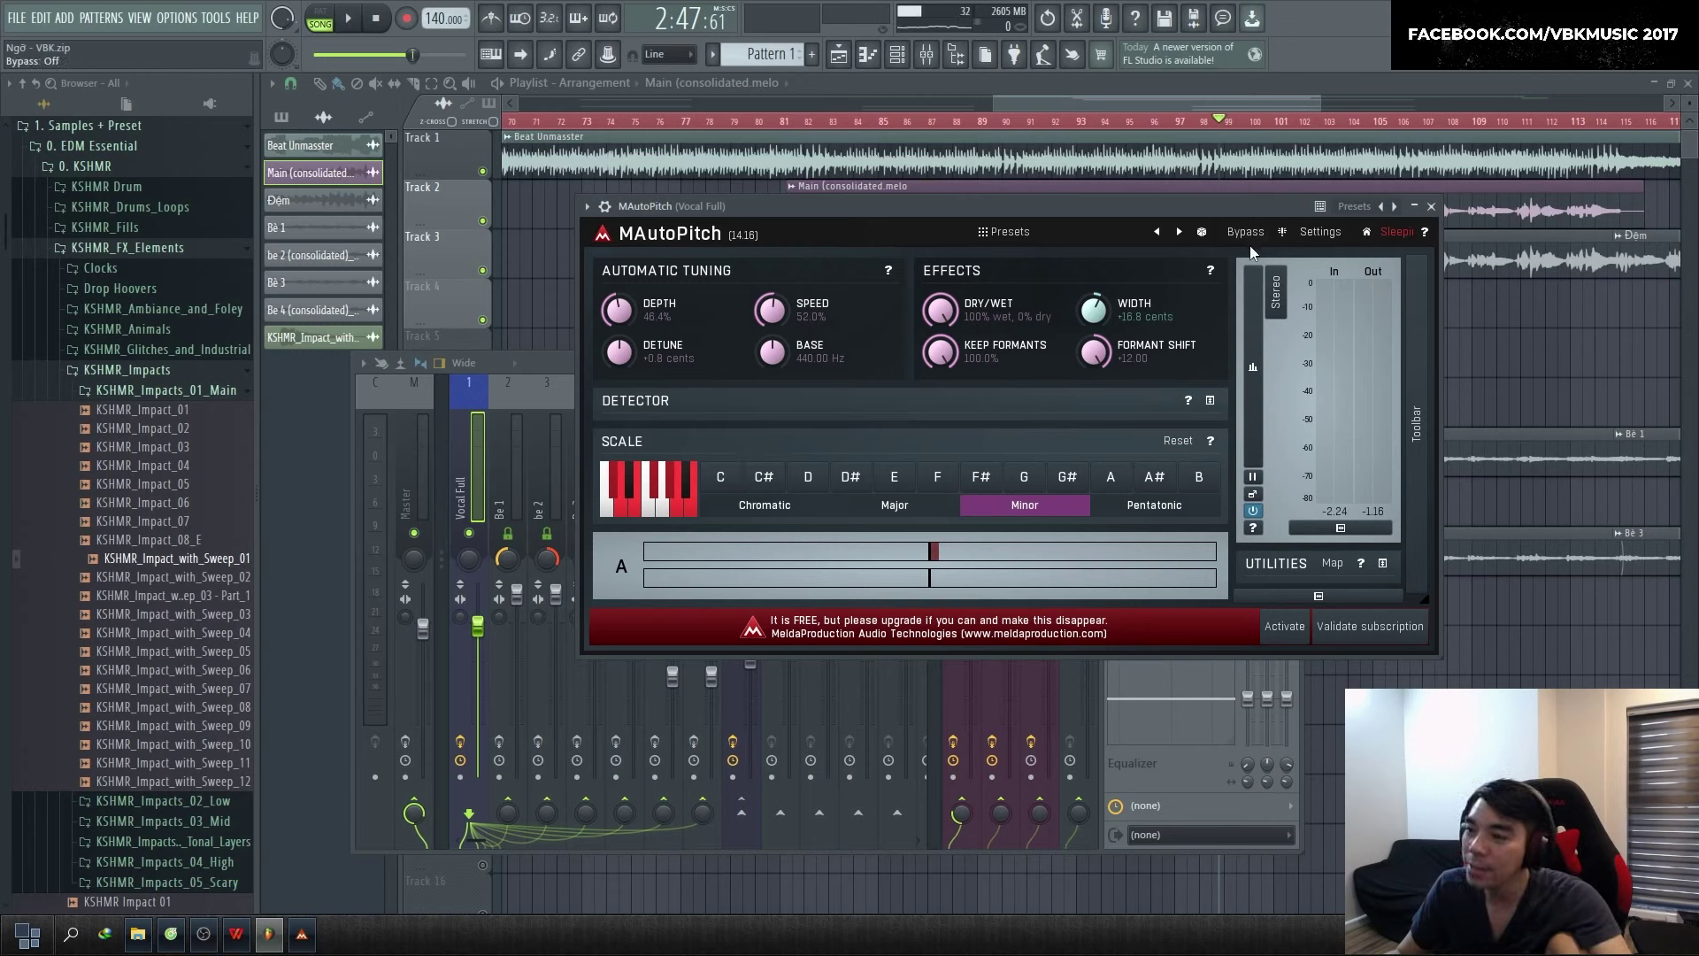
left_click(1247, 239)
left_click(1323, 233)
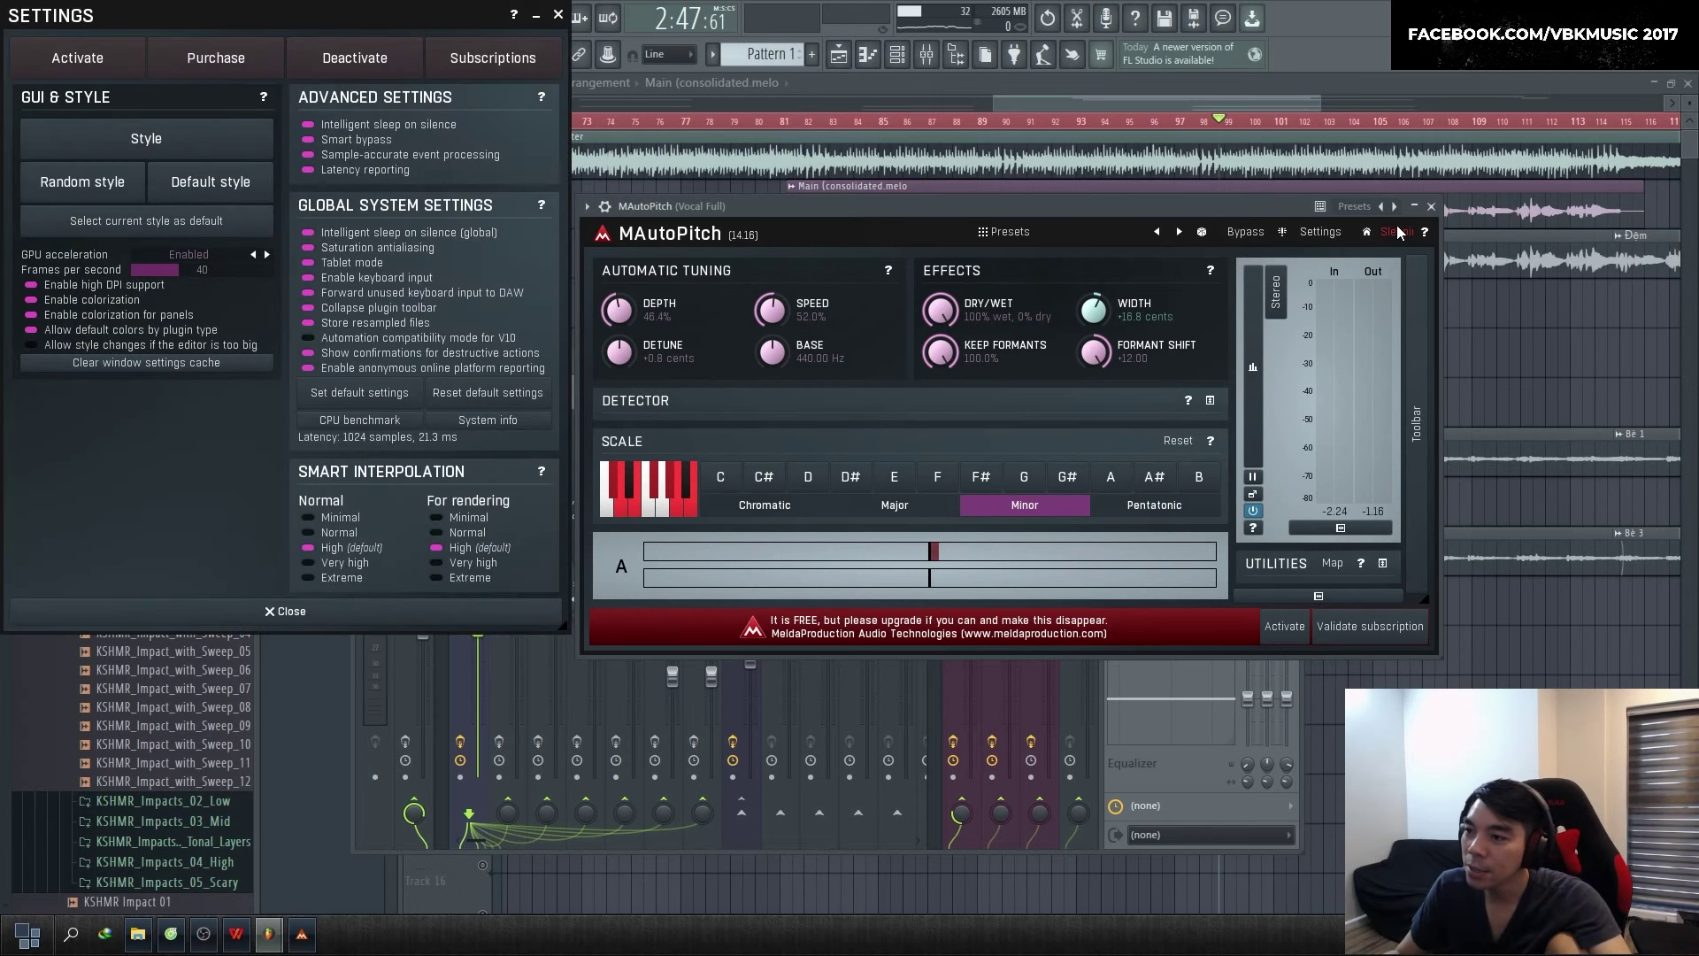
left_click(1424, 233)
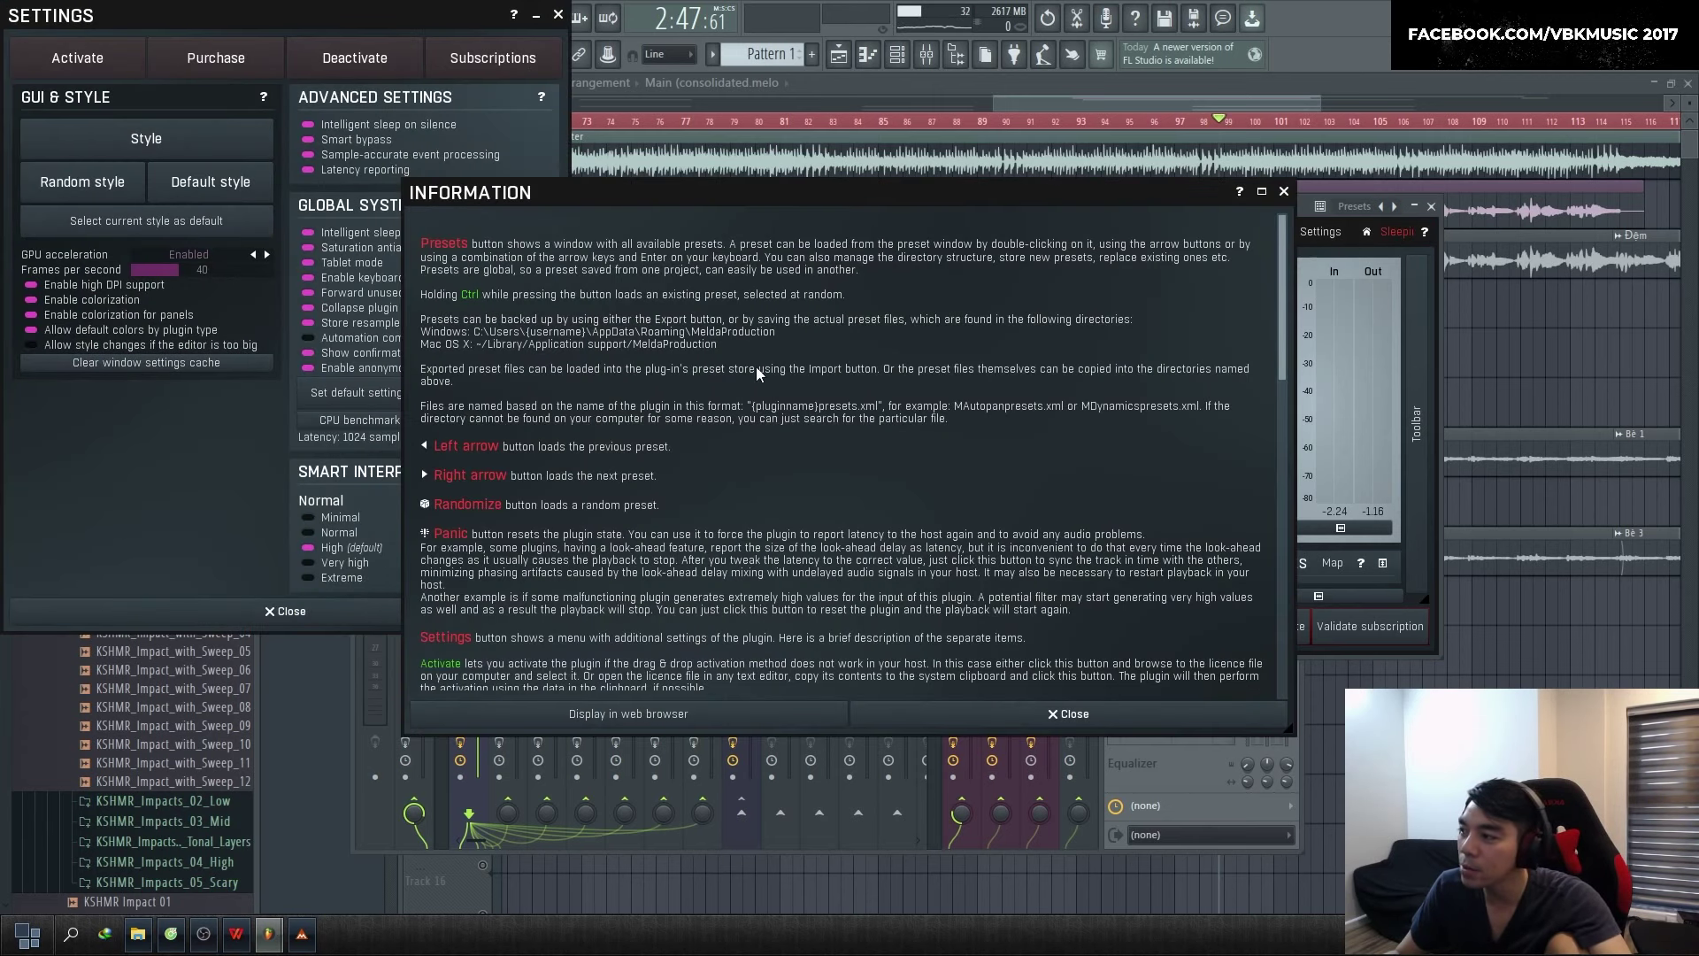
scroll(757, 372, "down", 5)
left_click(1284, 191)
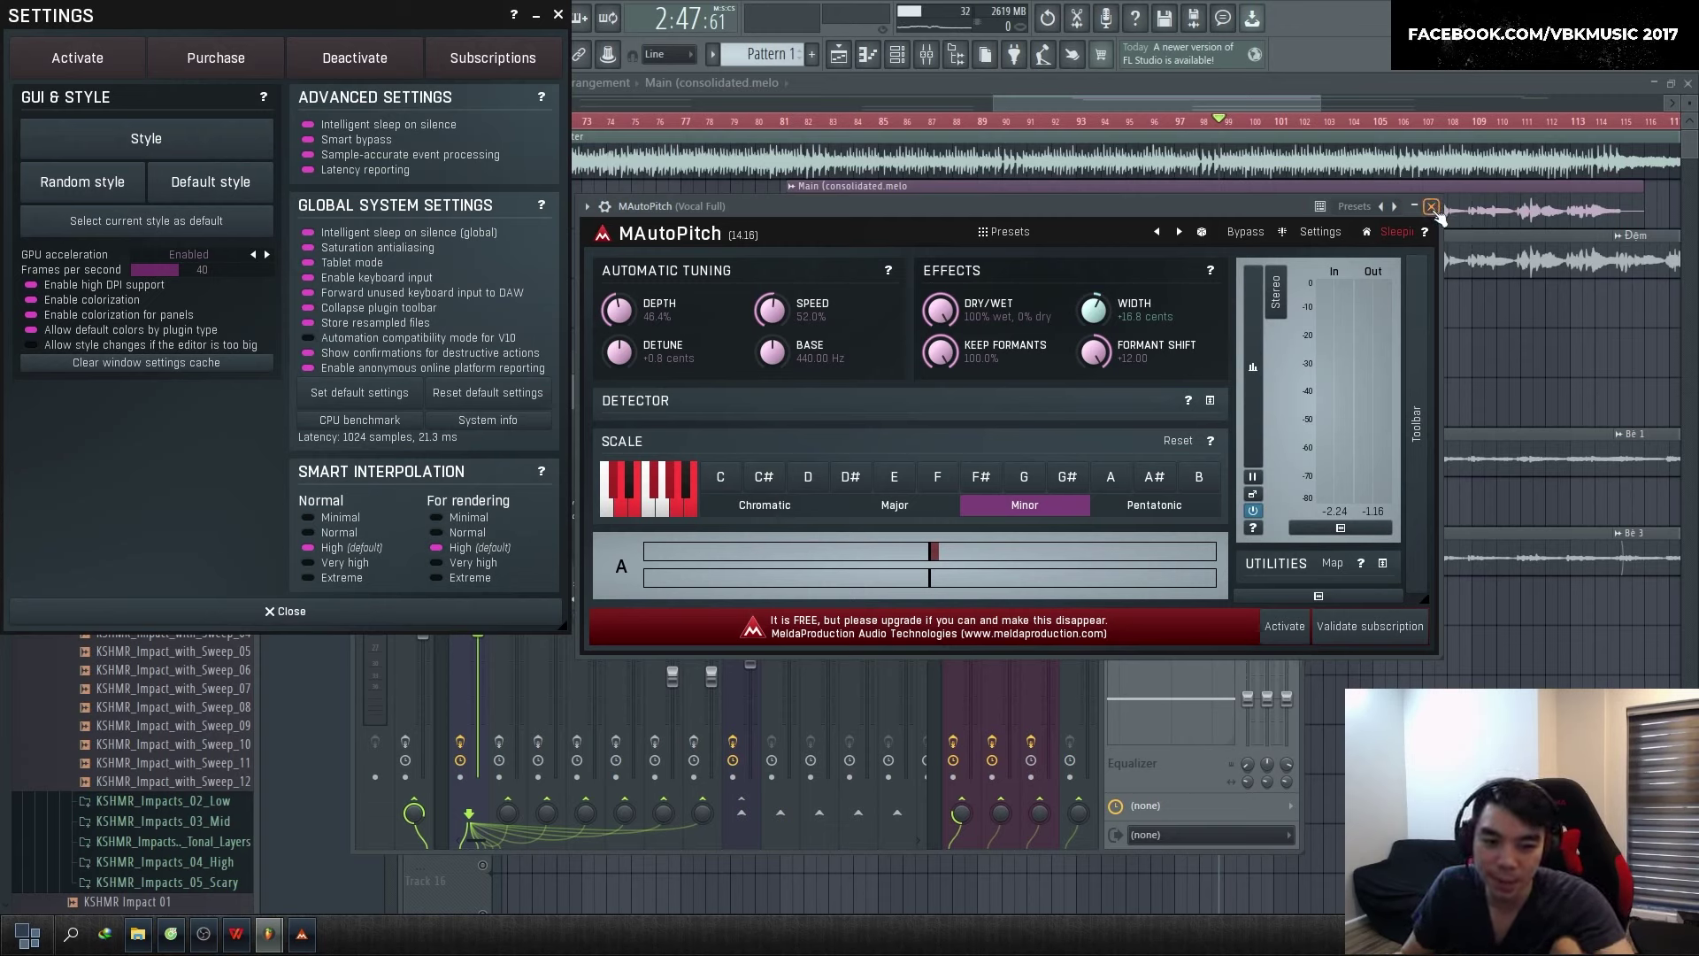
left_click(558, 15)
left_click(1432, 209)
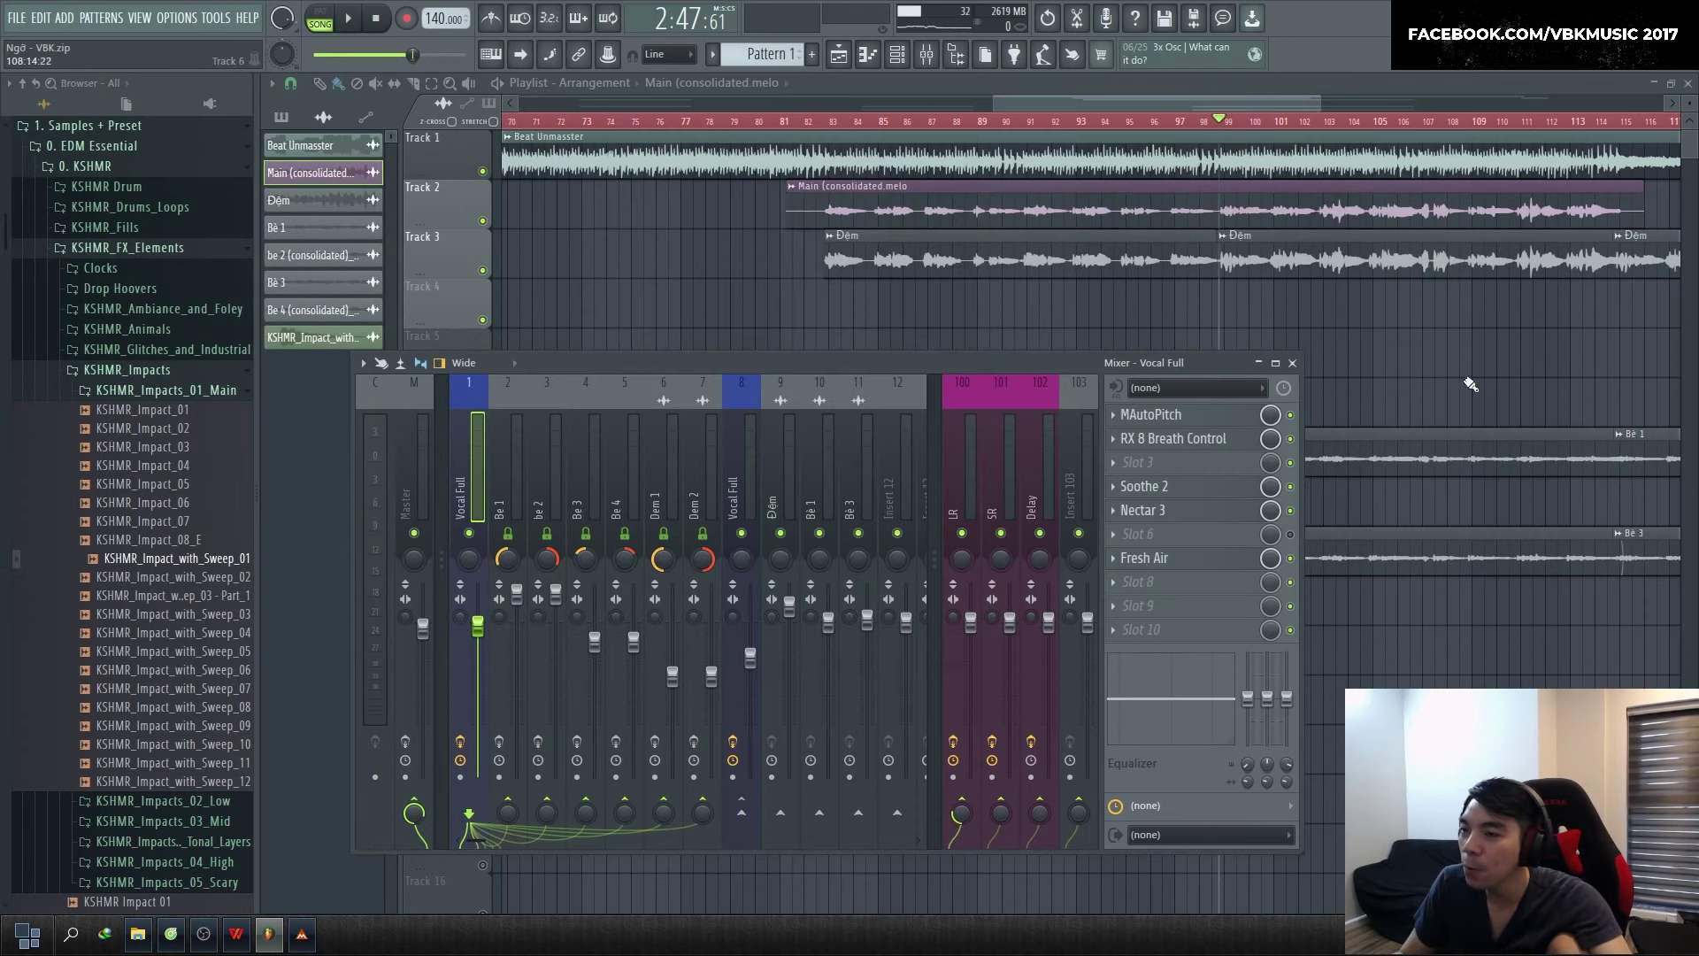
key("F9")
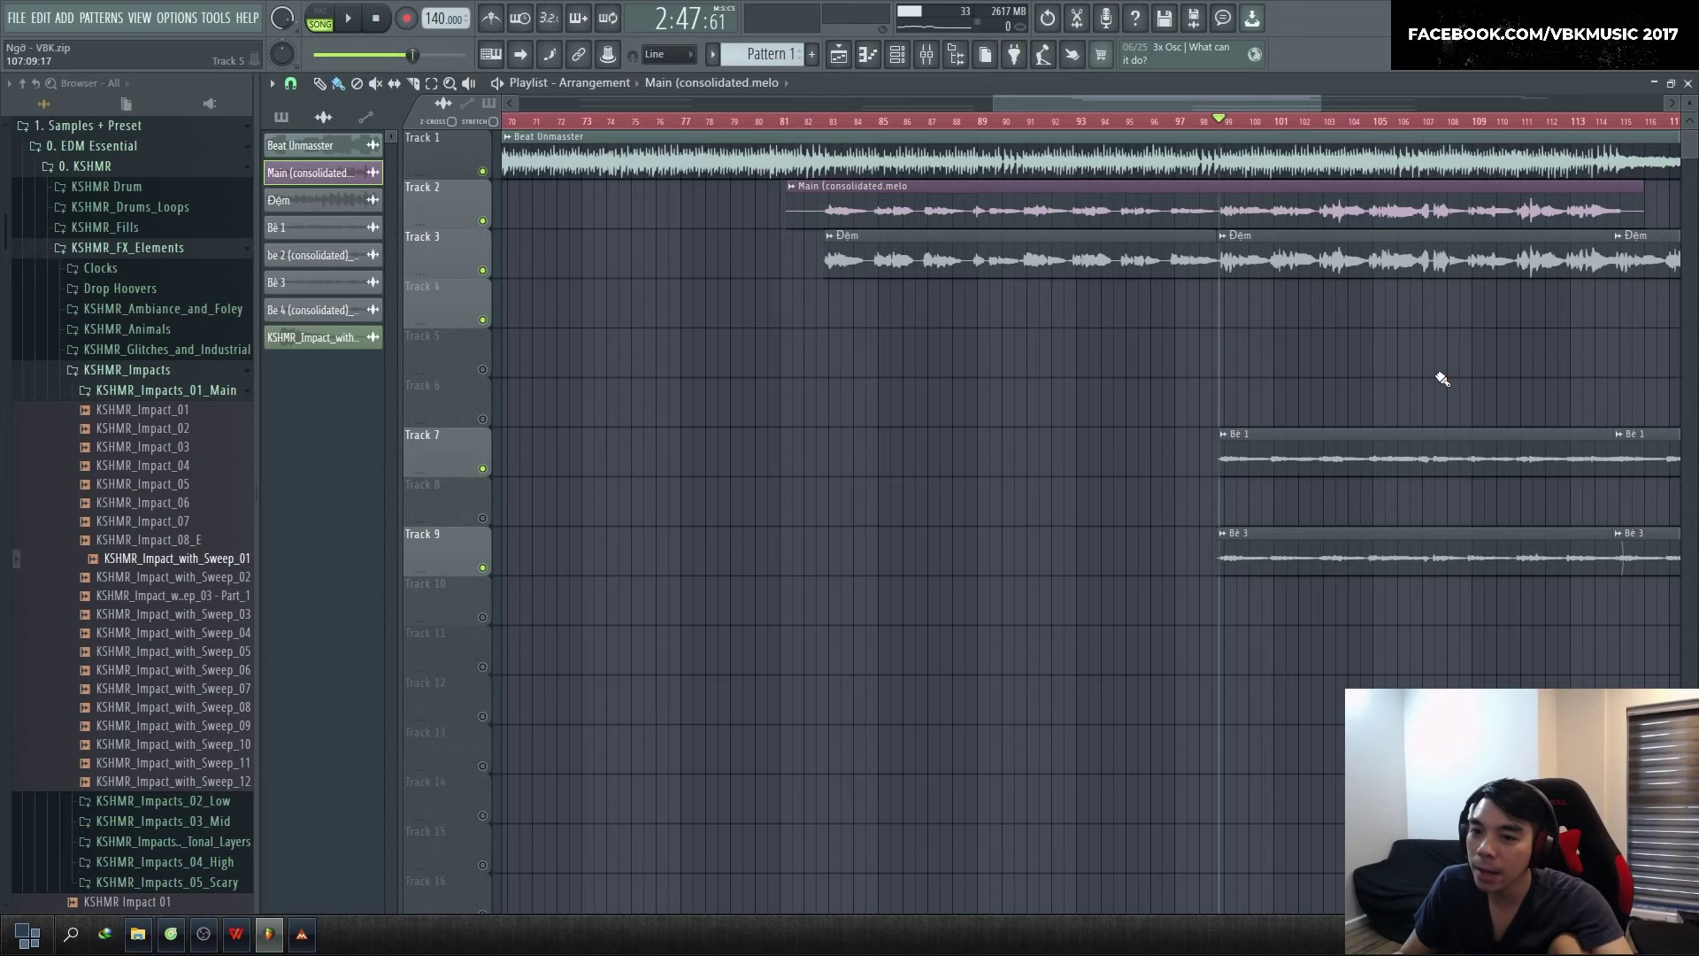